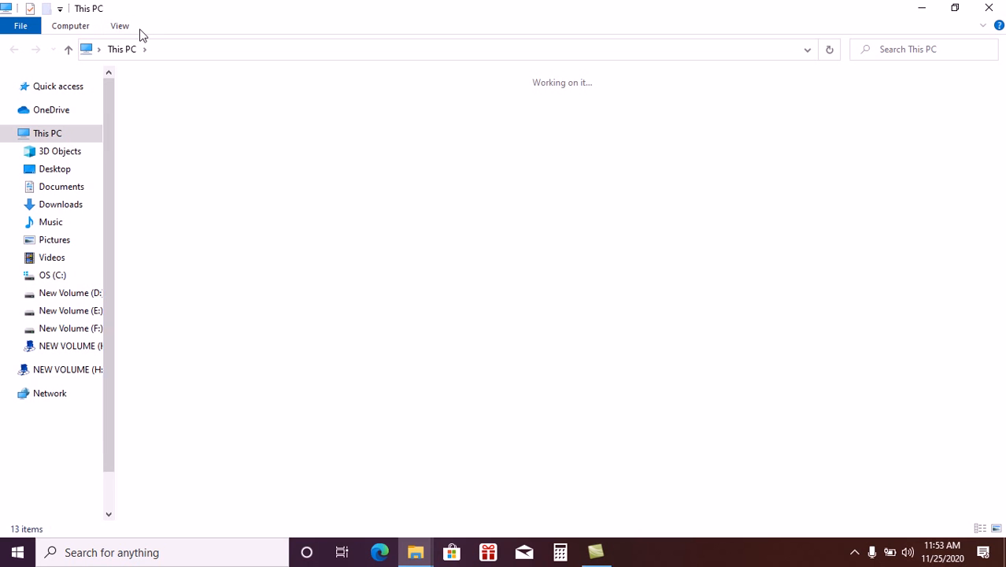
- Navigate to H:\trilochanpur mcu\Debug (1)\Debug and select MILKS.exe
double_click(408, 260)
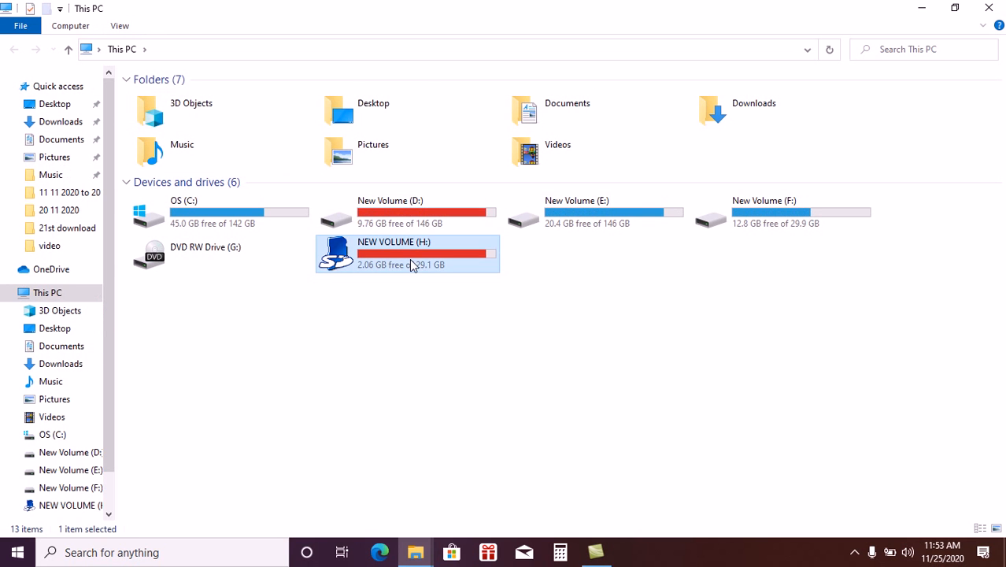
click(409, 266)
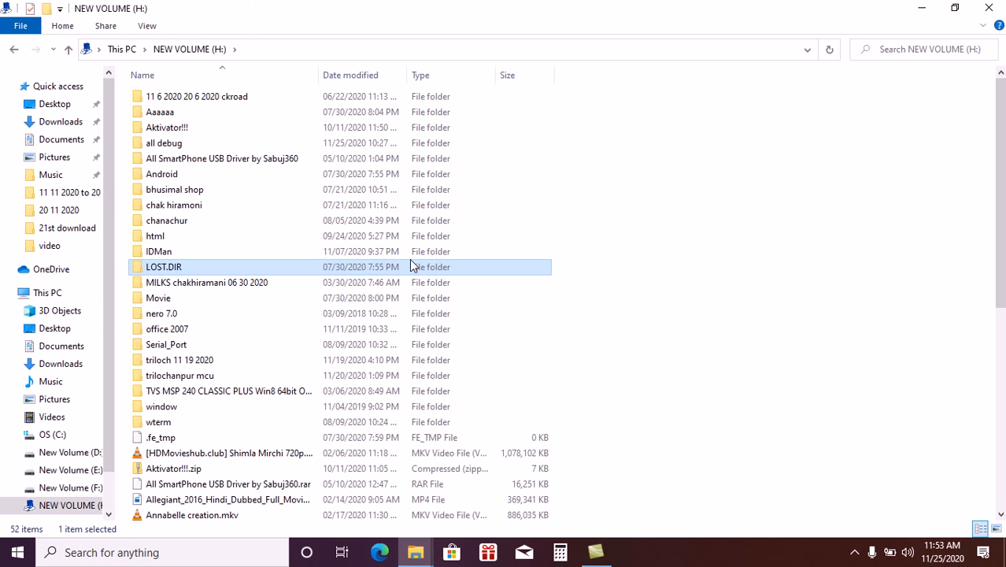
double_click(199, 375)
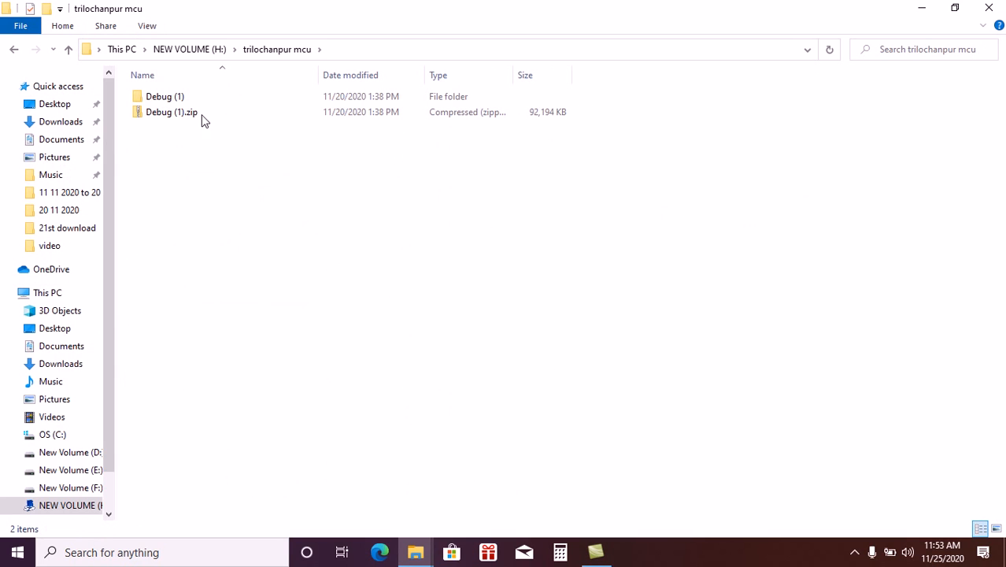
double_click(189, 95)
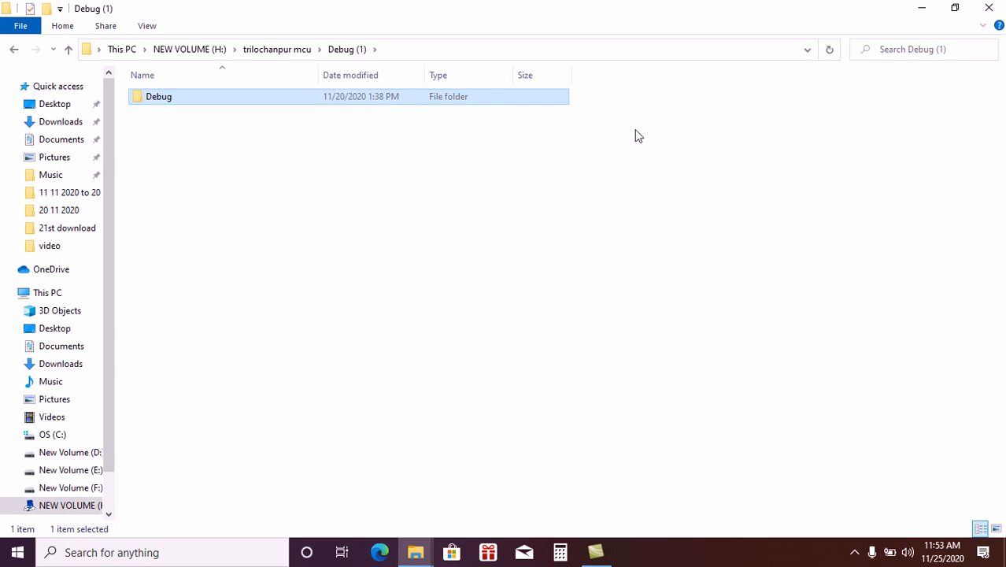
double_click(370, 101)
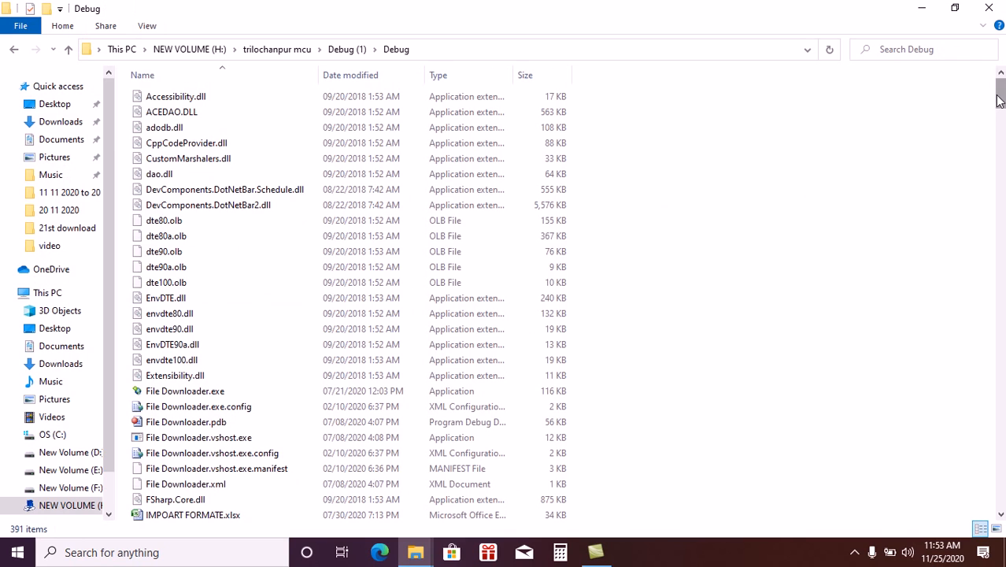
drag(998, 116, 1001, 371)
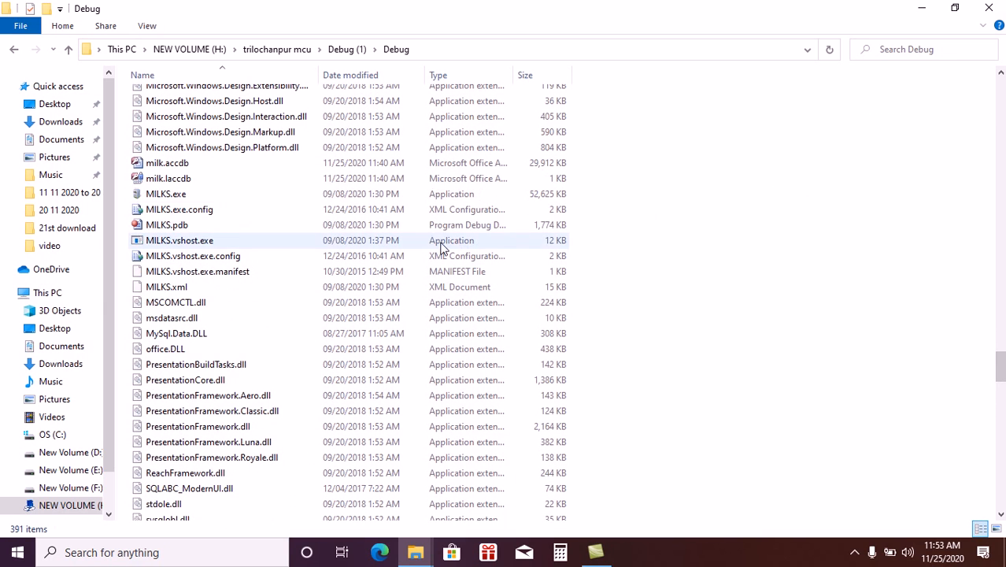
click(221, 194)
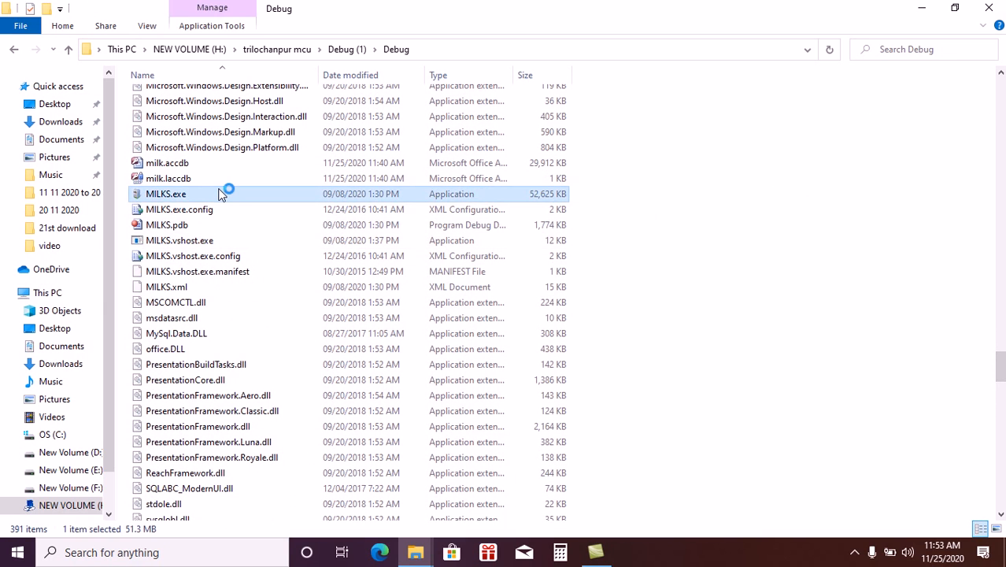
- Launch MILKS.exe and log in with the account password, Caps Lock off
double_click(221, 193)
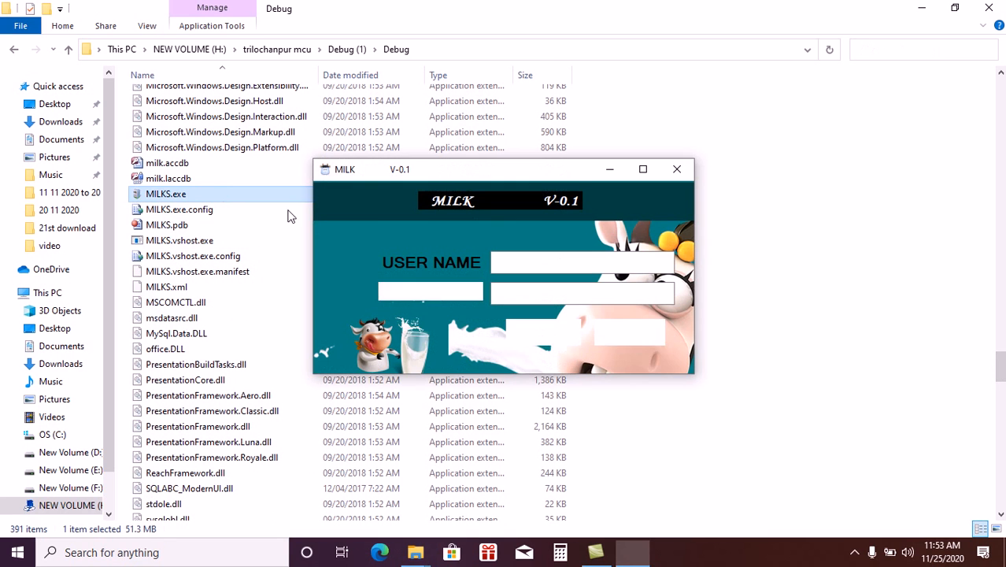
click(521, 292)
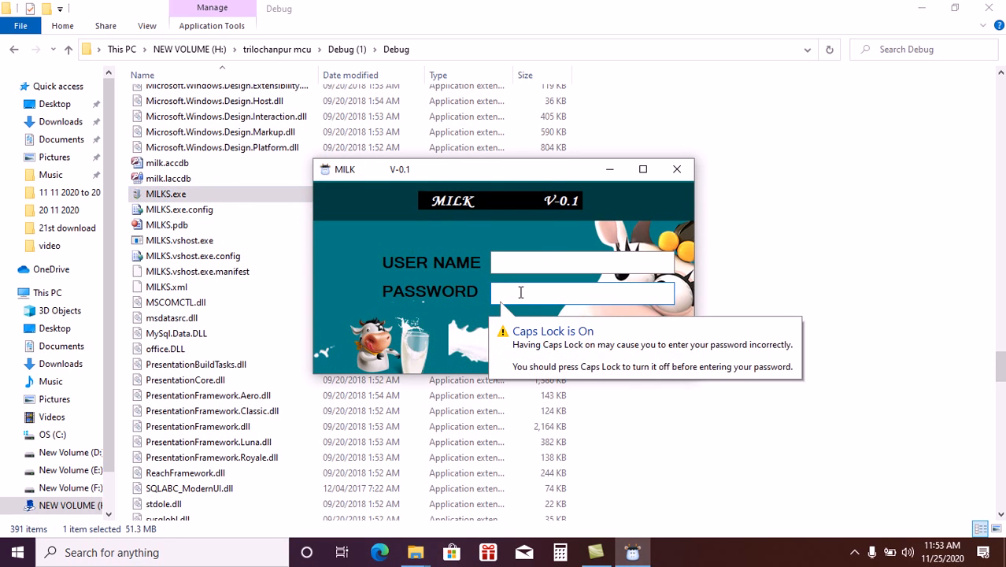
key(Caps_Lock)
text(1234)
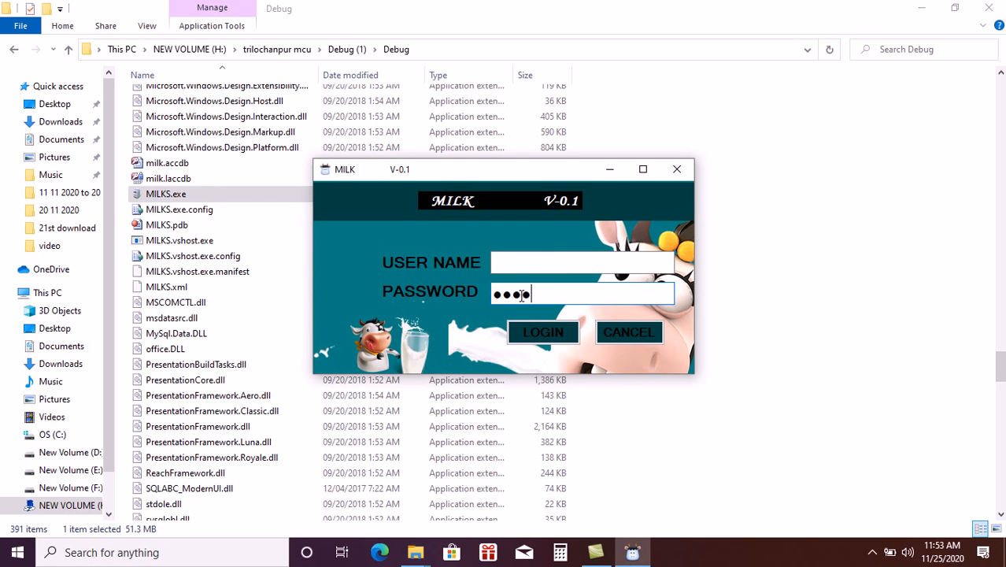
click(532, 334)
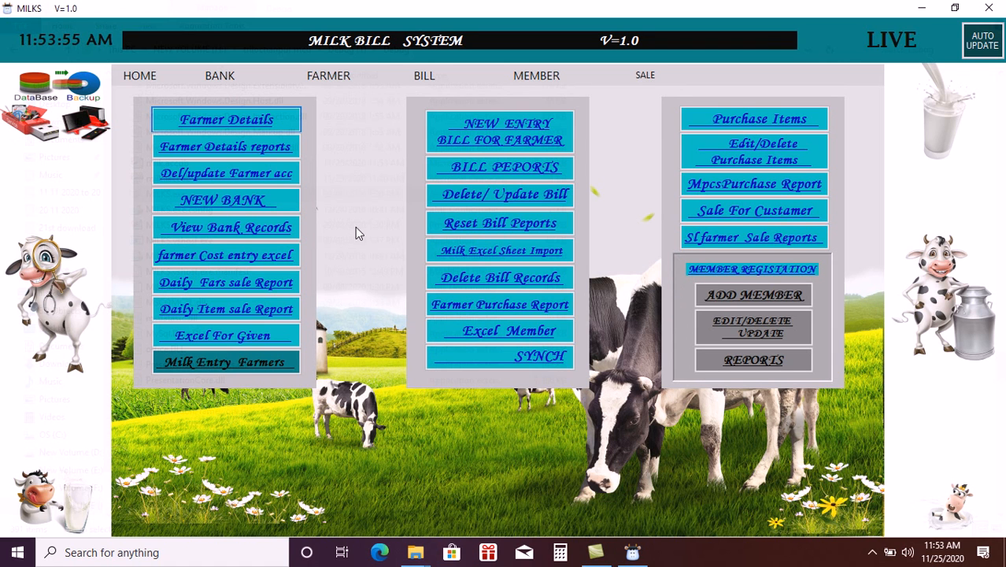
- Open Farmer Details and enter the new farmer's ID and full name in capitals
click(229, 125)
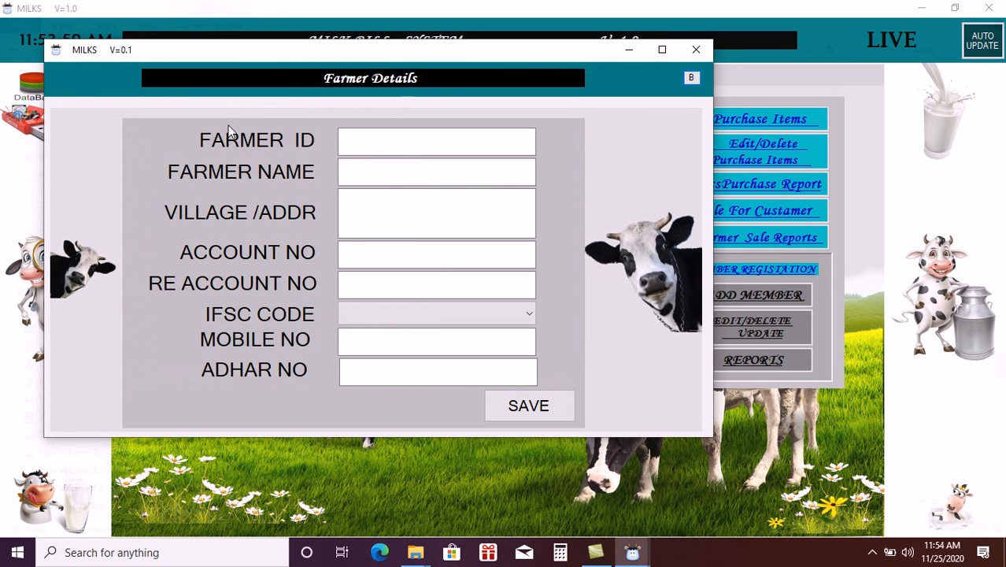
click(393, 140)
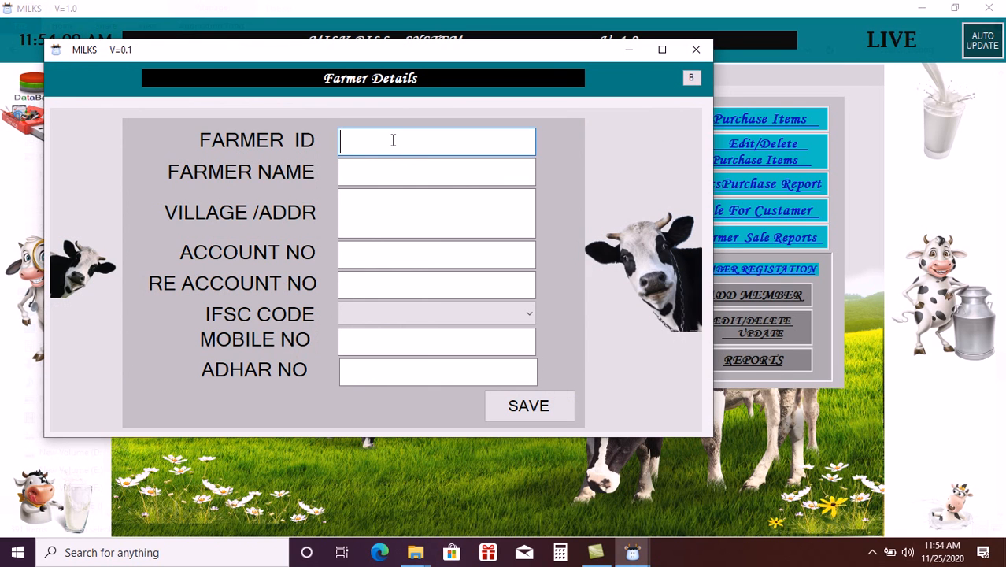
text(12)
key(Tab)
text(de)
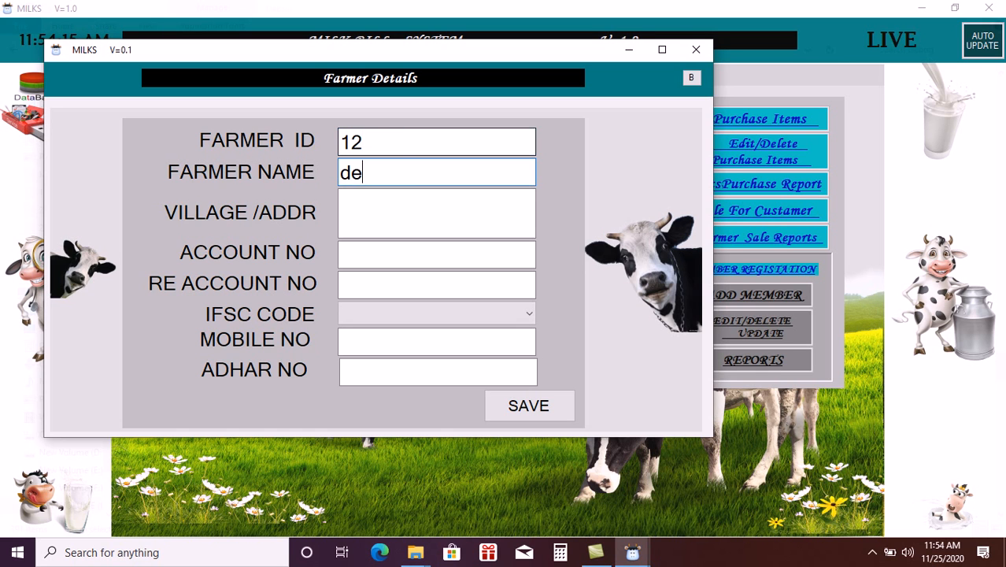
text(bnath)
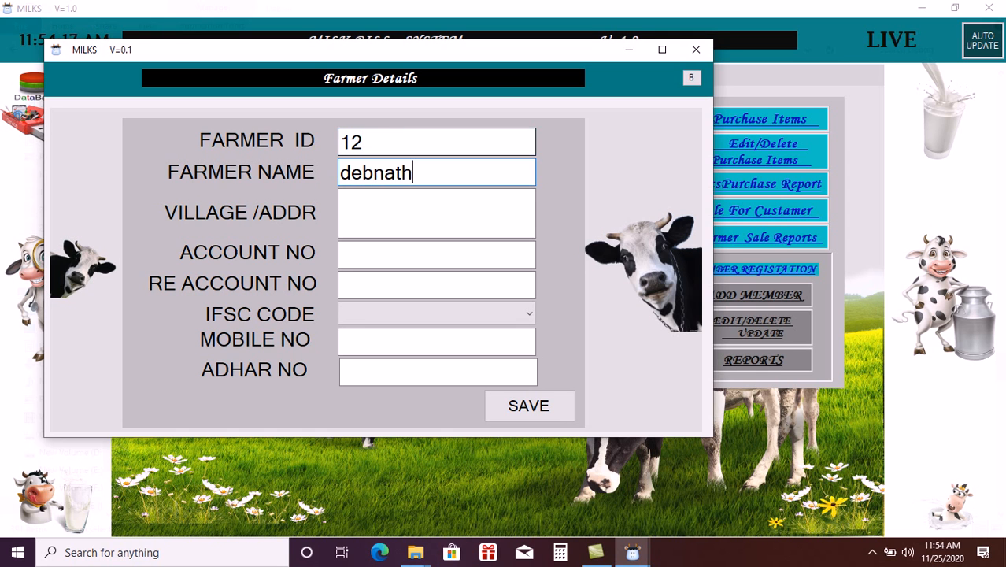
key(BackSpace)
key(BackSpace)
key(BackSpace)
key(BackSpace)
key(BackSpace)
key(BackSpace)
key(BackSpace)
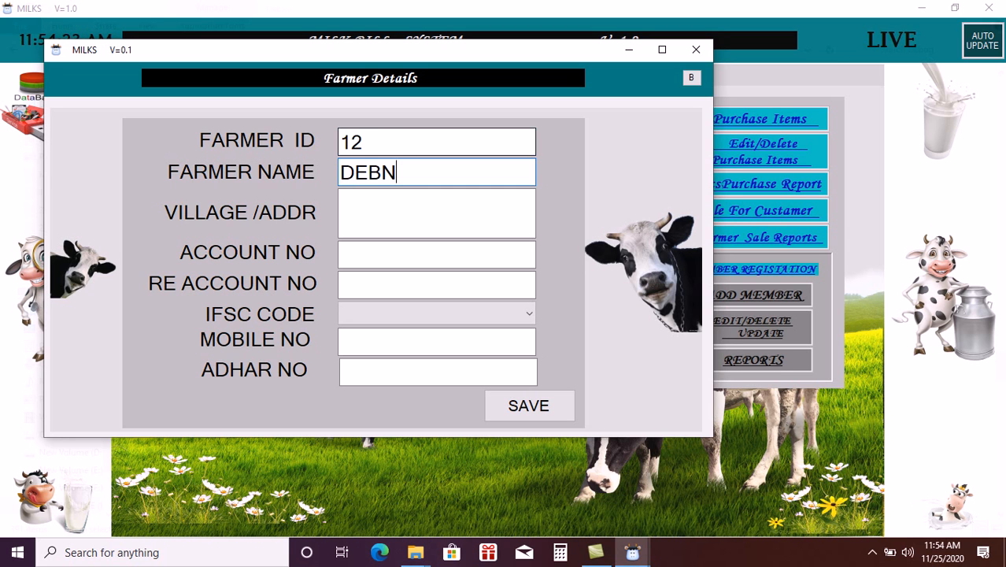
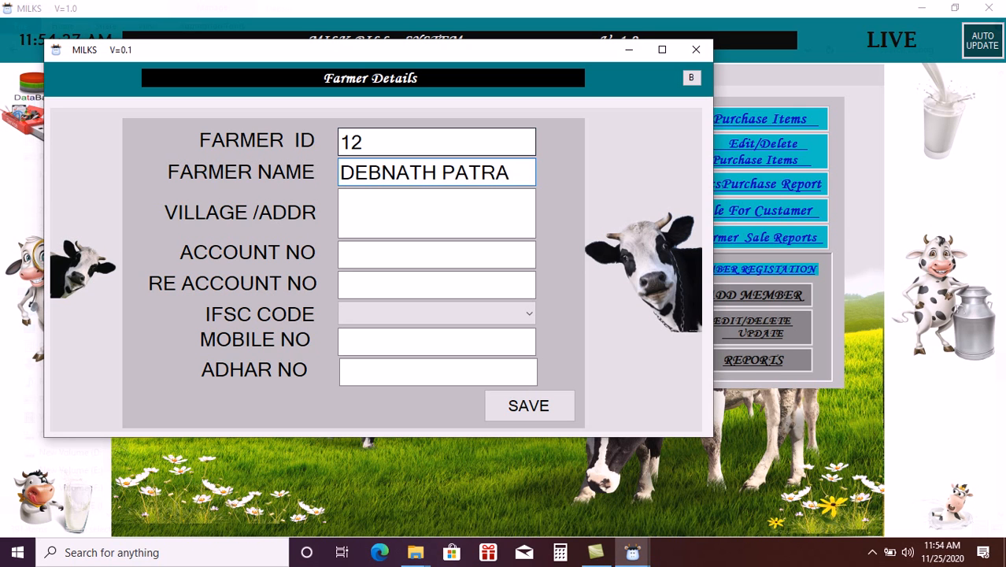
- Fill in the village, the account number twice and IFSC code ALLA0211543, then close the form
click(383, 220)
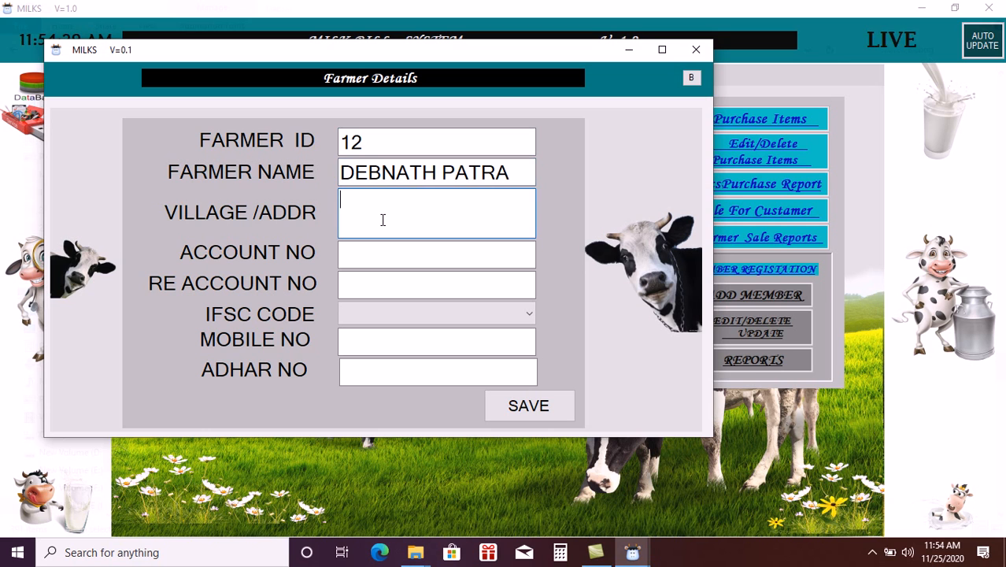
text(CAKTATAR)
click(377, 254)
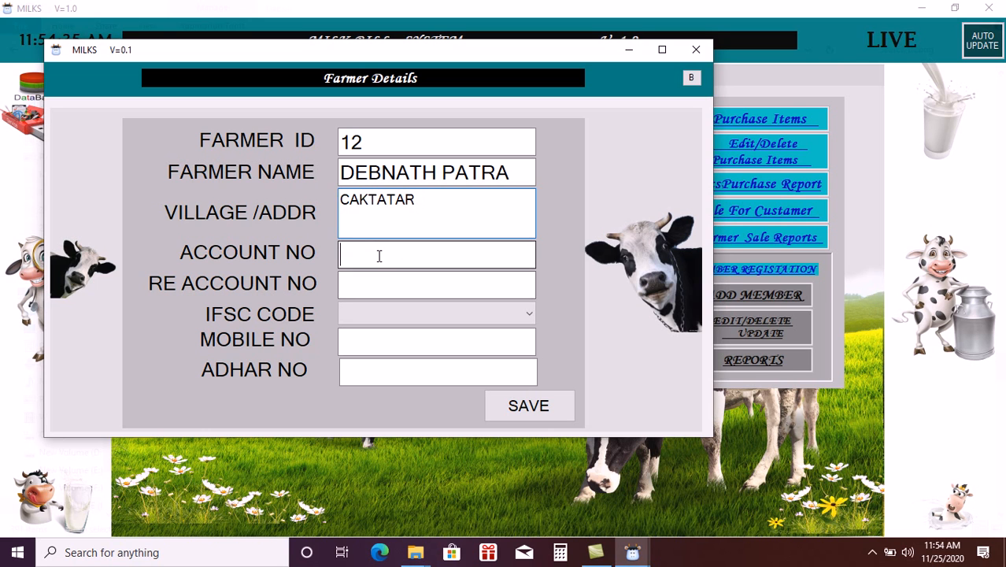
text(1)
click(369, 278)
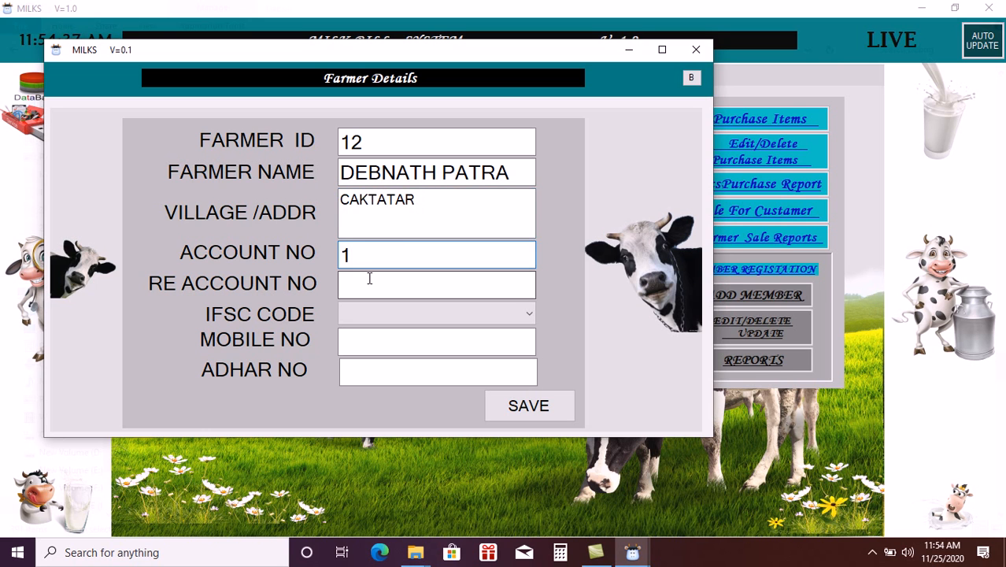
text(1)
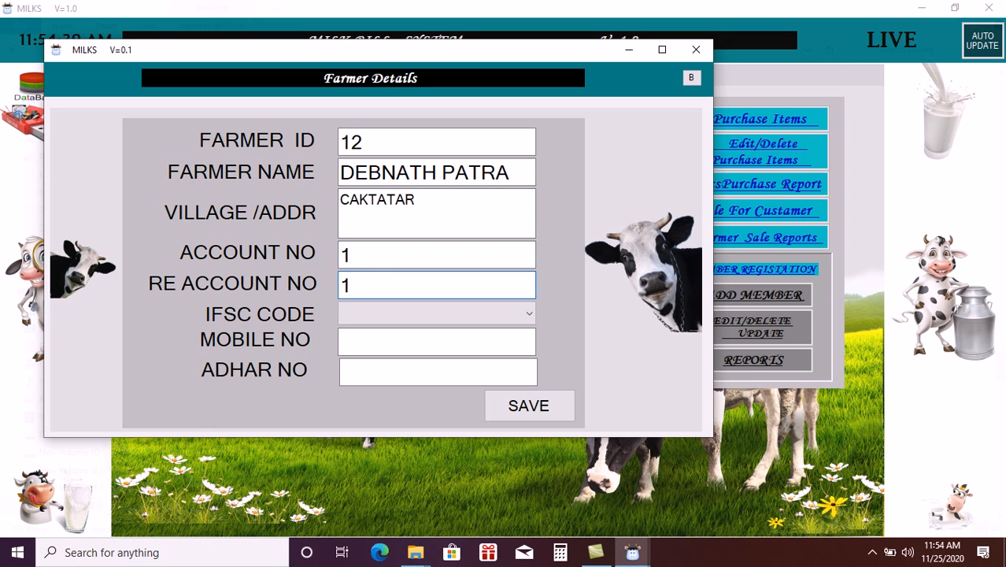
click(401, 310)
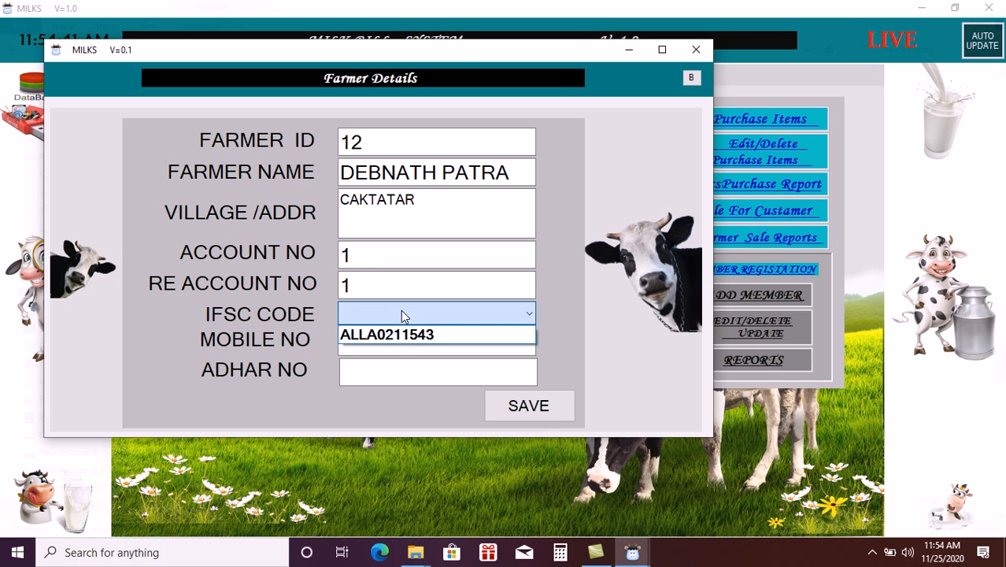
click(366, 334)
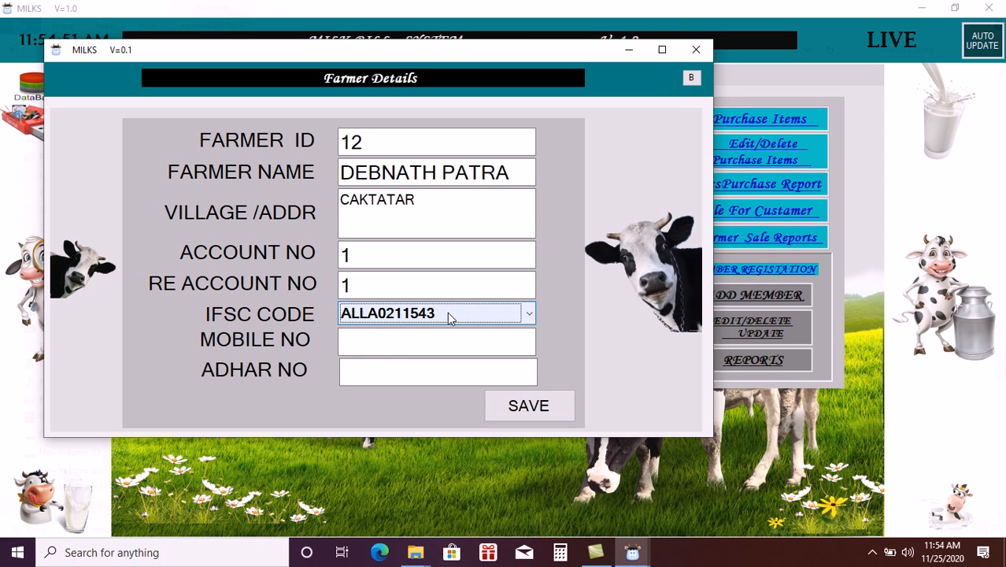
click(698, 50)
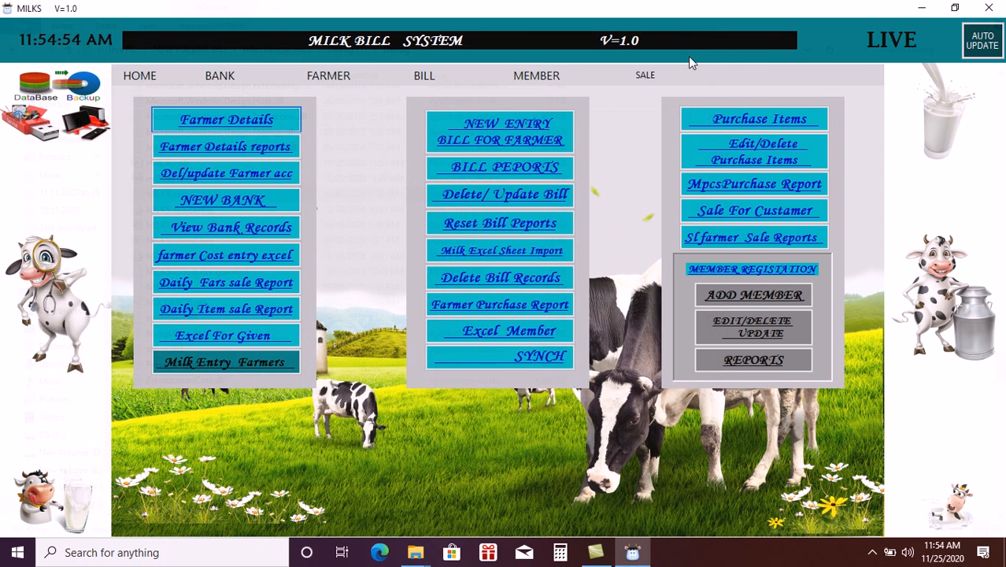
- Open the NEW BANK form and place the cursor in the MPCS Name field
click(220, 201)
click(373, 172)
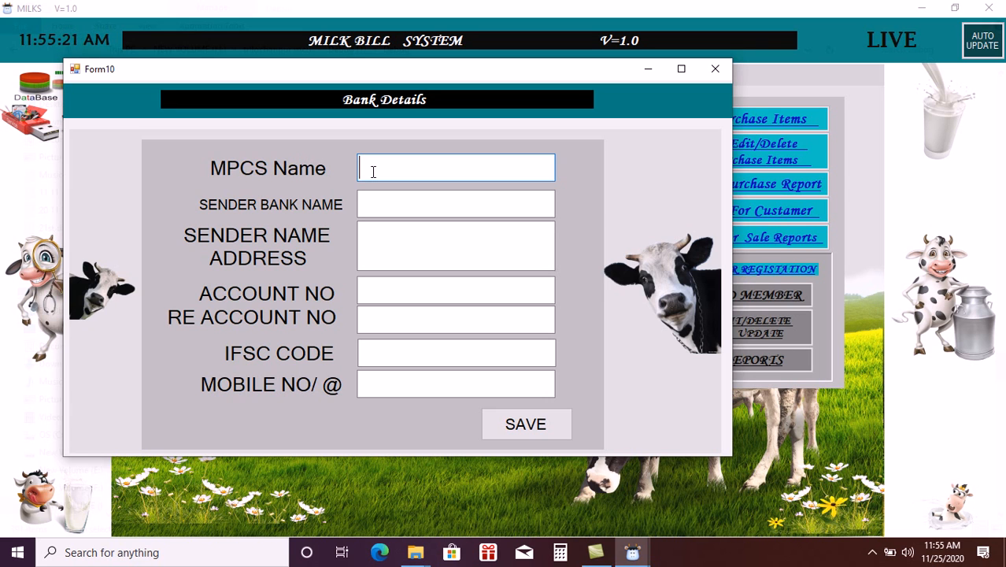
- Enter MPCS name 'Trilochanpur mpcs ltd.', bank 'allahabad' and sender 'trilochanpur mpcs'
text(tR)
key(BackSpace)
key(BackSpace)
text(TRI)
key(BackSpace)
text(rilochanpu)
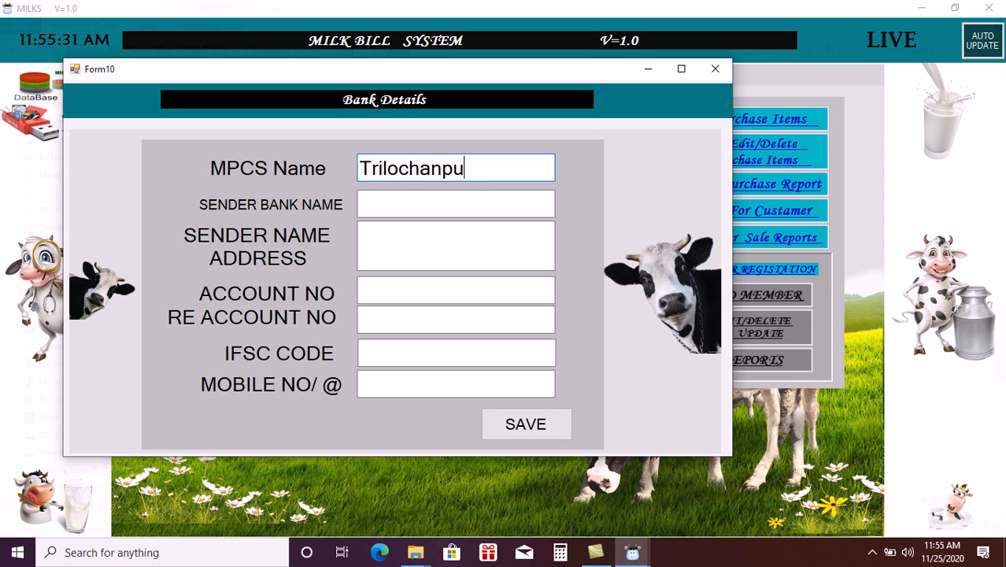
text(r mpcs )
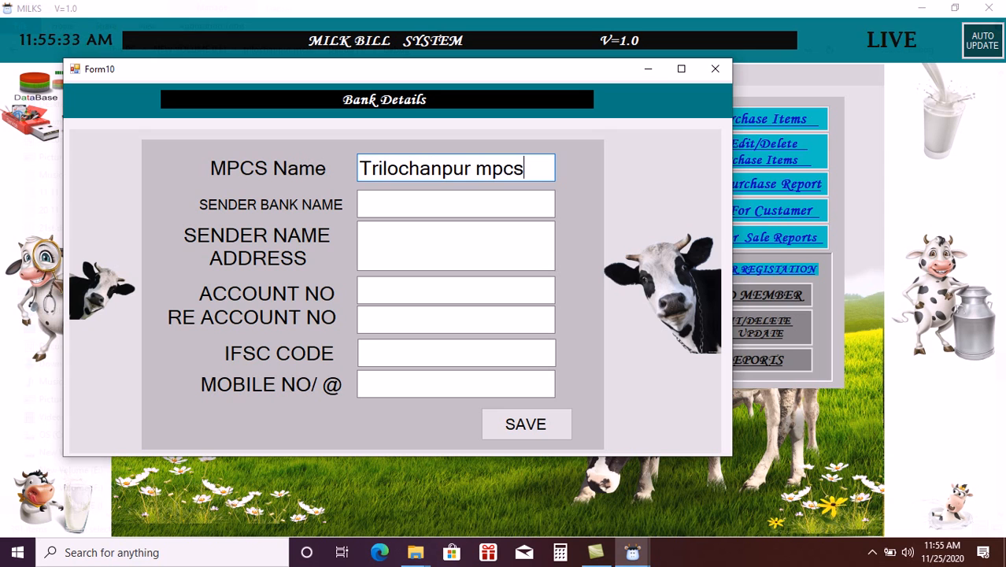
text(ltd.)
key(Tab)
click(399, 204)
text(a)
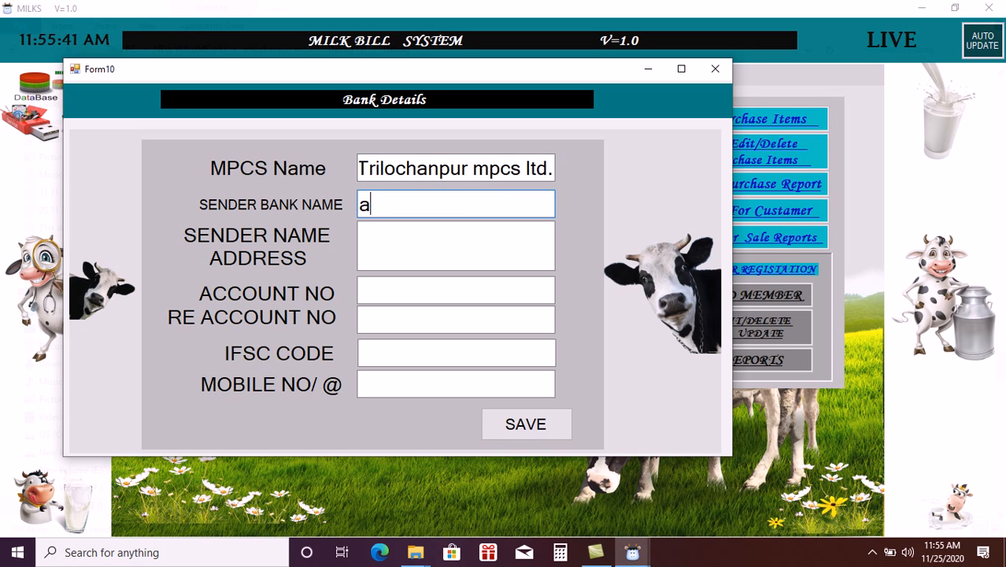
text(llahabad)
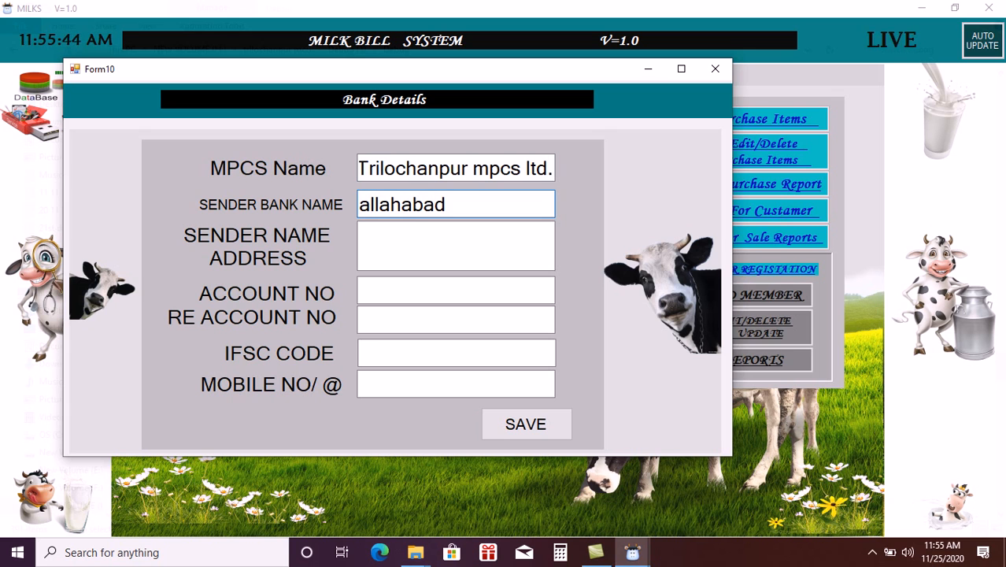
click(415, 232)
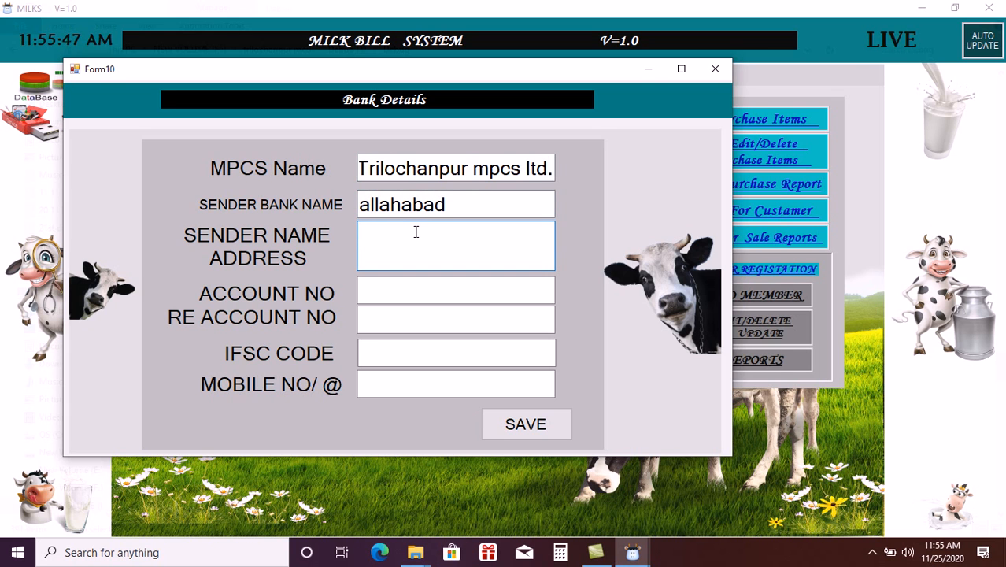
text(trilocha)
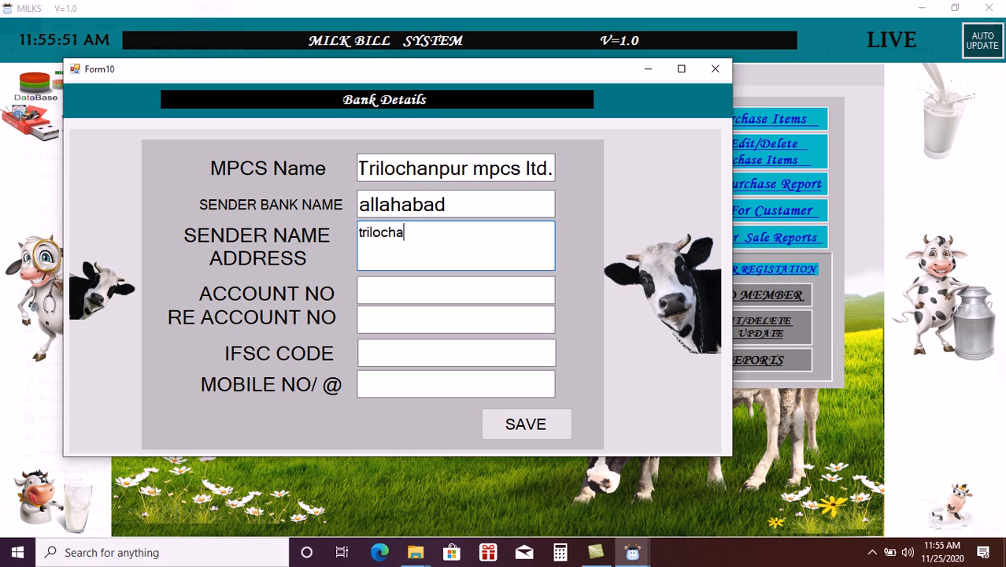
text(npur mpcs ltd.)
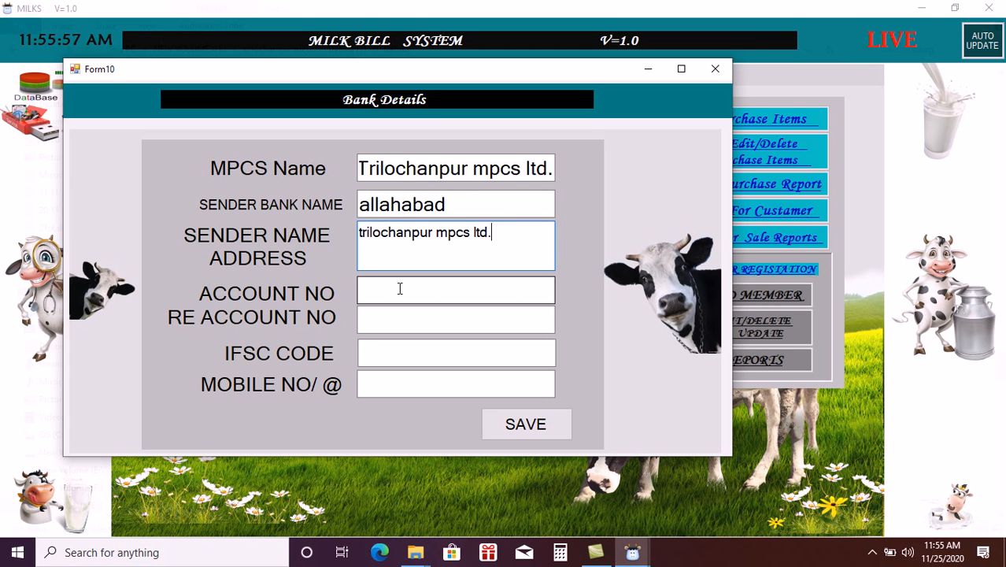
- Enter placeholder account numbers, IFSC 'nonmember' and a mobile number, then save and close the form
click(400, 288)
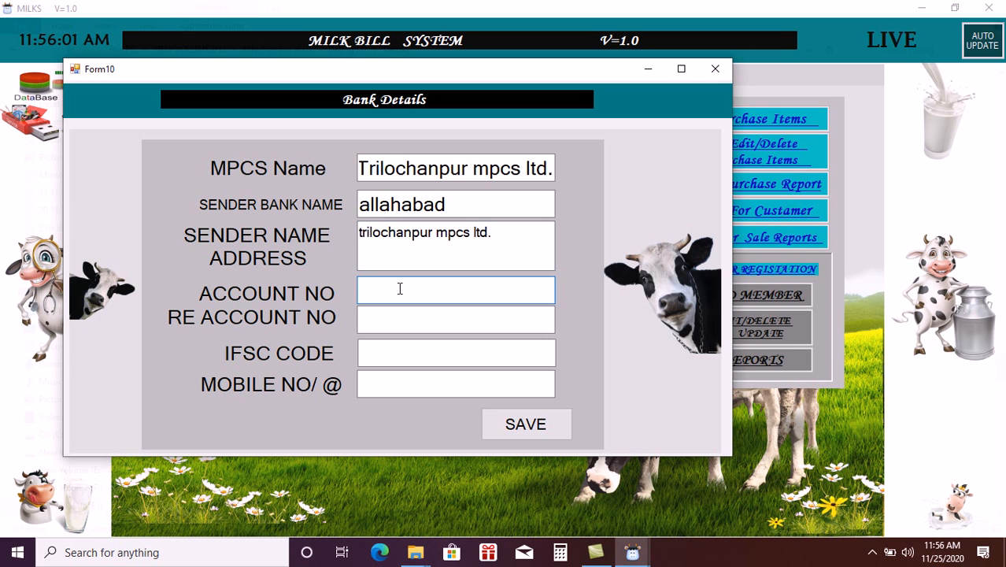
text(00)
click(421, 326)
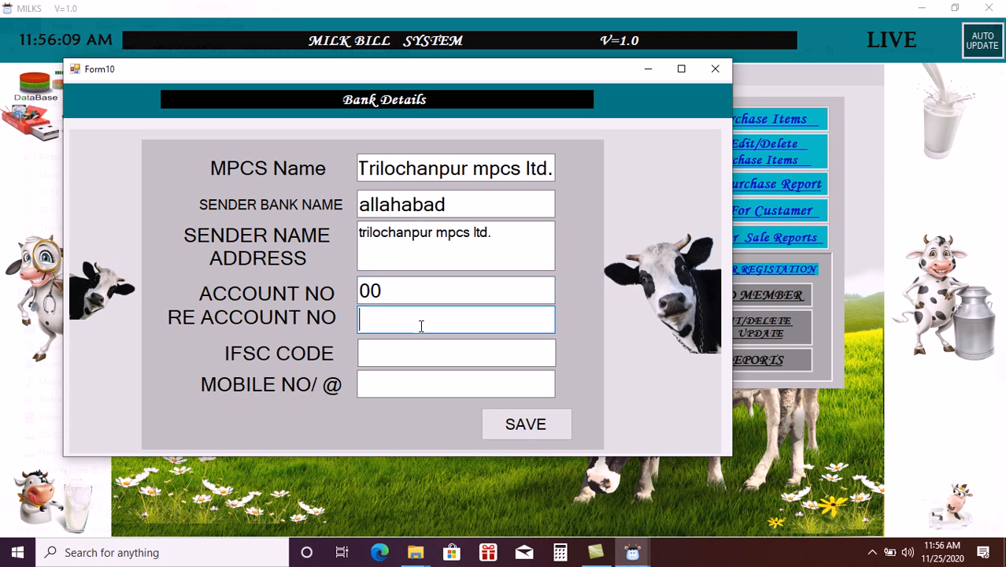
text(00)
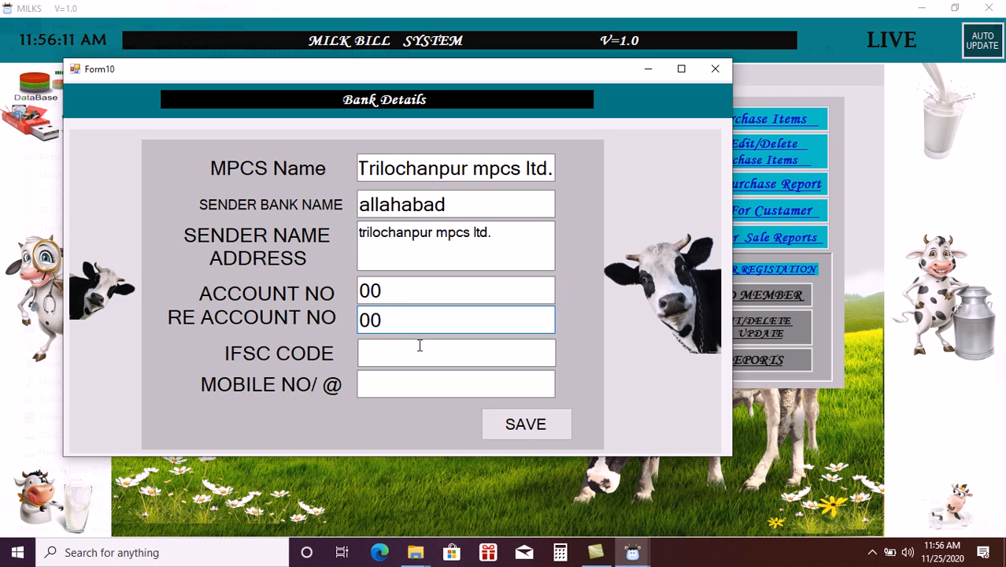
click(418, 350)
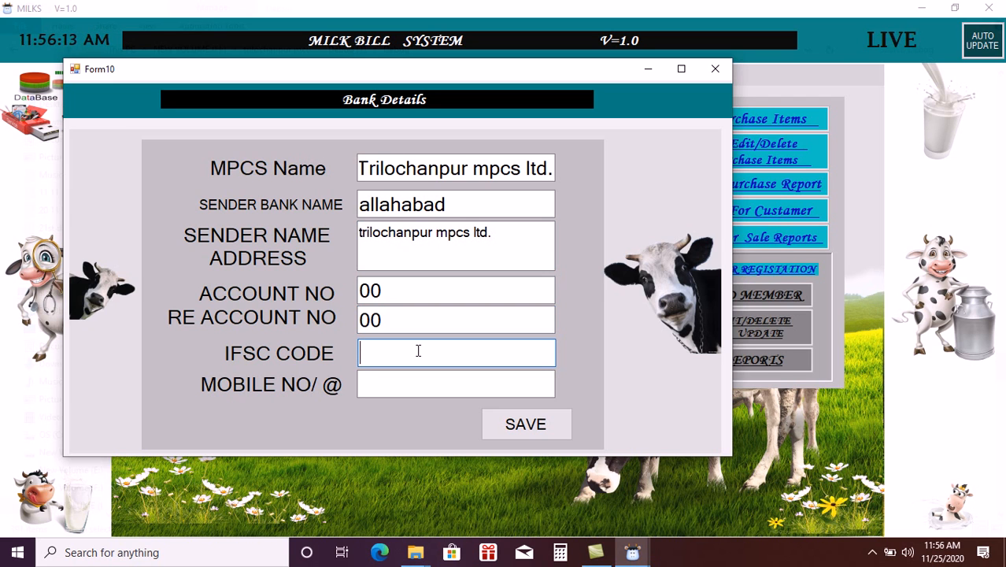
text(nonmember)
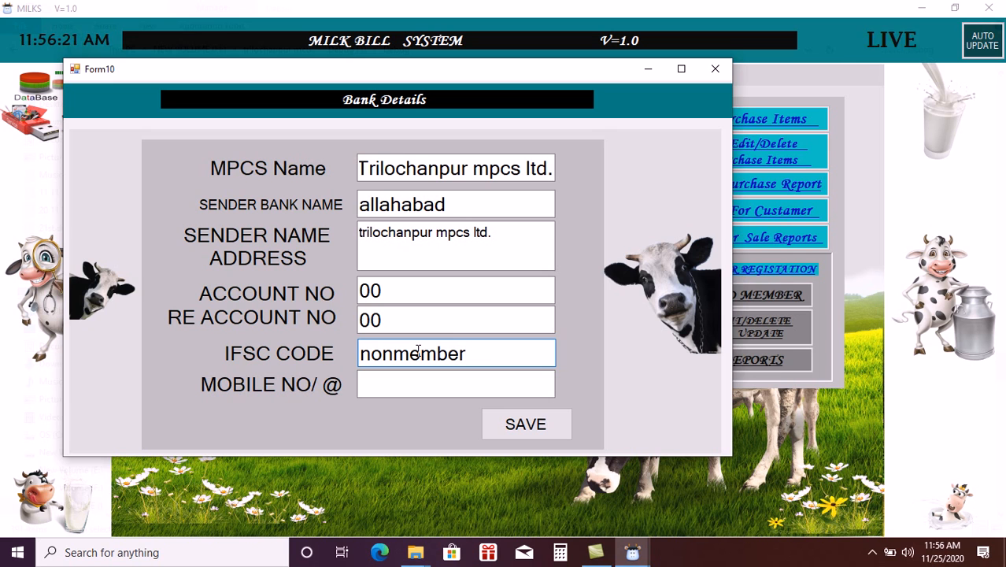
click(418, 391)
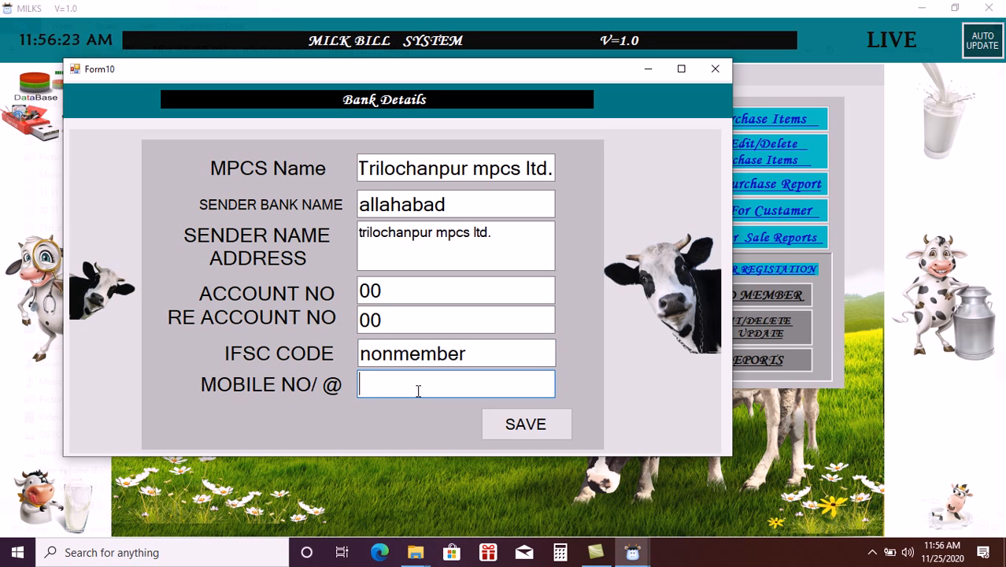
text(0)
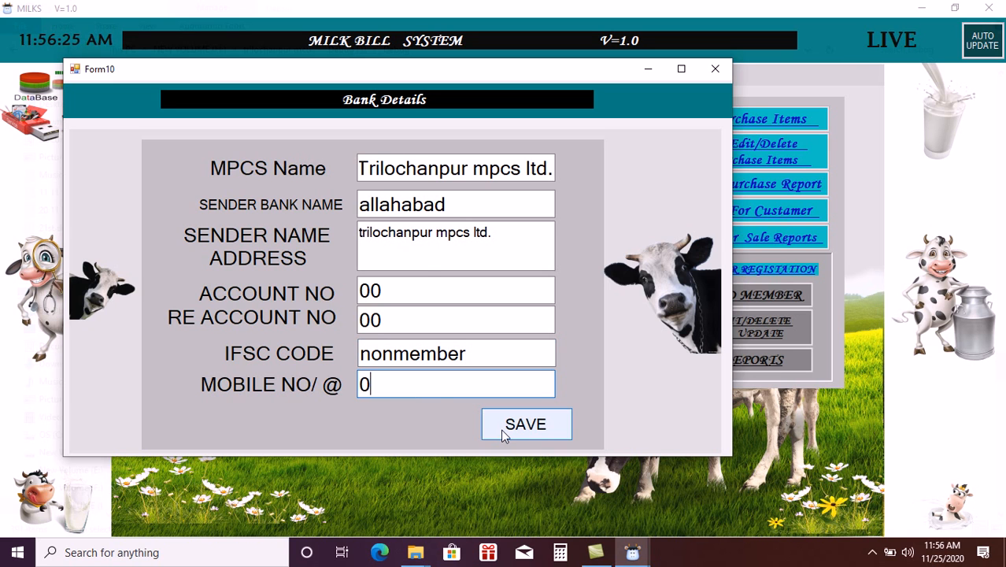
click(504, 429)
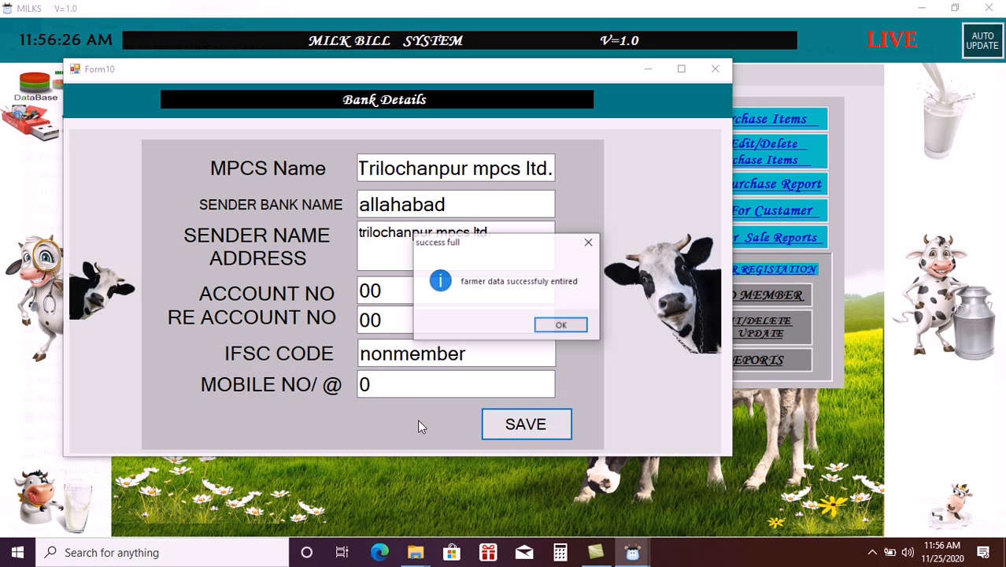
click(561, 326)
click(712, 71)
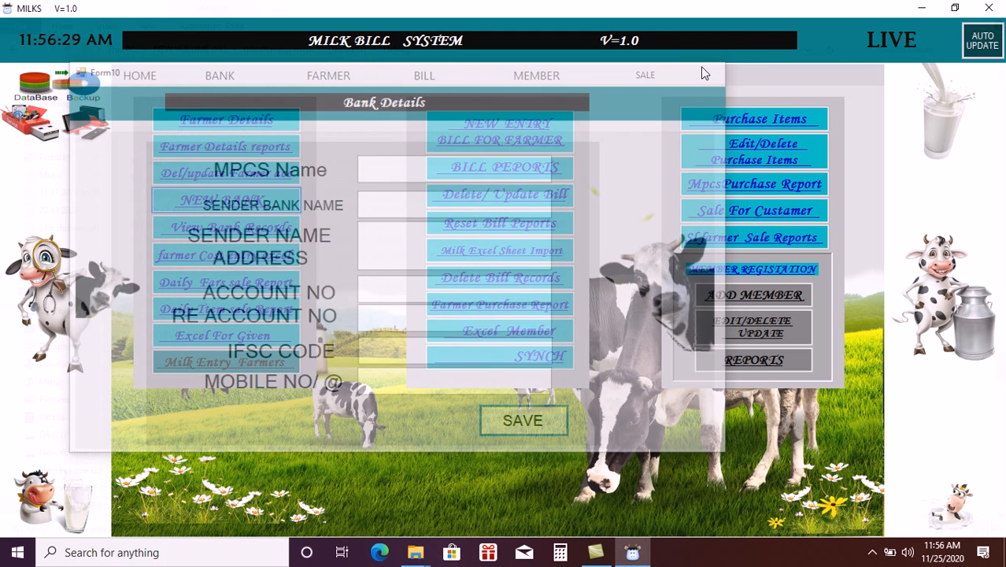
- Open Farmer Details, check the IFSC choices, and enter the new farmer's ID and name
click(243, 125)
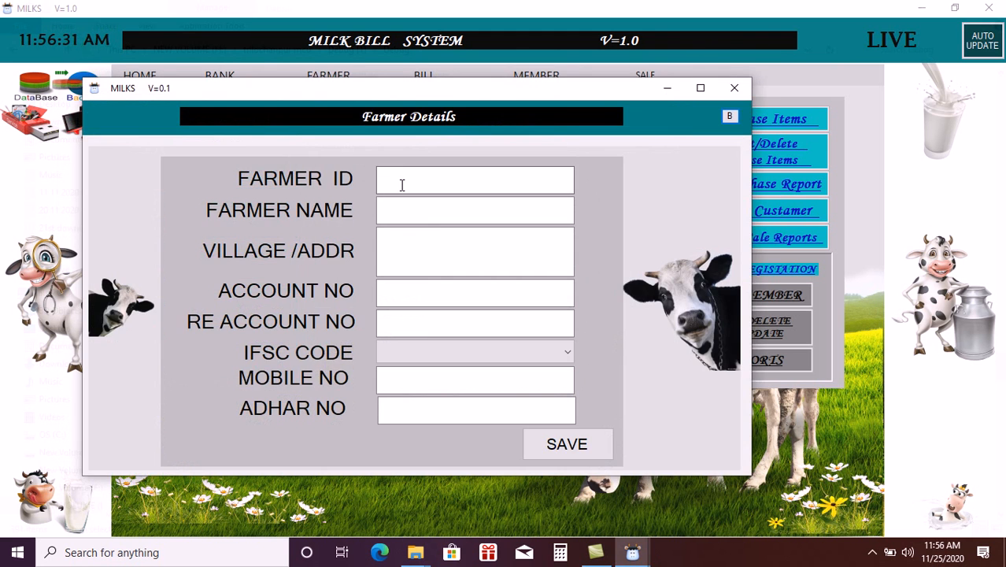
click(423, 186)
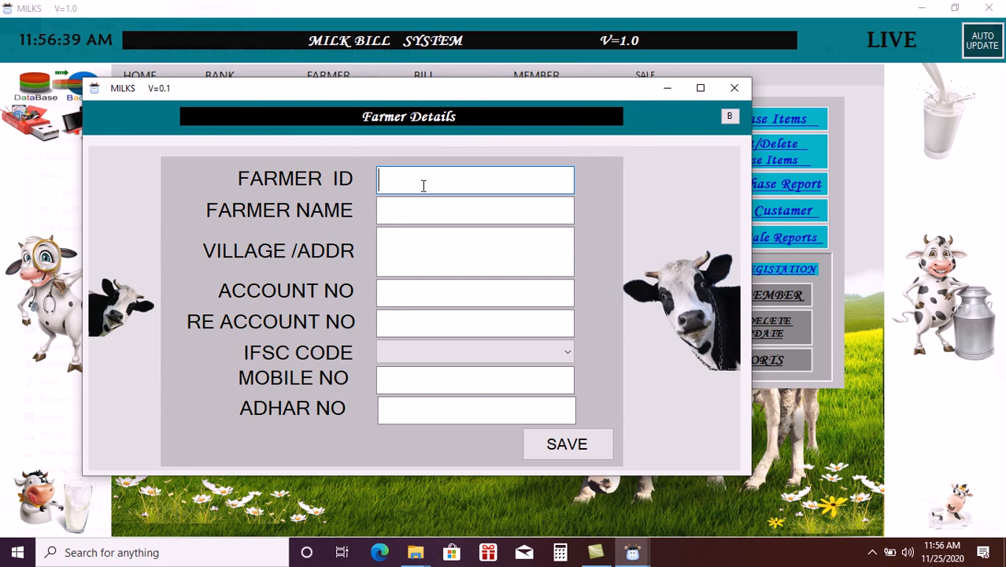
click(475, 354)
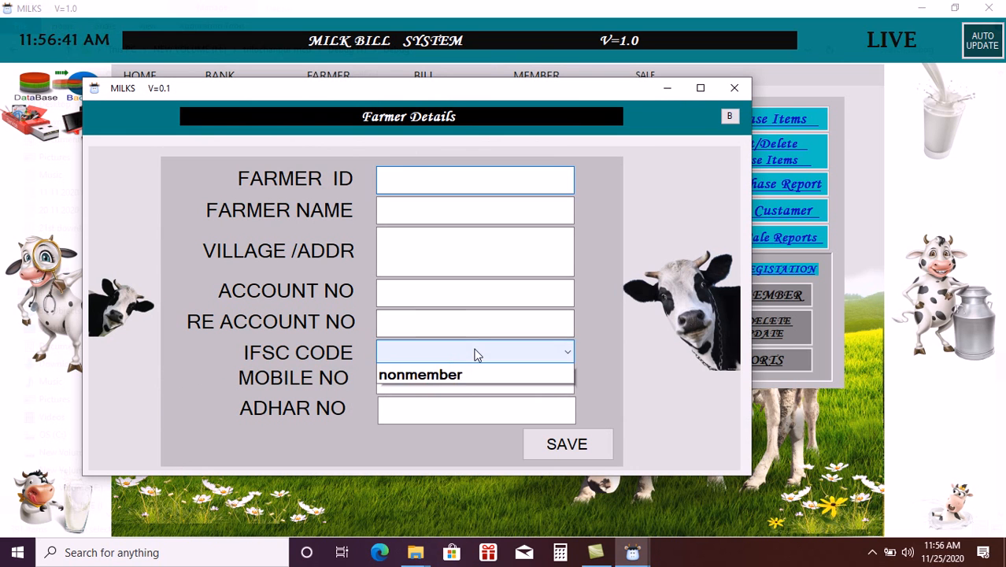
click(474, 354)
click(475, 354)
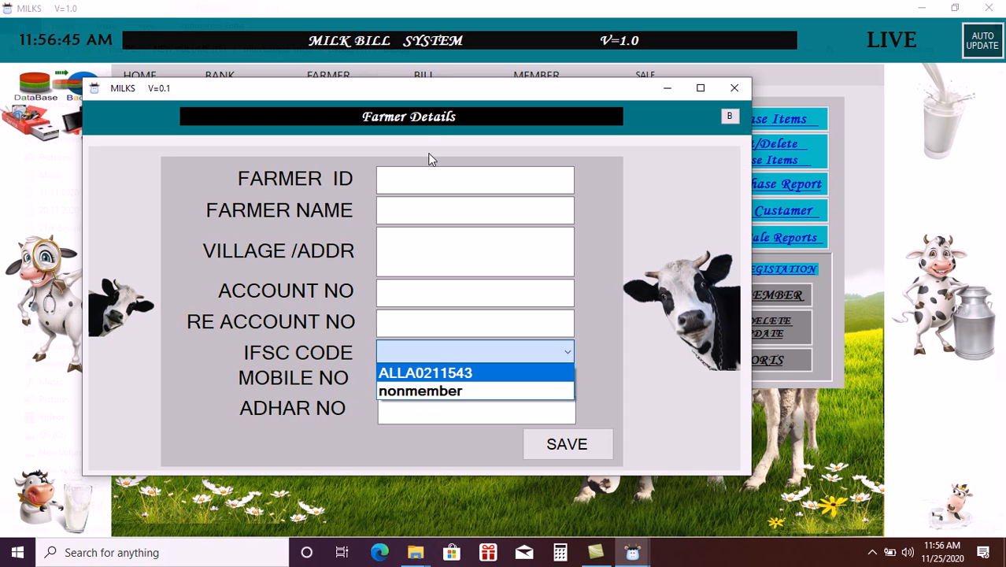
click(425, 179)
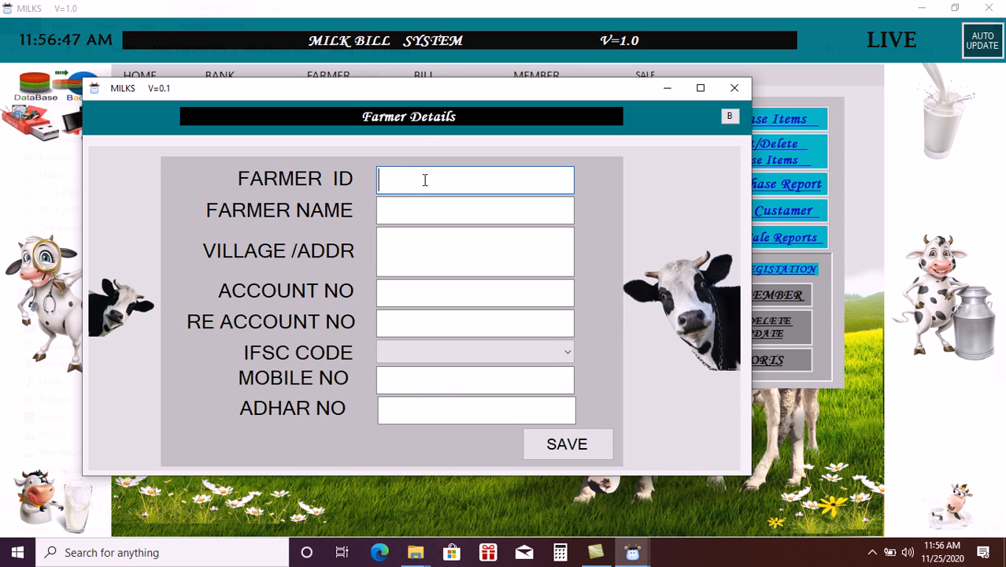
text(1000)
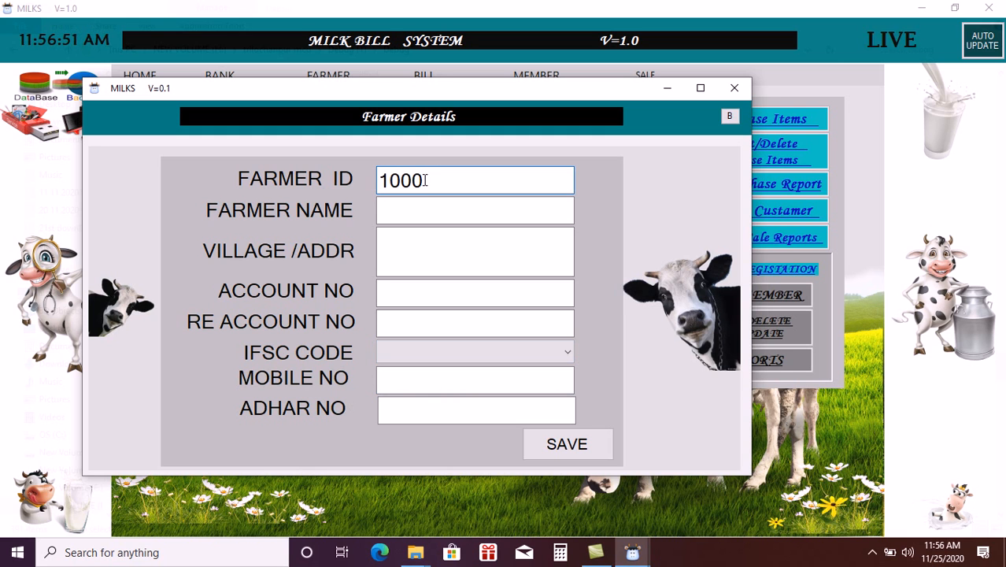
key(Tab)
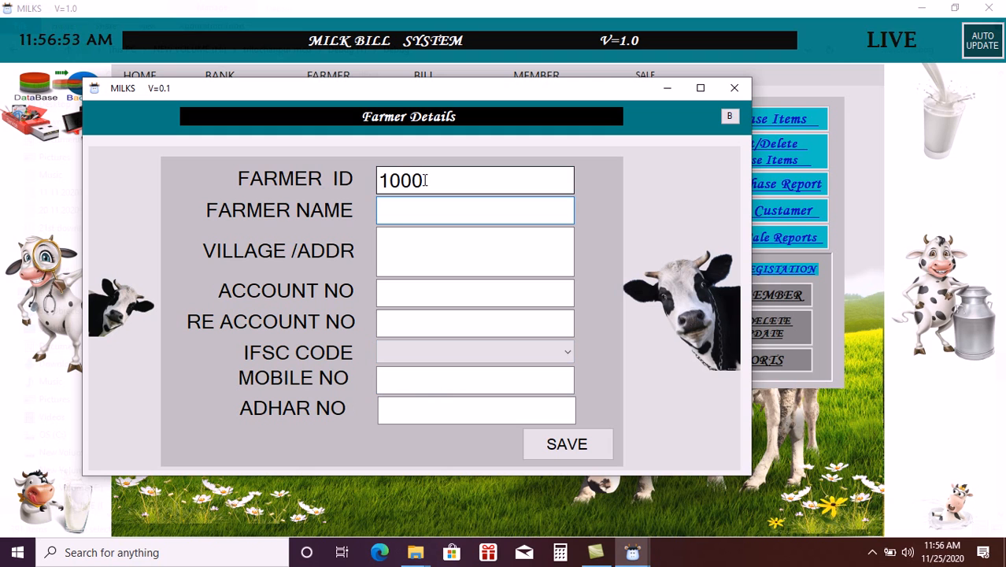
text(d)
key(BackSpace)
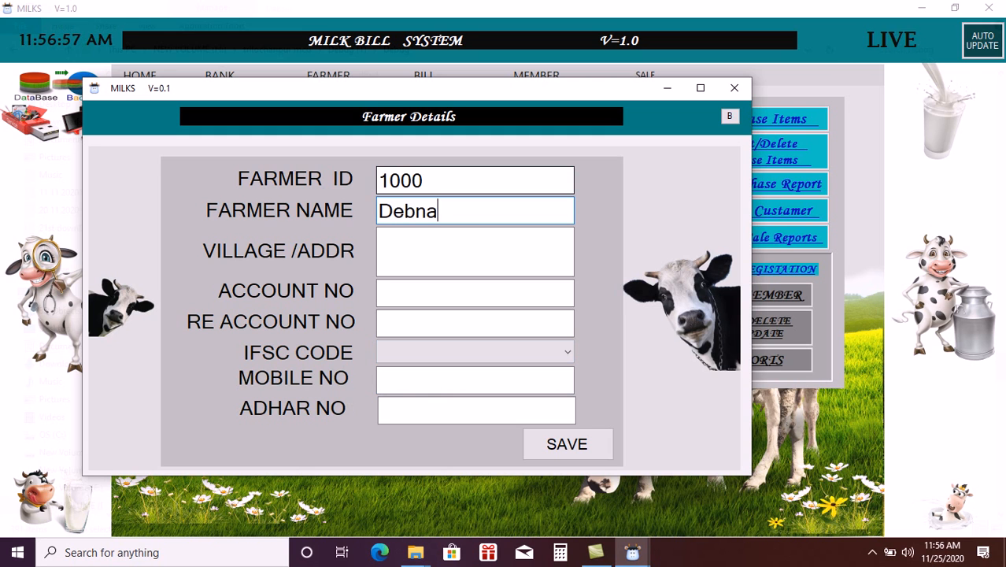
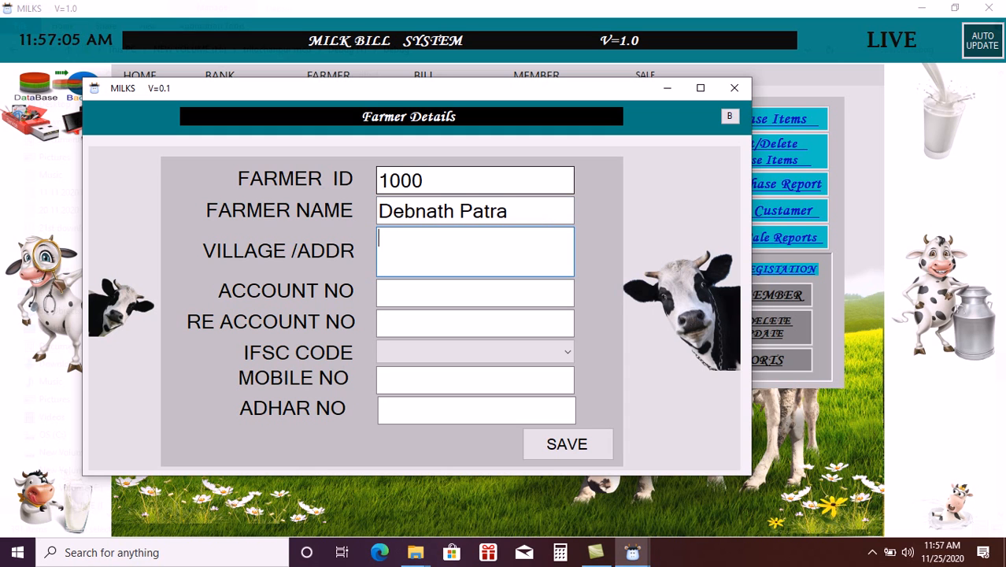
text(aktatar)
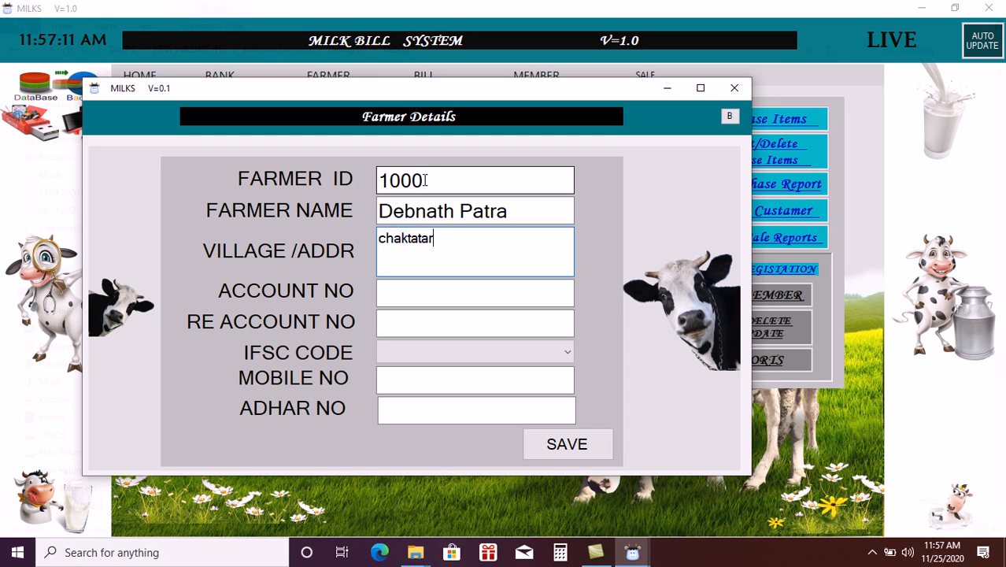
- Enter zero account numbers, IFSC nonmember, zero mobile and Aadhaar, and save the farmer
click(409, 299)
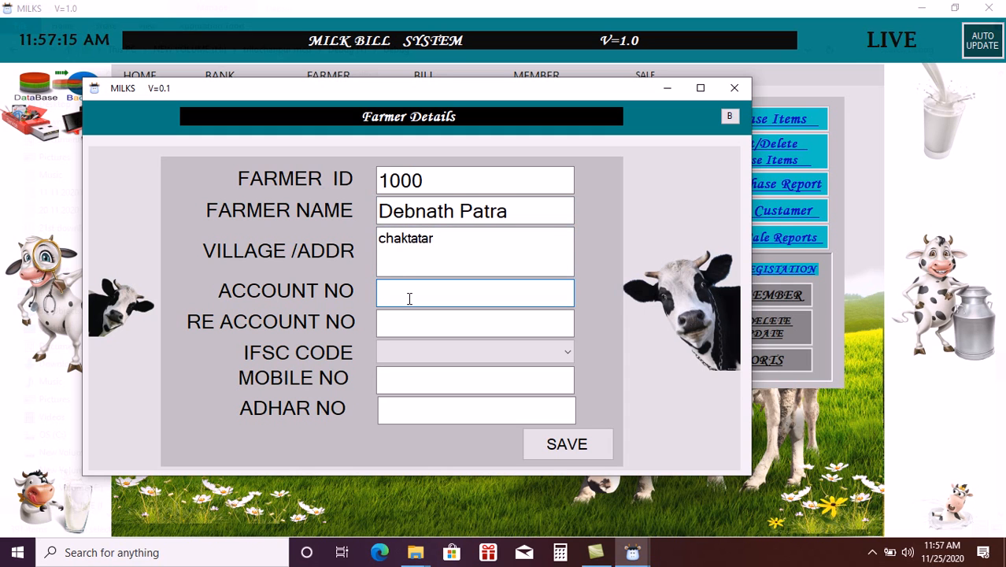
text(0)
key(Tab)
text(0)
click(524, 351)
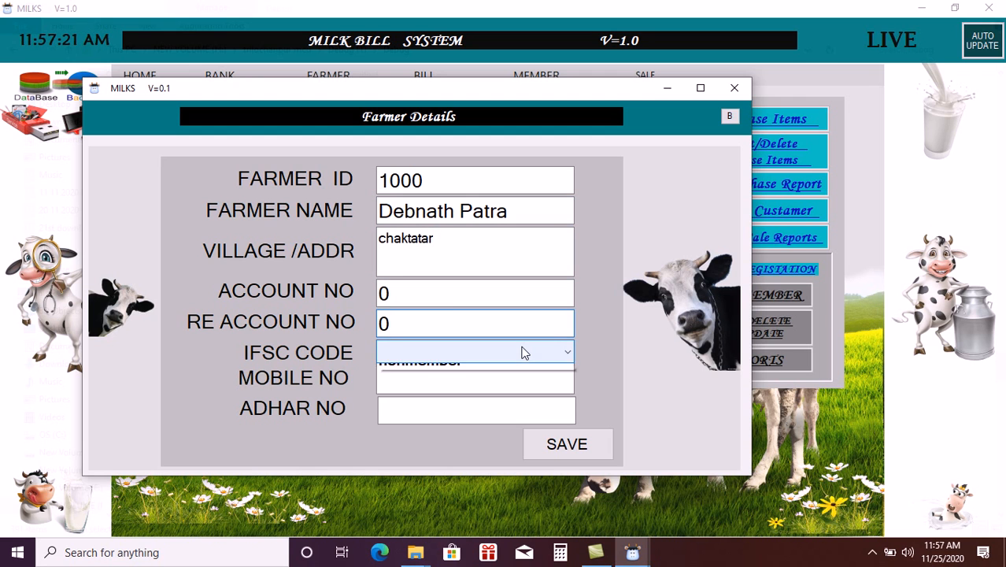
click(445, 391)
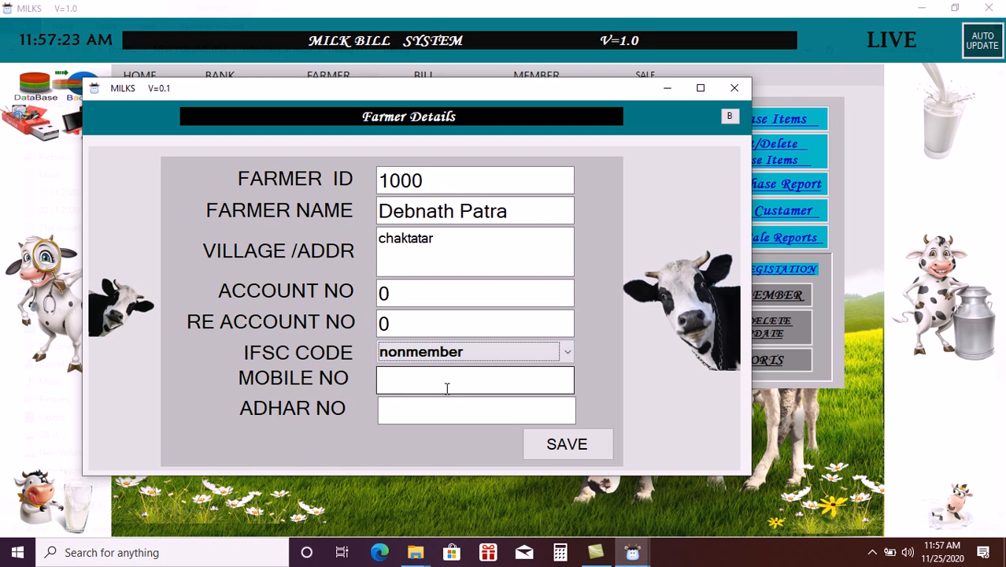
click(443, 383)
text(0)
click(445, 409)
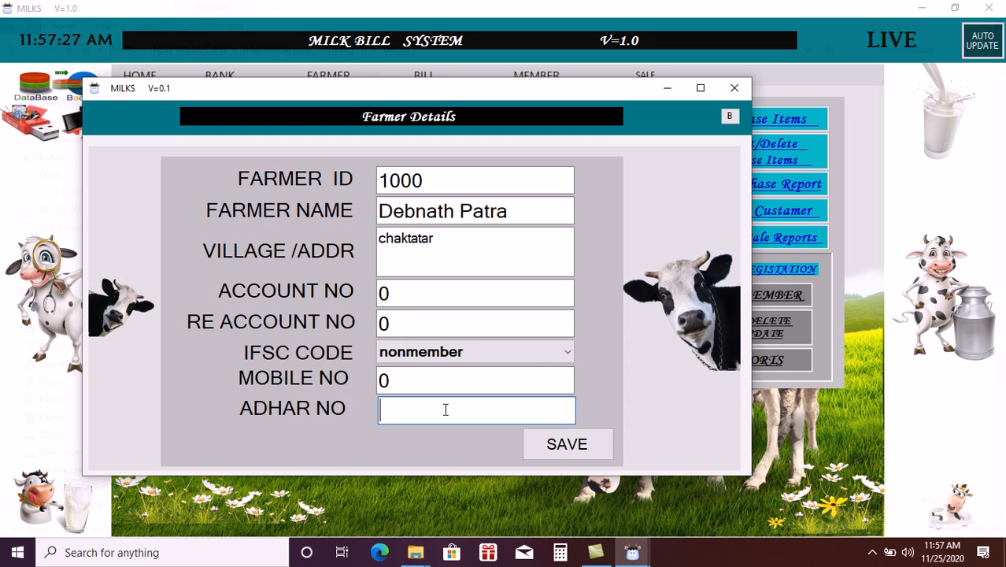
text(0)
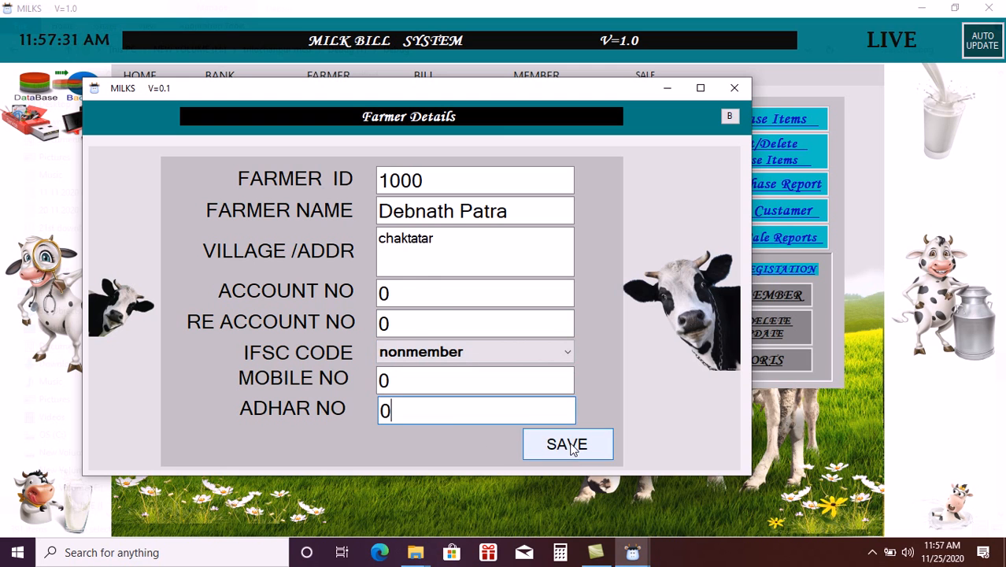
click(560, 444)
click(562, 325)
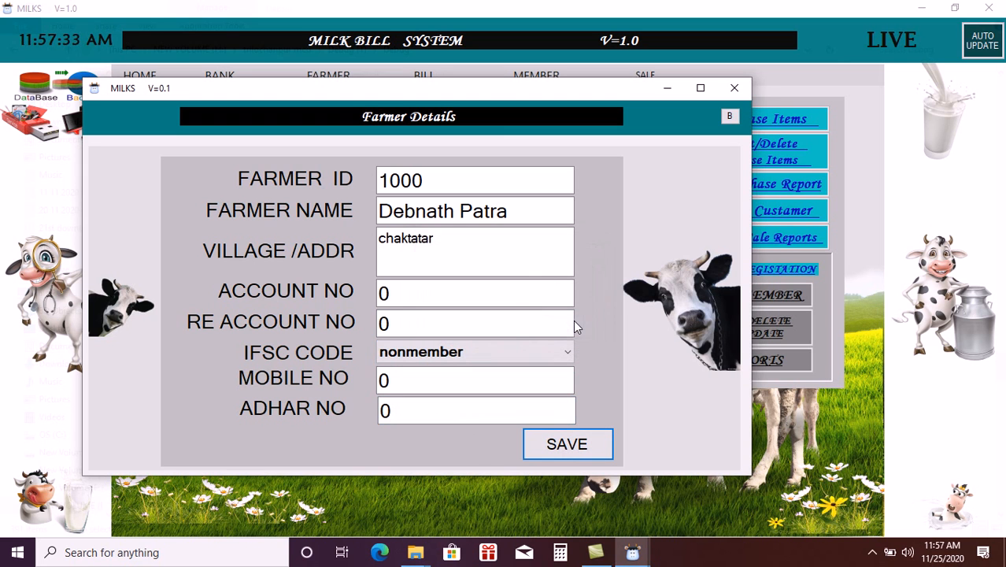
- Open the farmer update window and look up the newly saved farmer's record
click(734, 88)
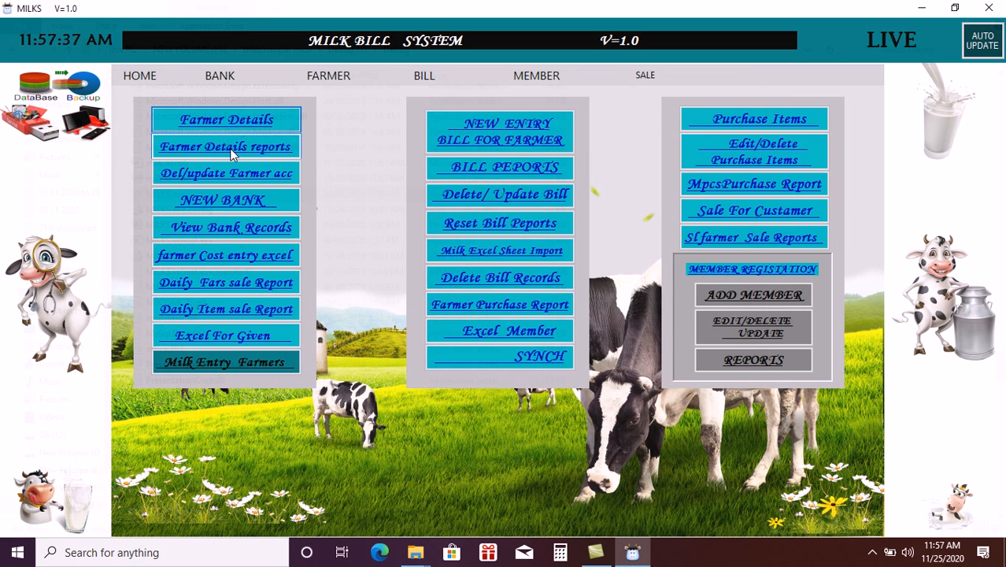
click(224, 173)
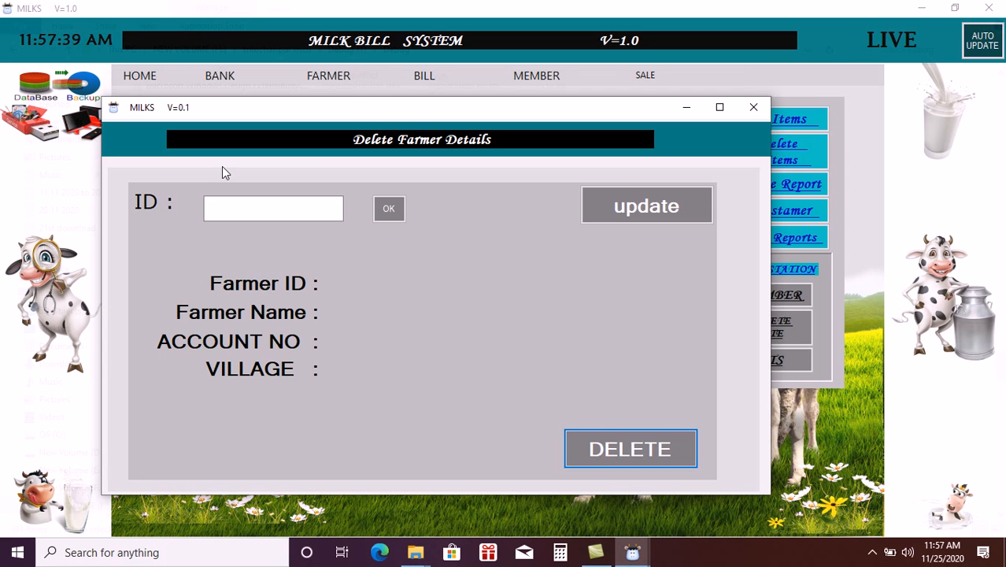
click(634, 206)
click(463, 219)
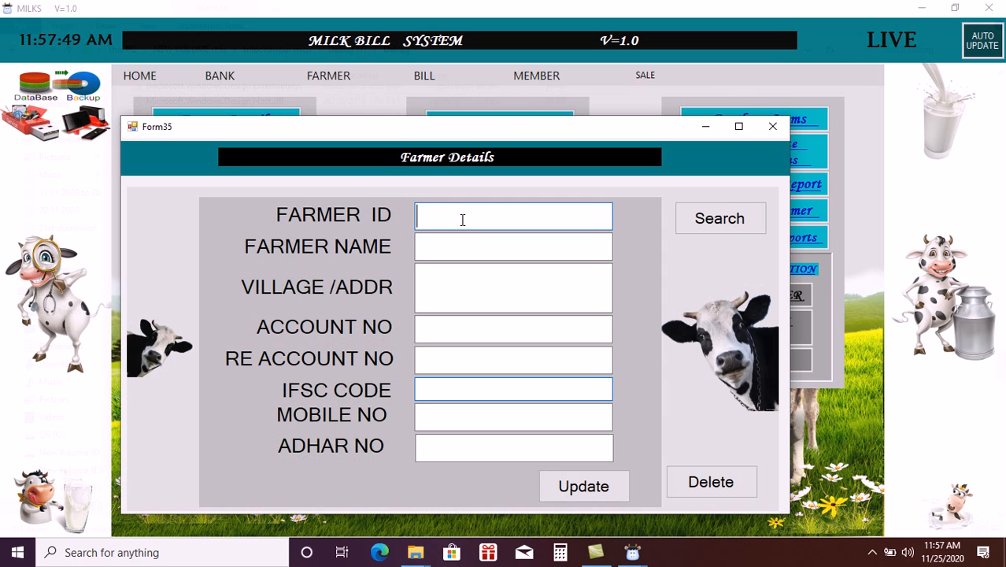
text(1000)
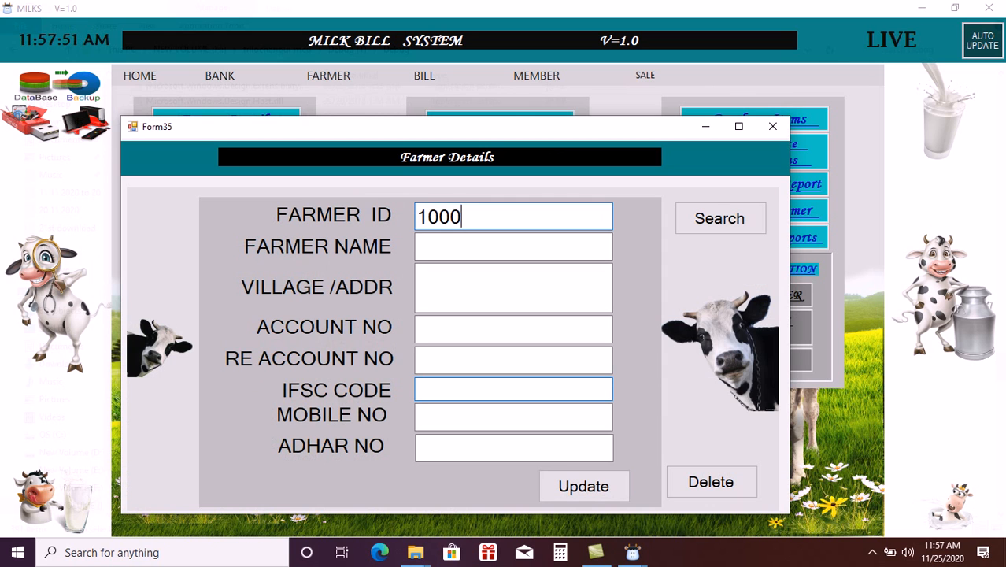
click(711, 224)
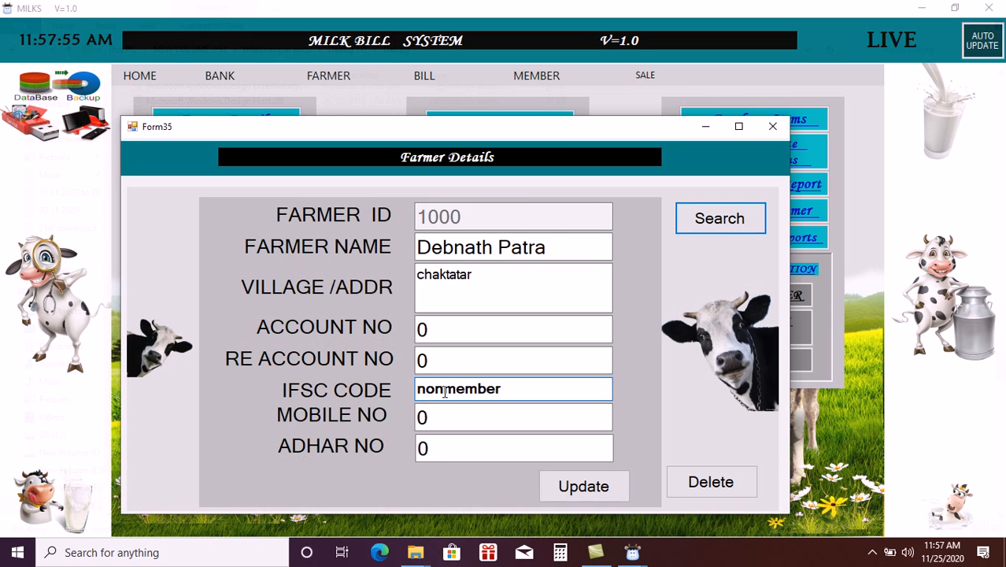
- Fill in the farmer's Aadhaar number and update the record
click(440, 447)
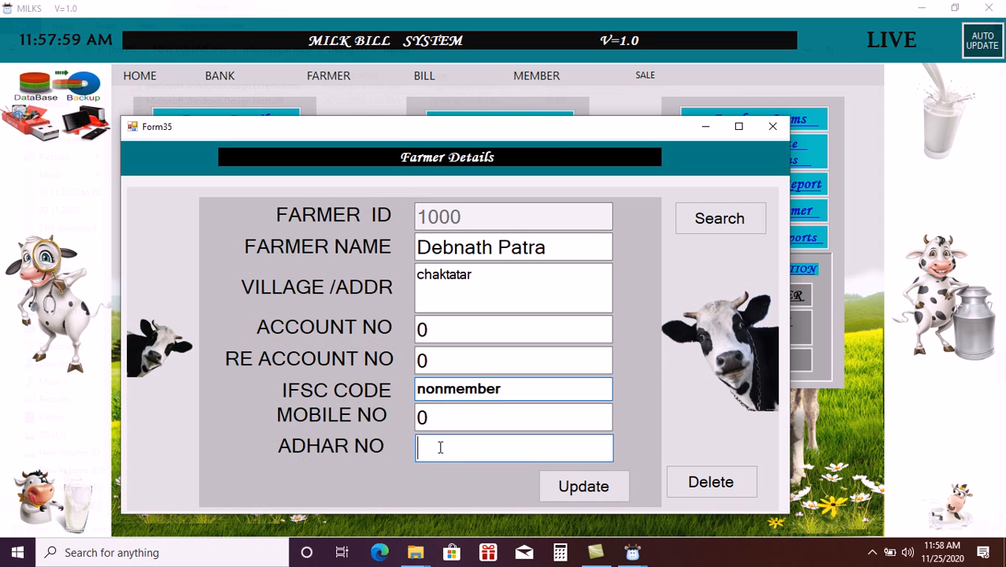
text(1234)
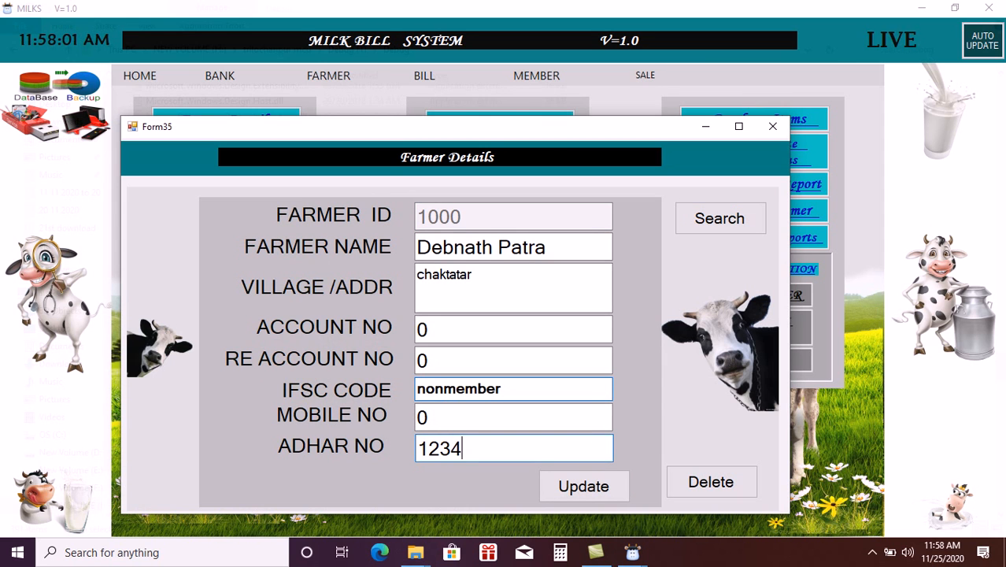
click(578, 488)
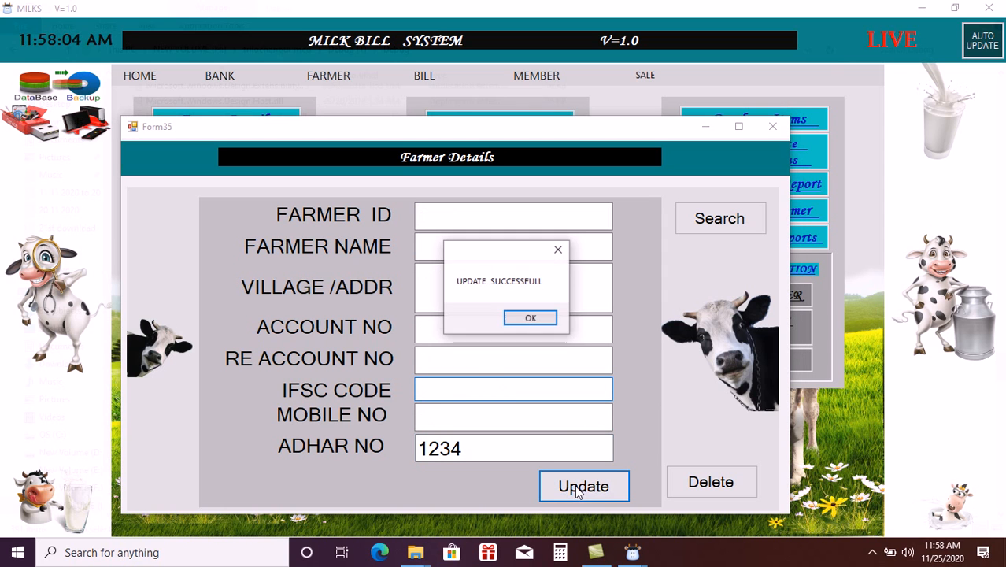
click(527, 318)
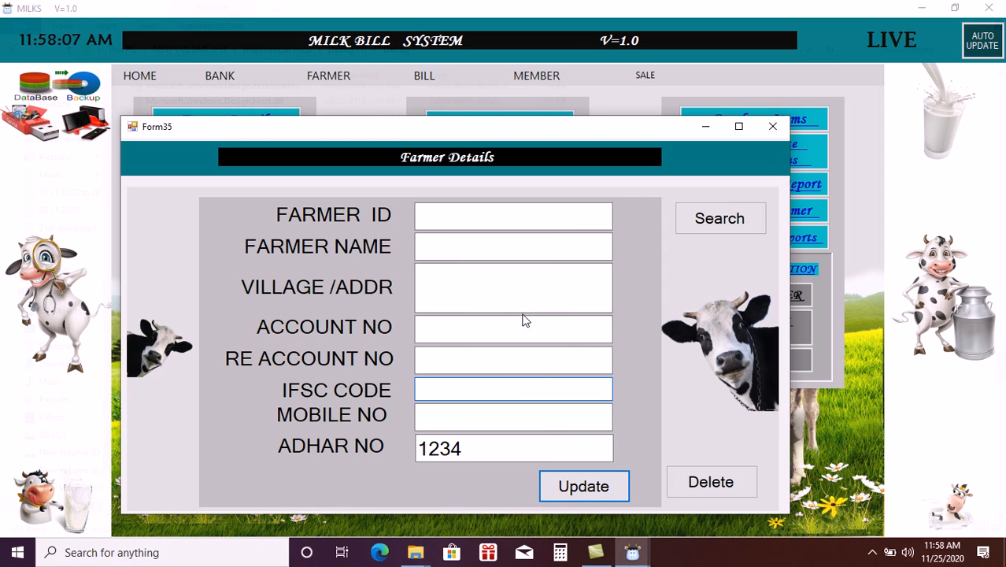
- Clear the Aadhaar field, search the farmer again to verify the saved record, and close the form
click(489, 447)
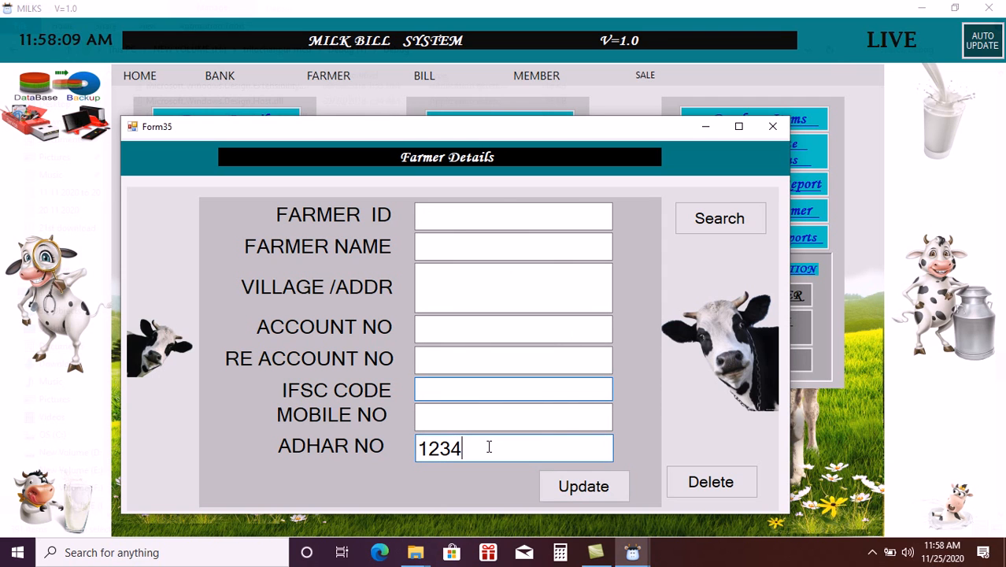
double_click(489, 447)
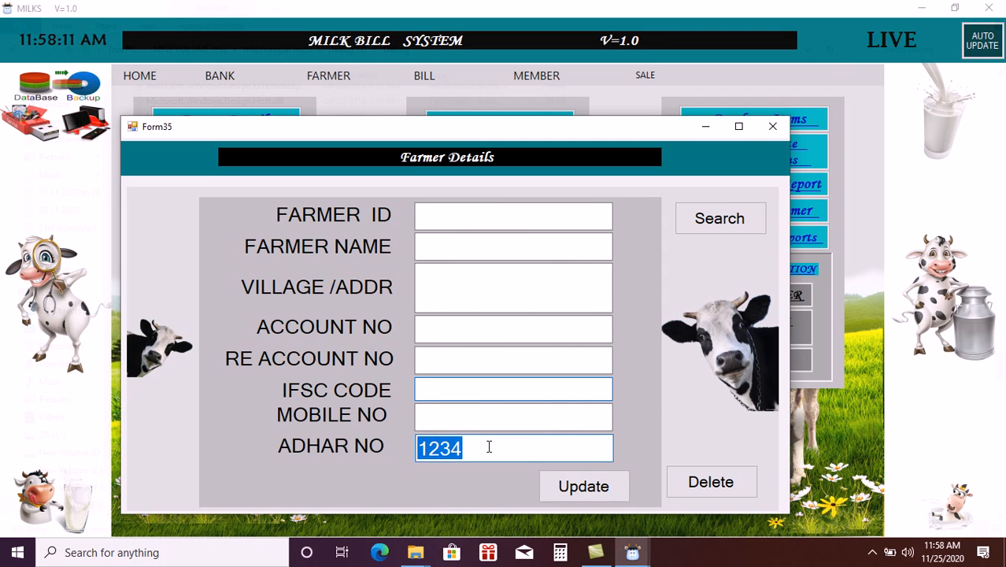
key(BackSpace)
click(505, 222)
text(1000)
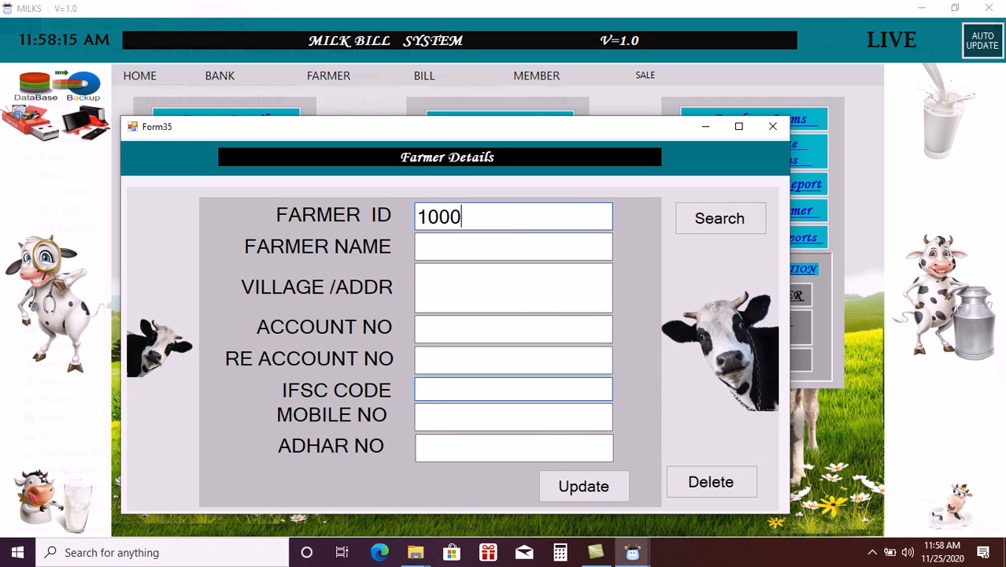
click(737, 218)
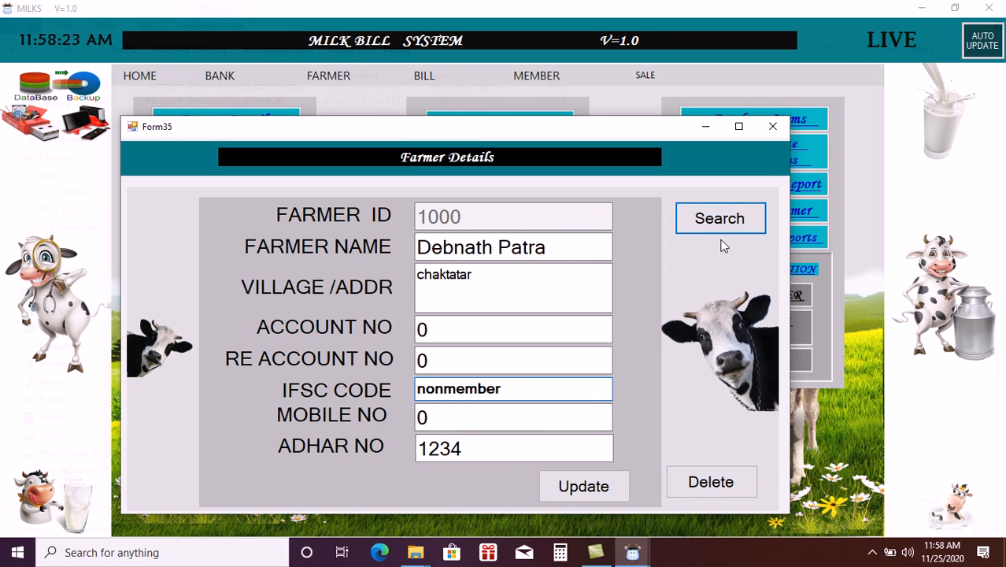
click(771, 128)
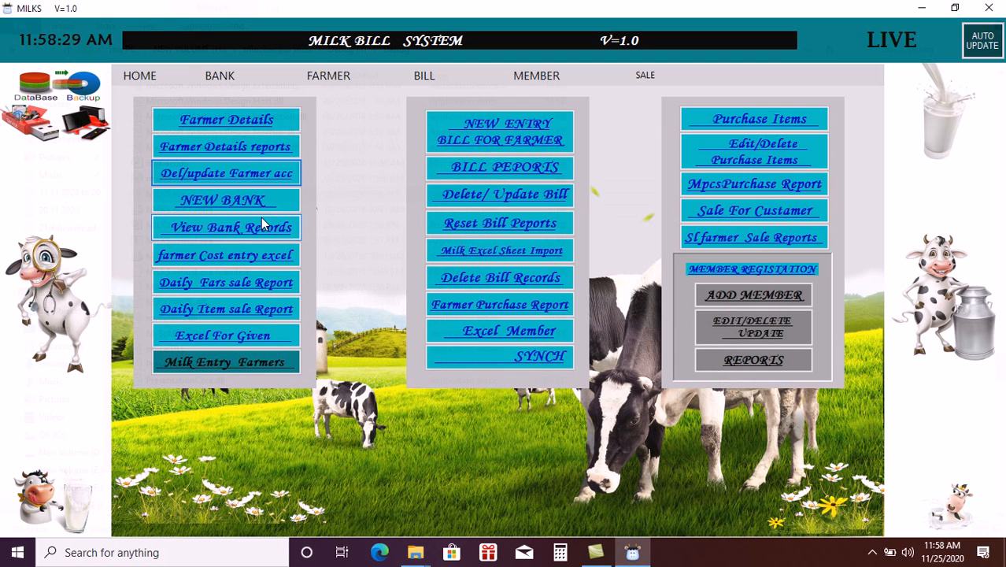
click(233, 151)
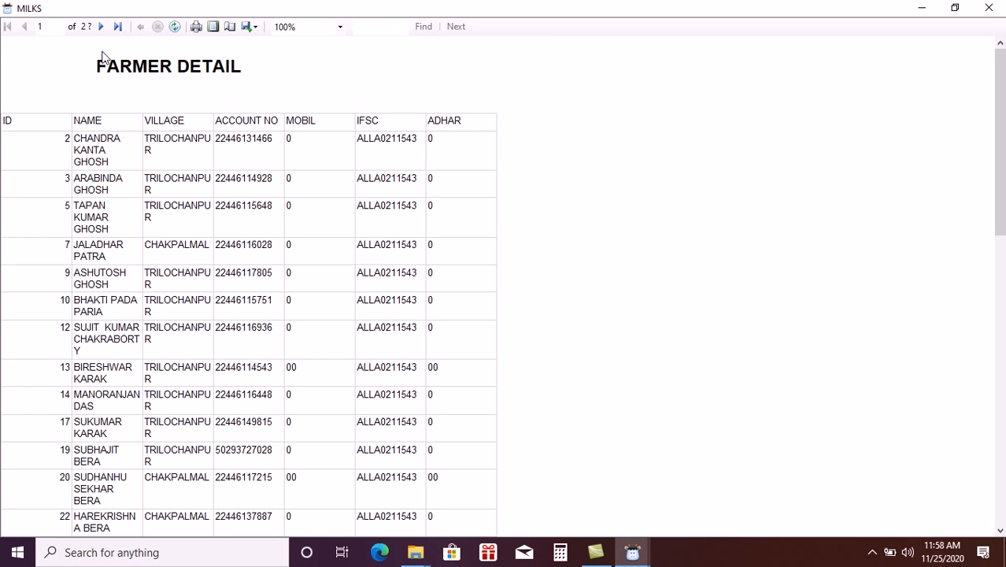
click(101, 27)
click(102, 26)
click(102, 27)
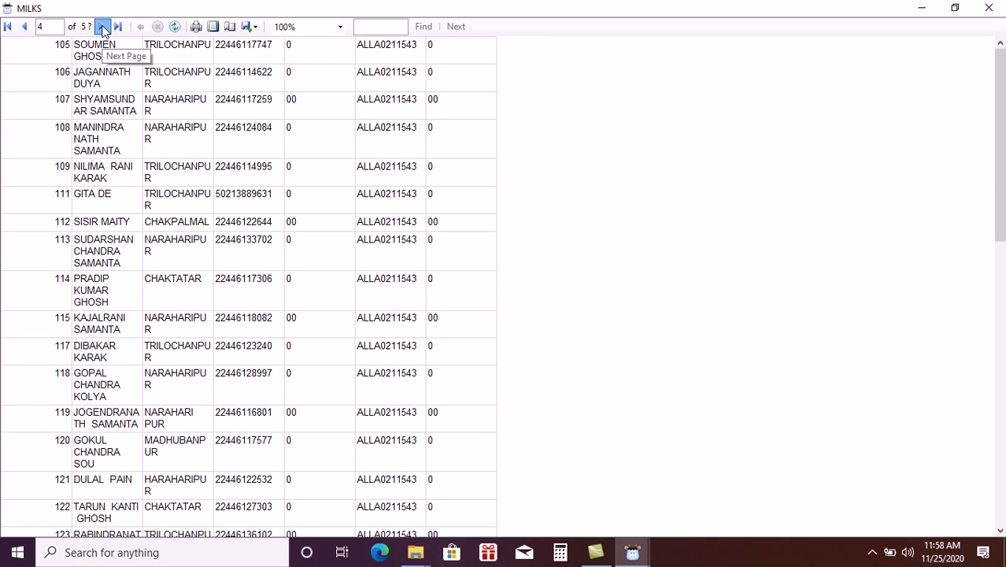
click(103, 27)
click(102, 27)
click(119, 27)
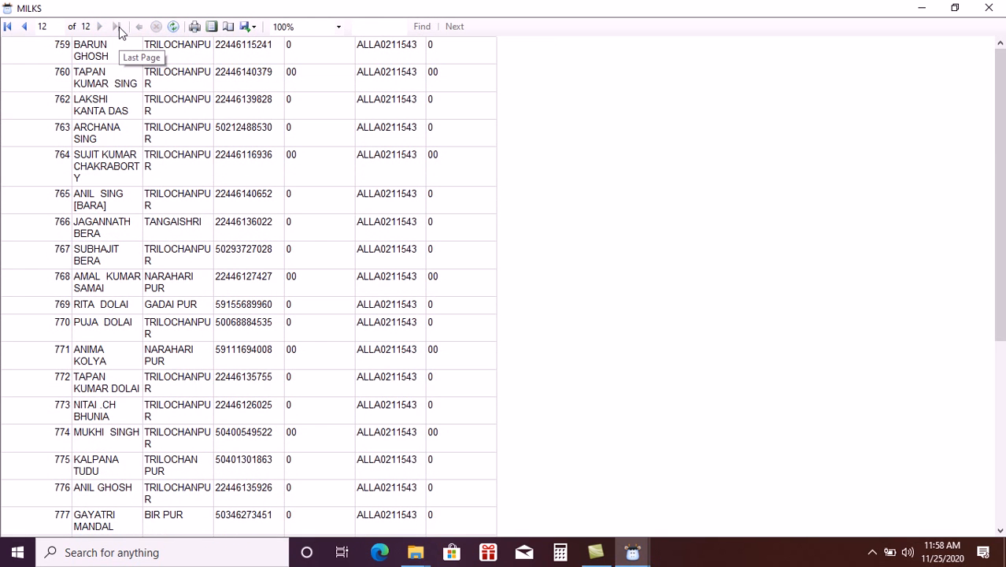
click(997, 387)
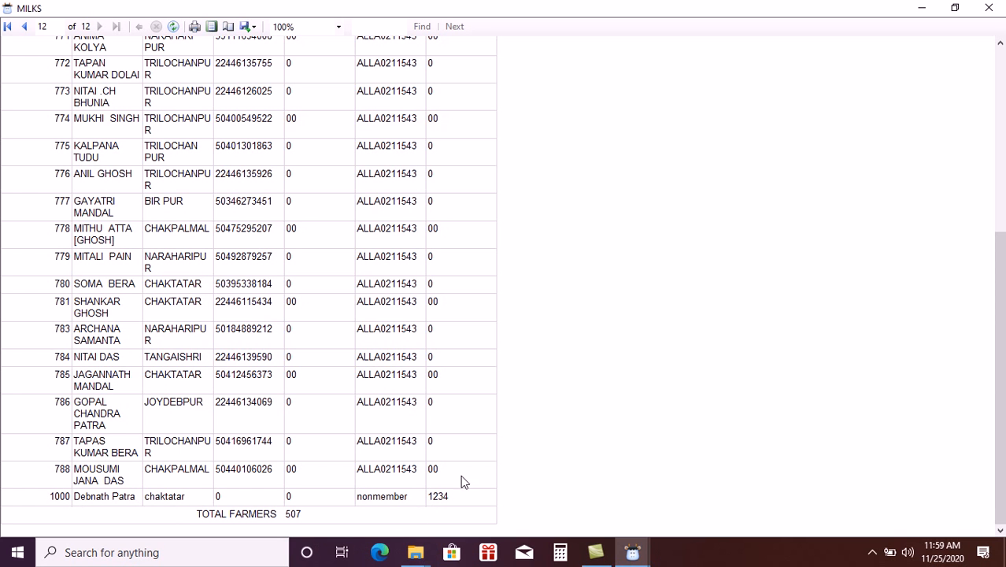
click(989, 10)
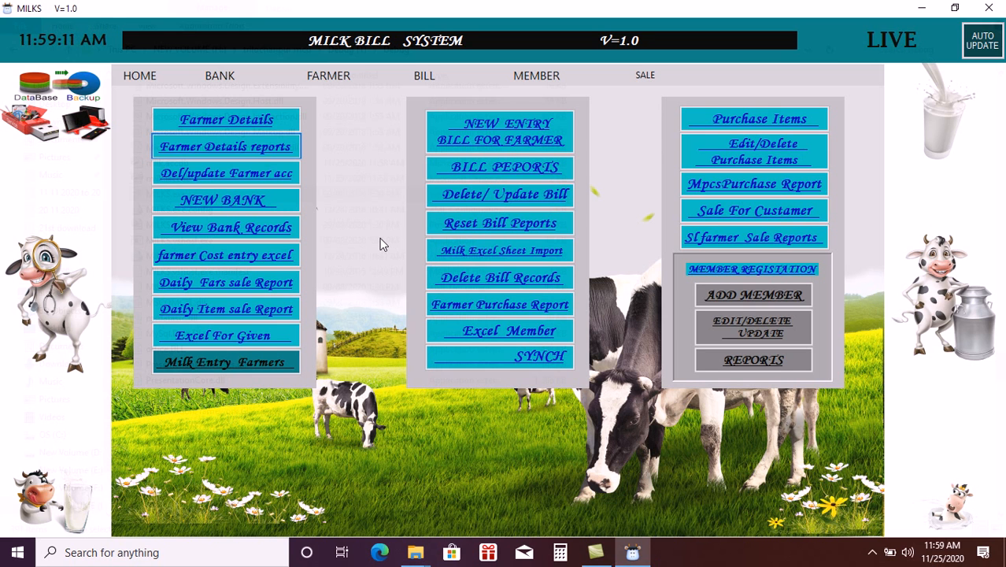
- Open Milk Entry Farmers to reach the Milk Management screen dated 11/25/2020
click(212, 360)
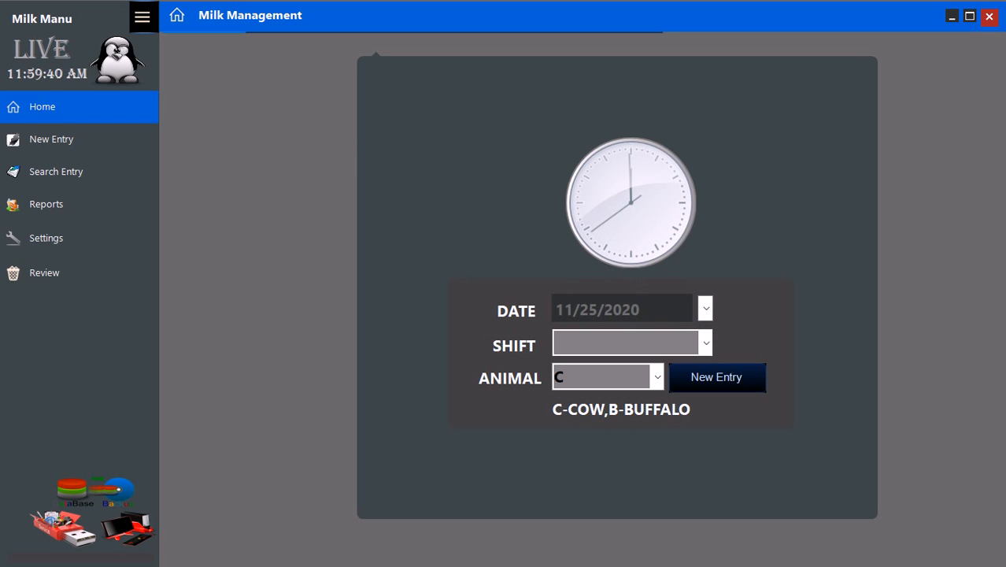
- Set the shift to M and go to the fat and CLR settings with milk type C
click(706, 334)
click(600, 368)
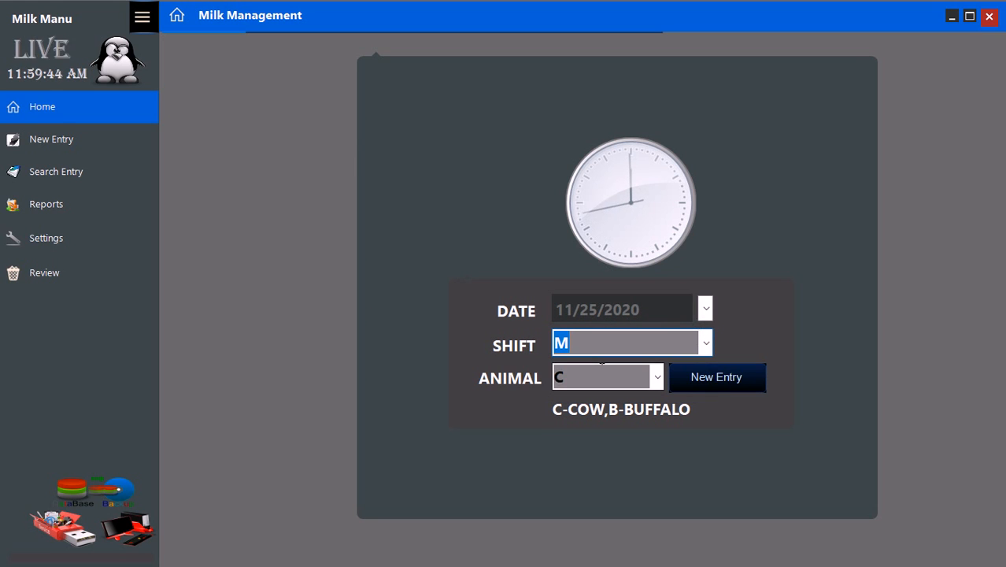
click(706, 310)
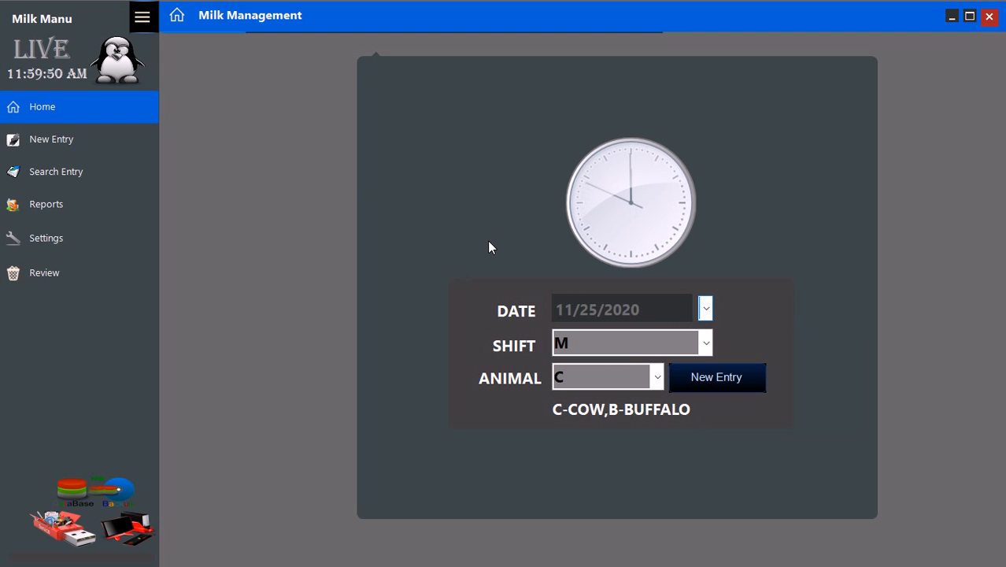
click(57, 244)
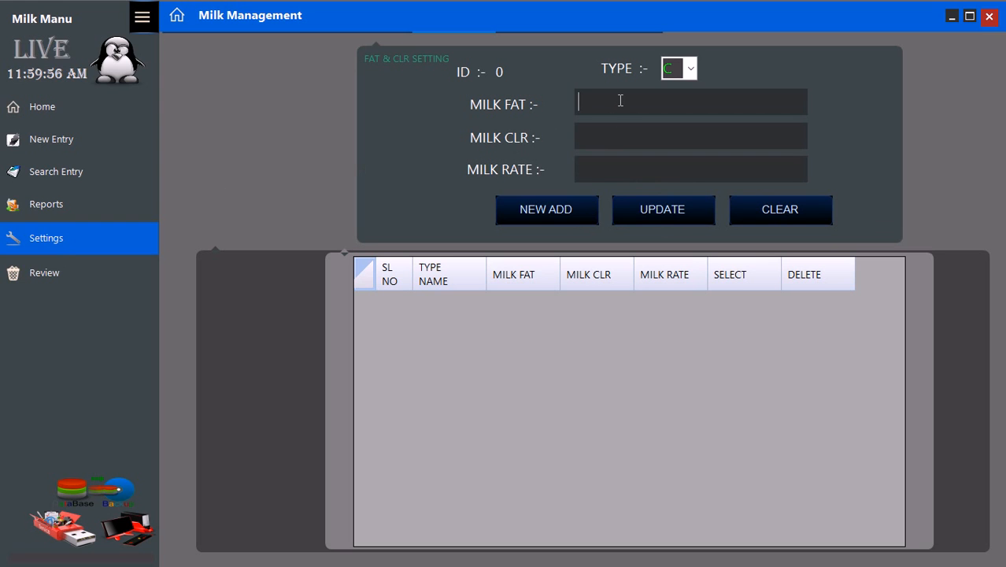
click(685, 70)
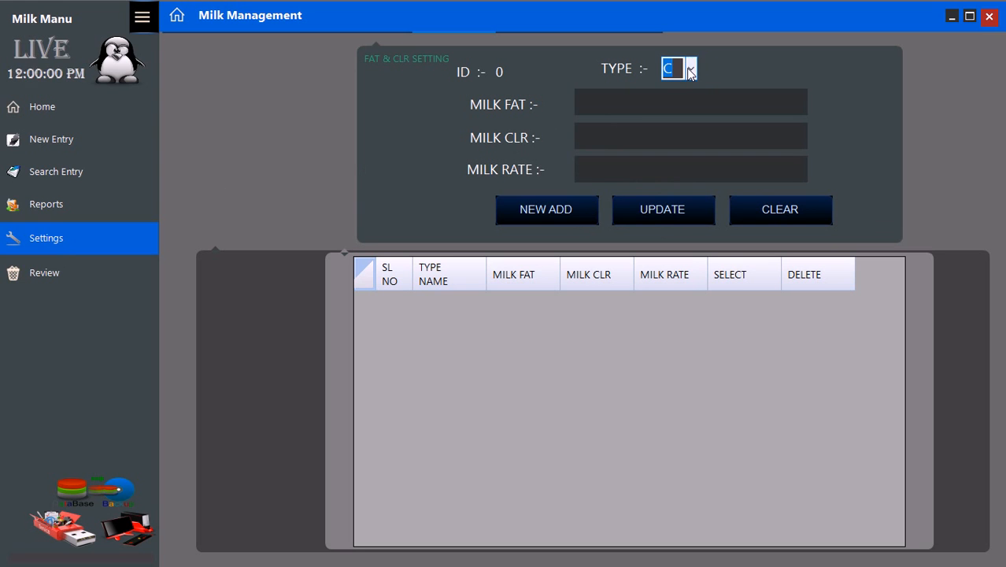
click(689, 70)
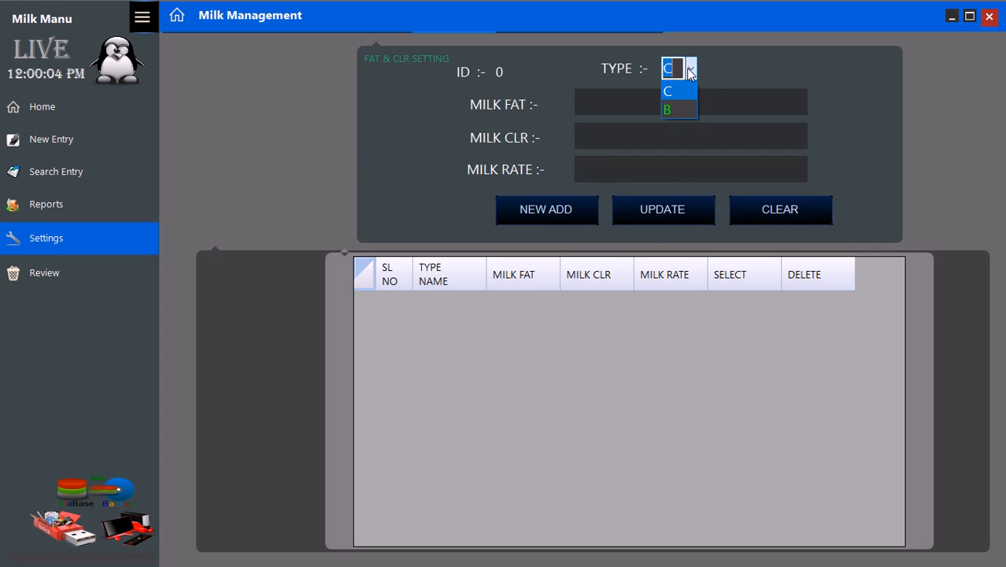
click(690, 71)
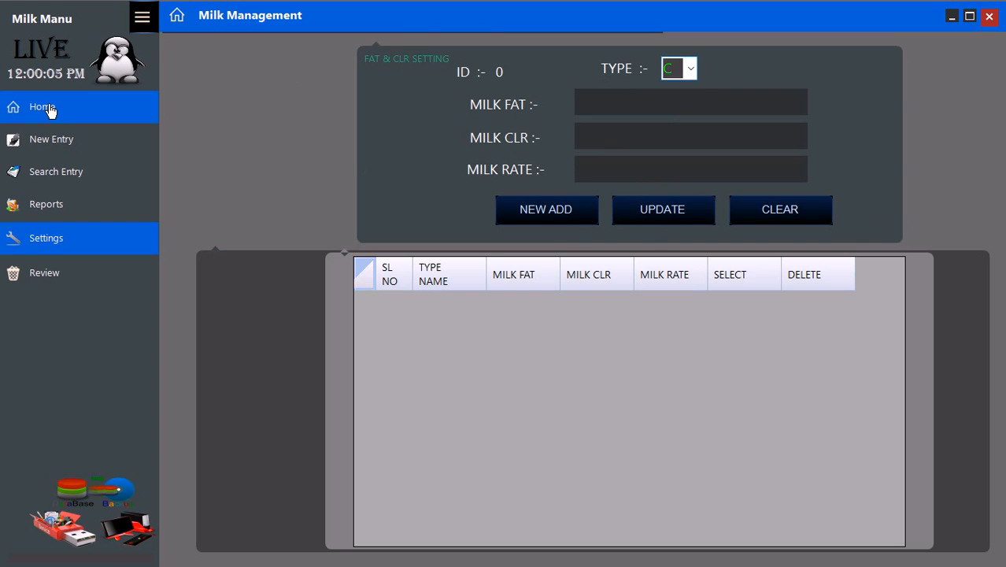
click(49, 110)
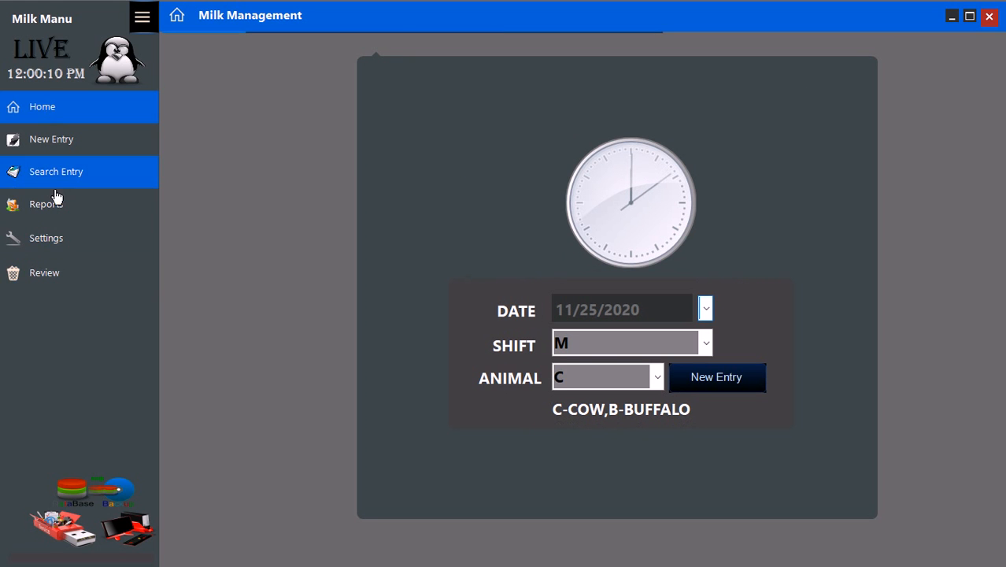
click(43, 249)
- Add the cow rate row fat 3.0, CLR 26, rate 27
click(627, 105)
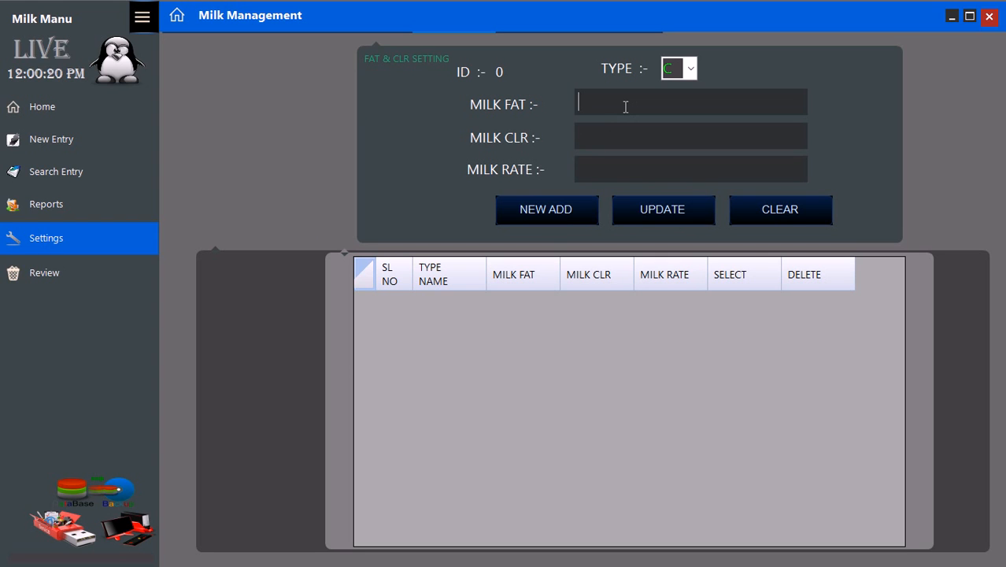
text(3.0)
click(614, 132)
text(26)
click(612, 162)
text(27)
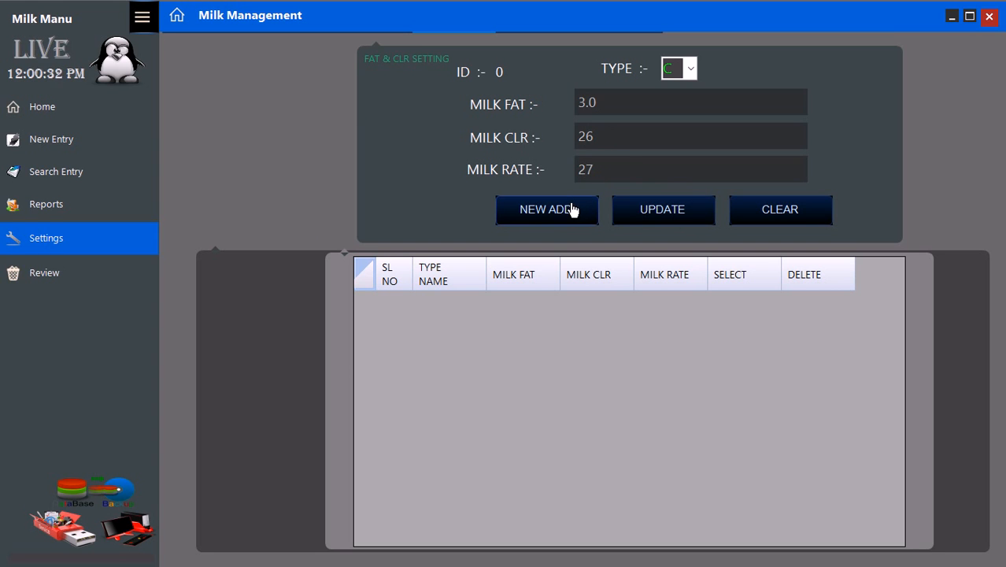
click(572, 210)
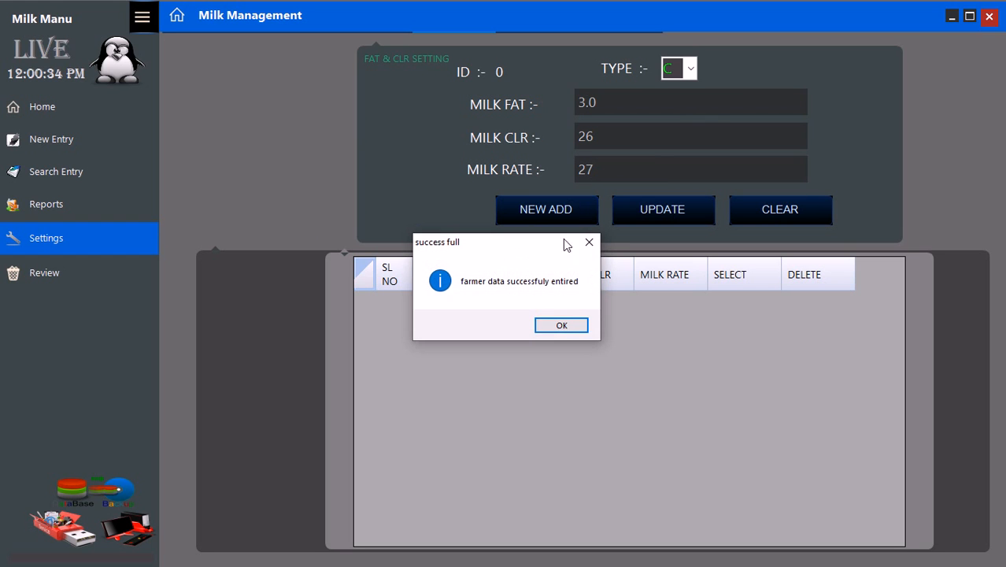
click(562, 324)
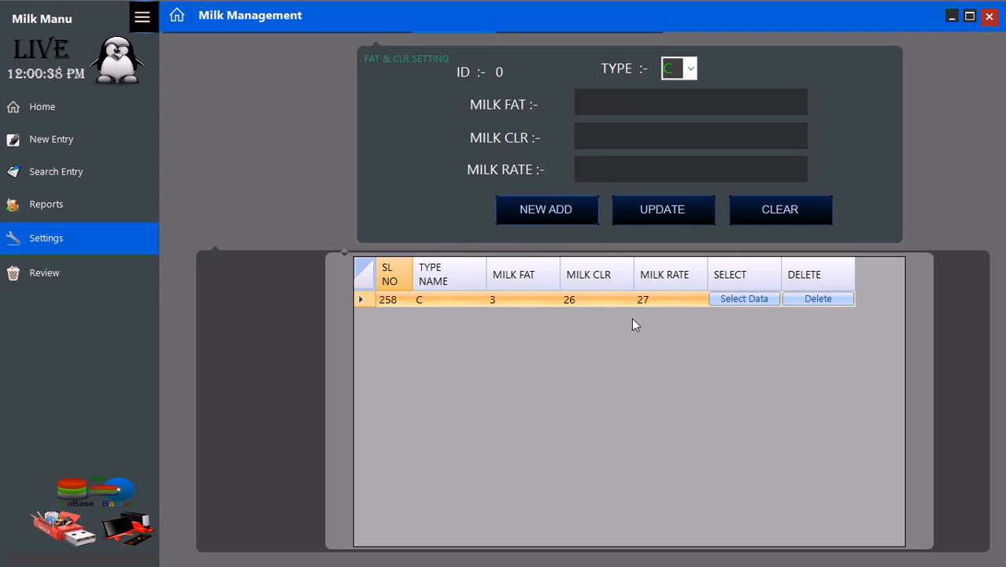
- Add cow rate rows fat 3.5 at rate 30 and fat 4 at rate 32, both CLR 26
click(661, 104)
text(3.5)
click(656, 129)
text(2)
click(653, 167)
text(3)
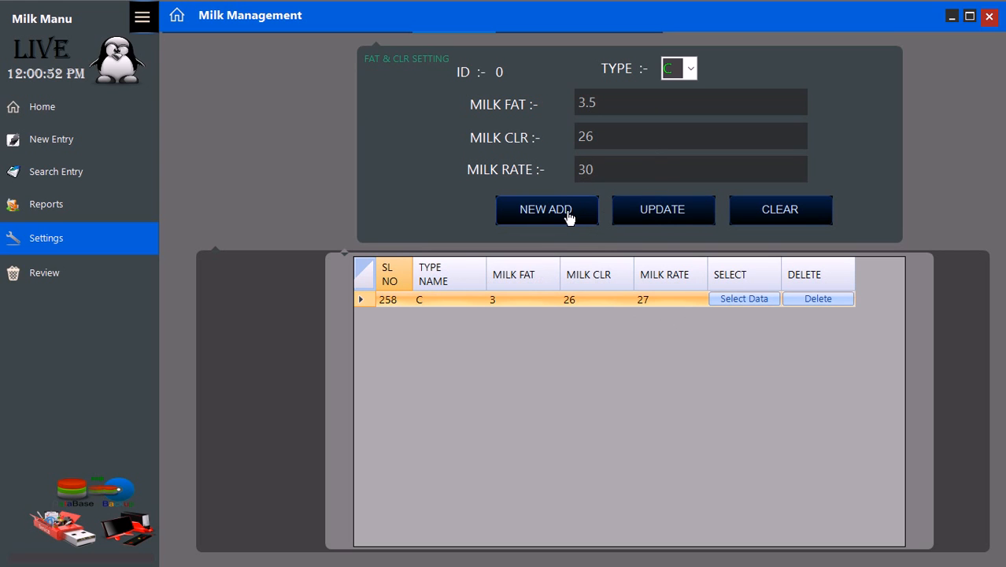
click(568, 218)
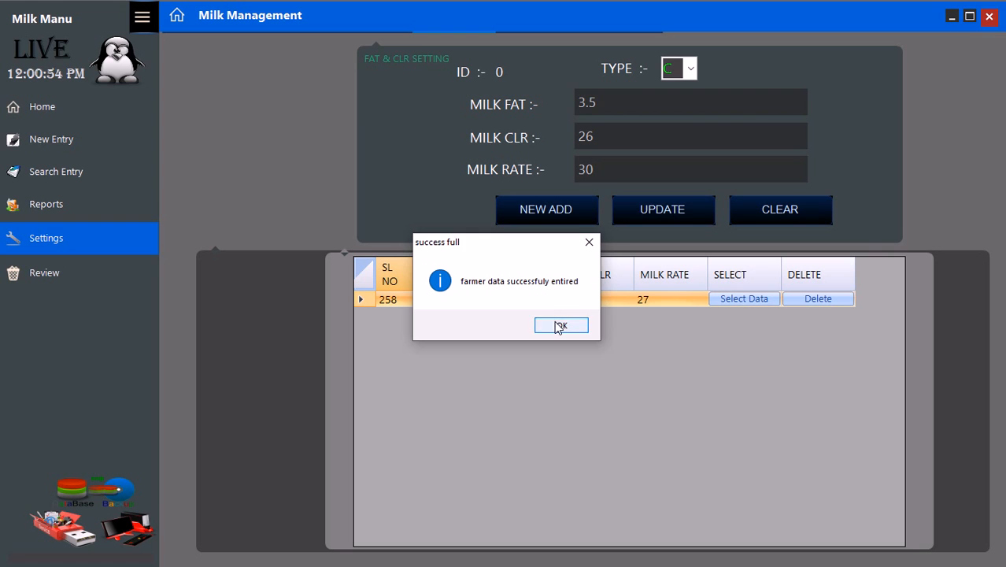
click(559, 324)
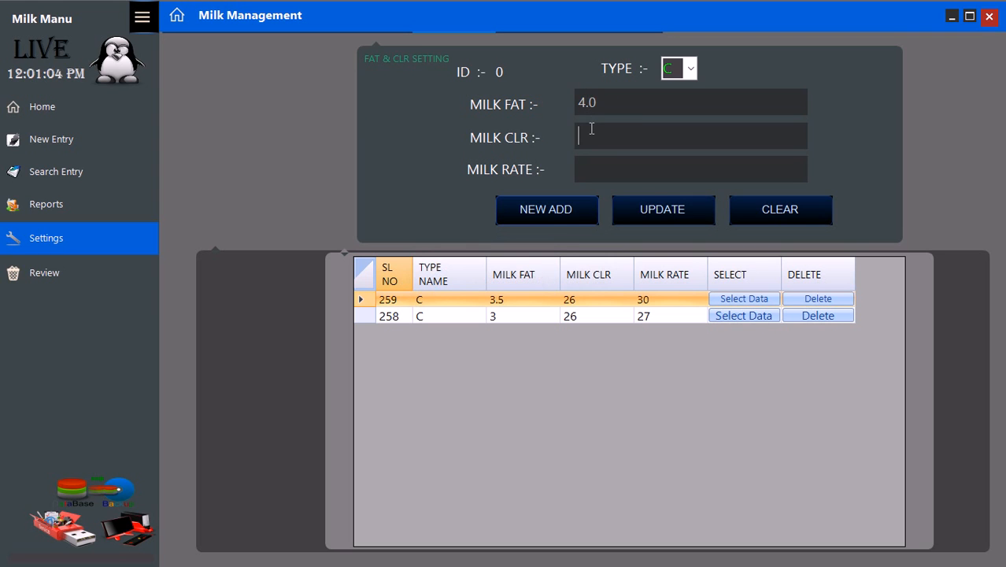
text(6)
text(40)
key(BackSpace)
text(32)
click(557, 206)
click(559, 329)
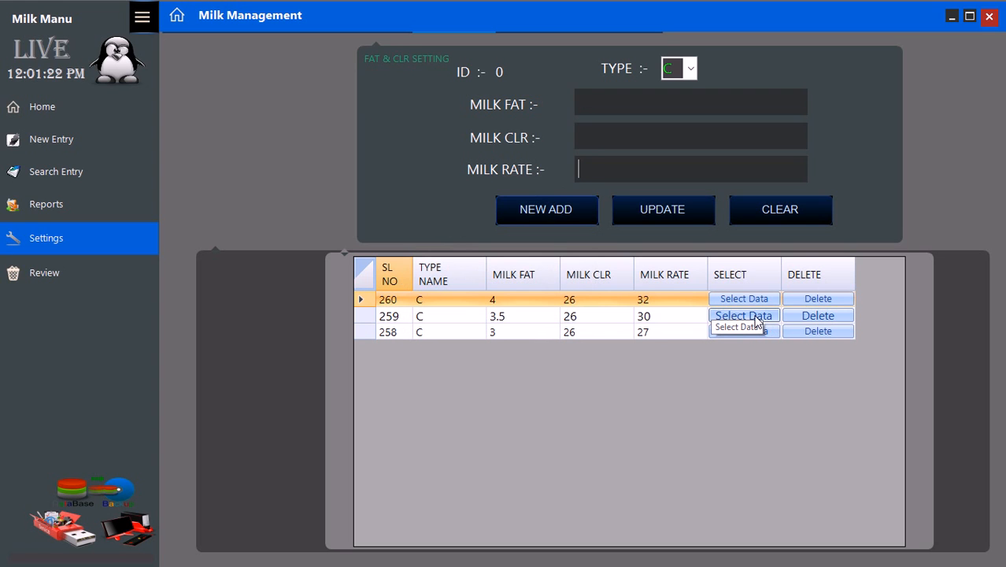
- Load setting 259, update its milk rate from 30 to 30.5, and go back Home
click(754, 318)
double_click(621, 134)
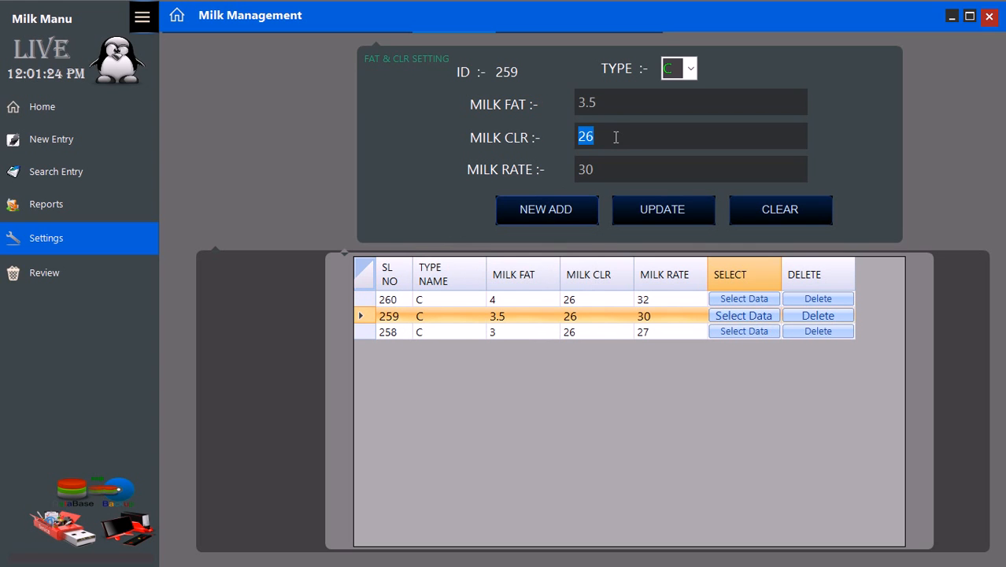
double_click(610, 163)
click(607, 168)
text(.5)
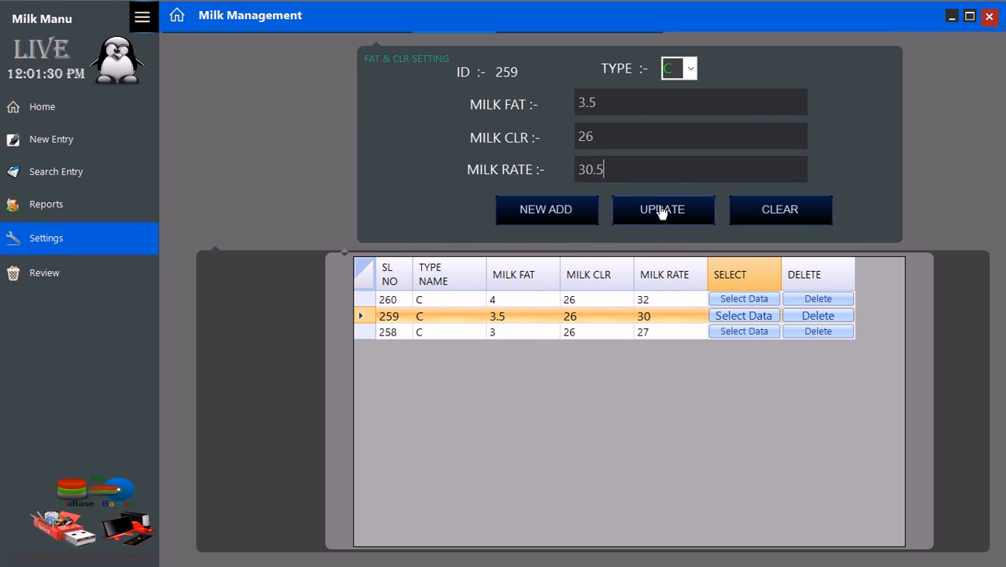
click(662, 211)
click(531, 318)
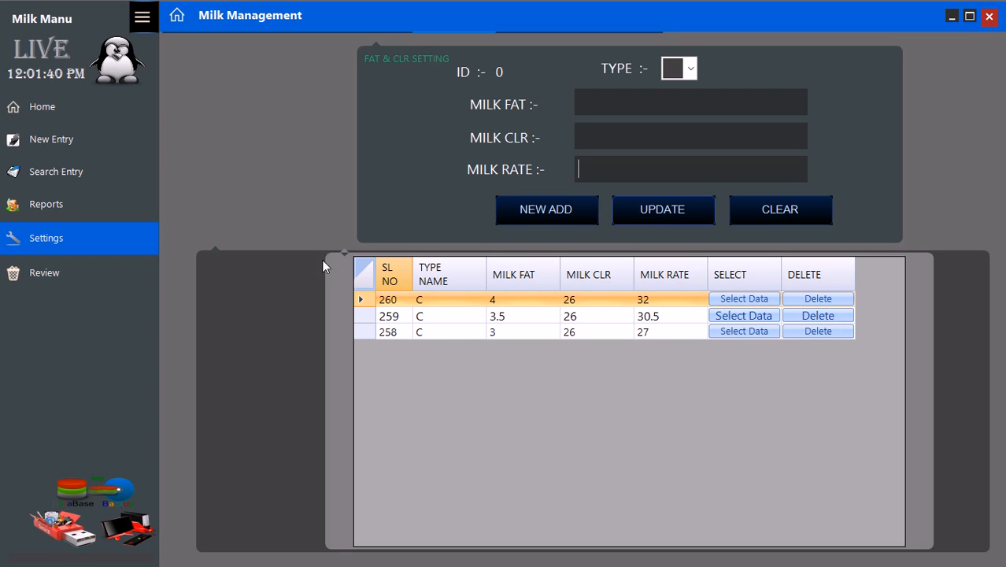
click(62, 116)
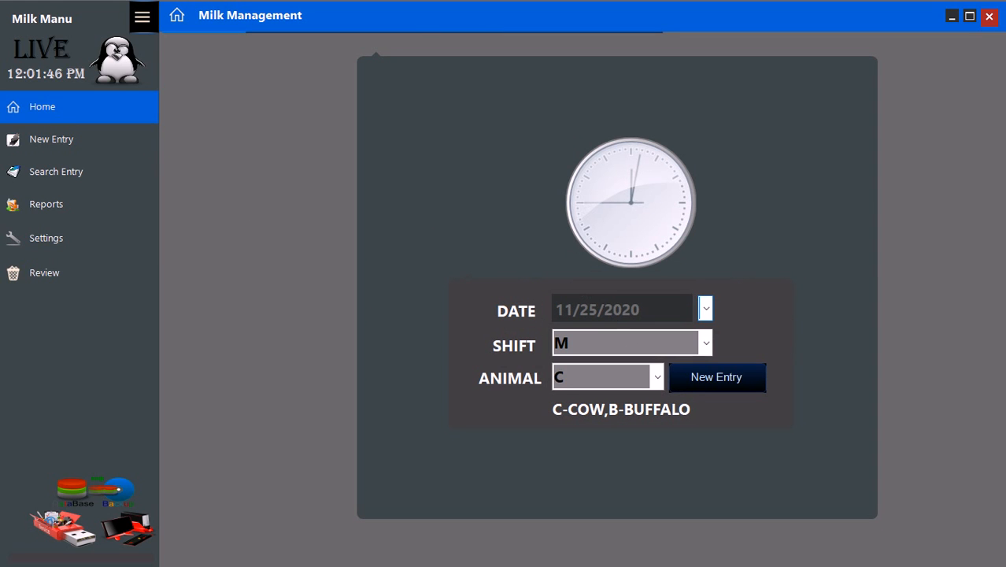
- Save a new cow milk entry for farmer 12: 2 litres, fat 3, CLR 26
click(708, 382)
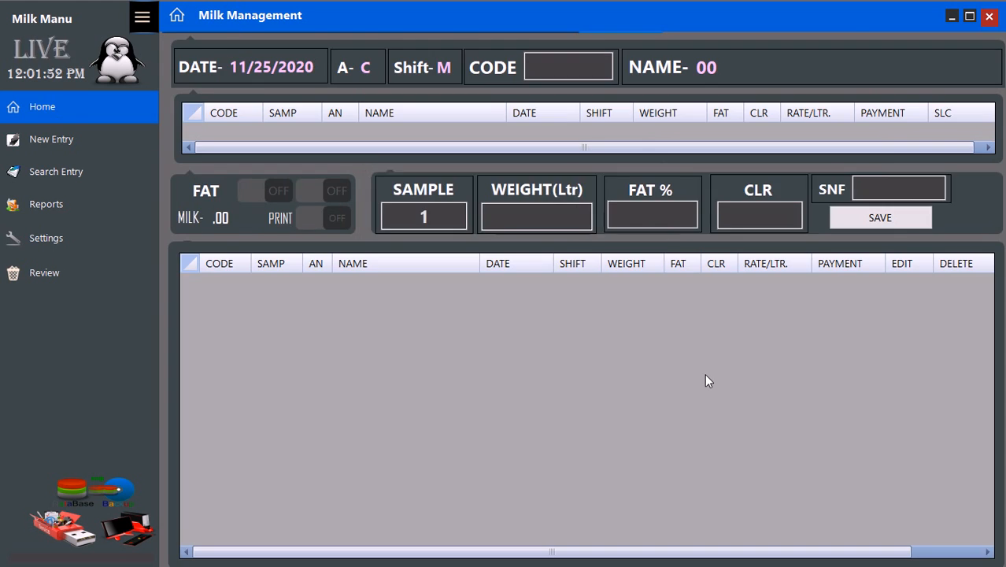
click(592, 66)
text(1)
key(Return)
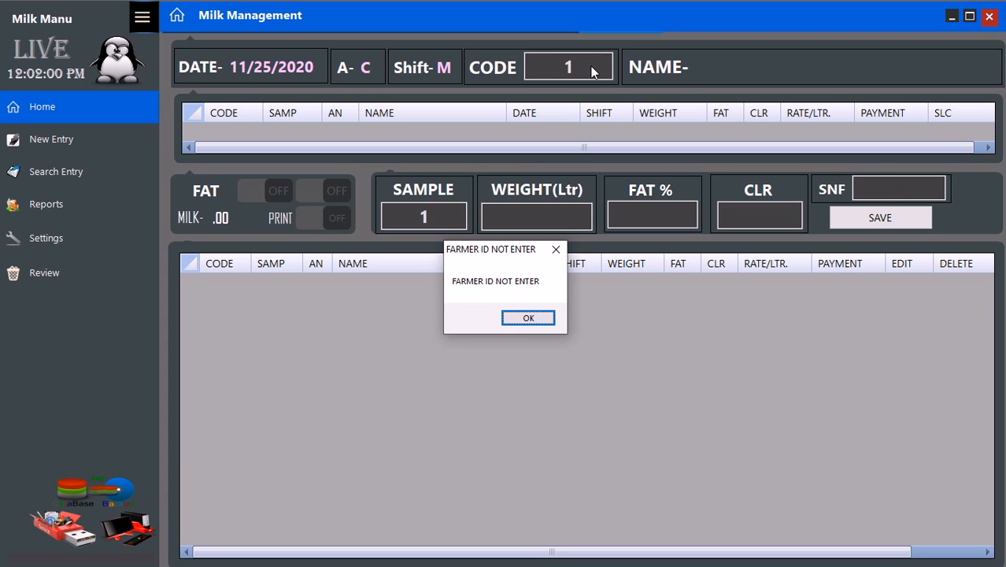
key(Return)
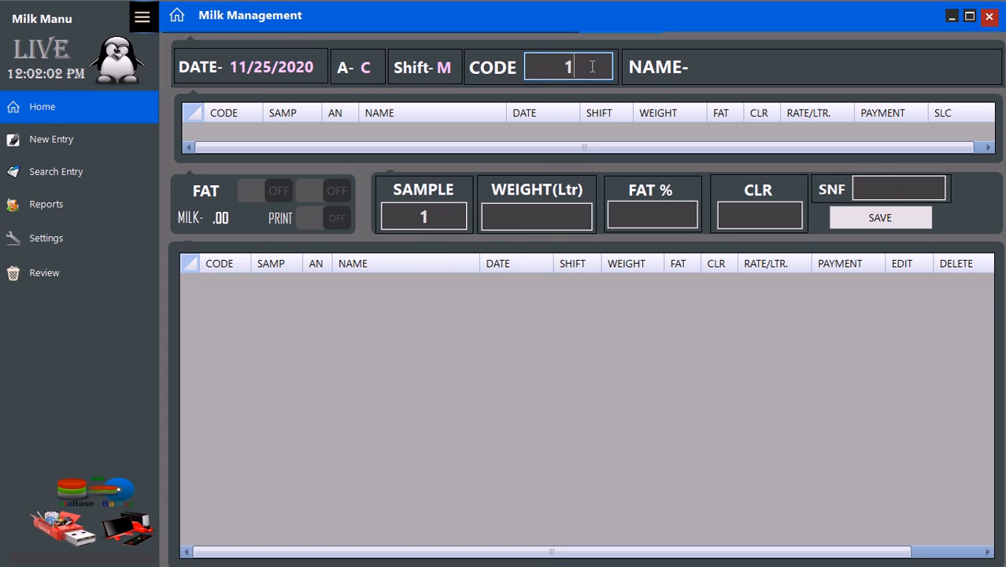
text(2)
key(Return)
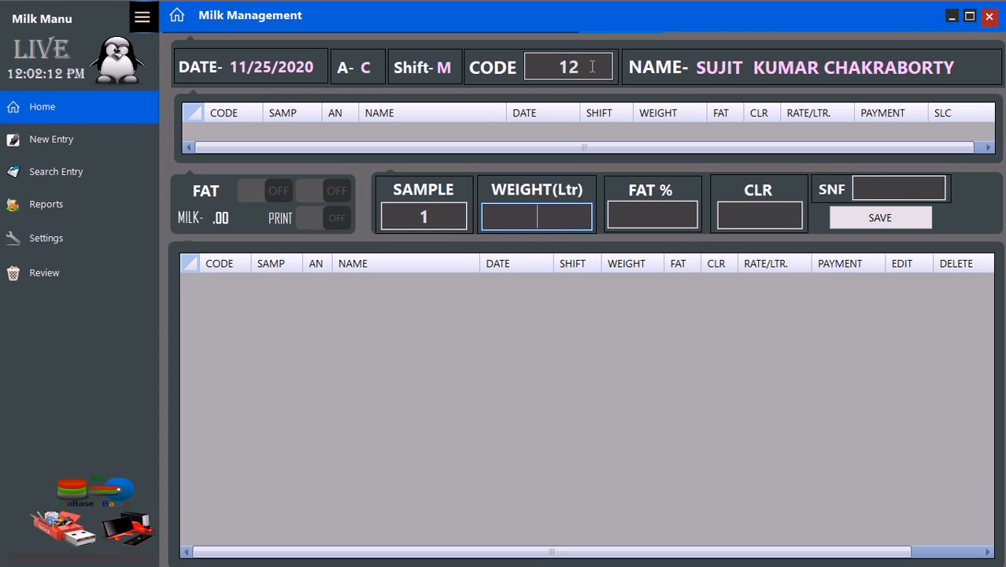
key(Return)
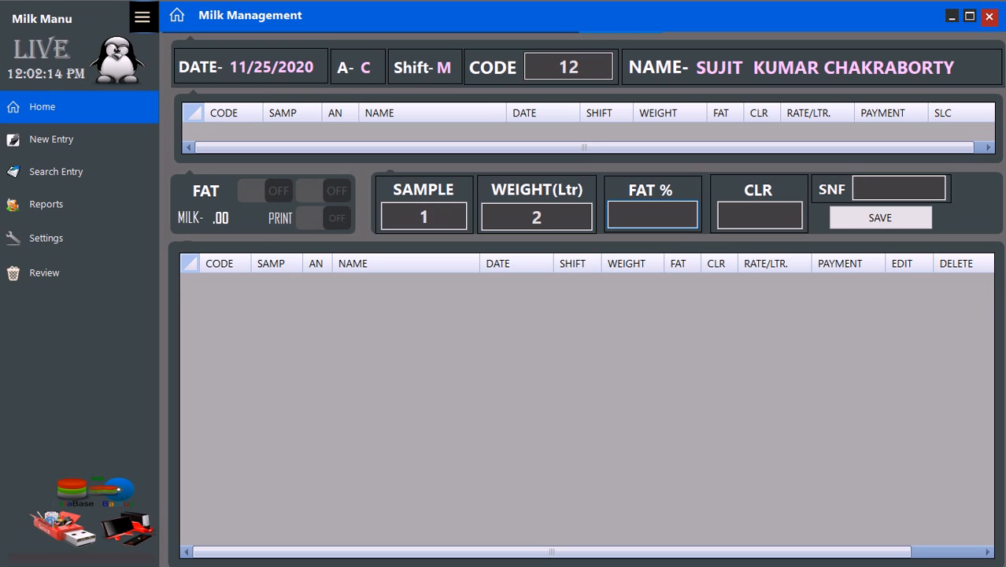
key(Return)
text(26)
key(Return)
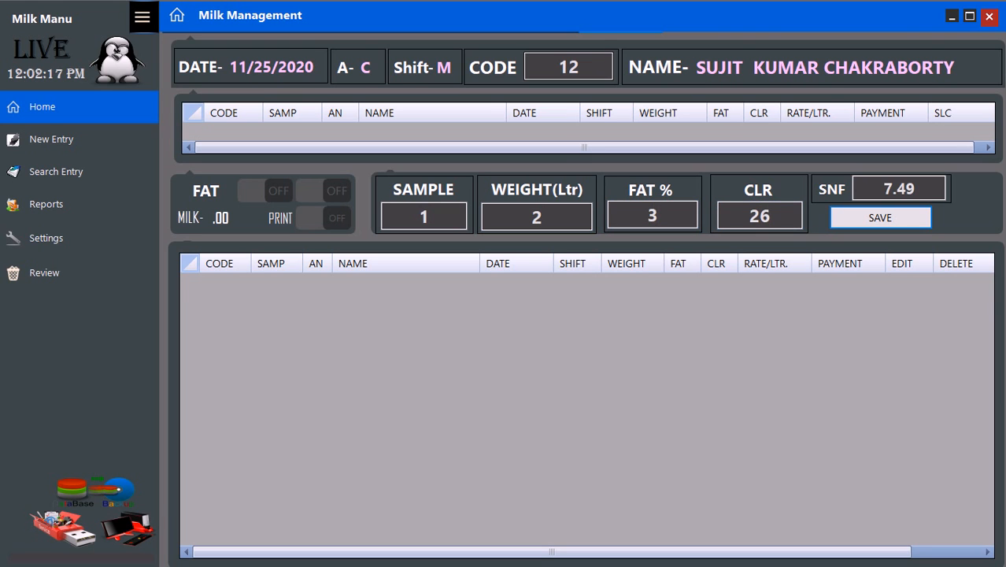
key(Return)
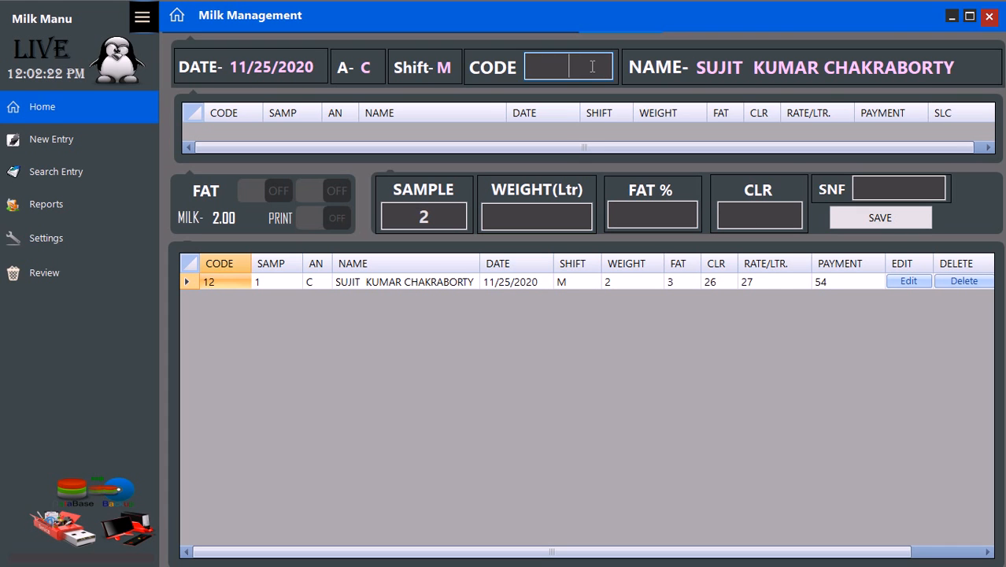
- Save a cow milk entry for farmer 237: 5 litres, fat 3.5, CLR 26
key(Return)
key(Return)
key(Return)
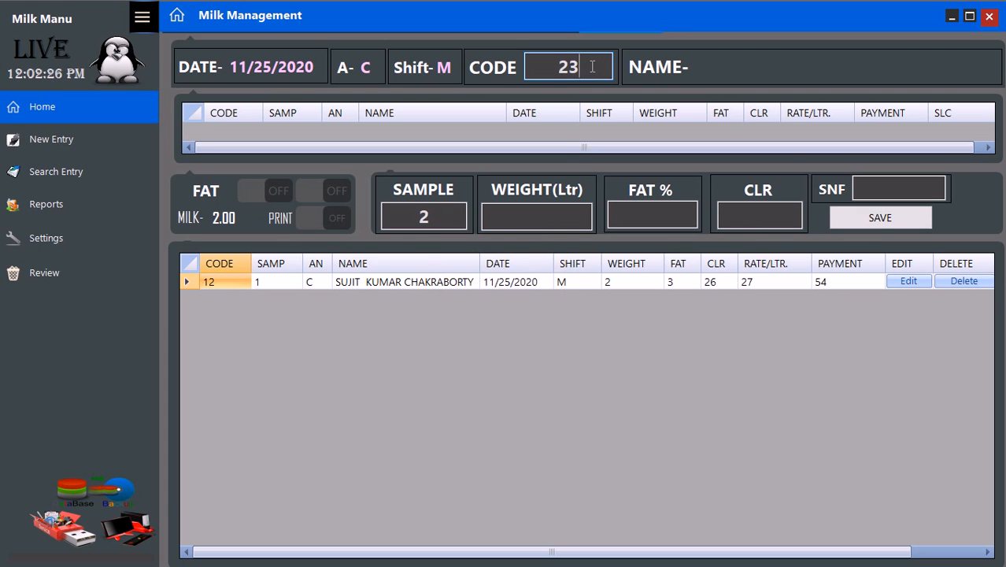
text(237)
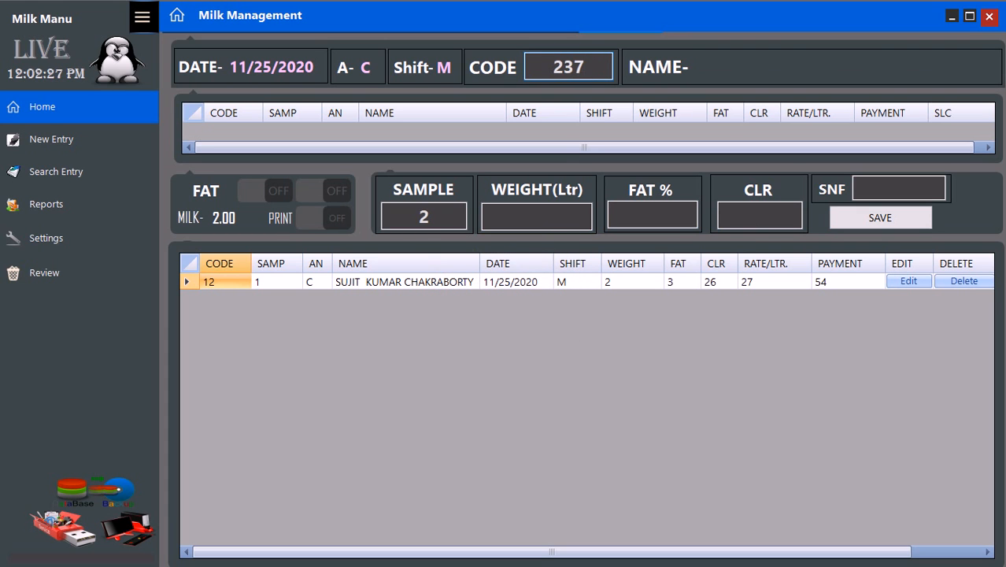
key(Return)
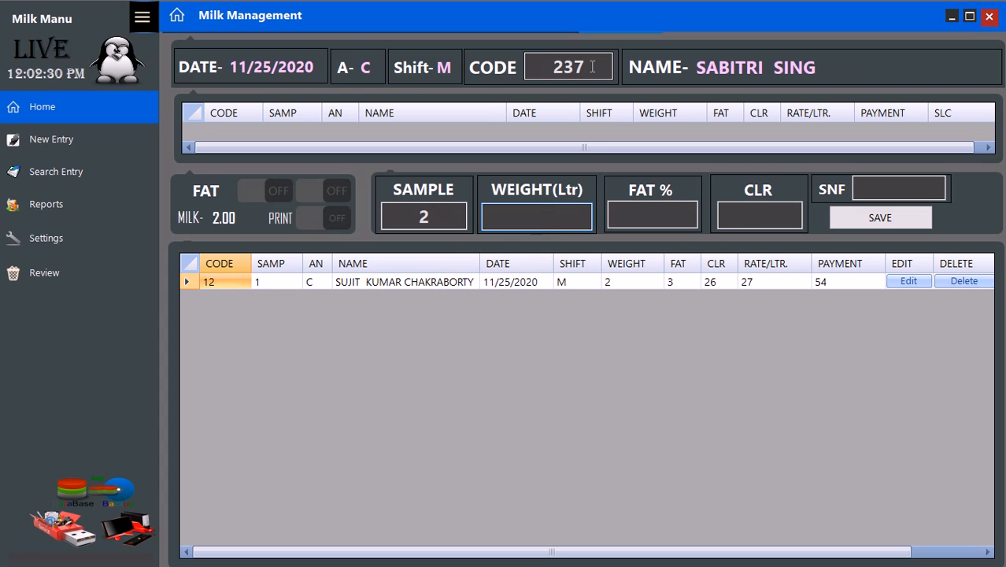
key(Return)
text(3)
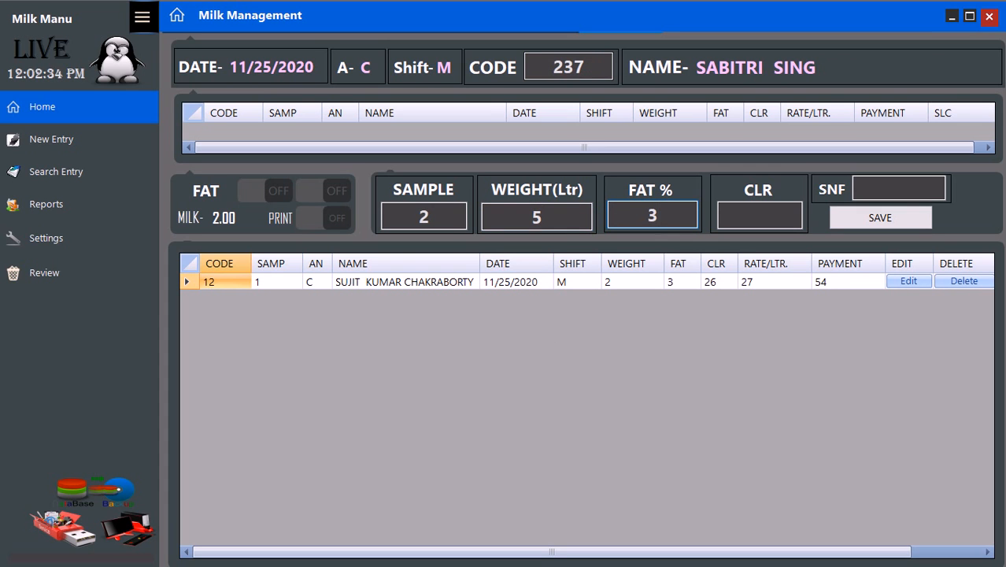
text(.5)
key(Tab)
text(26)
key(Tab)
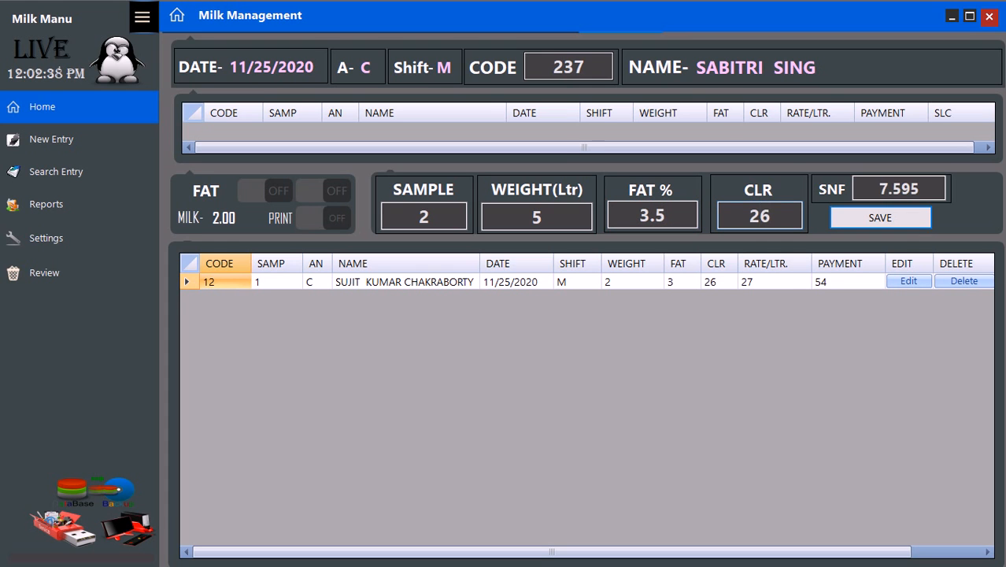
key(Return)
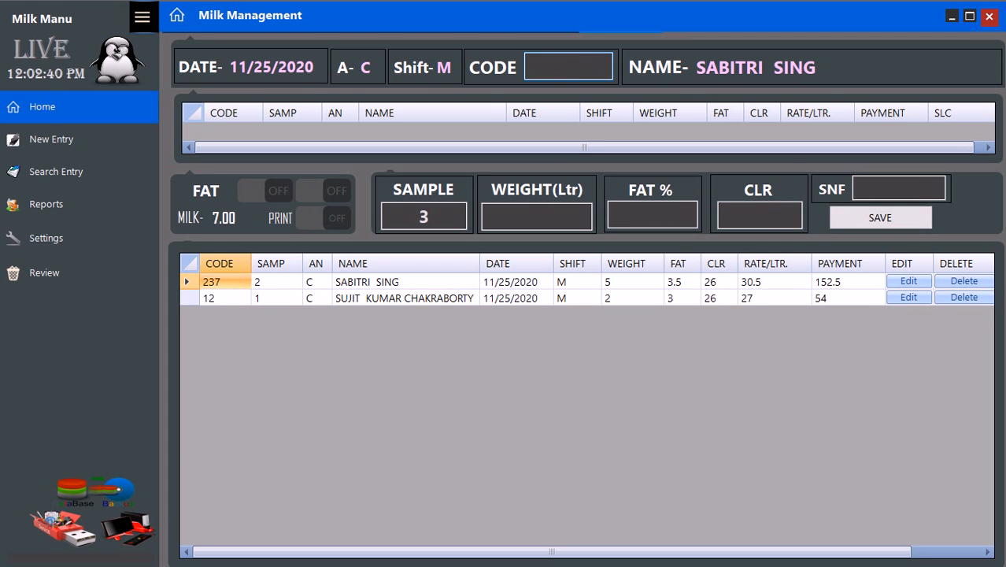
- Change farmer 237's entry weight to 6 litres and update it, making the payment 183
click(907, 284)
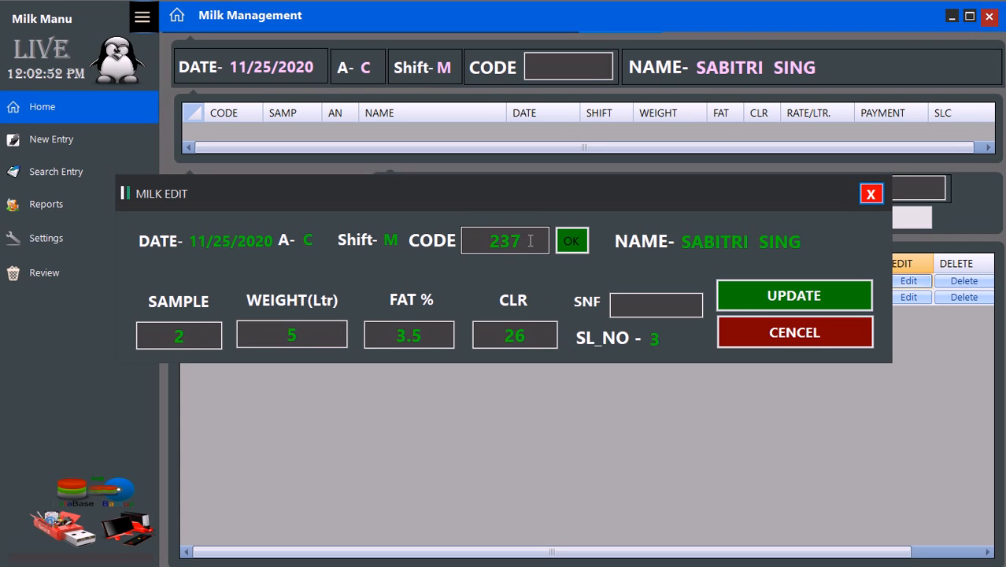
click(200, 341)
click(315, 332)
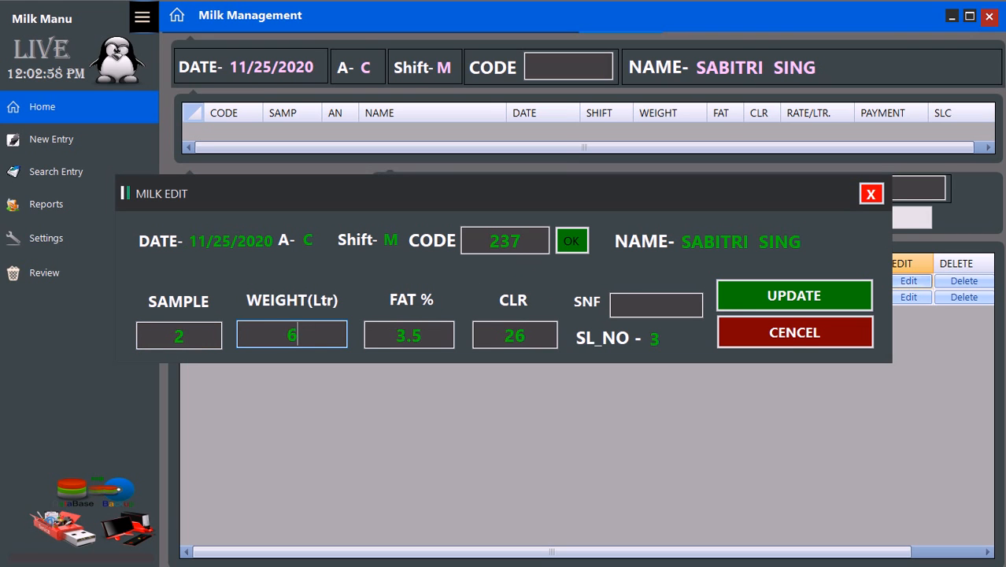
text(6)
key(Tab)
key(Tab)
key(Tab)
key(Tab)
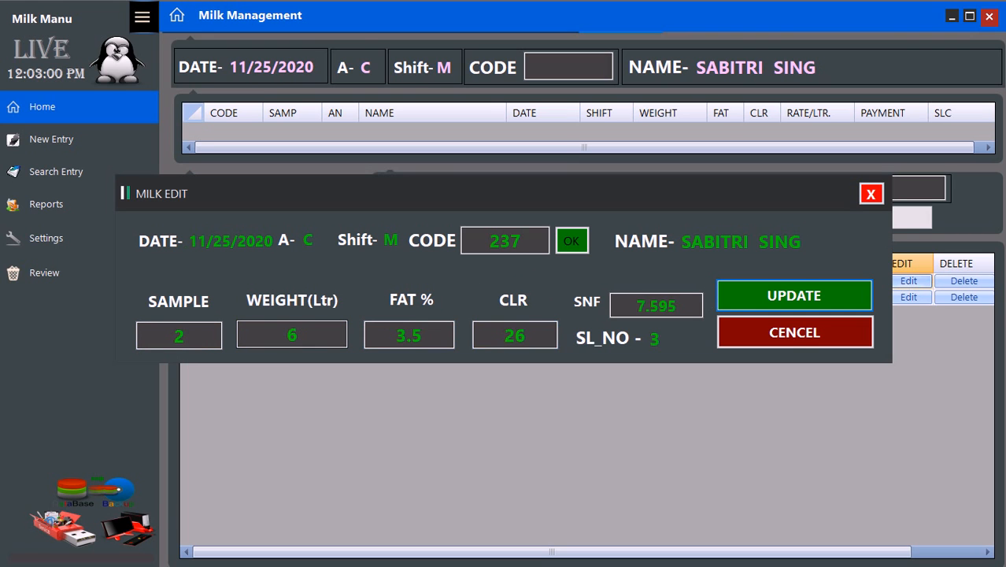
key(Return)
key(Return)
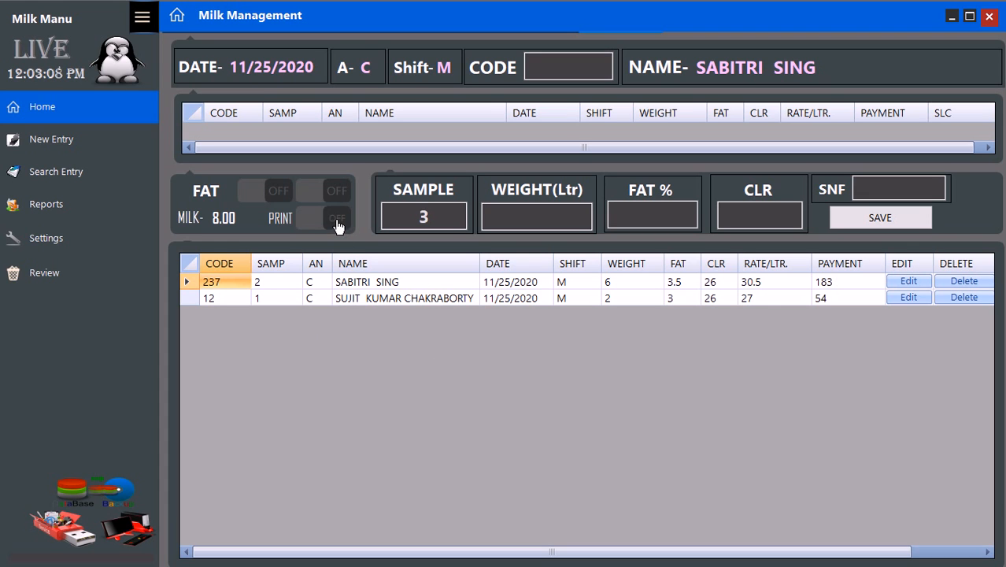
- Switch FAT and PRINT on, then try farmer code 237 again and dismiss the duplicate warning
click(290, 199)
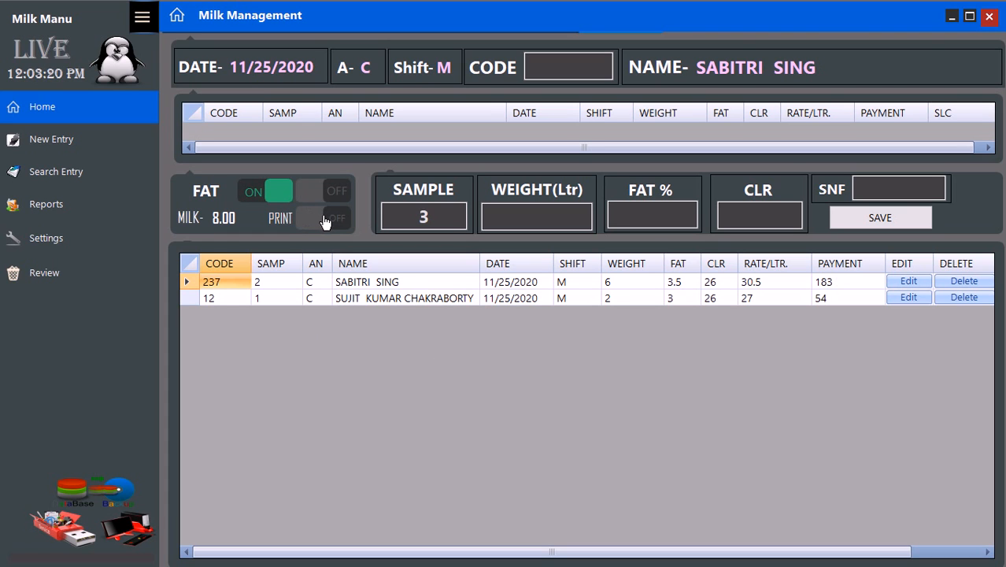
click(325, 222)
click(584, 66)
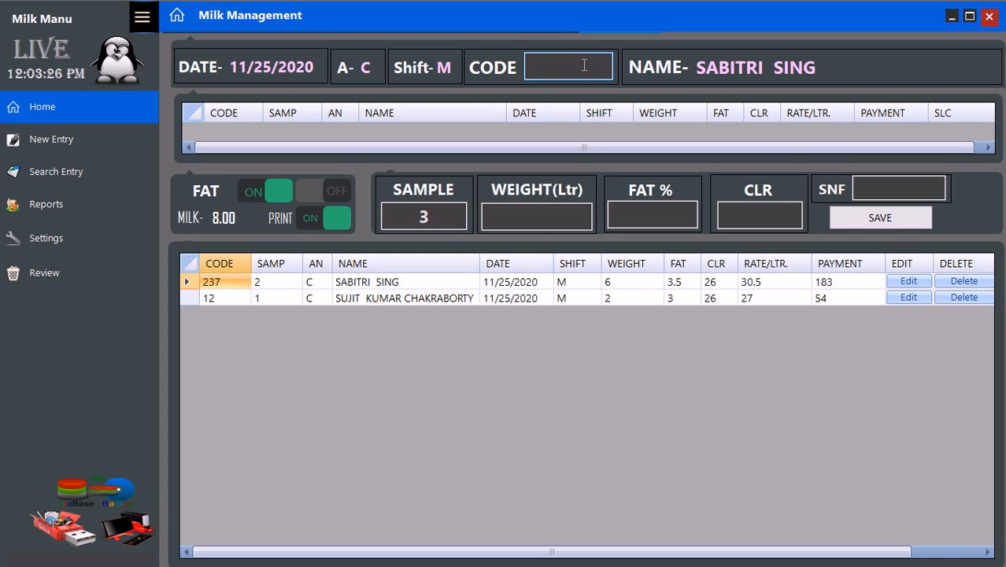
text(237)
key(Return)
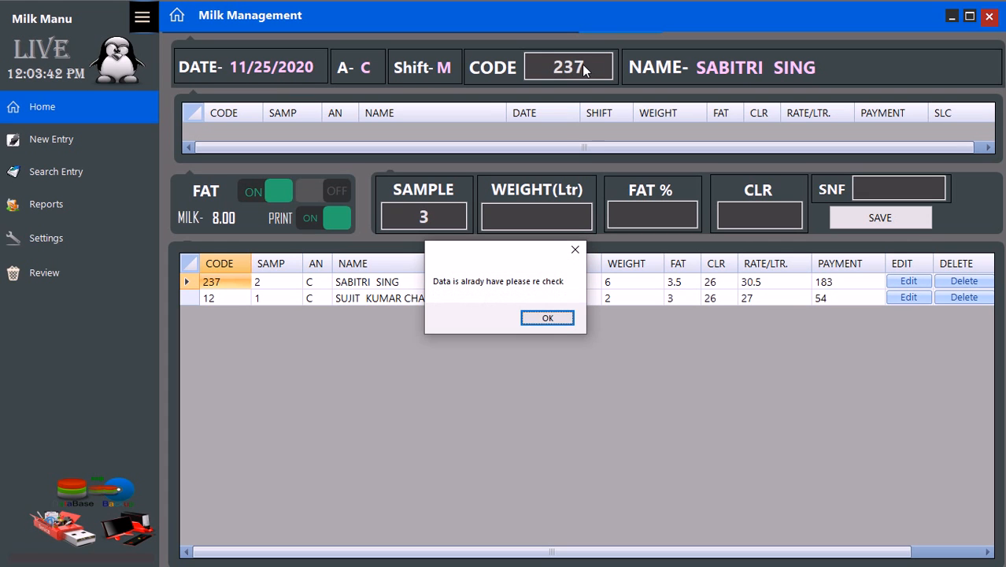
key(Return)
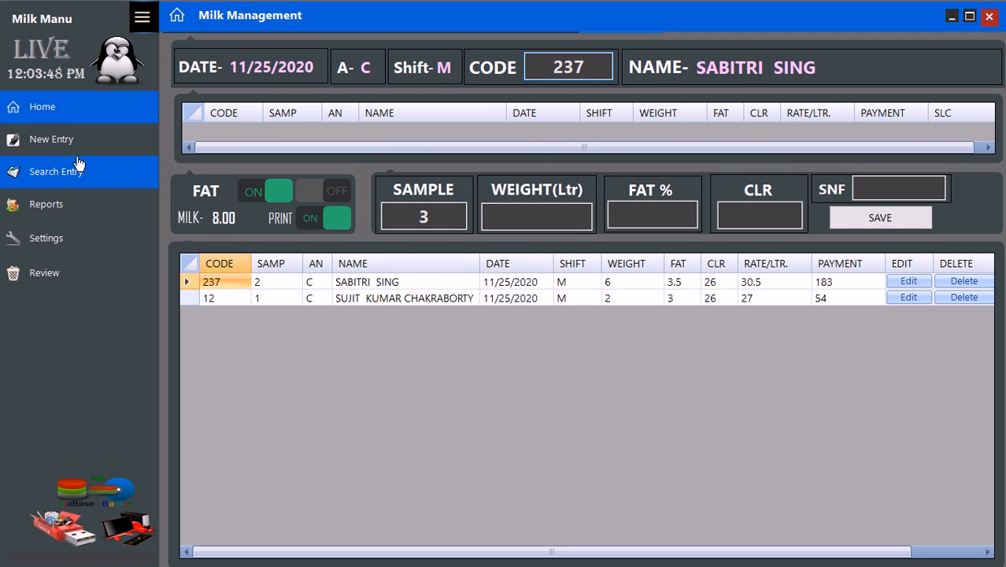
- Enter a milk entry for farmer 1000: 1 litre, fat 40, CLR 26, and try saving
double_click(605, 76)
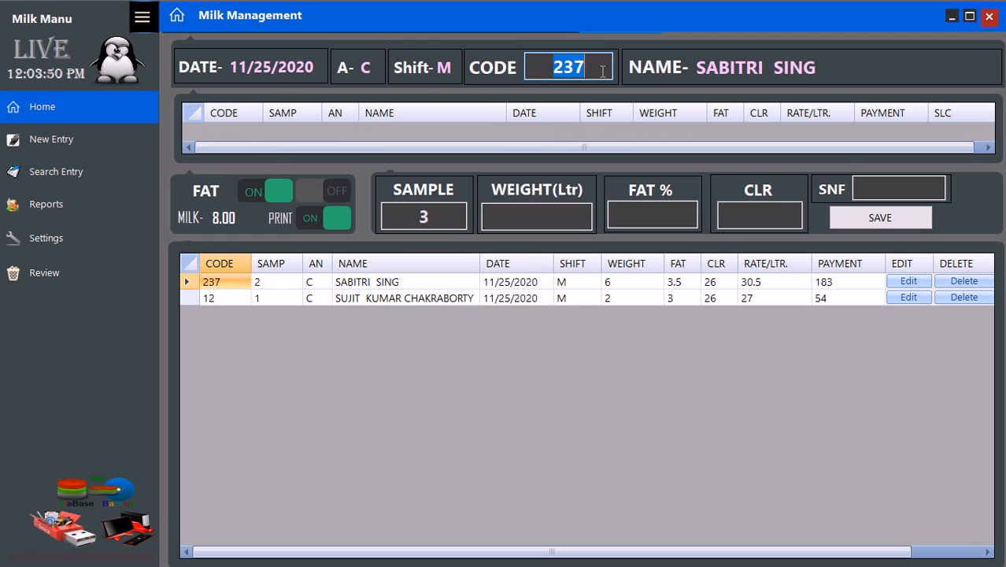
text(1000)
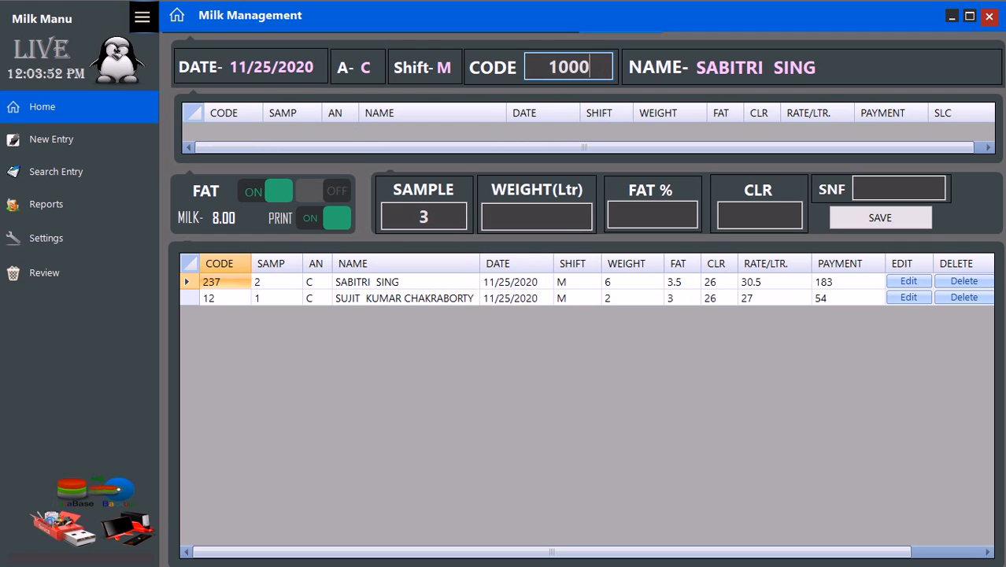
key(Return)
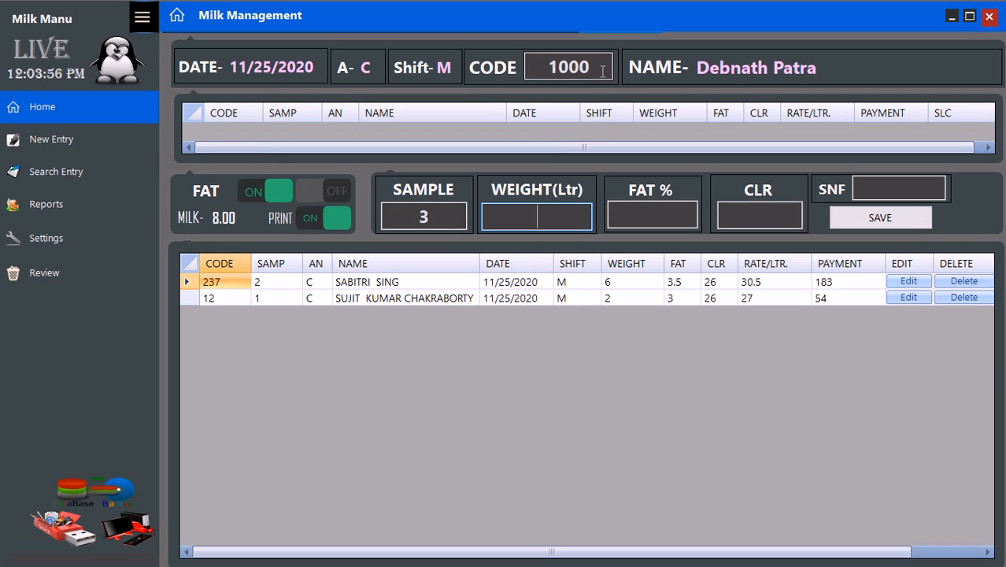
text(1)
key(Return)
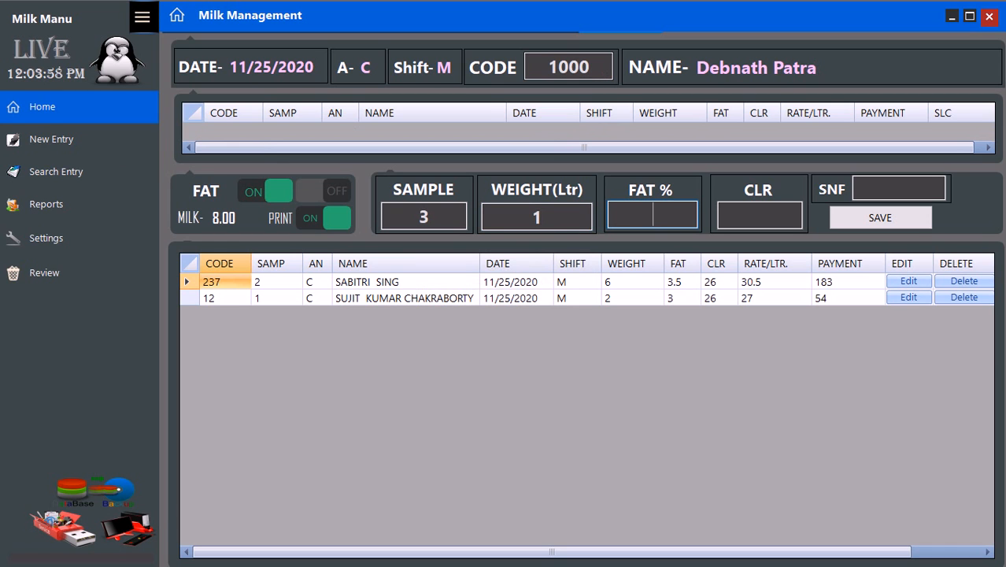
text(40)
key(Return)
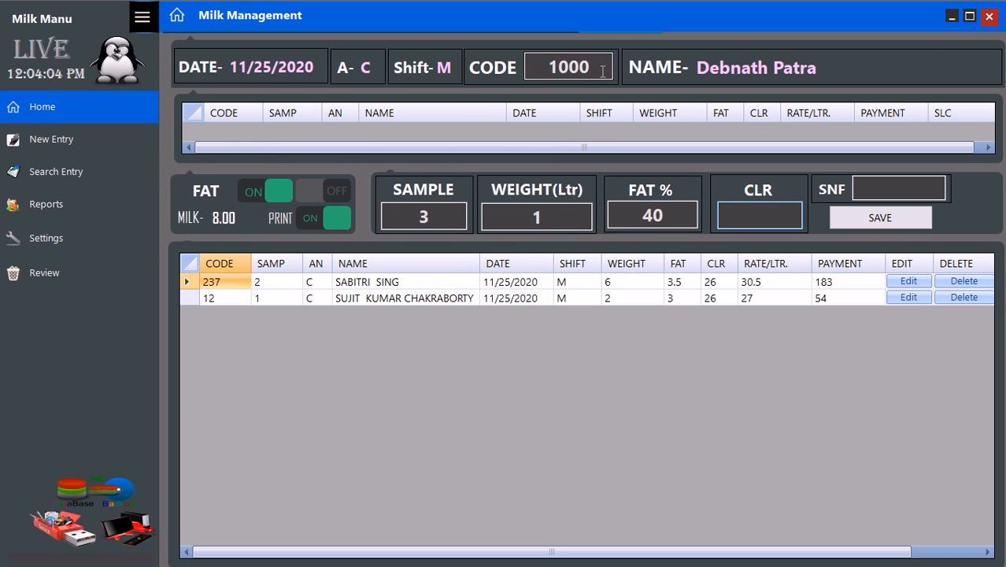
text(26)
key(Return)
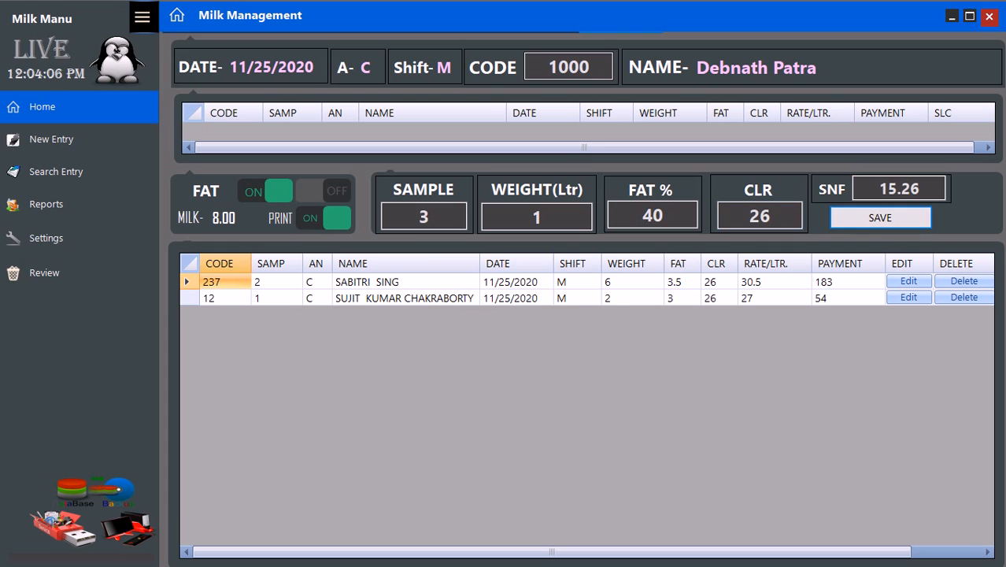
key(Return)
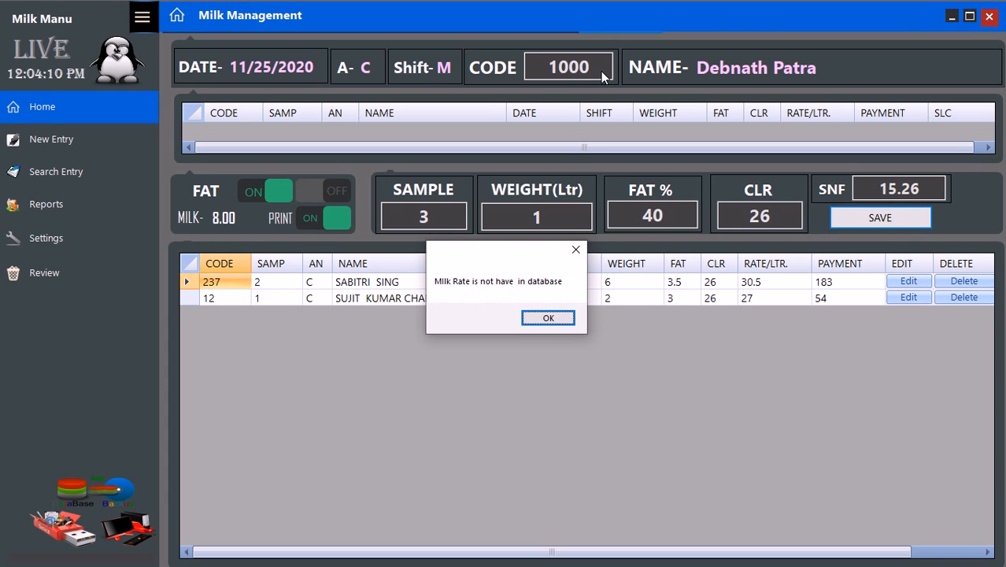
- Dismiss the missing-rate warning, correct the fat to 4.0 and save the entry
click(574, 250)
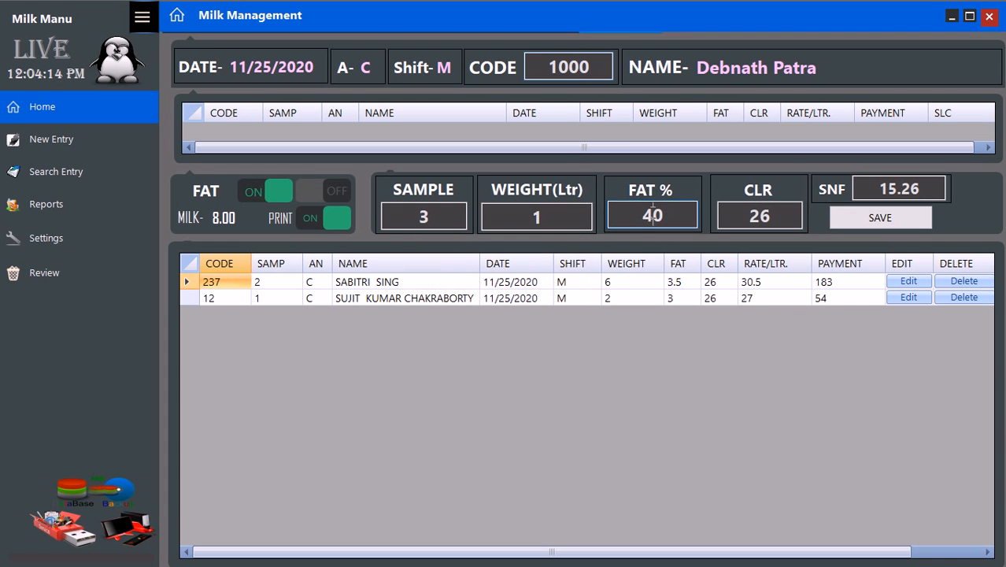
text(.)
key(Tab)
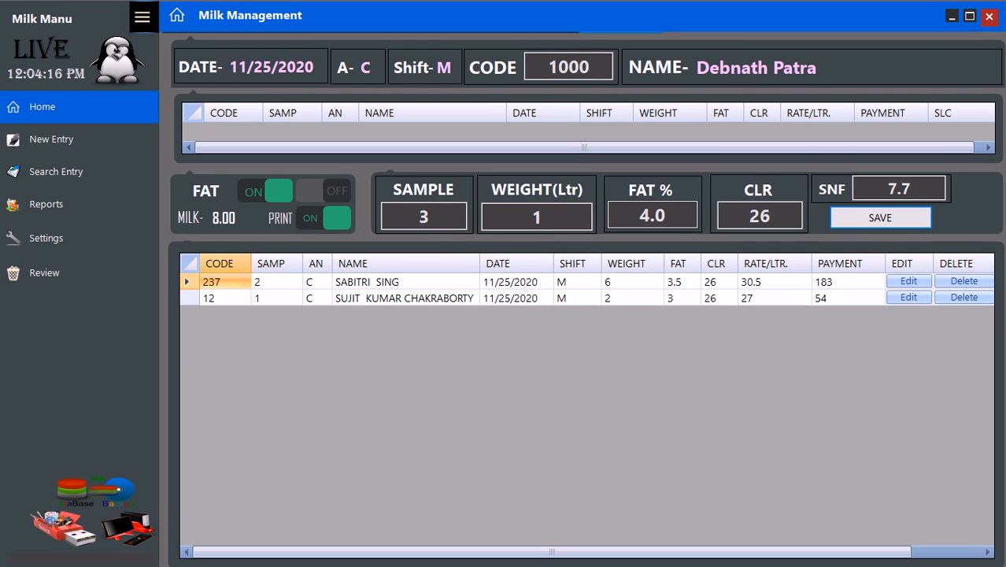
key(Return)
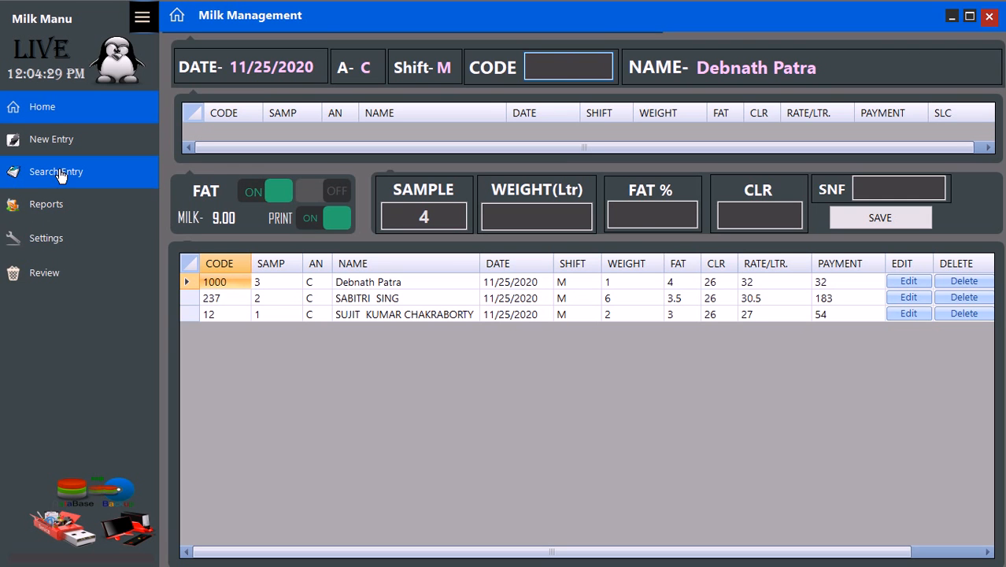
- Search saved entries filtered by the chosen farmer's name
click(59, 174)
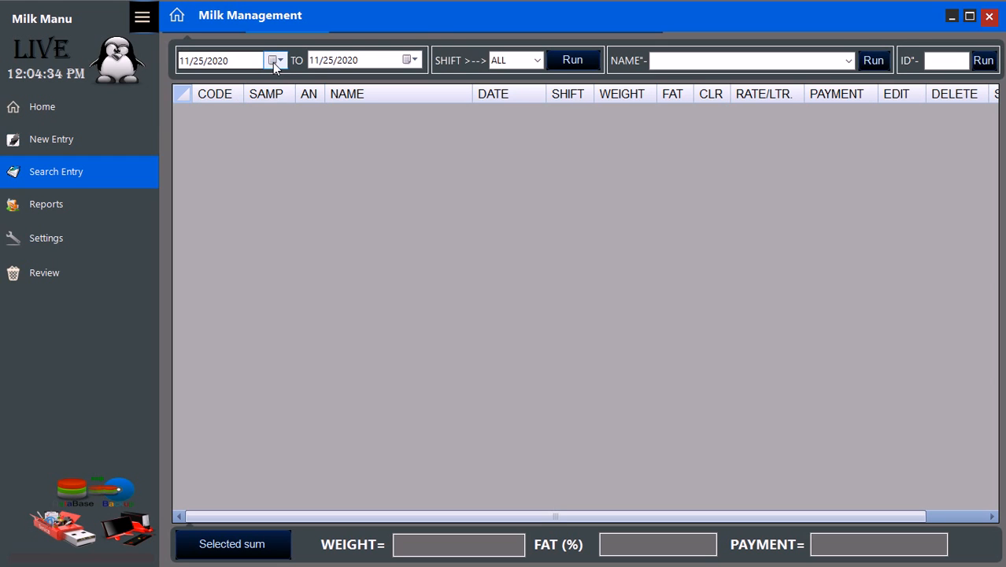
click(788, 62)
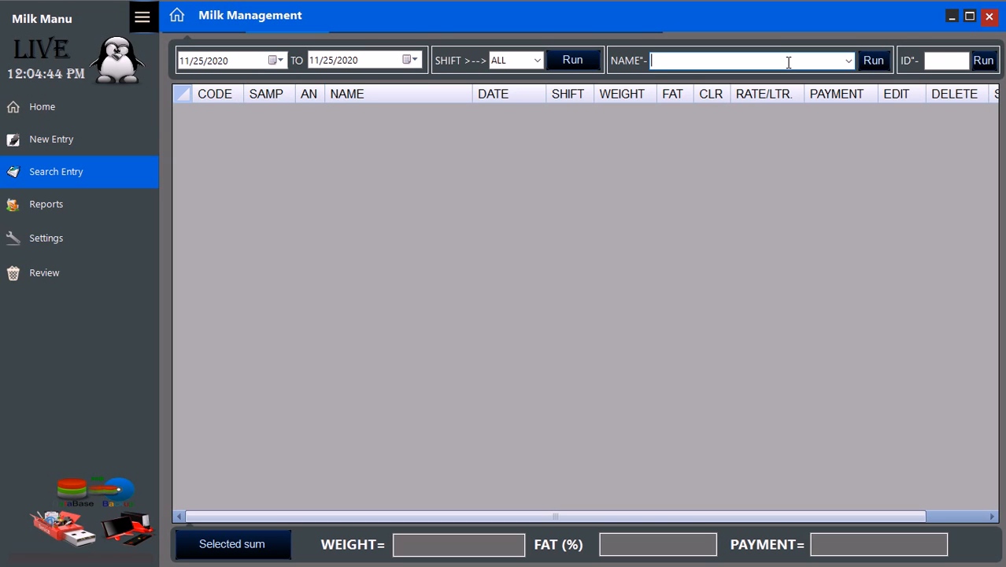
text(de)
click(848, 62)
click(840, 62)
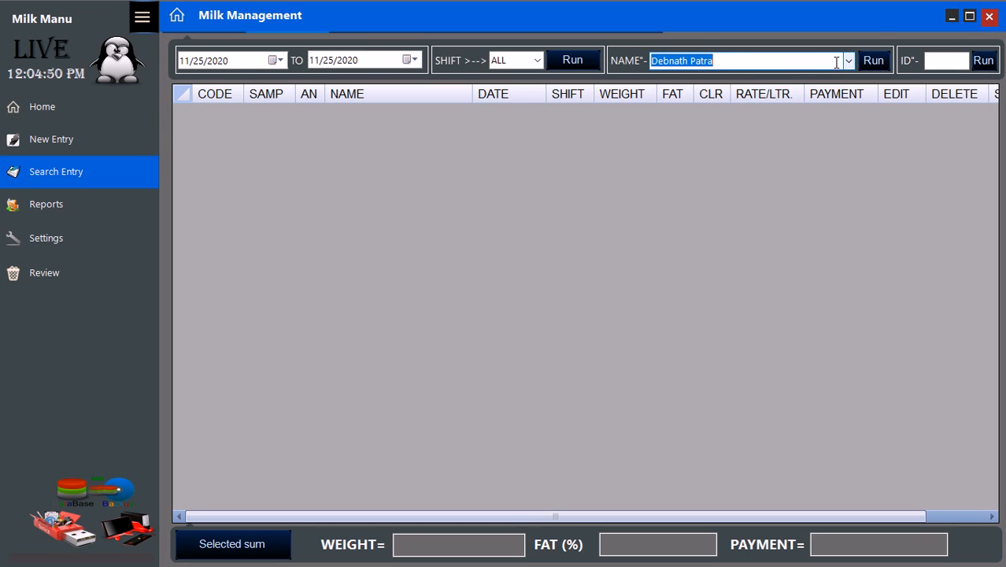
click(848, 61)
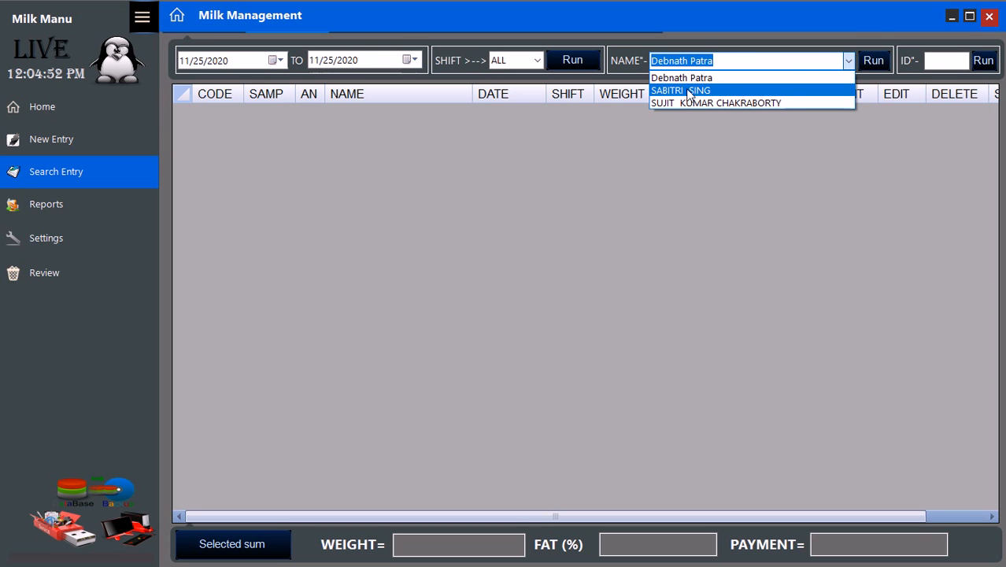
click(691, 78)
click(874, 63)
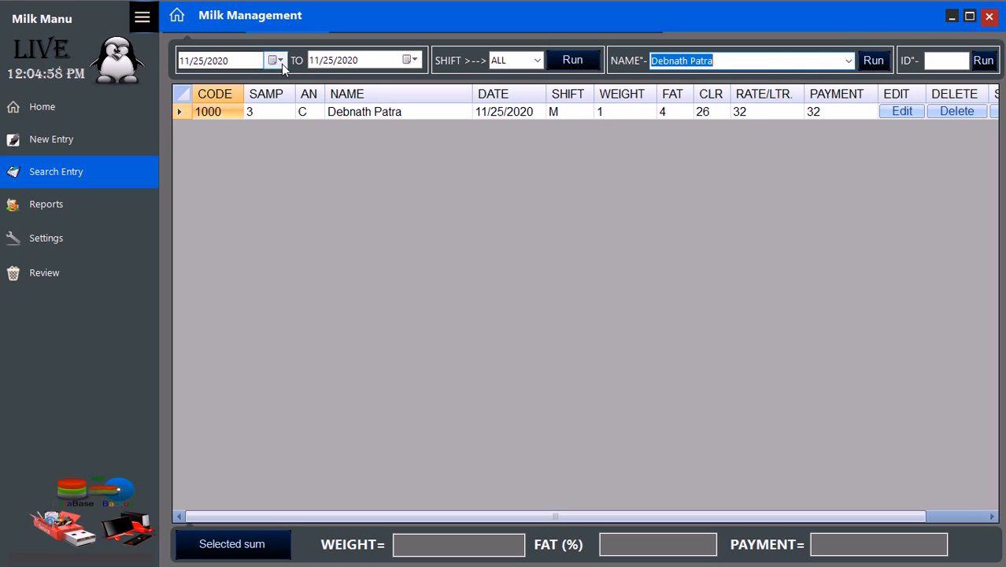
- List all entries for the date and shift and sum them: 9 litres, fat 3.5, payment 269
click(572, 69)
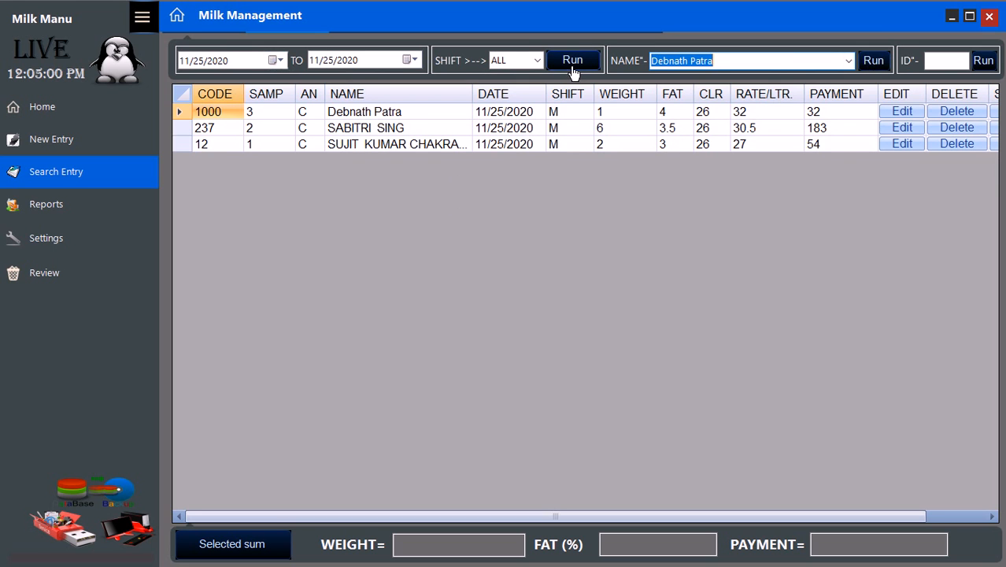
click(181, 97)
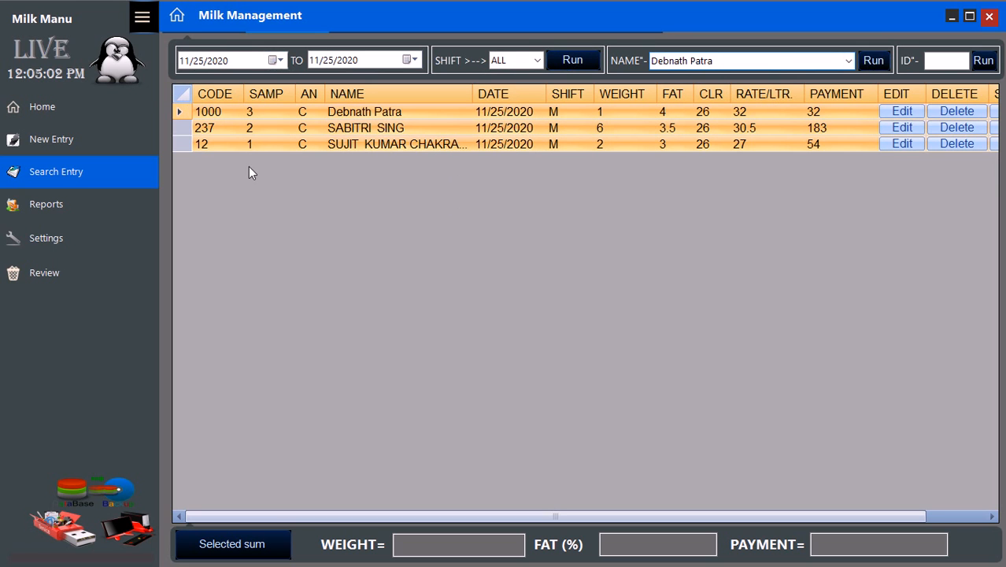
click(248, 553)
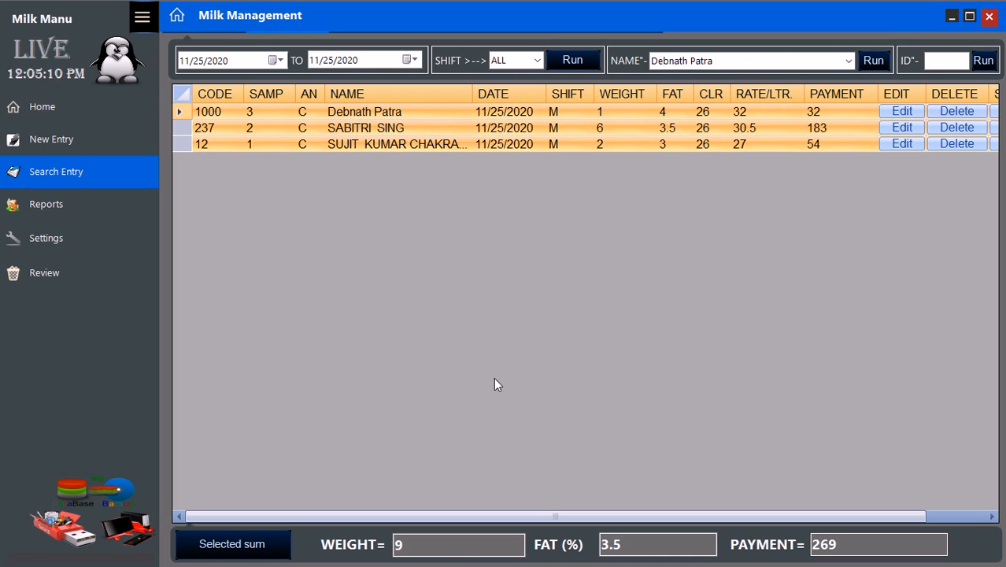
click(31, 213)
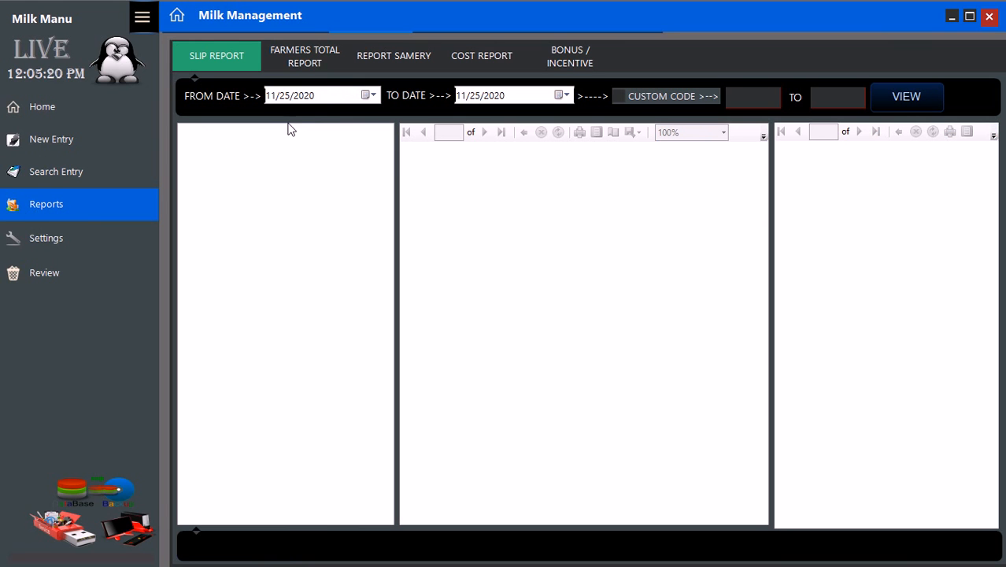
- Adjust the slip report FROM and TO dates, then switch to the Farmers Total Report page
click(366, 95)
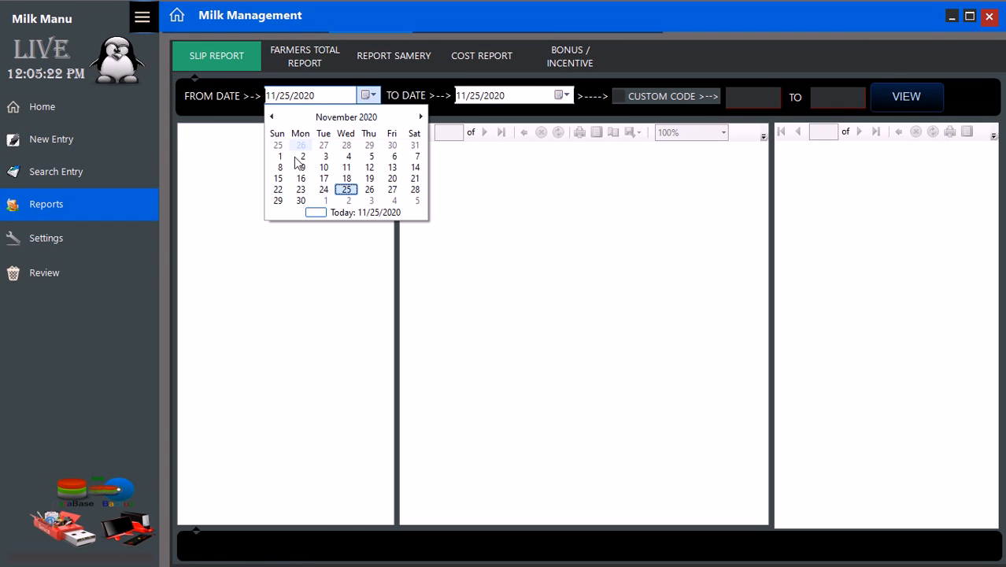
click(370, 190)
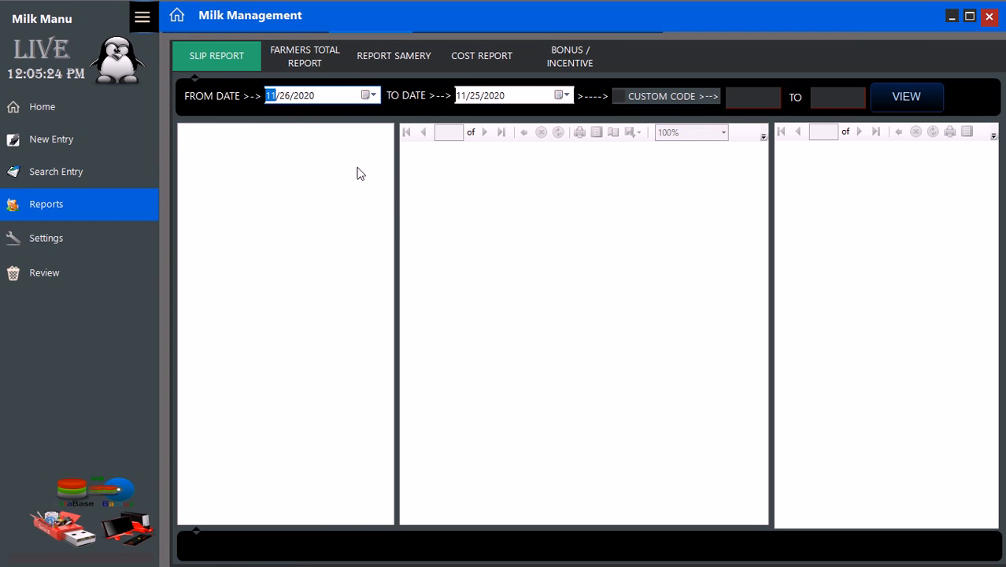
click(566, 96)
click(508, 179)
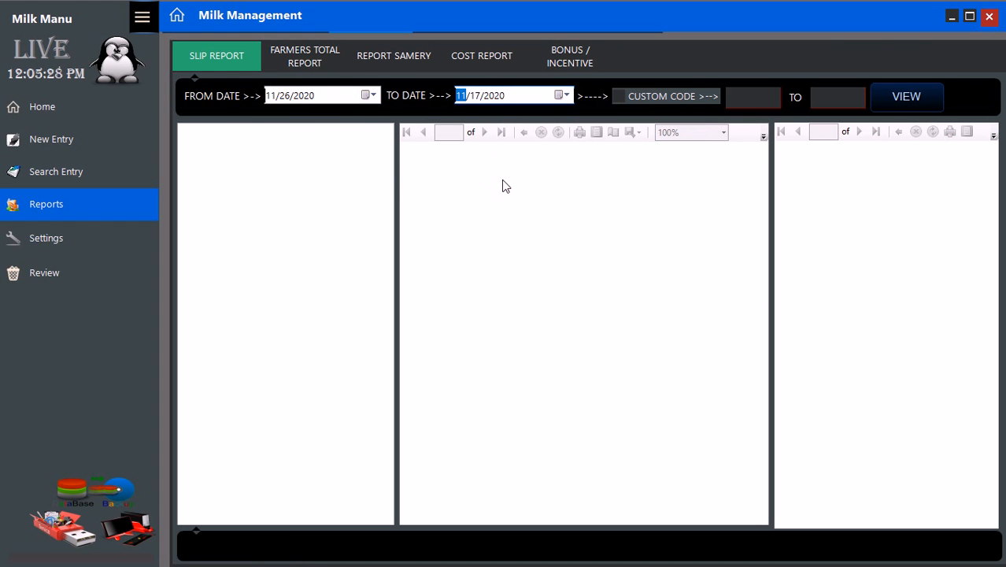
click(308, 64)
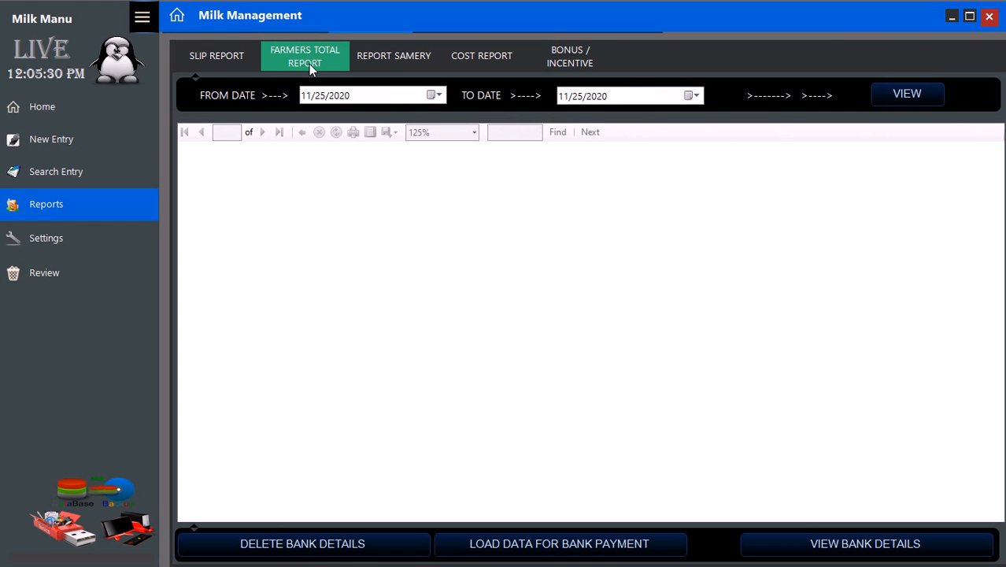
- Generate the Farmers Total Report for 11/25/2020: three farmers, 9 litres, payment 269
click(906, 95)
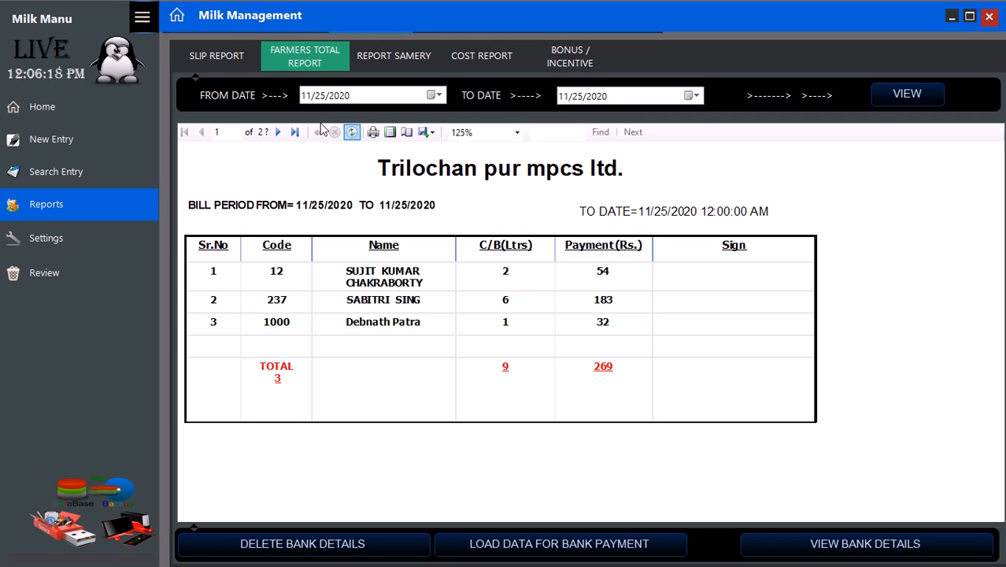
- Set the report FROM DATE to 11/01/2020
click(437, 95)
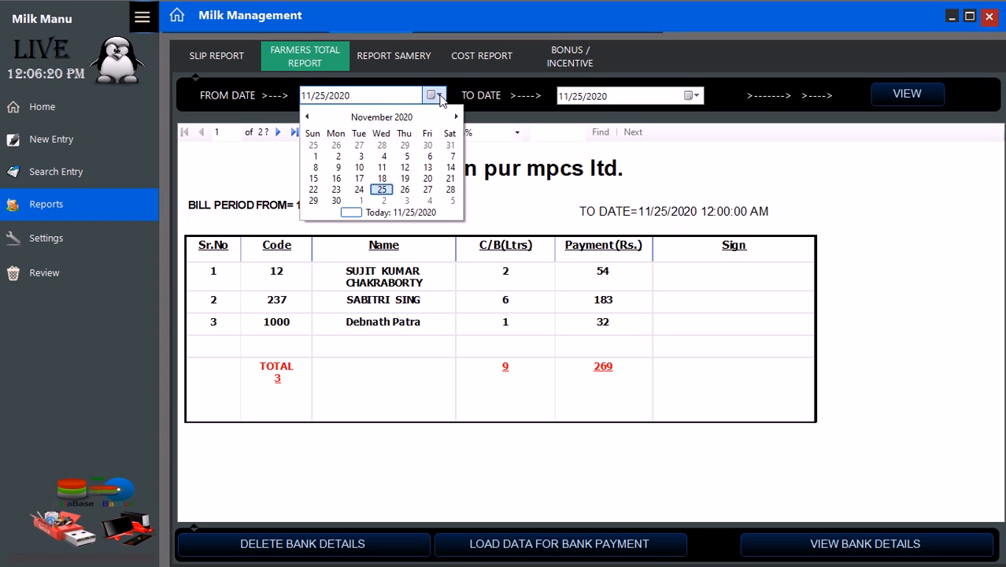
click(383, 119)
click(361, 194)
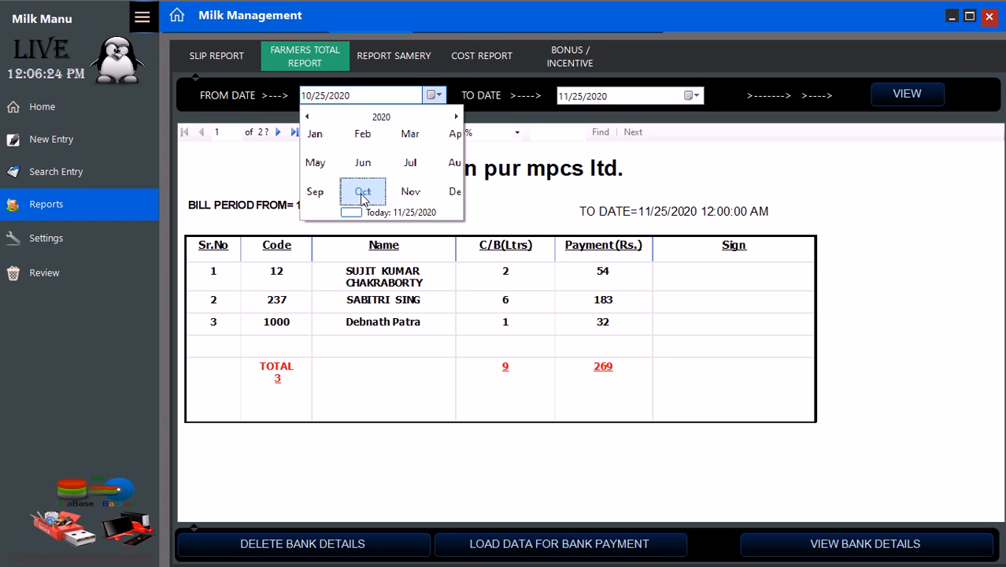
click(406, 150)
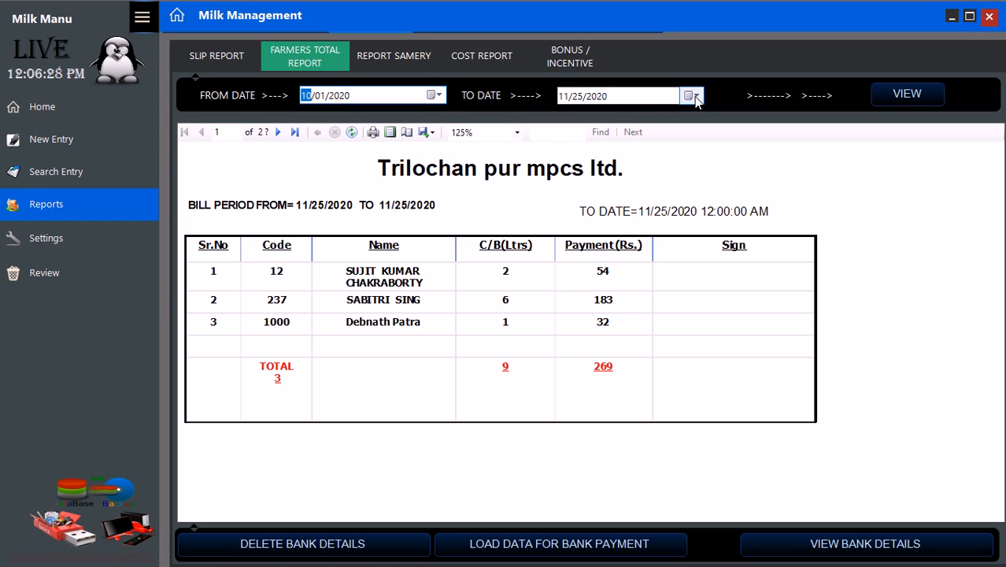
click(693, 96)
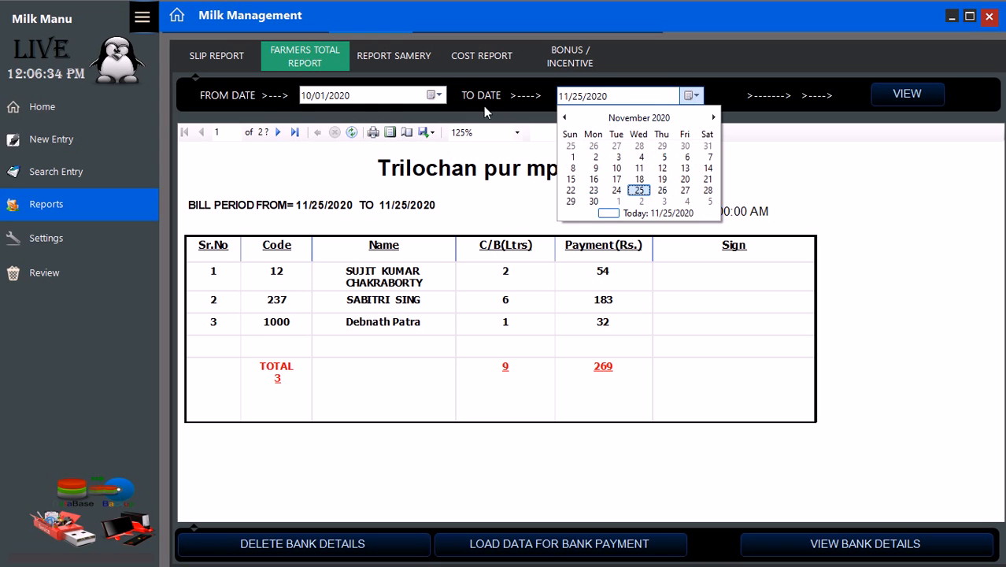
click(441, 95)
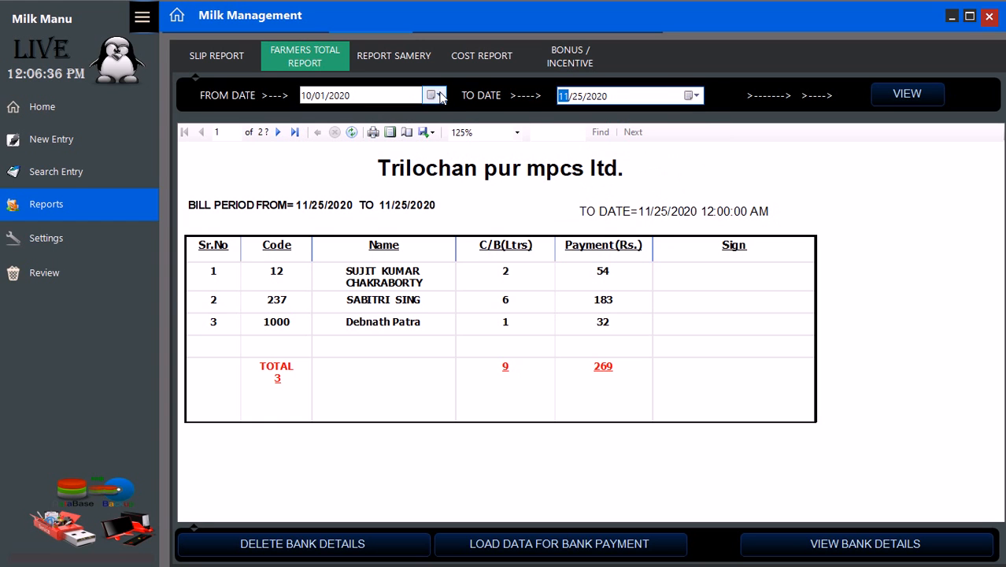
click(440, 96)
click(392, 117)
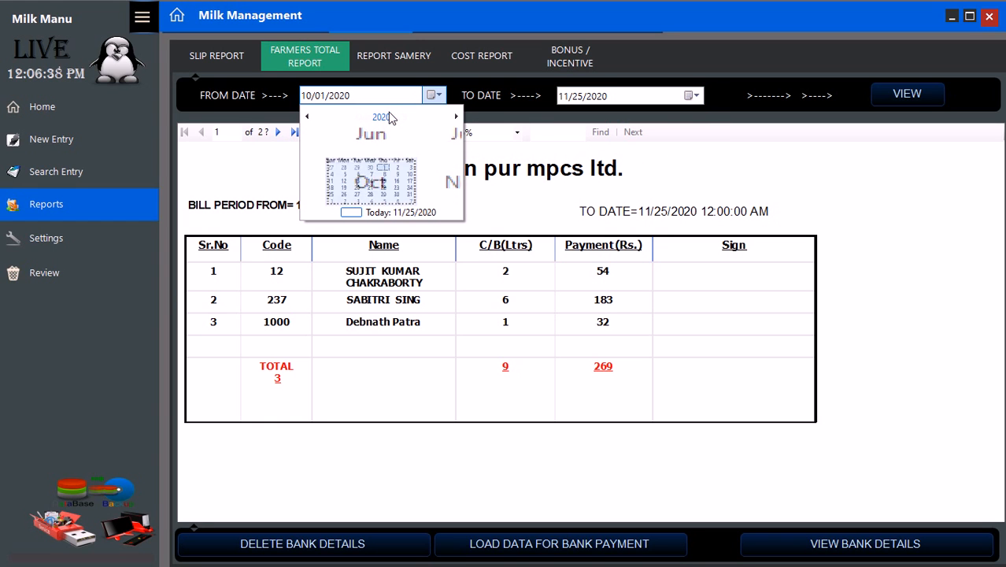
click(401, 193)
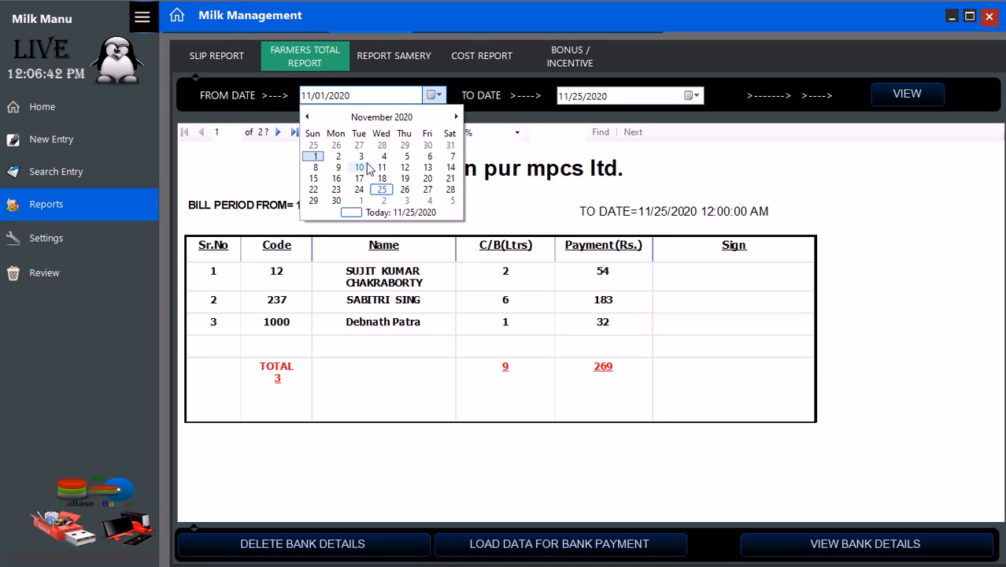
click(384, 119)
click(404, 197)
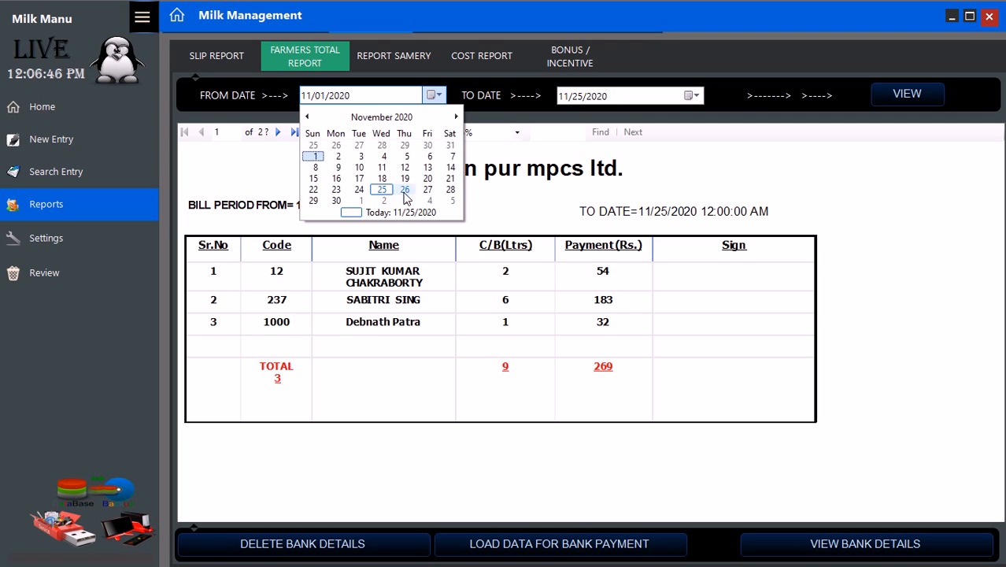
click(314, 156)
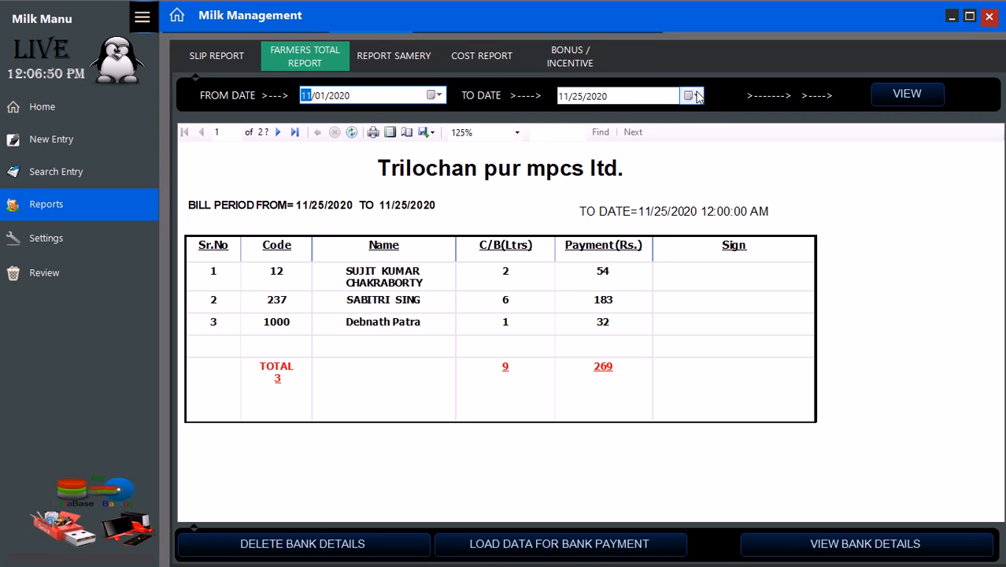
- Set TO DATE to 11/26/2020 and regenerate the Farmers Total Report
click(694, 96)
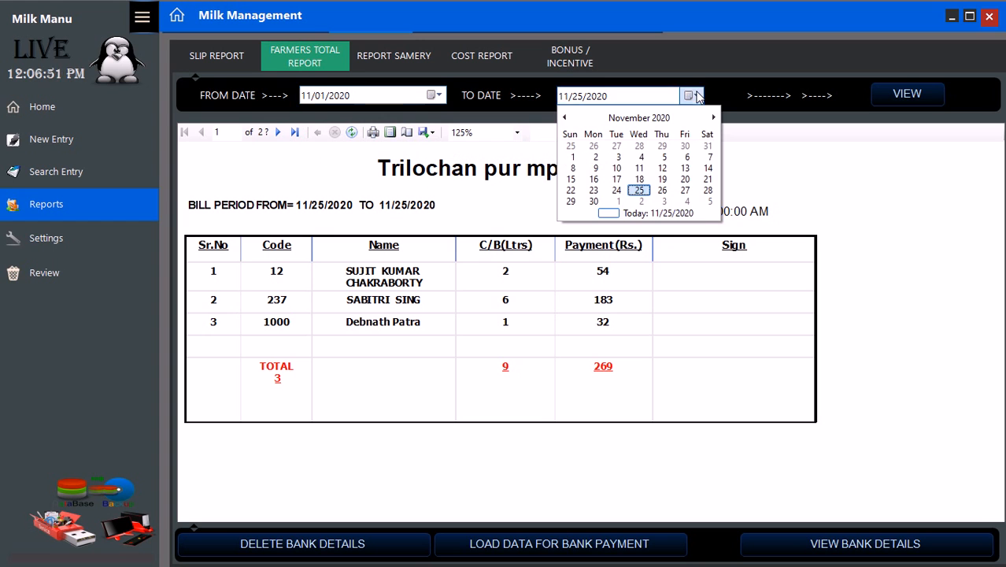
click(663, 190)
click(910, 97)
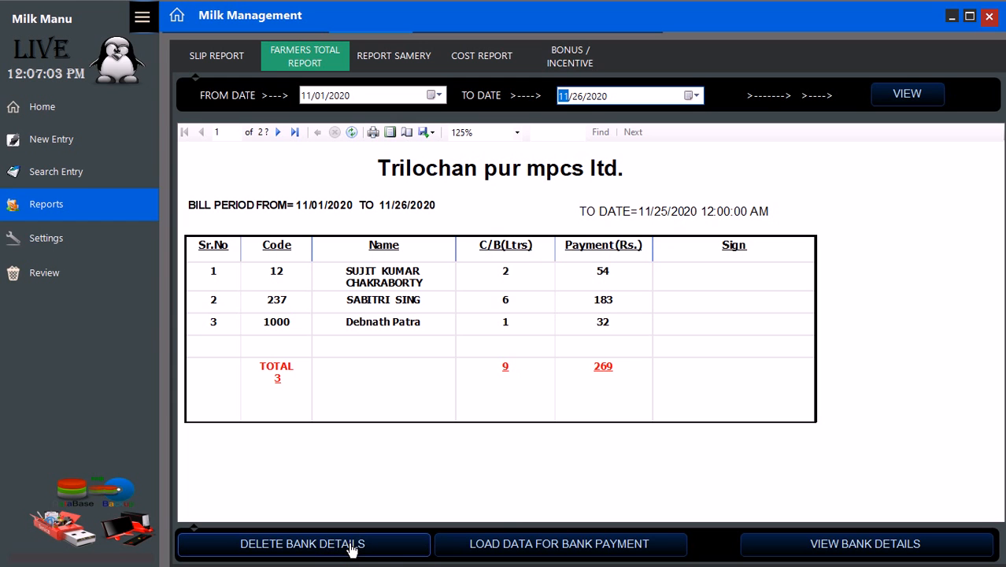
- Delete all farmers' bill records after entering the password, then close the password and report windows
click(352, 544)
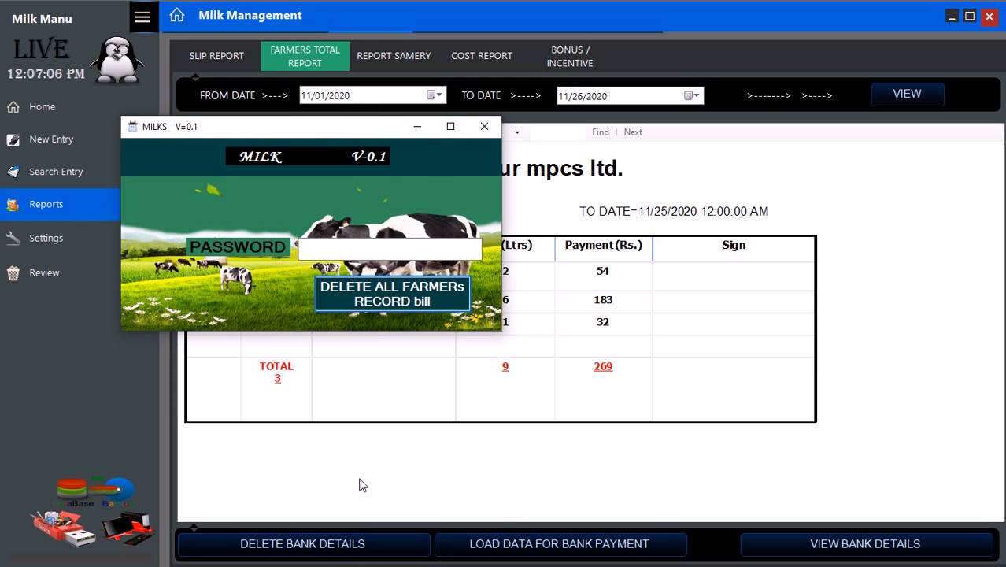
click(348, 247)
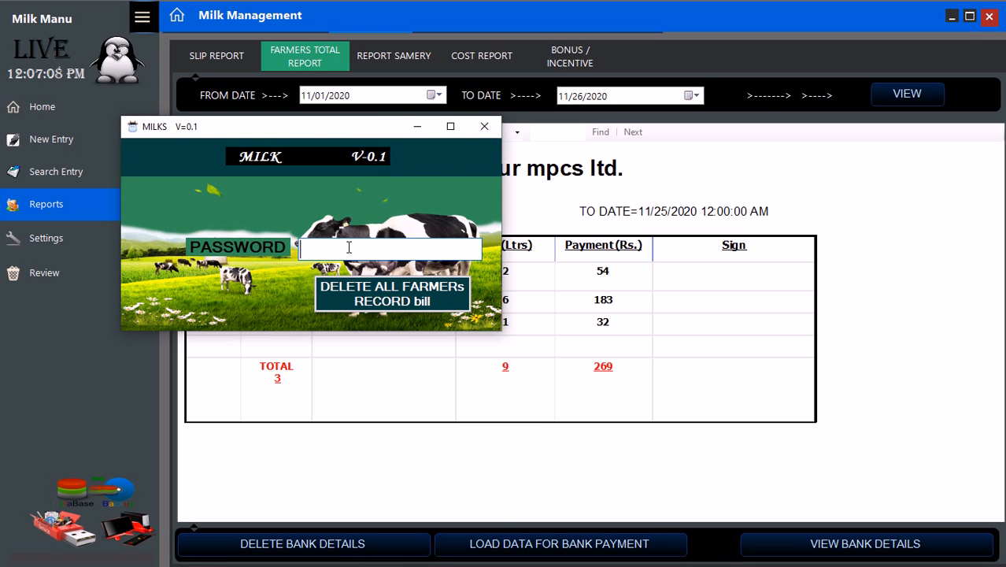
text(12345)
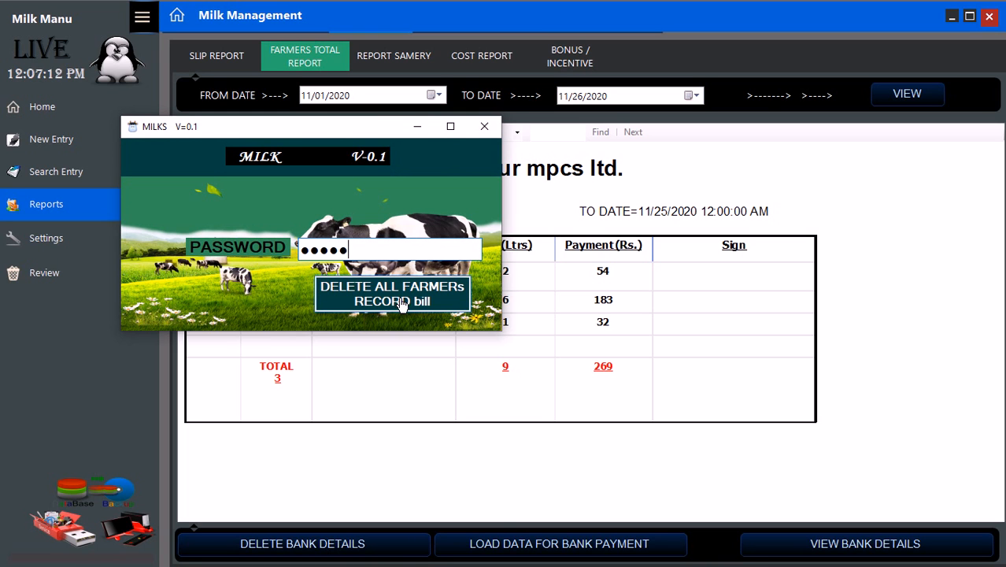
click(403, 304)
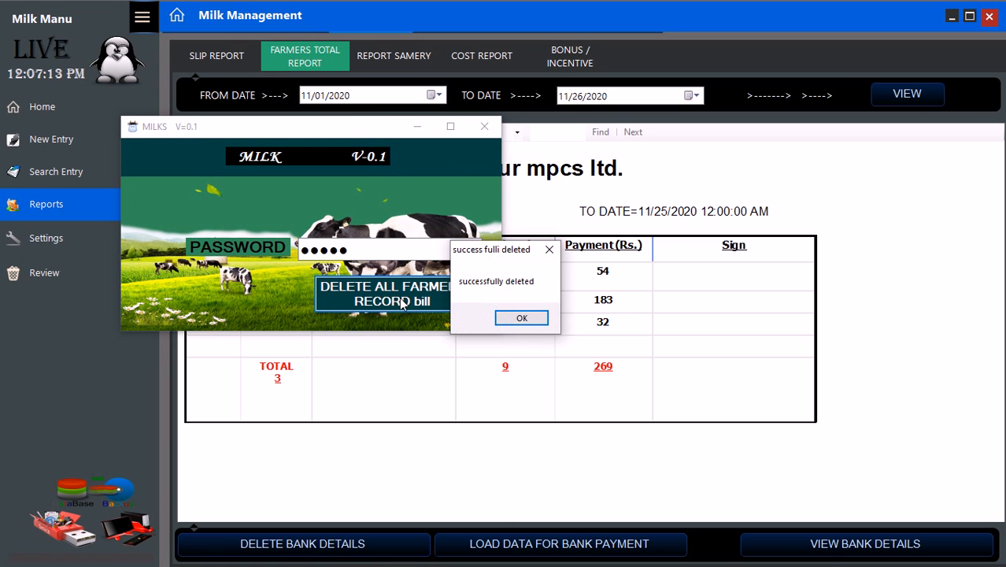
click(509, 320)
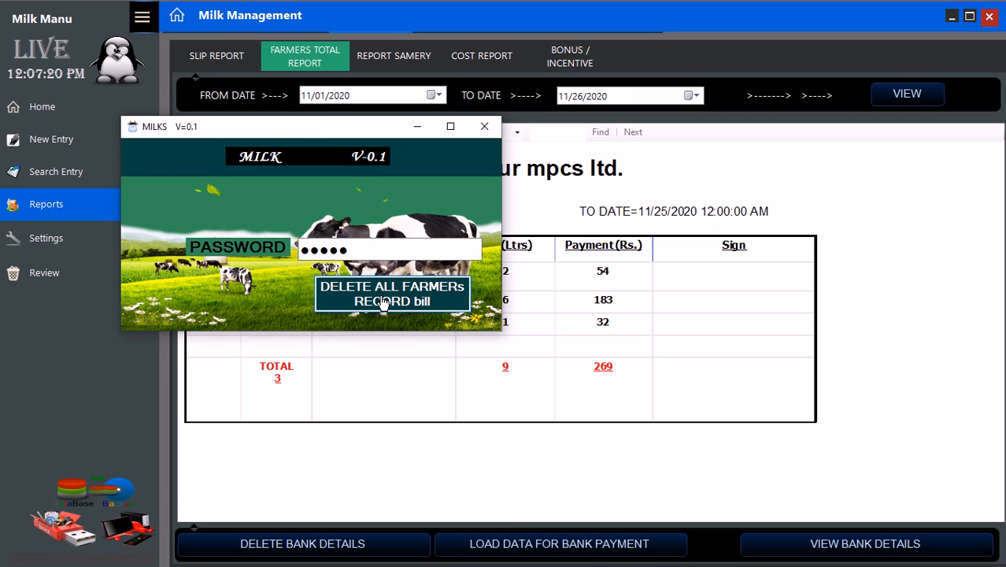
click(484, 128)
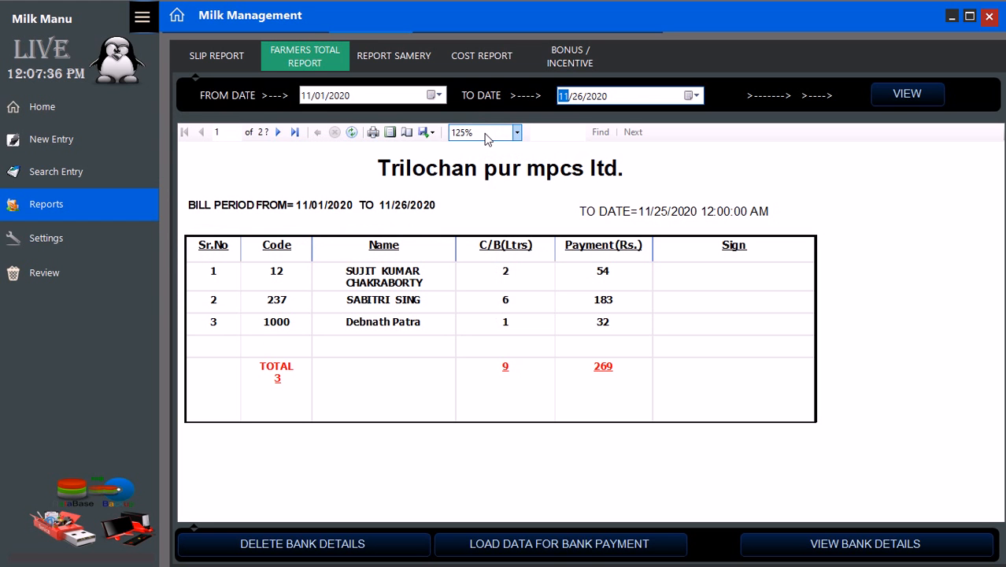
click(988, 15)
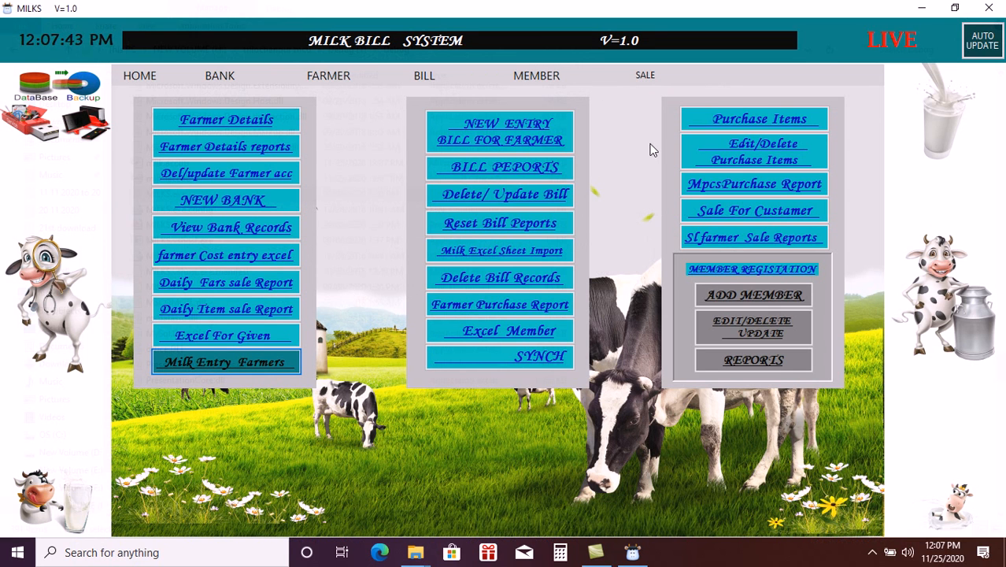
- Start a Purchase Items entry: bill ID 123, item 'cattle feed', dated 11/02/2020
click(792, 122)
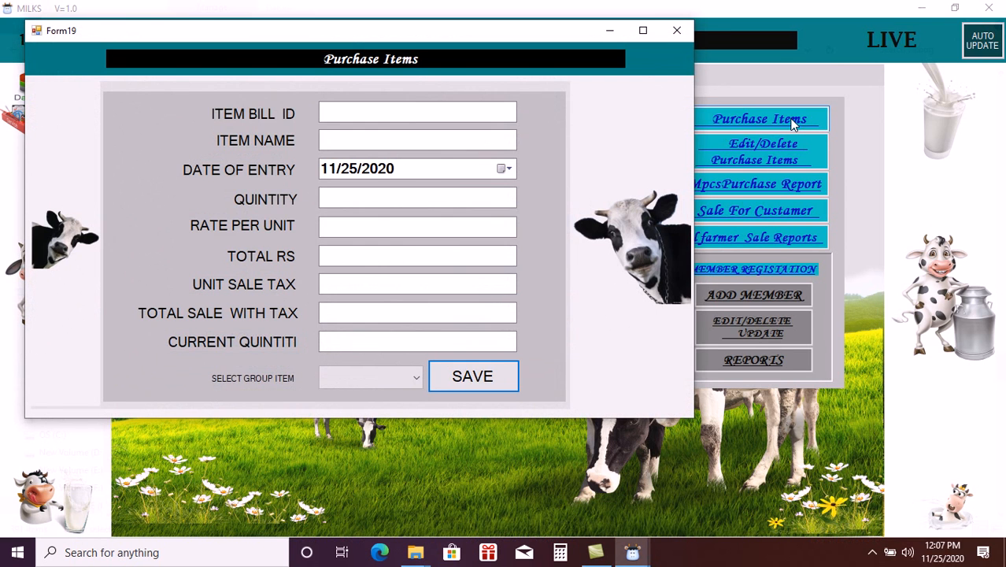
click(466, 104)
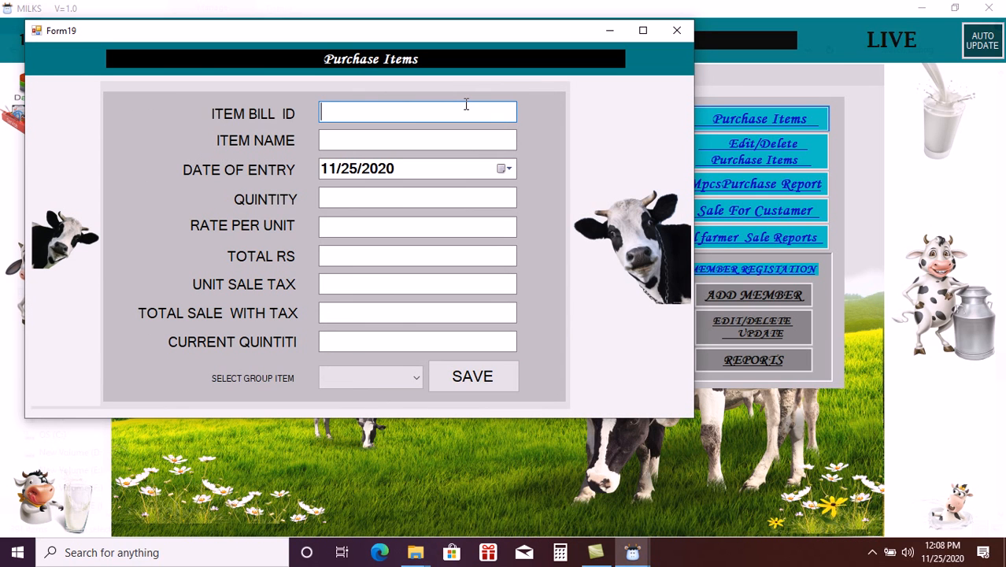
text(123)
click(455, 140)
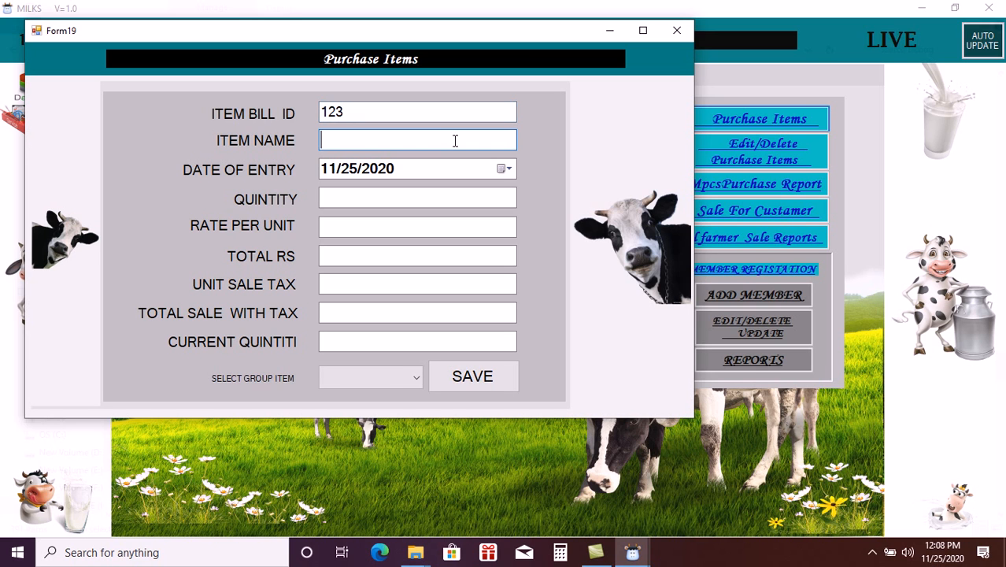
text(cattle feed)
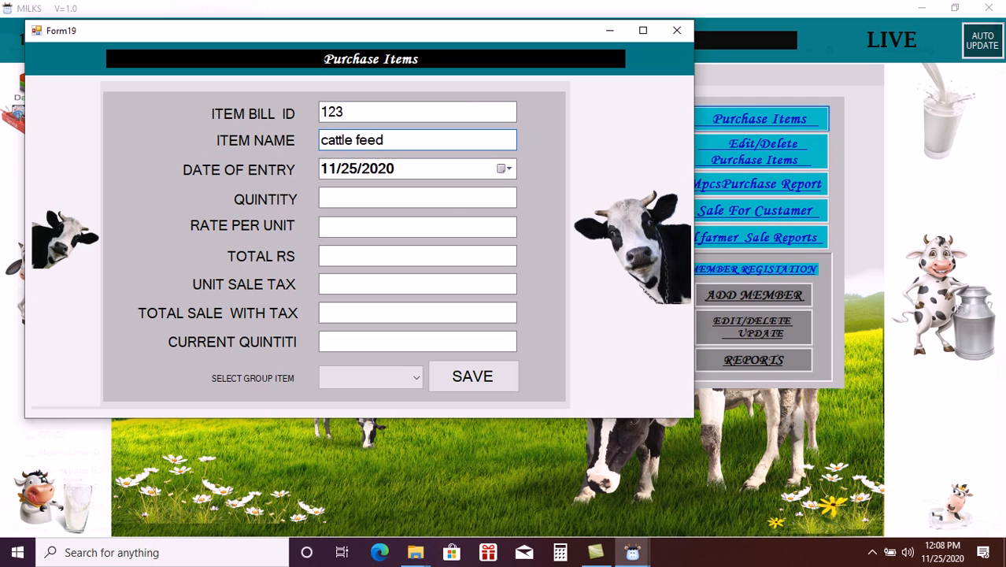
click(504, 169)
click(356, 232)
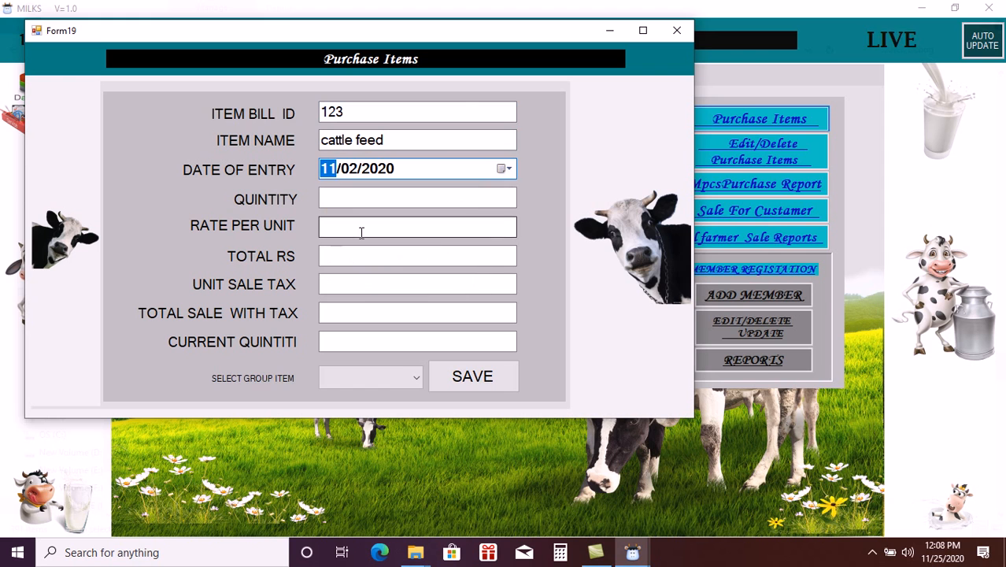
- Fill in quantity 100(60kg pack) and rate per unit 1000
click(340, 198)
text(100)
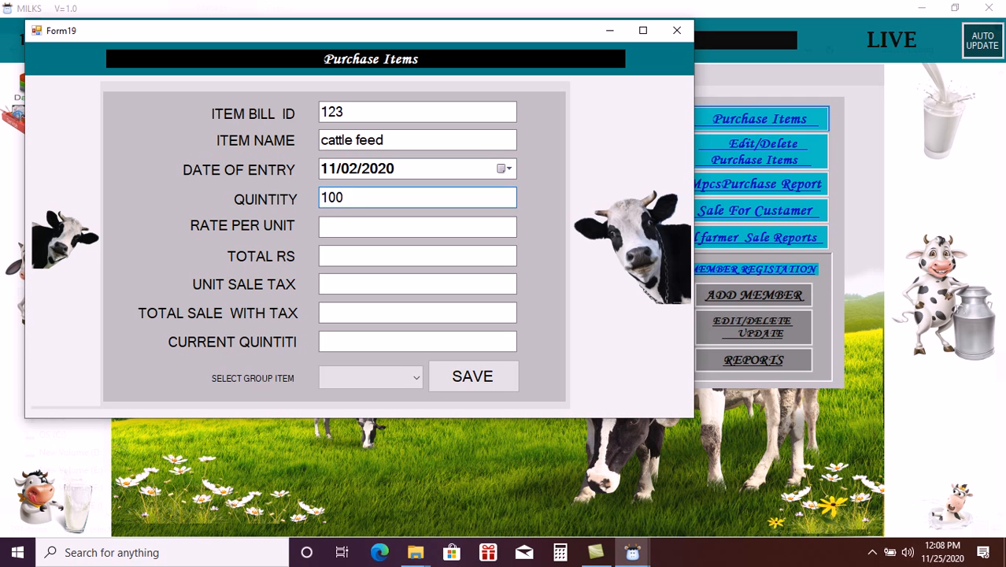
text(00)
text(60kg pack)
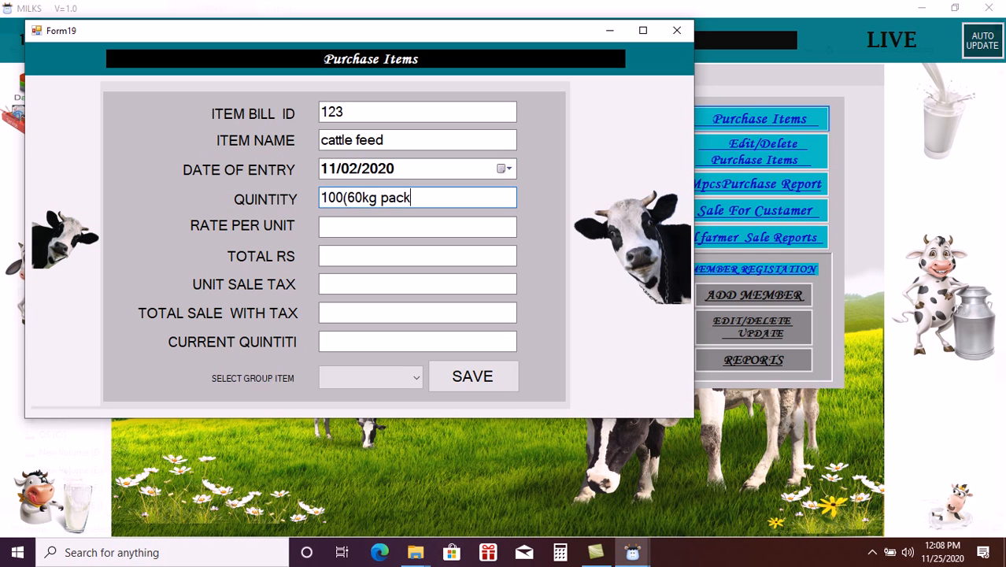
text())
click(344, 228)
text(10000)
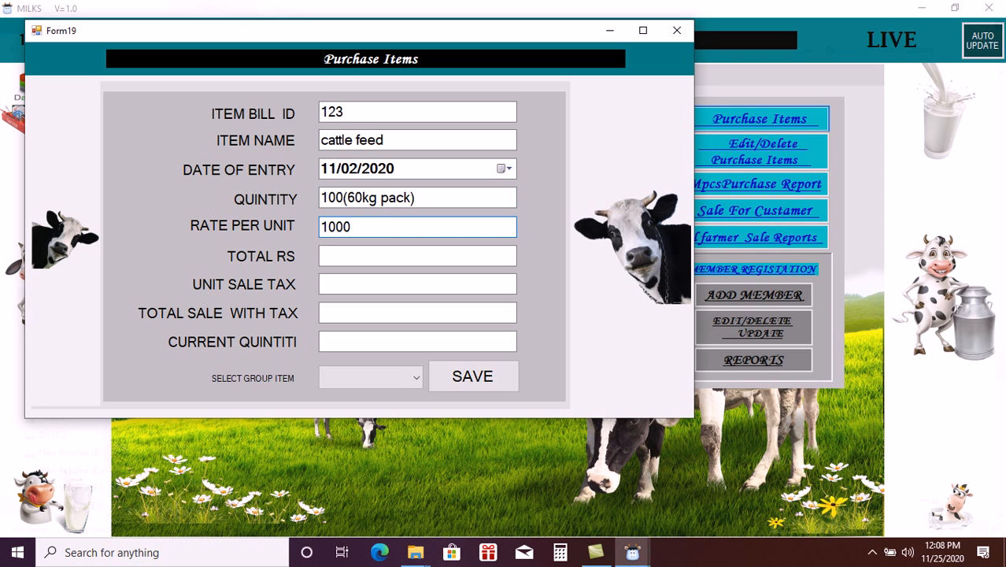
click(359, 258)
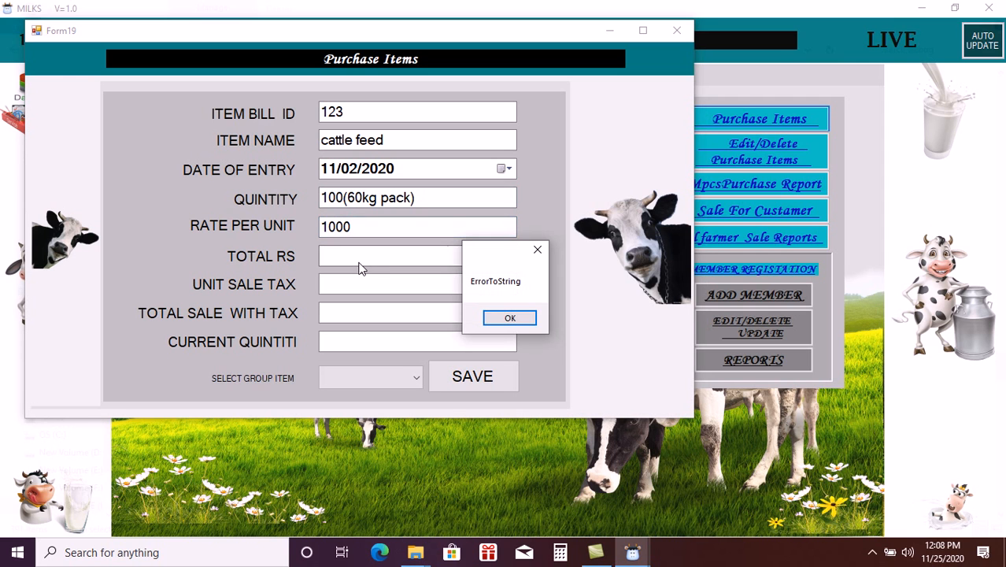
- Dismiss the error, trim the quantity to 100, and rename the item to cattle feed(60kg pack)
click(538, 250)
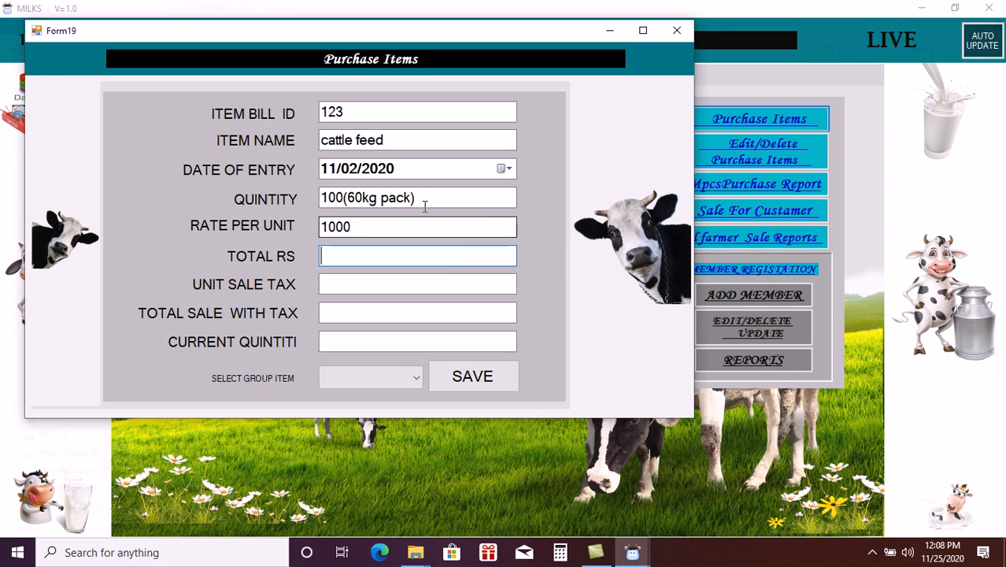
click(429, 202)
key(BackSpace)
key(BackSpace)
key(BackSpace)
key(BackSpace)
key(BackSpace)
key(BackSpace)
key(BackSpace)
key(BackSpace)
key(BackSpace)
key(BackSpace)
key(BackSpace)
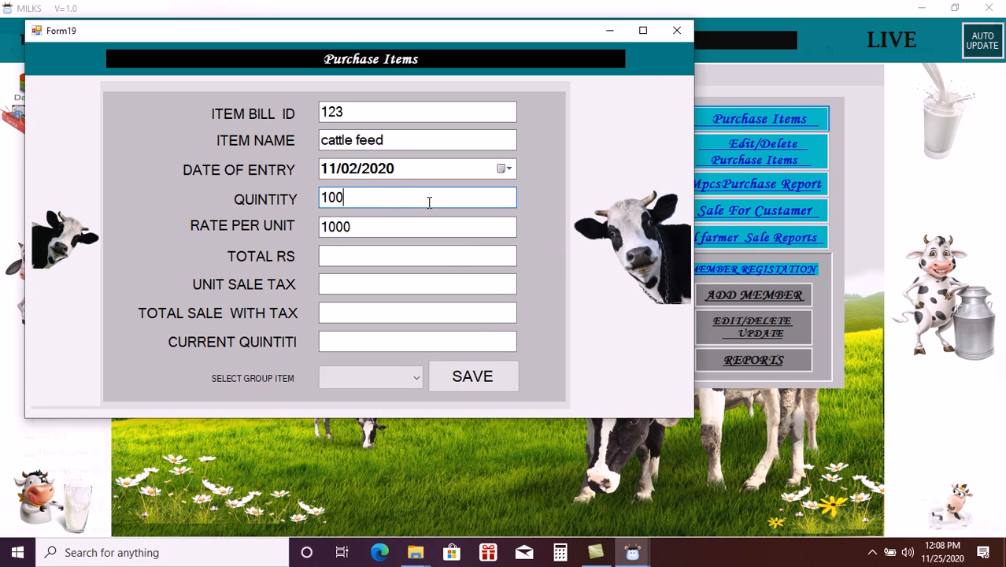
click(409, 142)
text((60)
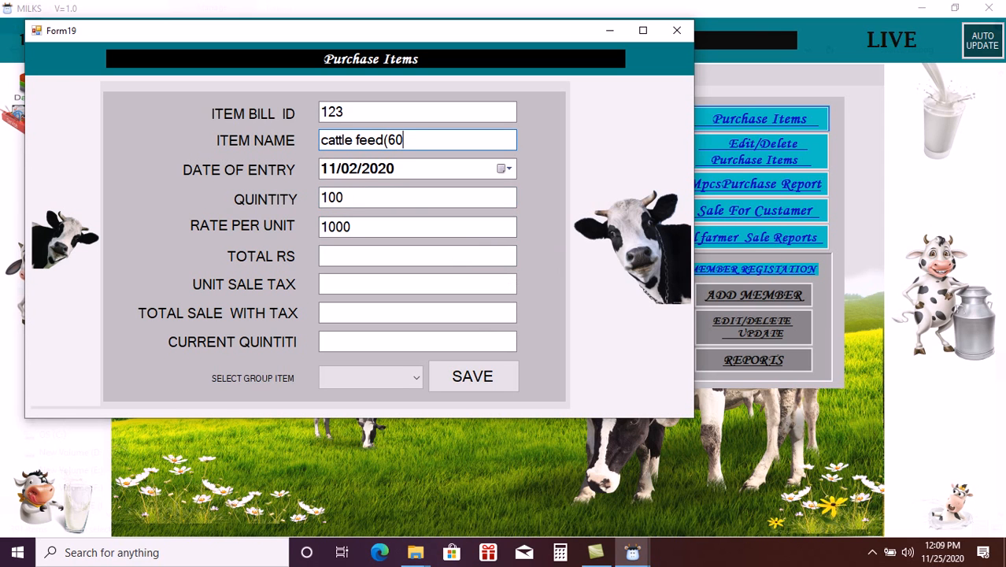
text(kg pack)
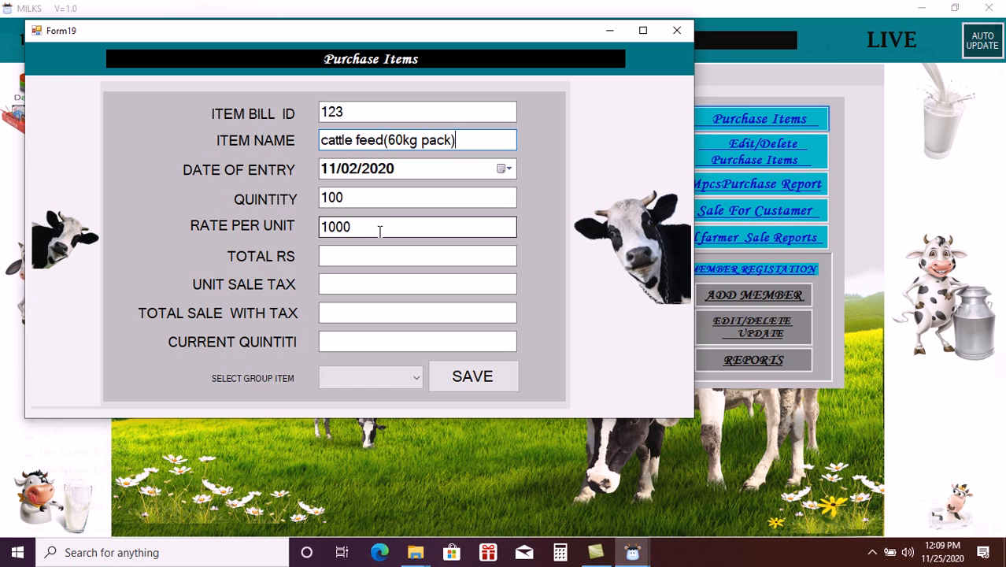
- Calculate the total of 100000, enter tax 15 for 101500 with tax, and set current quantity 1000
click(370, 199)
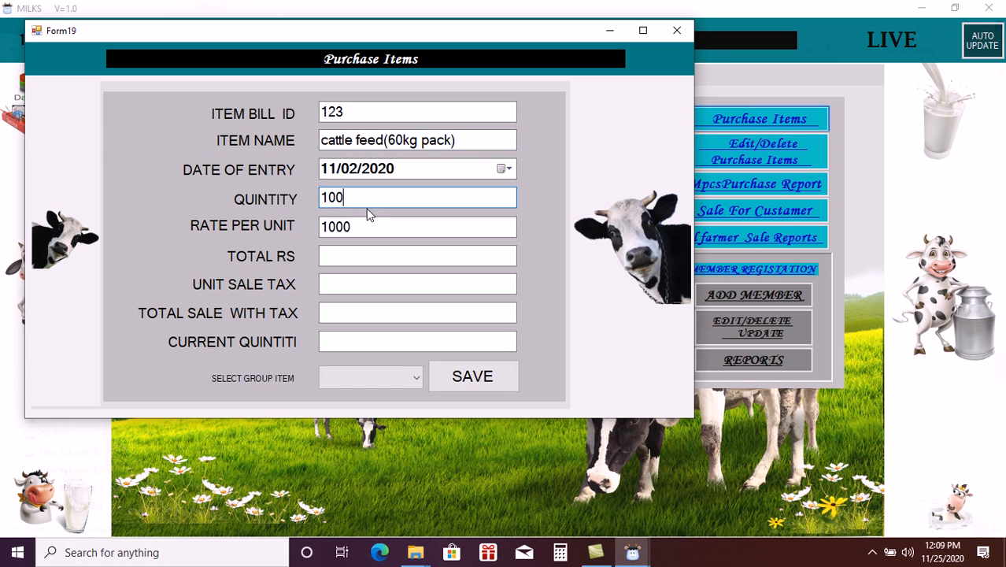
click(363, 227)
click(353, 251)
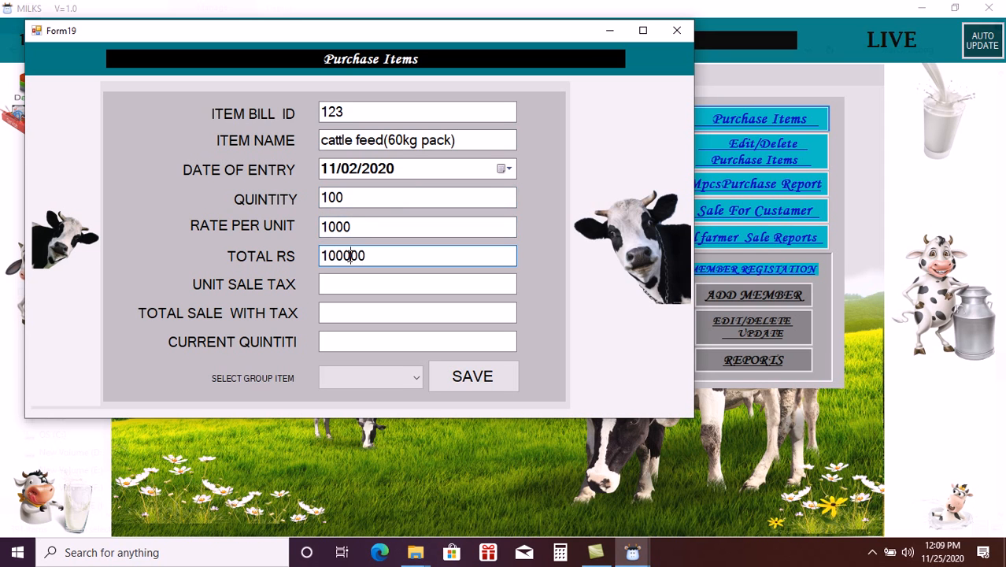
click(354, 286)
text(1)
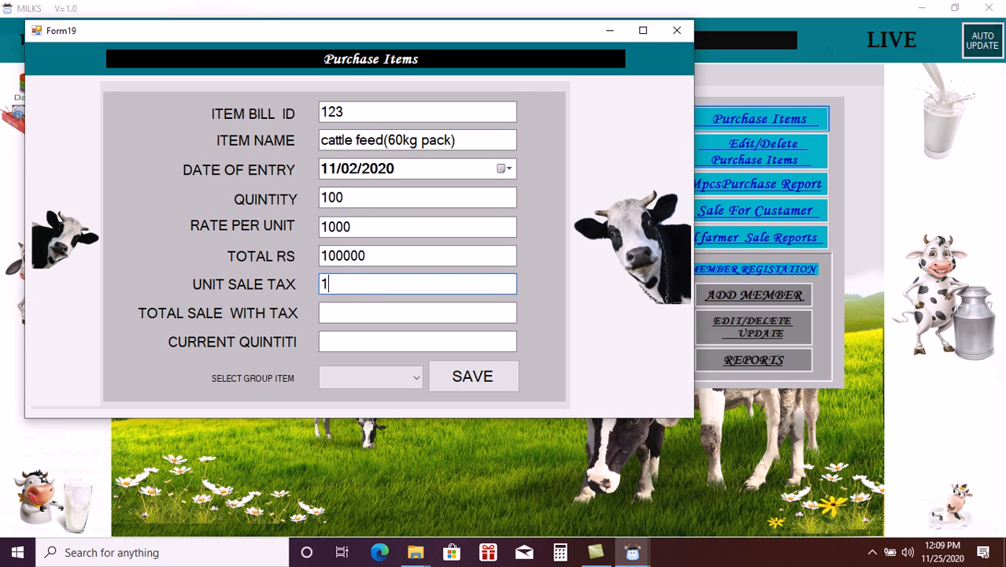
text(5)
click(359, 312)
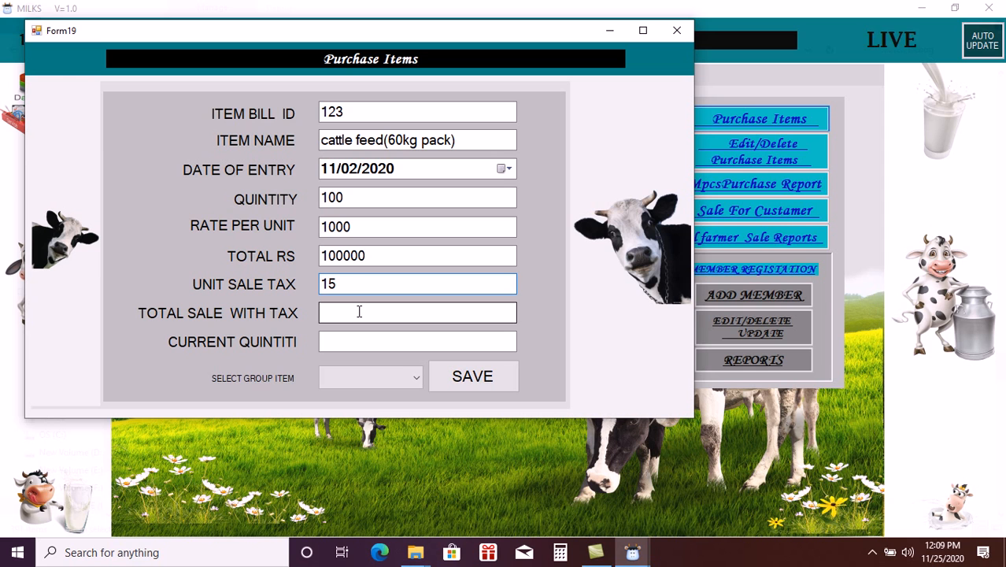
click(367, 344)
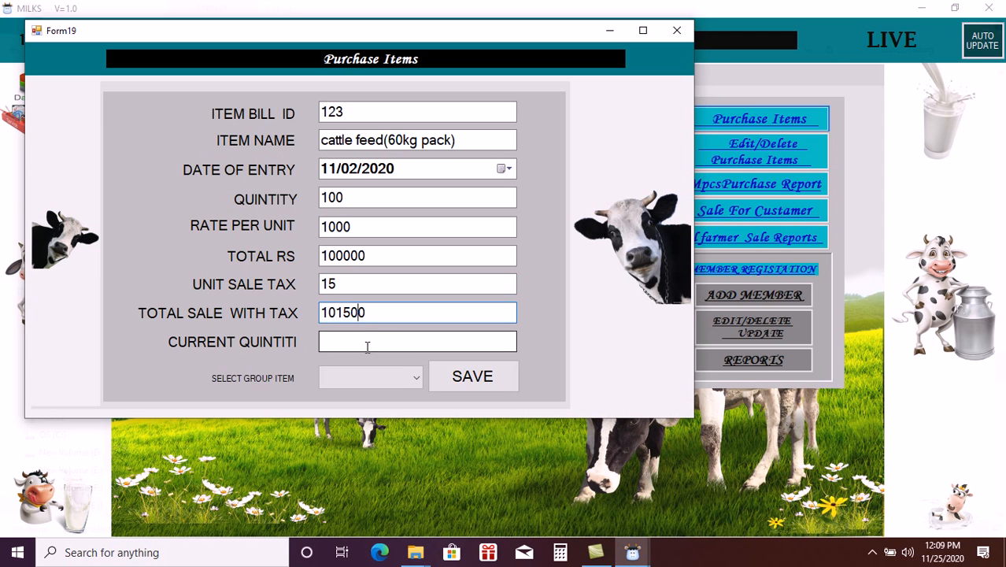
text(1000)
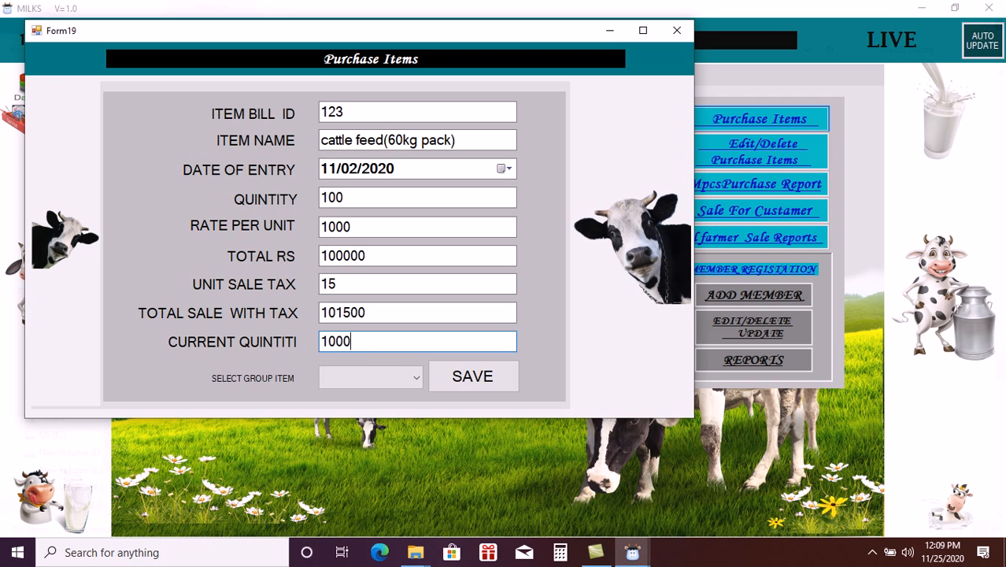
- Assign the CATTLE FEED group and save the purchase entry
click(372, 376)
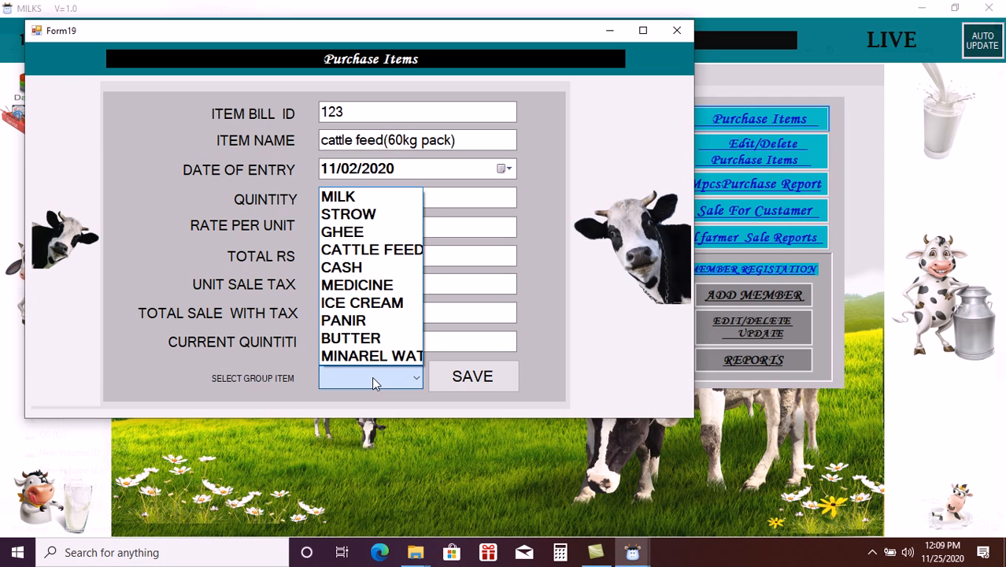
click(385, 250)
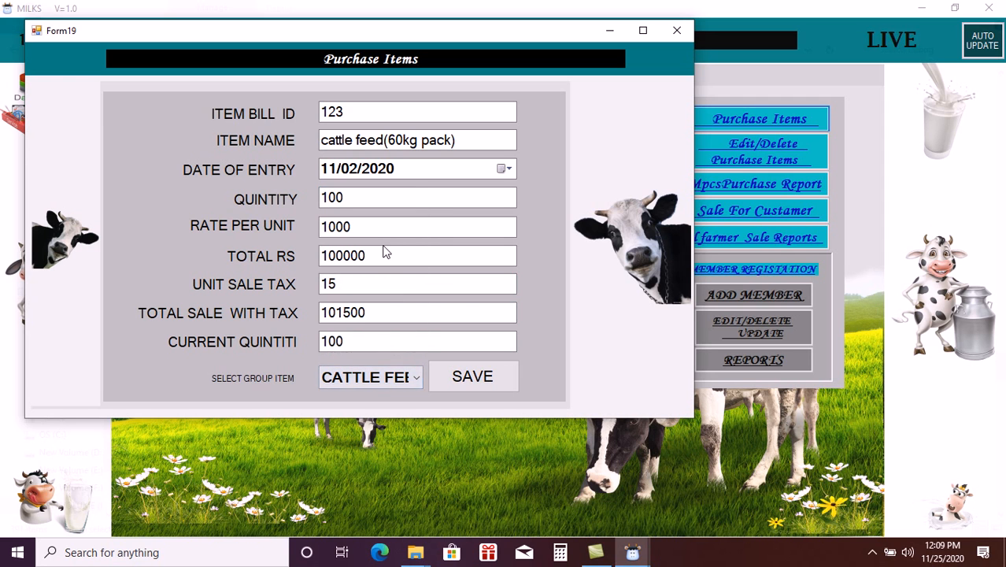
click(490, 382)
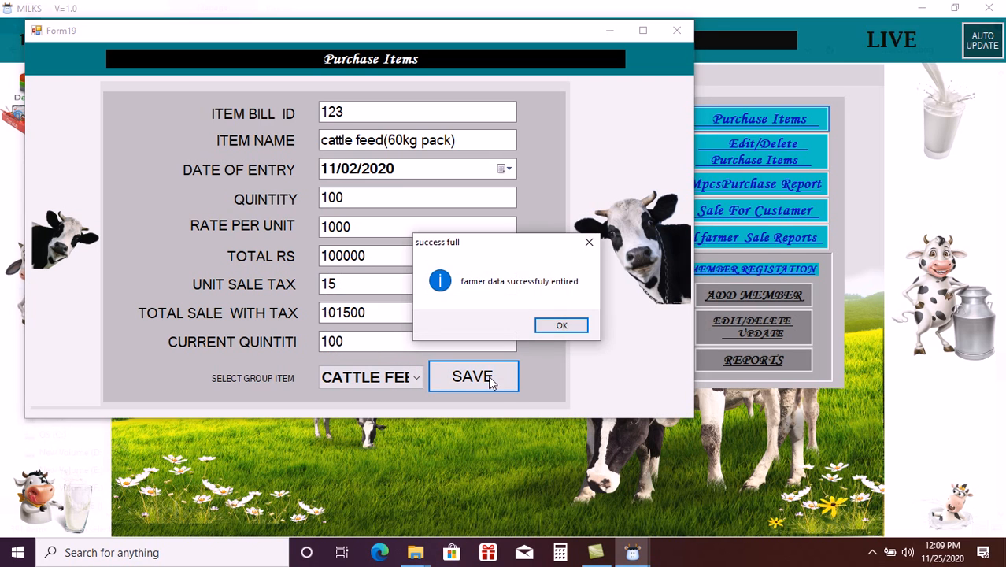
click(562, 325)
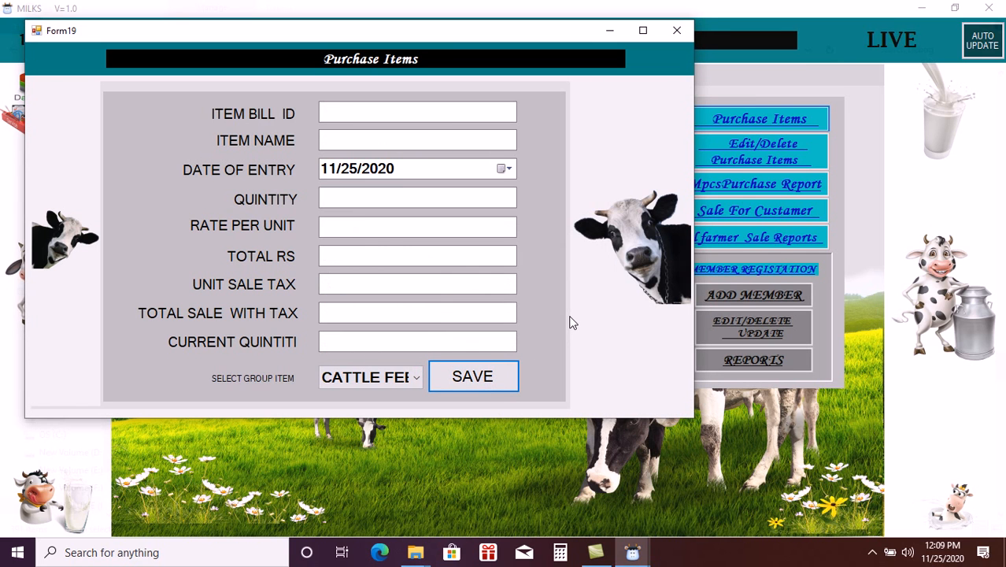
- Start a new entry with bill ID 1234 and item name Milk
click(442, 111)
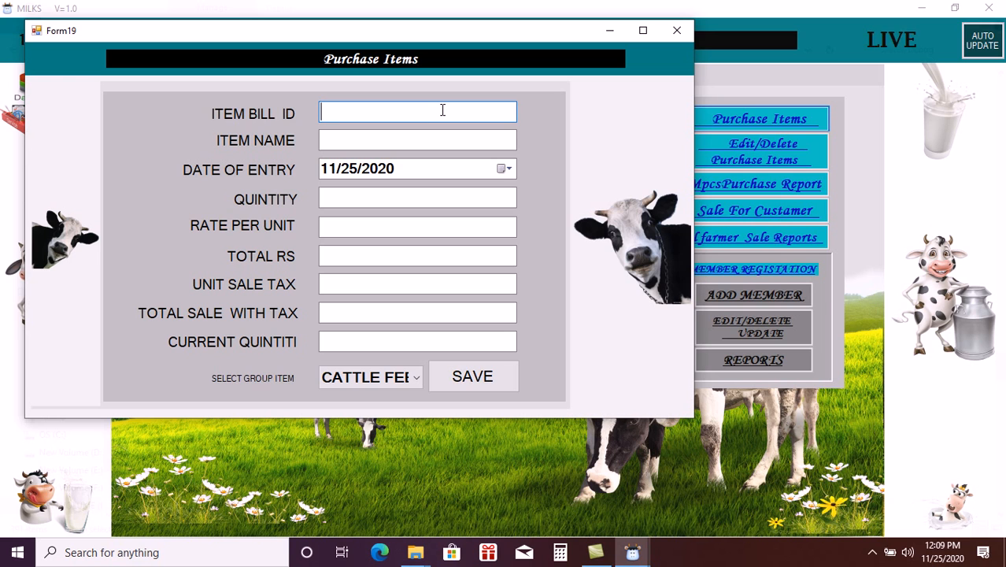
text(1234)
click(429, 143)
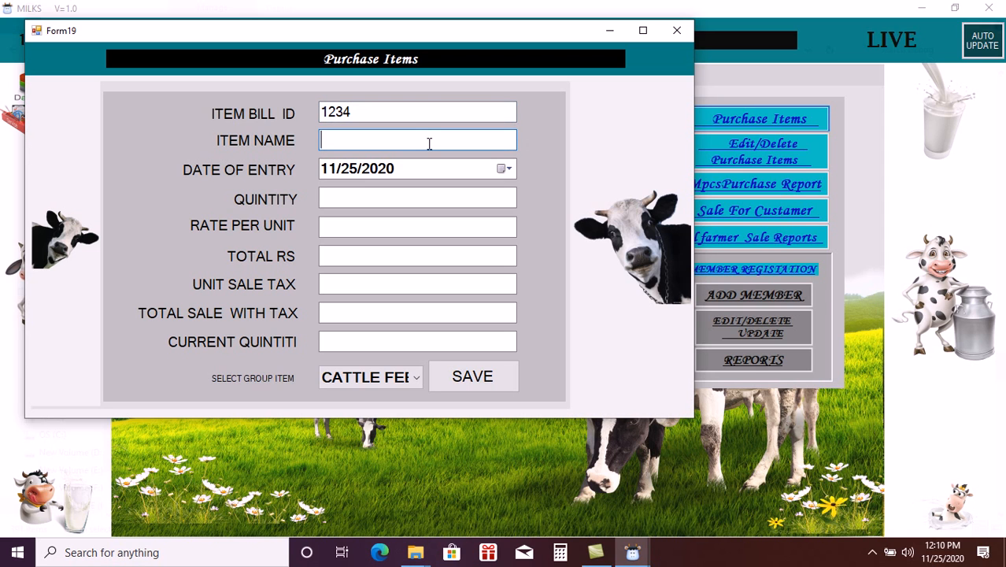
text(Milk)
- Enter quantity 1234 and rate 40, then begin extending the item name after Milk
click(397, 198)
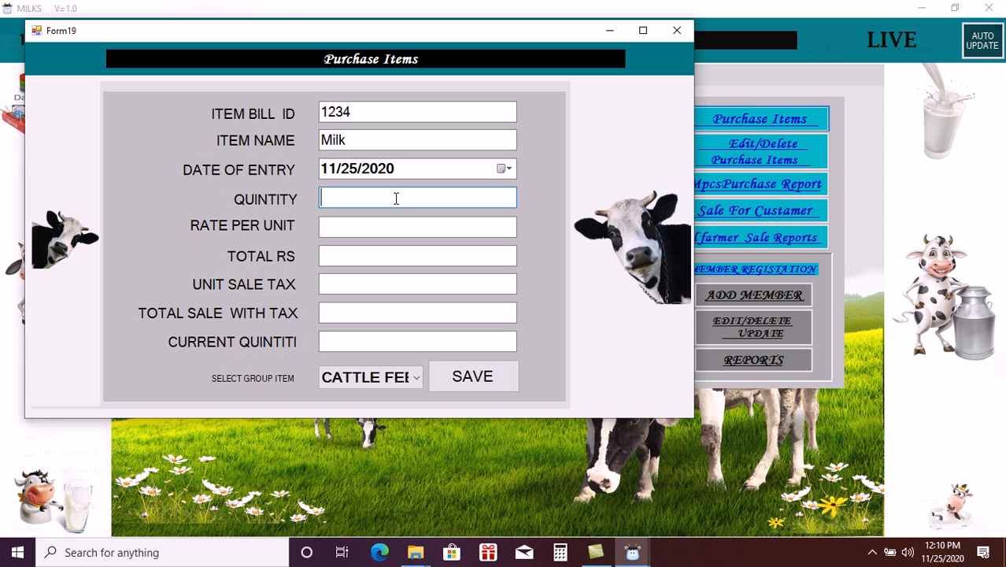
text(1234)
click(382, 229)
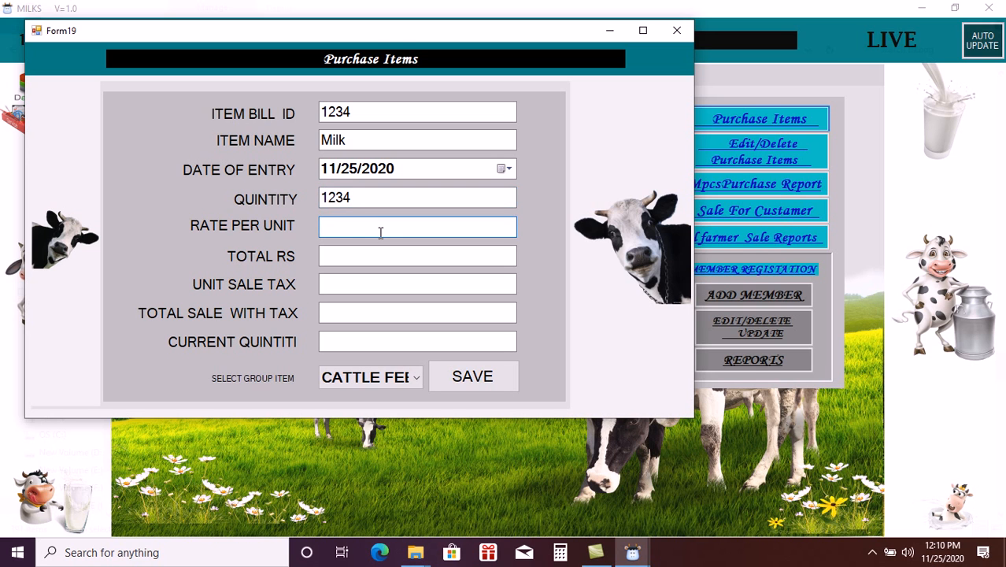
text(40)
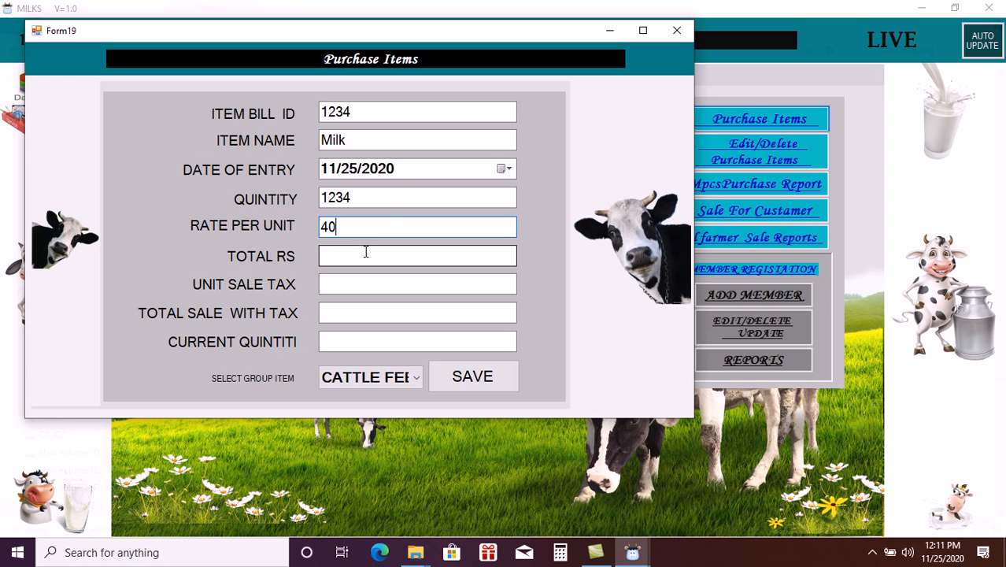
click(400, 137)
text((k)
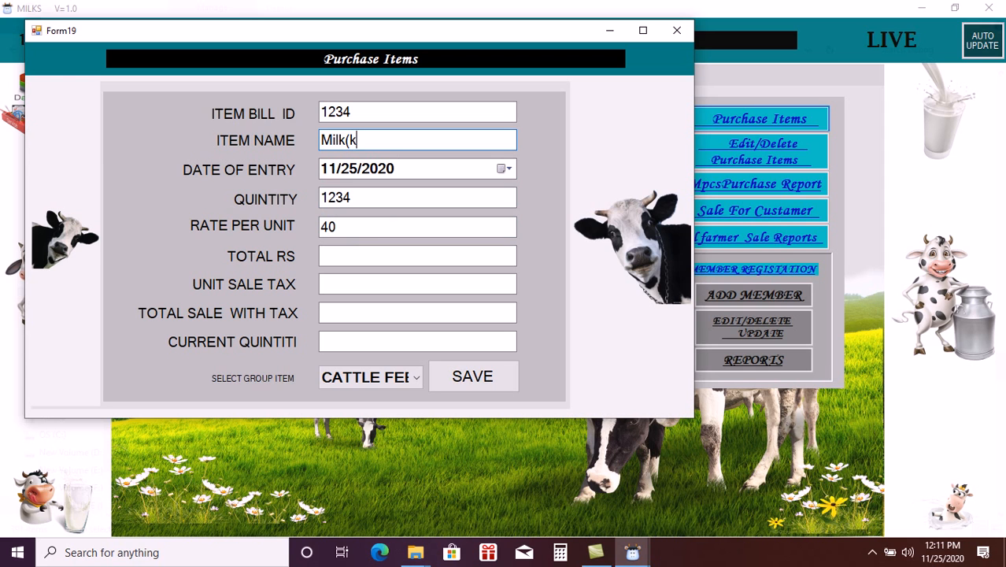
- Edit the item name to read Milk(1kg-rs-40)
key(BackSpace)
text(kg/)
key(BackSpace)
key(BackSpace)
key(BackSpace)
text(1kg))
key(BackSpace)
text(/4)
text(0))
key(BackSpace)
key(BackSpace)
key(BackSpace)
key(BackSpace)
text(-p-)
key(BackSpace)
key(BackSpace)
text(rs-40))
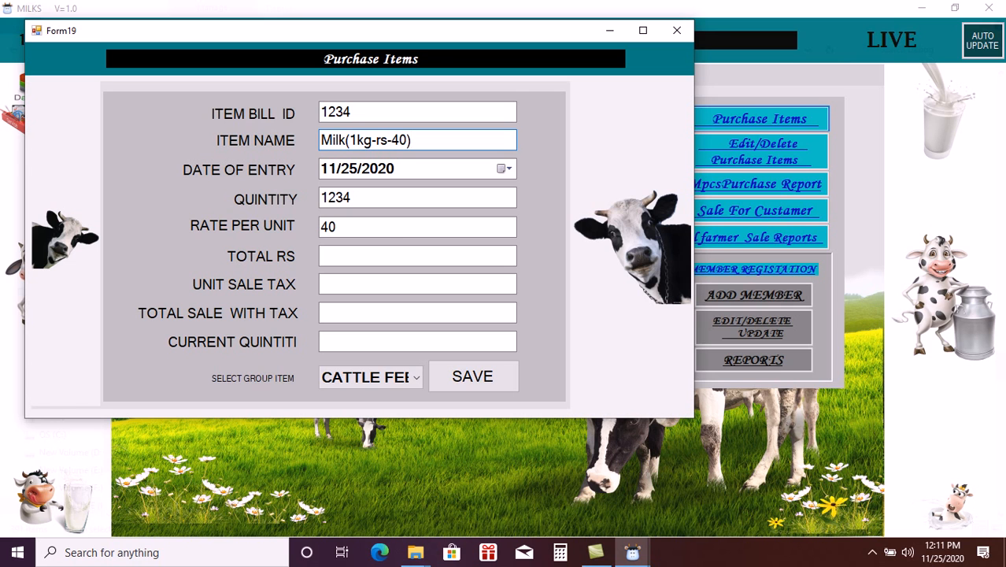
- Calculate the total of 49360, enter tax 0, and set current quantity 1234
click(352, 227)
click(346, 259)
click(350, 282)
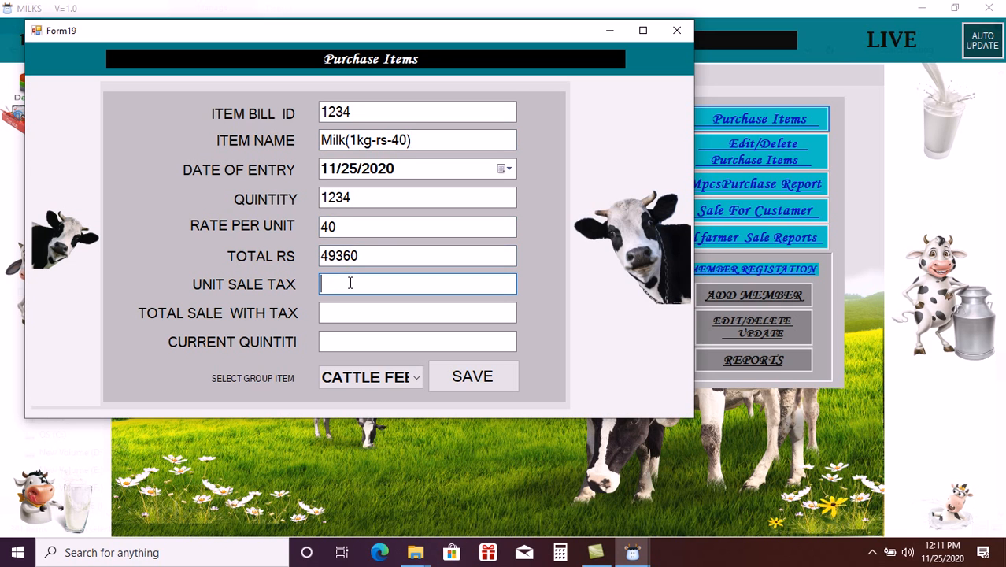
text(0)
click(355, 314)
click(360, 341)
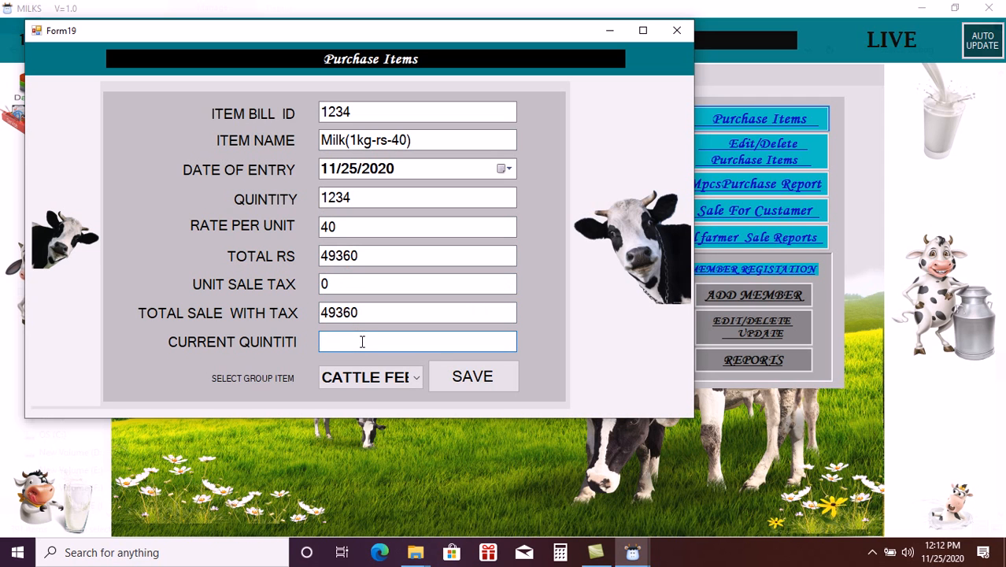
text(1234)
- Assign the MILK group and save the milk purchase
click(387, 378)
click(419, 381)
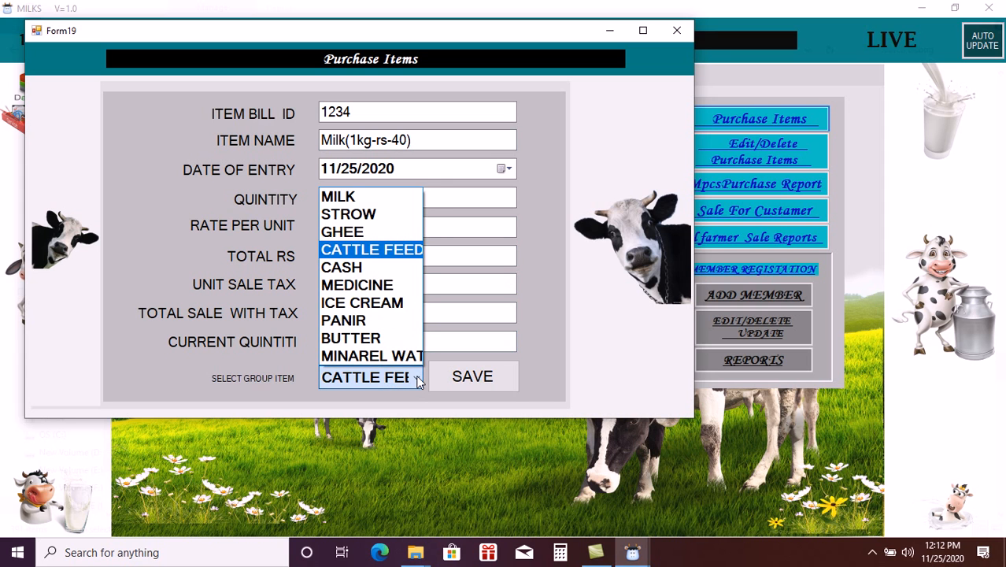
click(370, 198)
click(480, 383)
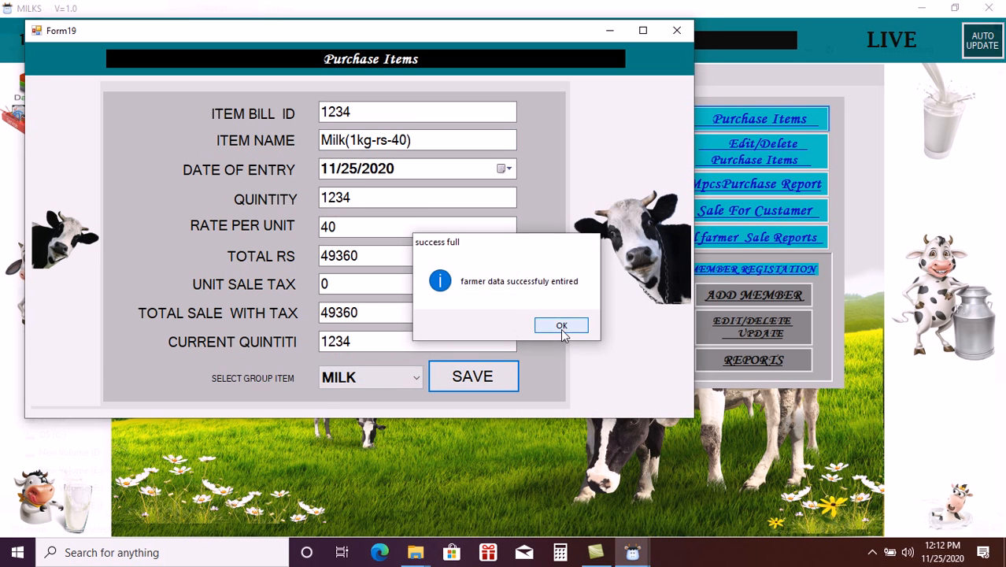
click(561, 326)
- Choose the CASH group, enter bill ID 1234512 and item name cash
click(412, 380)
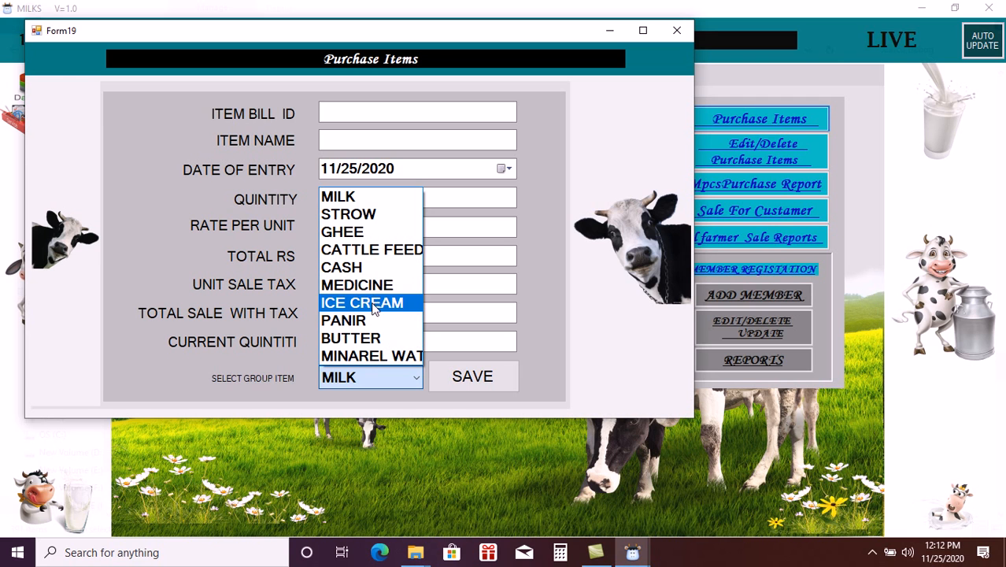
click(362, 267)
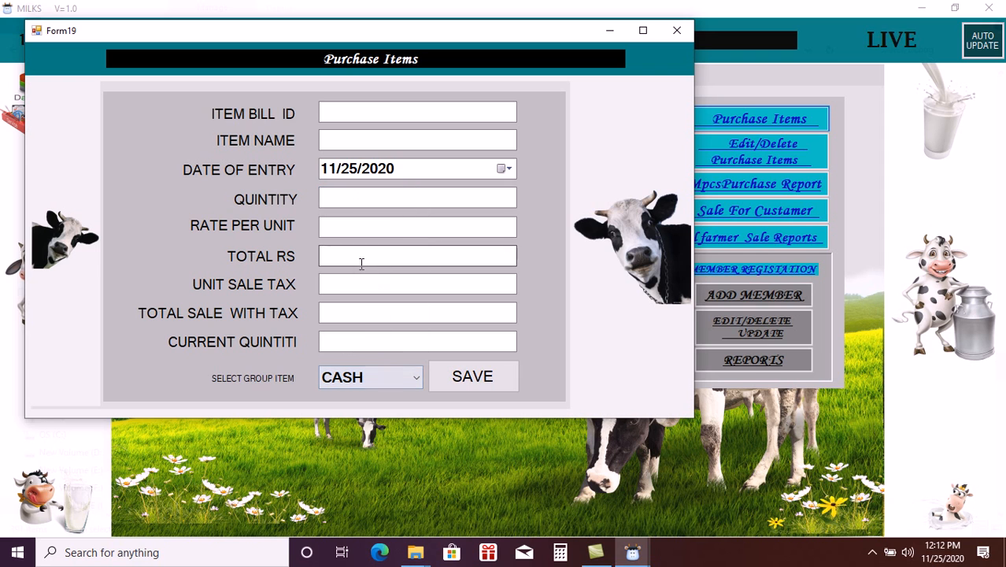
click(388, 117)
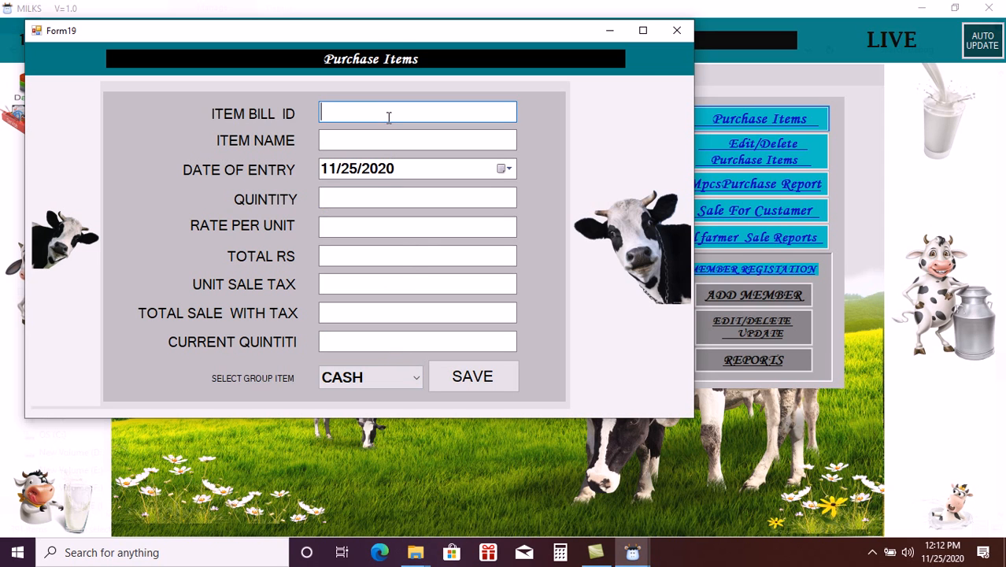
text(12345)
click(380, 142)
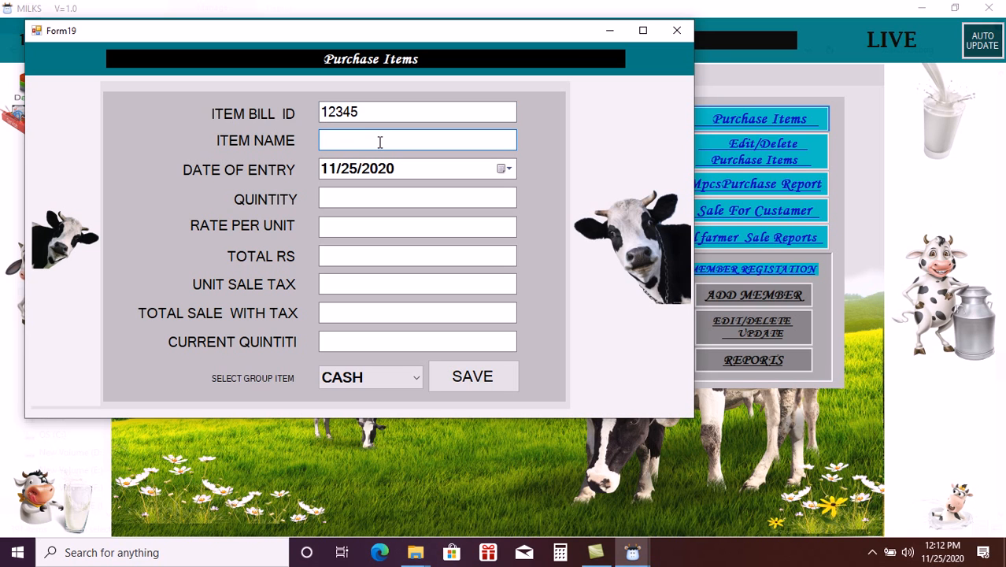
click(369, 111)
text(12)
click(354, 135)
text(cash)
- Enter quantity 123411 at rate 1 and calculate the total
click(354, 197)
text(1234)
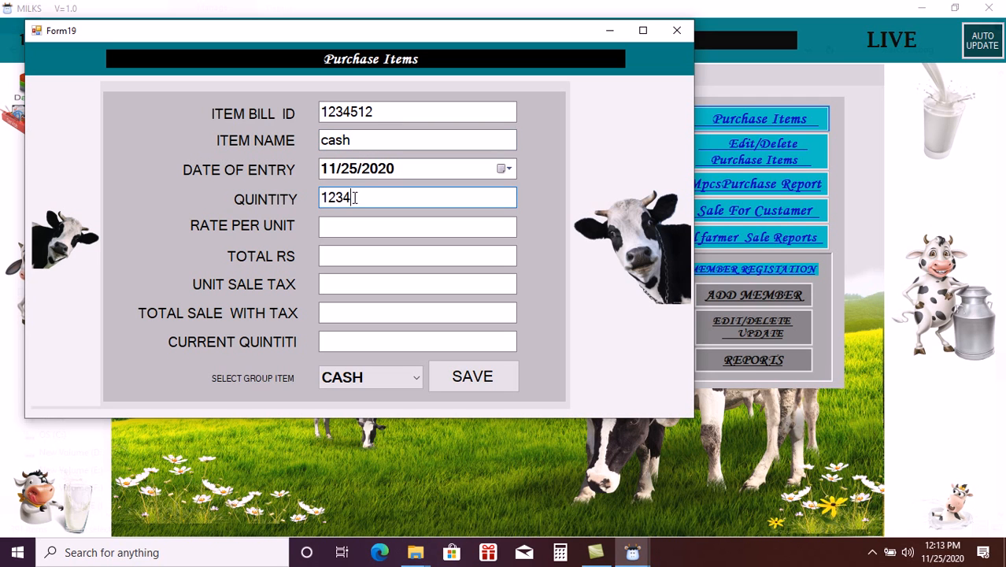
text(11)
click(336, 225)
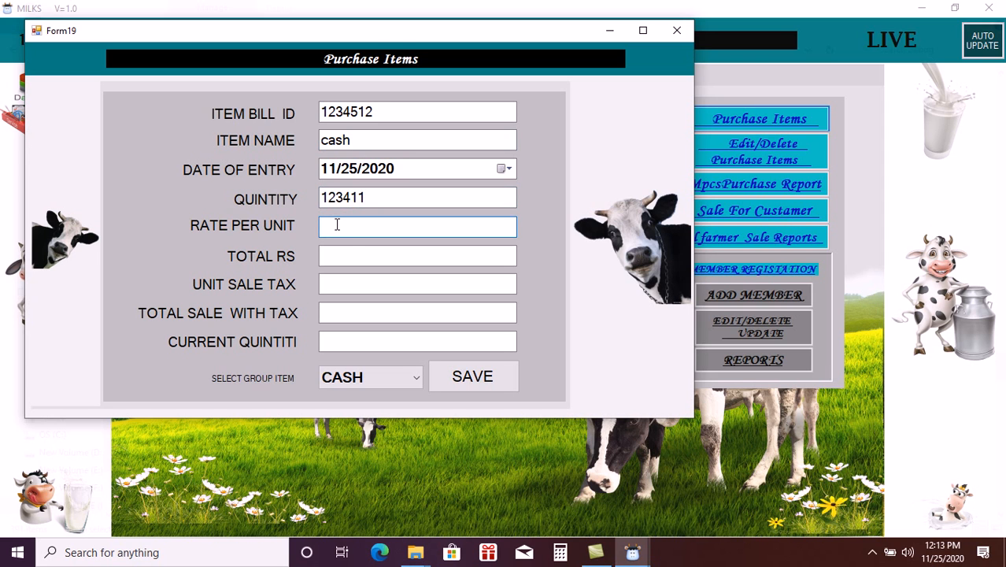
text(1)
click(340, 255)
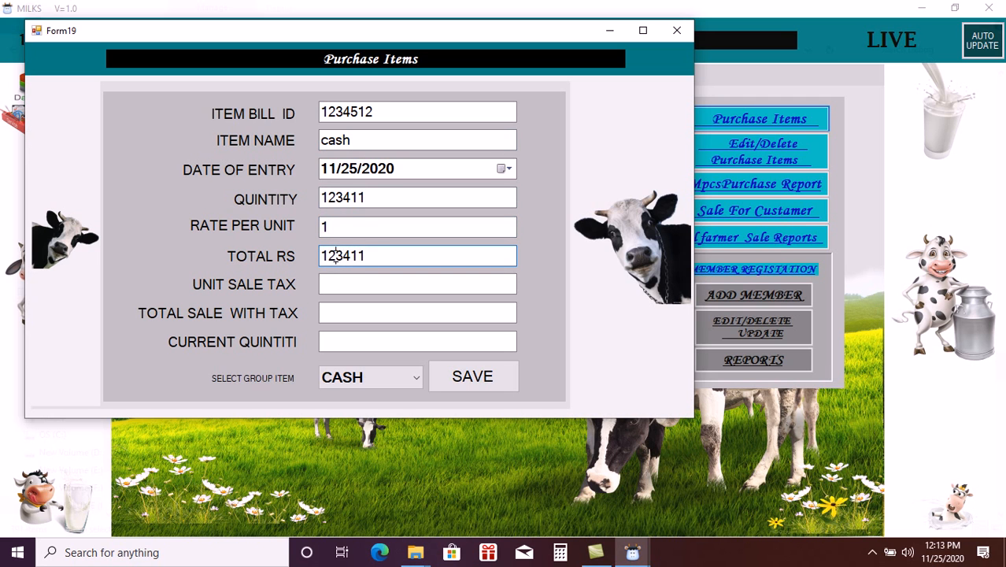
- Set tax to 0 and current quantity to 123411, then save the cash entry
click(352, 279)
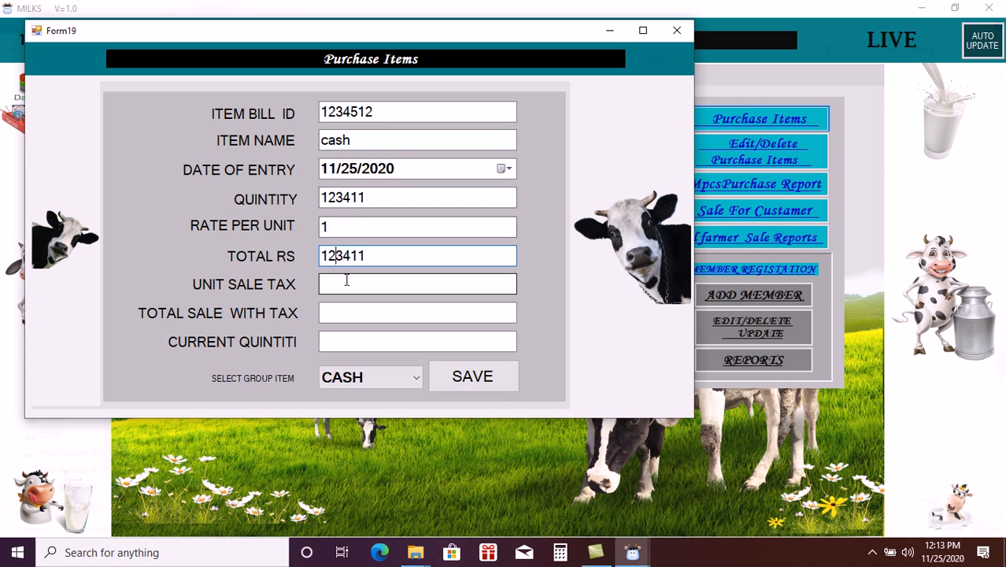
text(1)
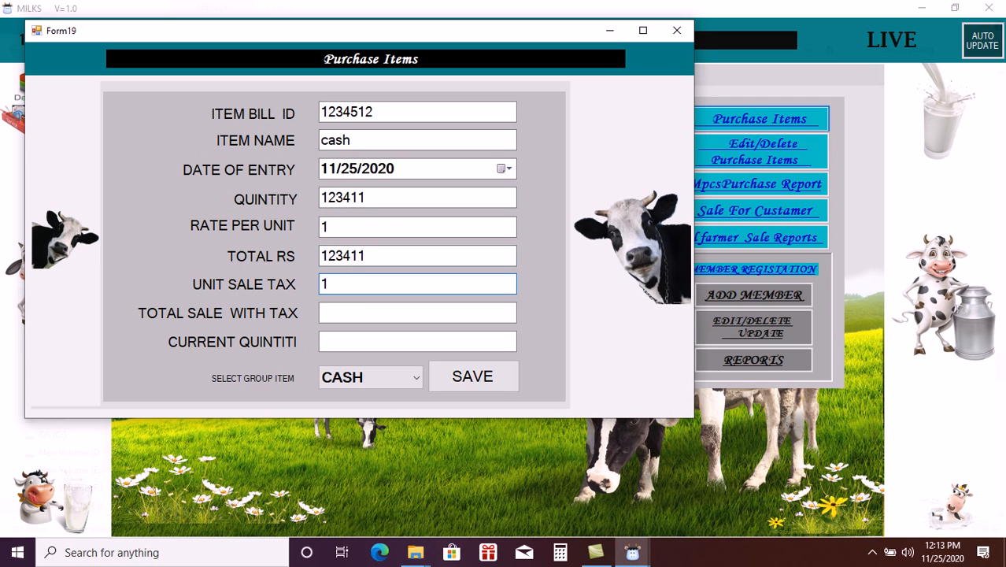
key(BackSpace)
text(0)
click(349, 311)
click(353, 344)
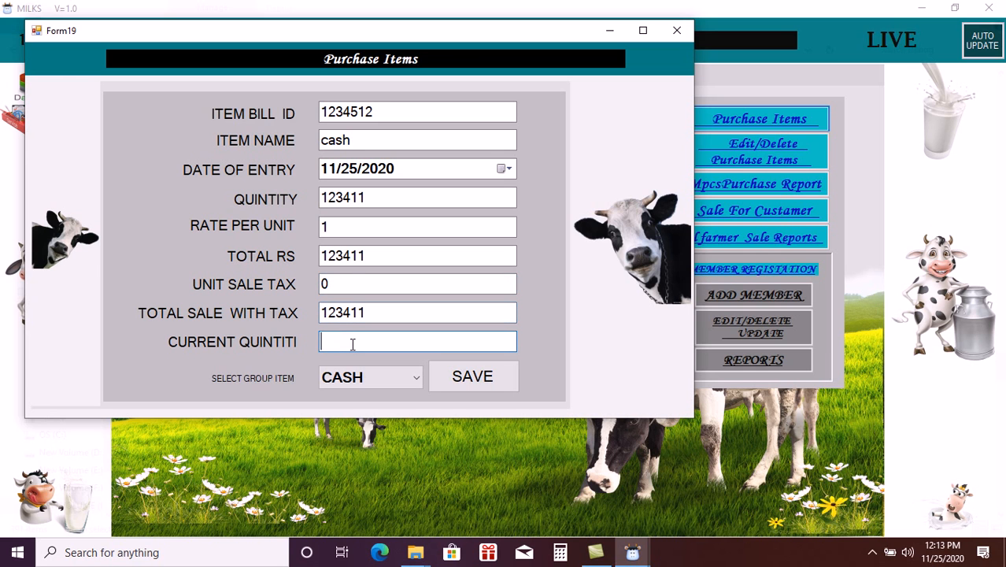
text(123411)
click(476, 387)
click(556, 322)
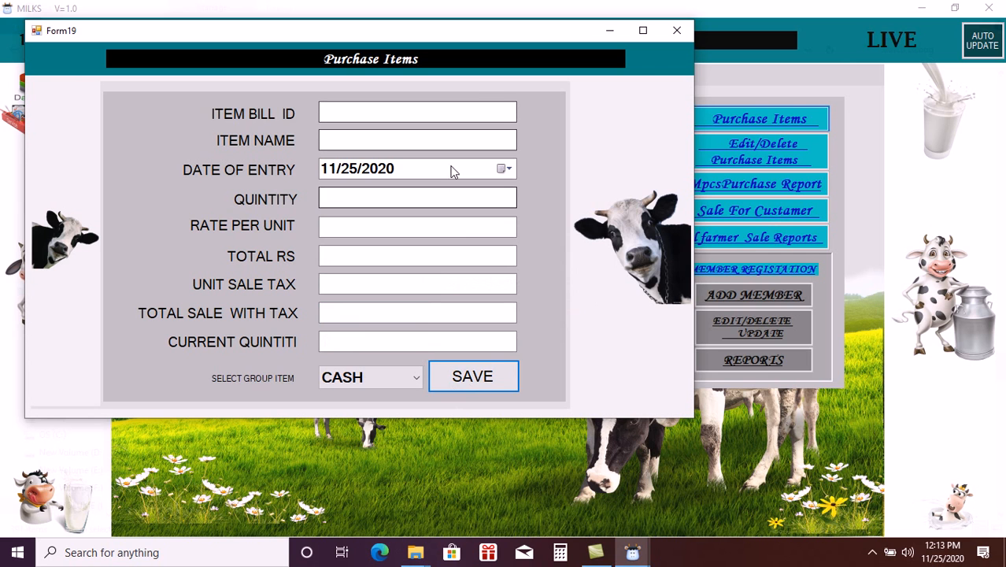
- Enter bill ID 12345, choose the MEDICINE group, and name the item MEDICINE
click(415, 111)
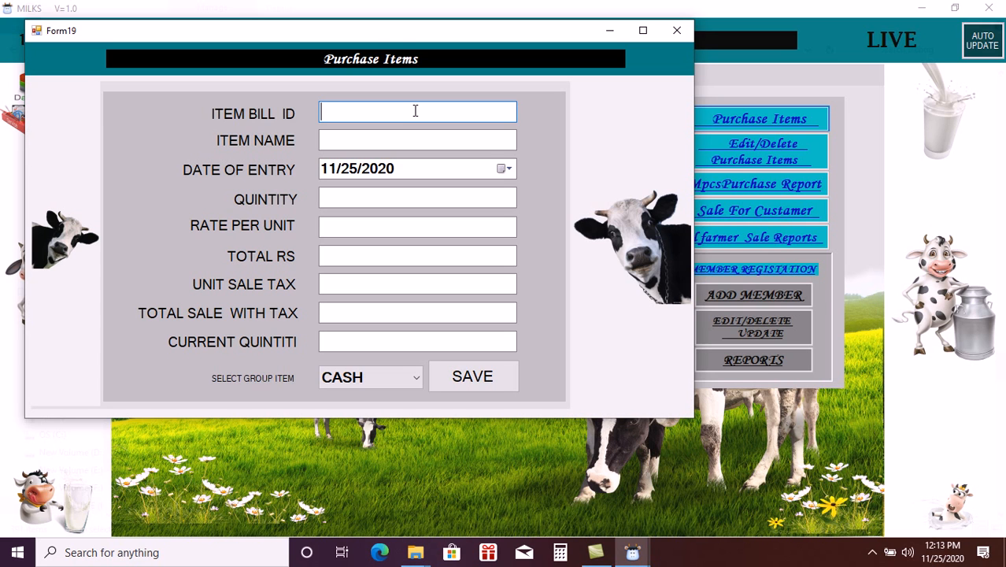
text(12345)
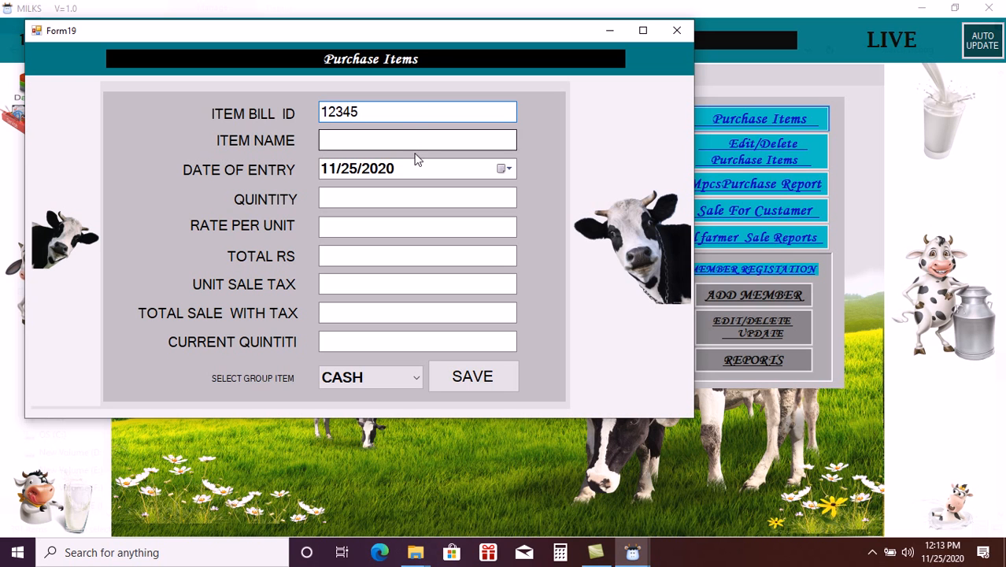
click(414, 143)
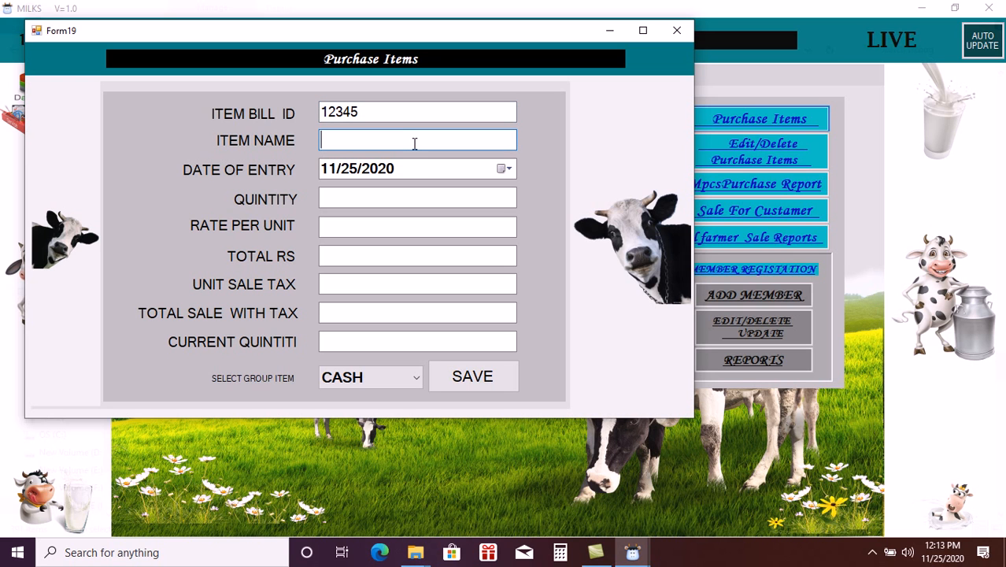
click(414, 378)
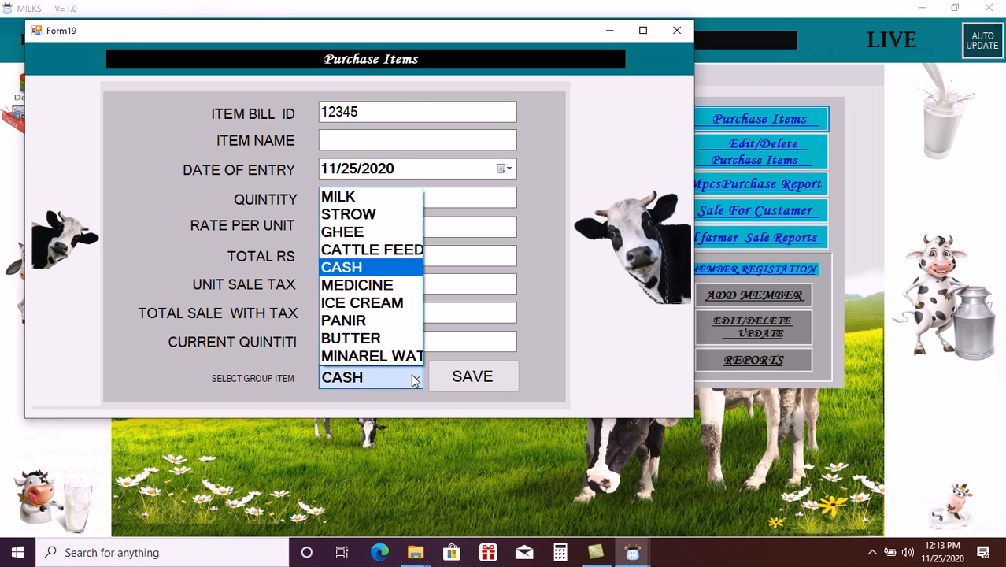
click(373, 285)
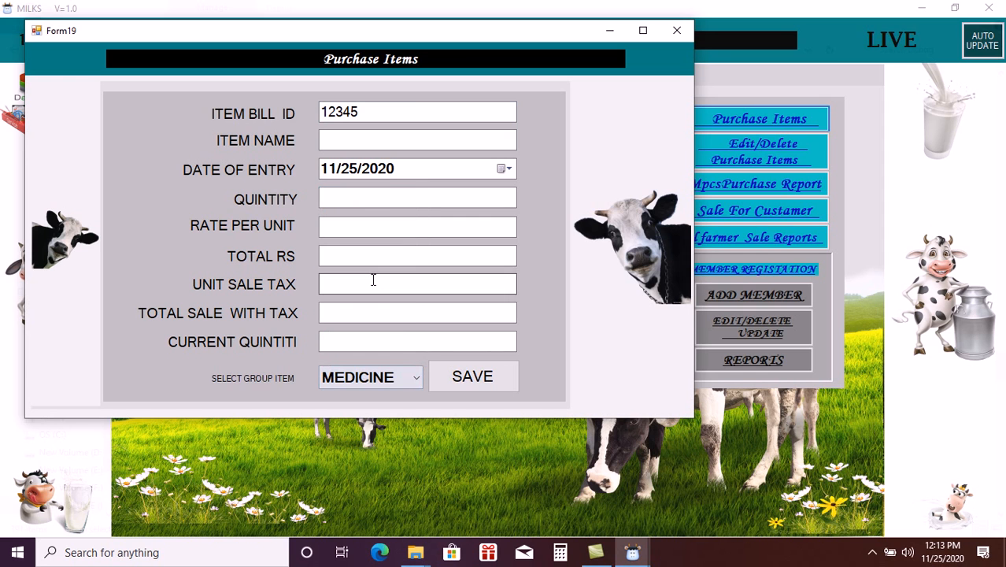
click(386, 141)
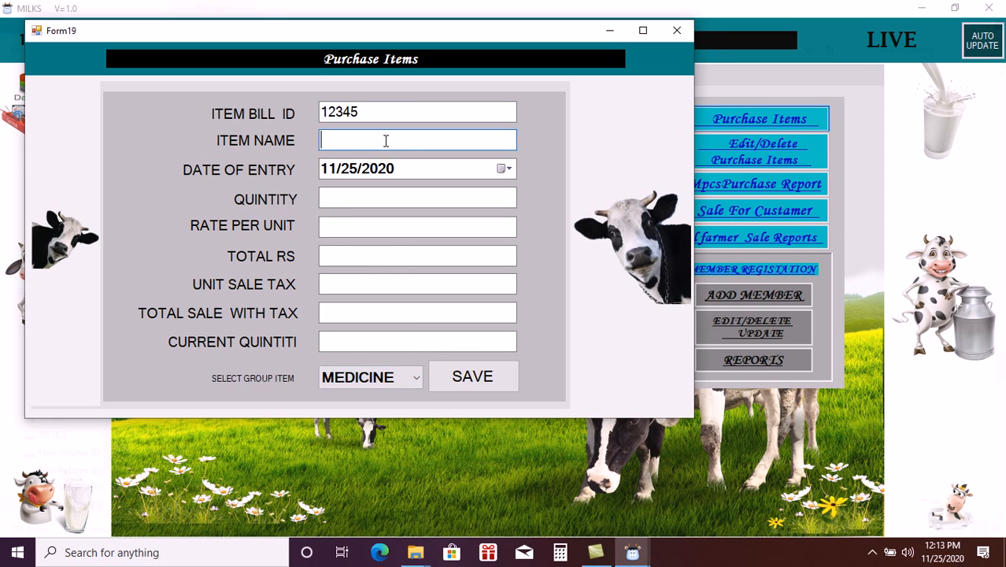
text(me)
key(BackSpace)
key(BackSpace)
text(MEDICINE)
- Set the quantity to 1000000
key(Tab)
key(Tab)
text(12)
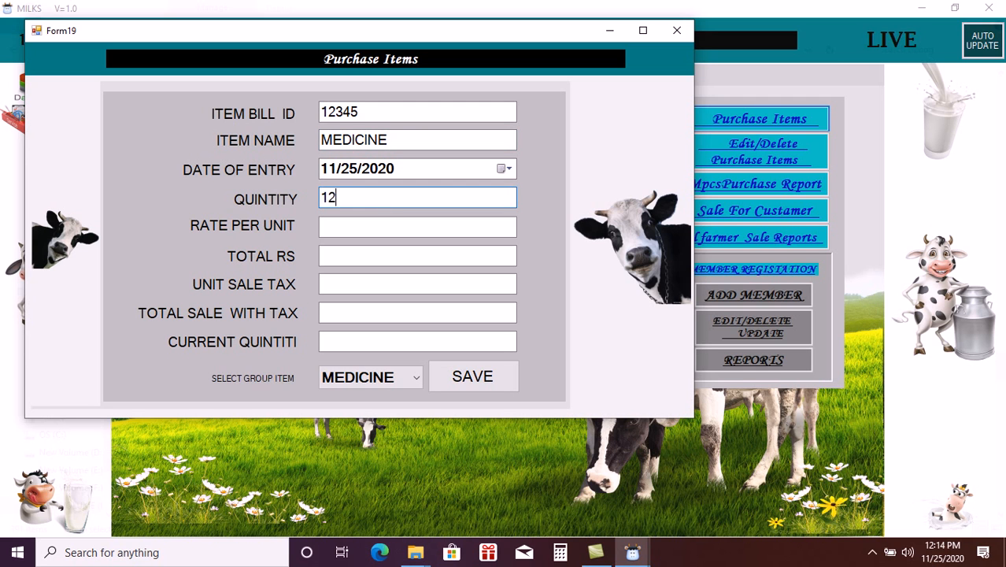
key(BackSpace)
text(11)
key(BackSpace)
key(BackSpace)
text(000000)
key(Left)
key(Left)
key(Left)
key(Left)
key(Left)
key(Left)
- Enter rate 1 and tax 0 to get a total of 1000000
click(374, 226)
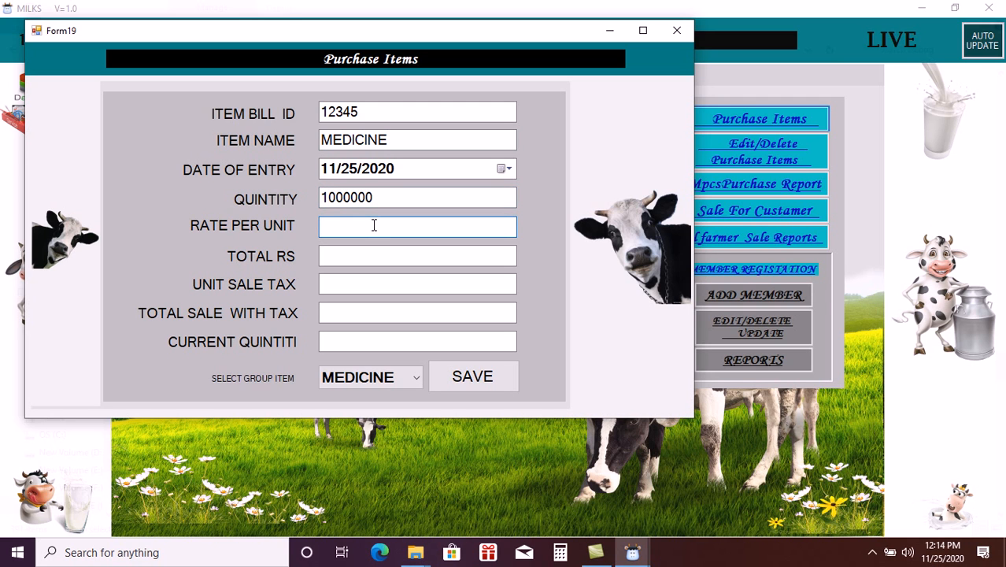
text(1)
click(365, 285)
text(0)
click(379, 312)
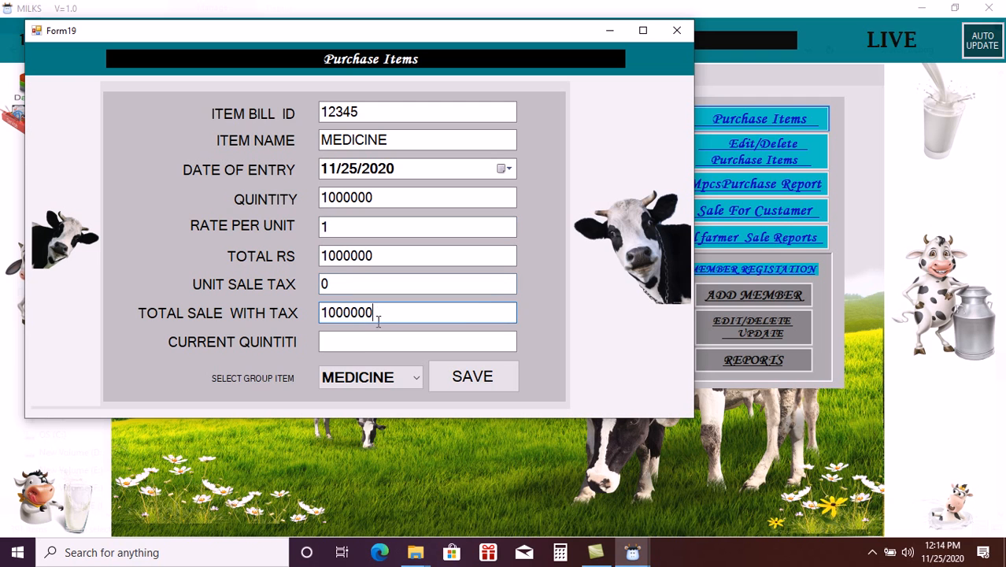
click(376, 338)
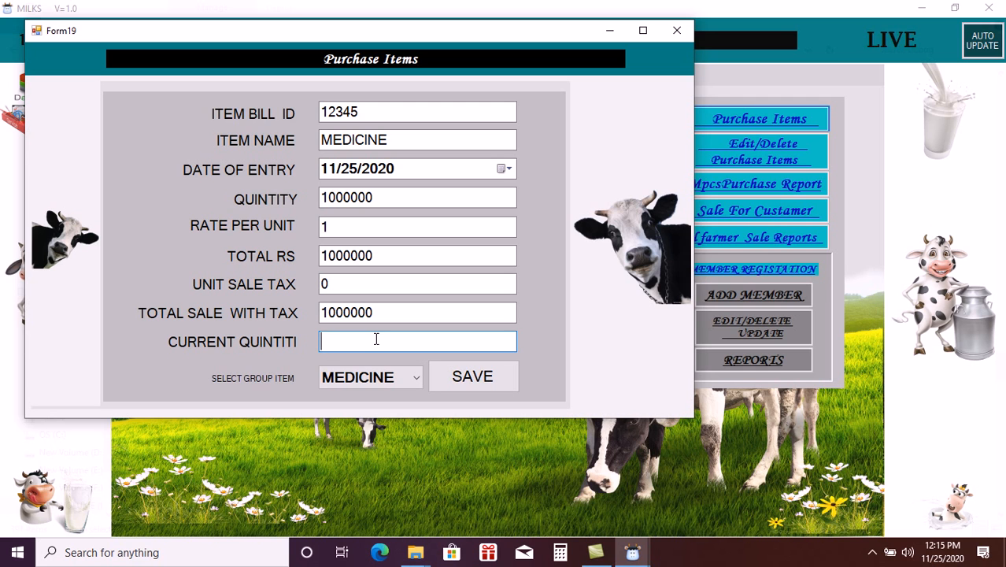
- Enter current quantity 100000 and save the MEDICINE purchase item, confirming the success message
text(100000)
click(459, 373)
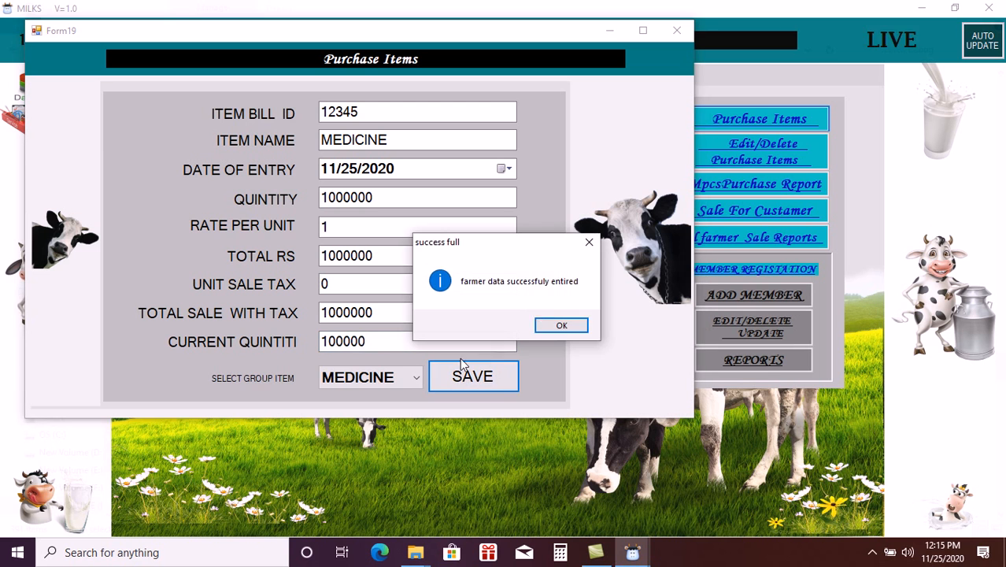
click(560, 327)
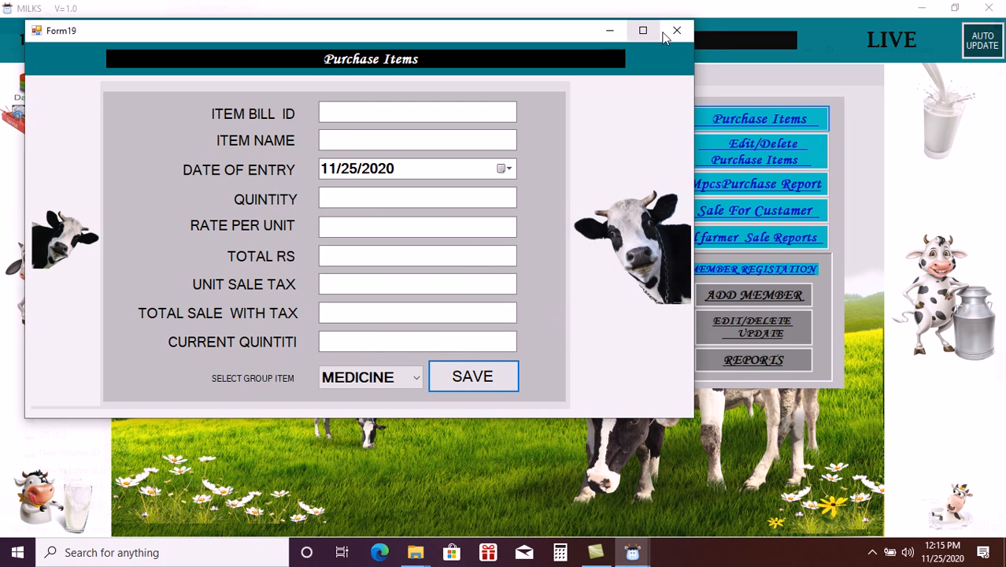
- Close the purchase entry form, briefly open Edit/Delete Purchase Items, then close it too
click(676, 33)
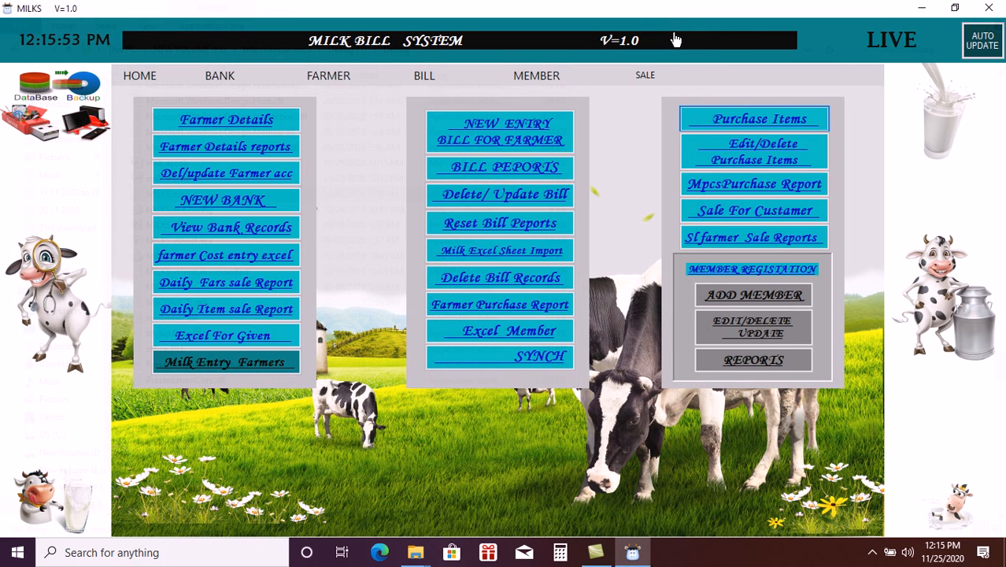
click(721, 161)
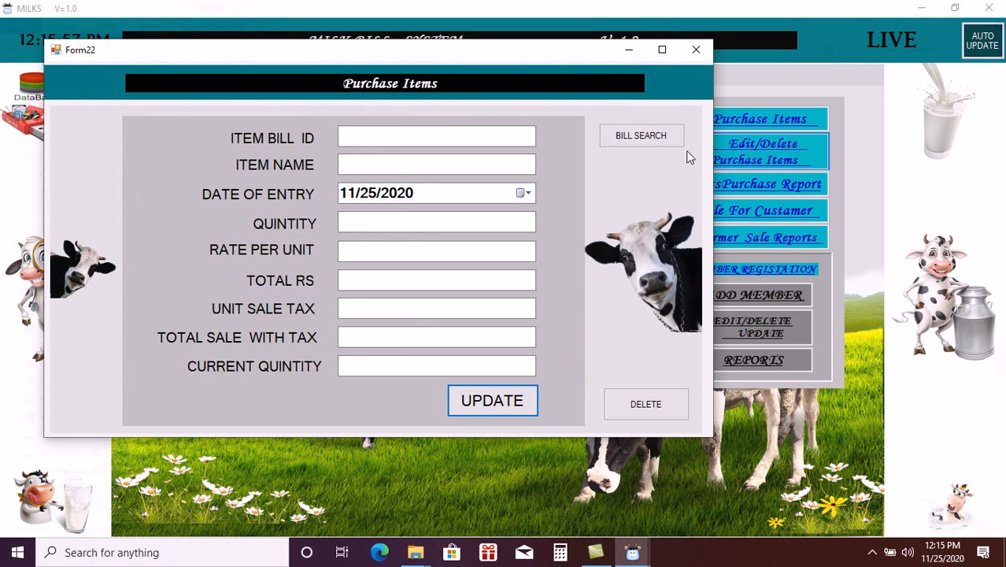
click(479, 137)
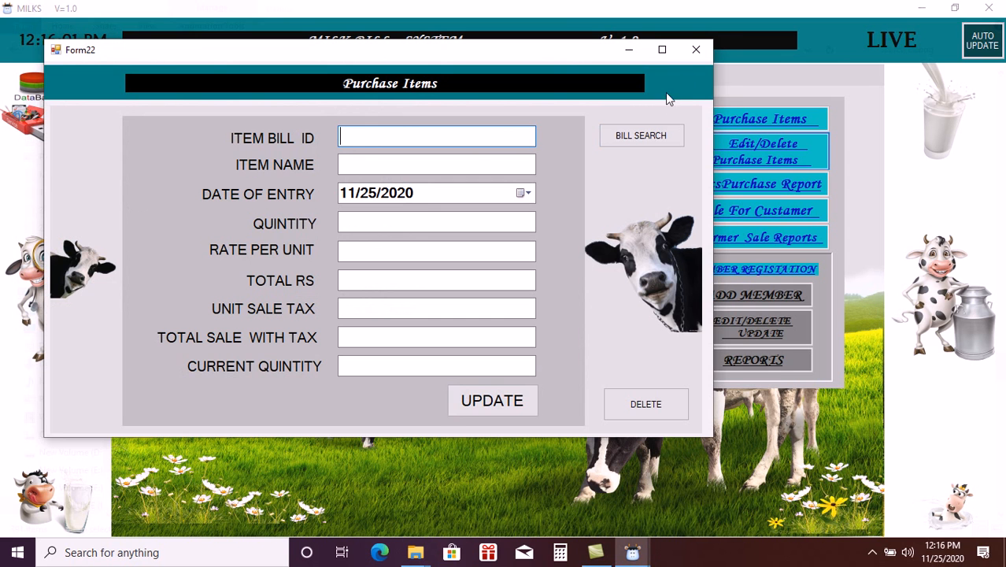
click(698, 50)
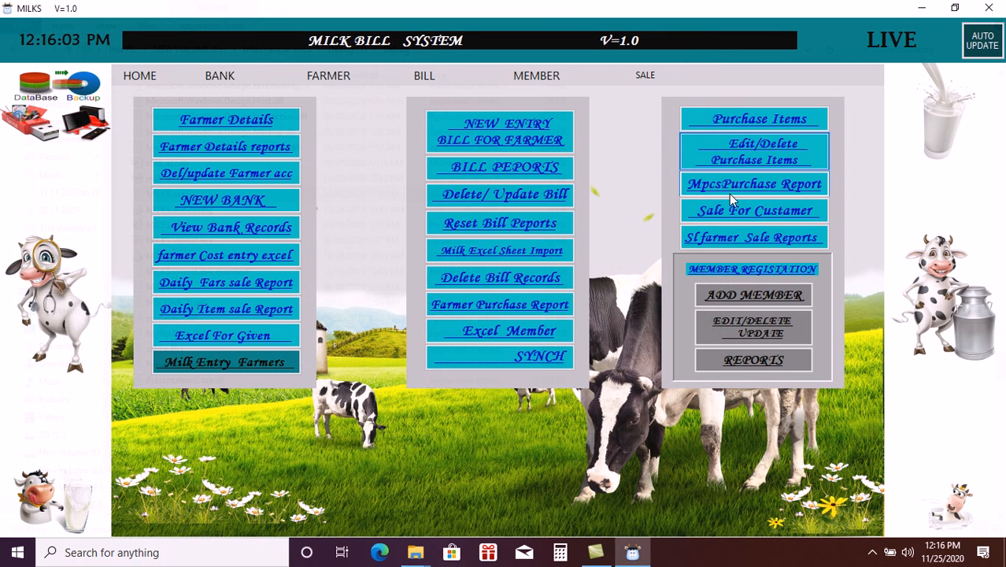
click(738, 186)
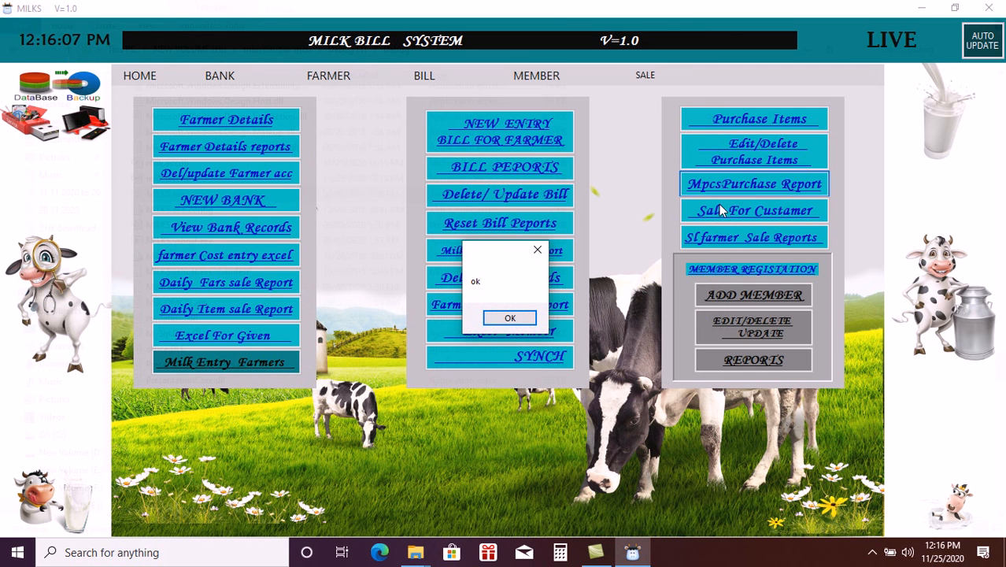
click(514, 317)
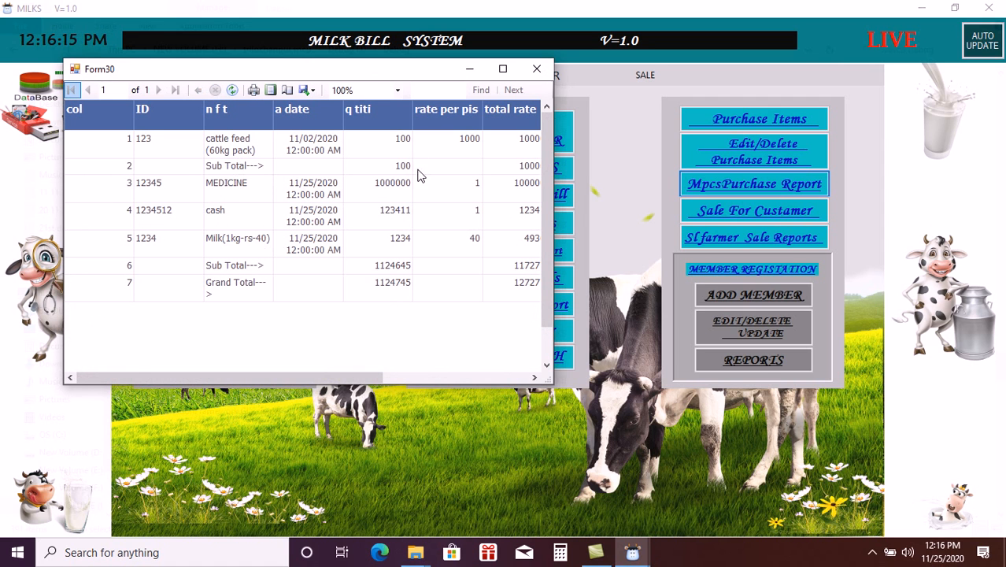
click(536, 69)
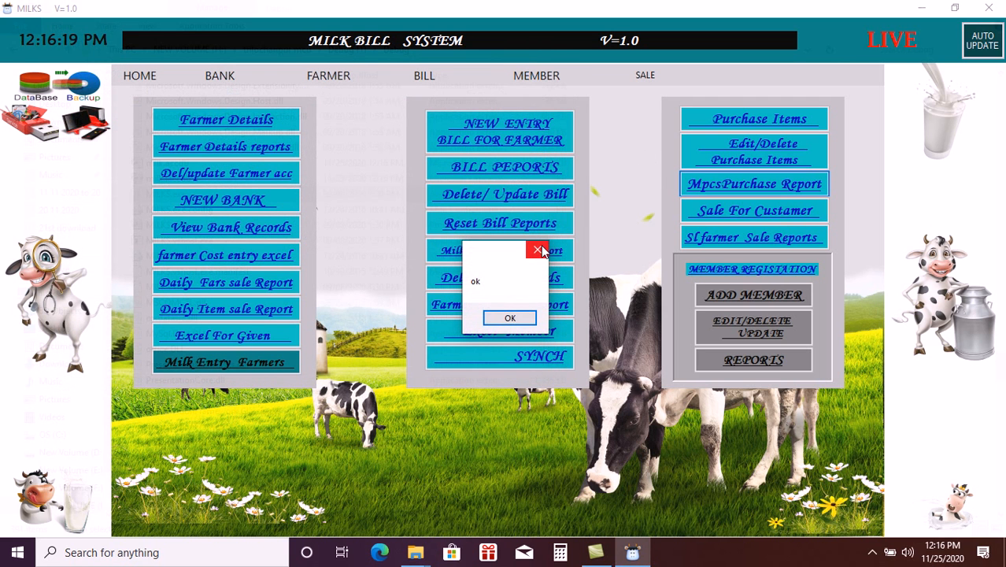
click(541, 251)
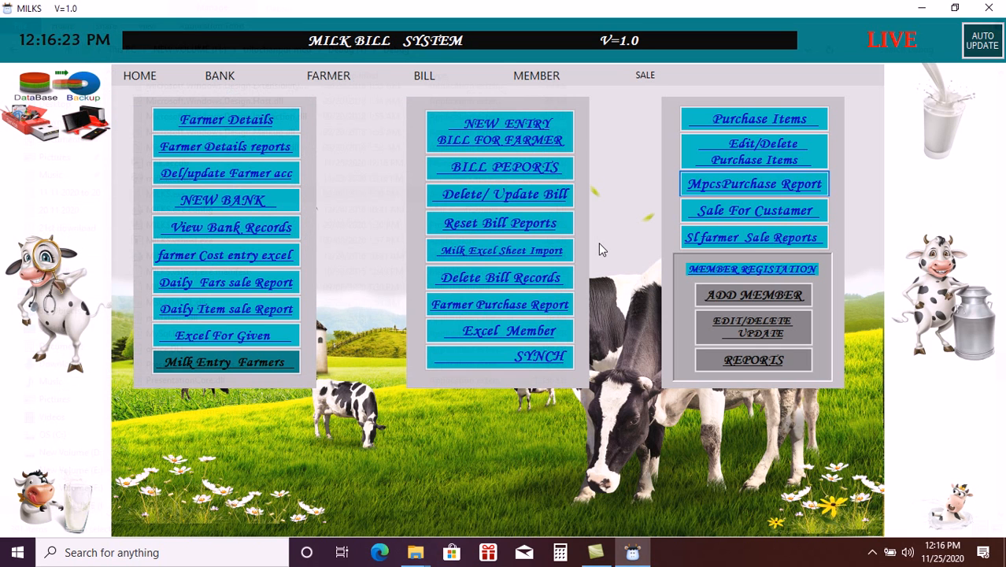
click(739, 211)
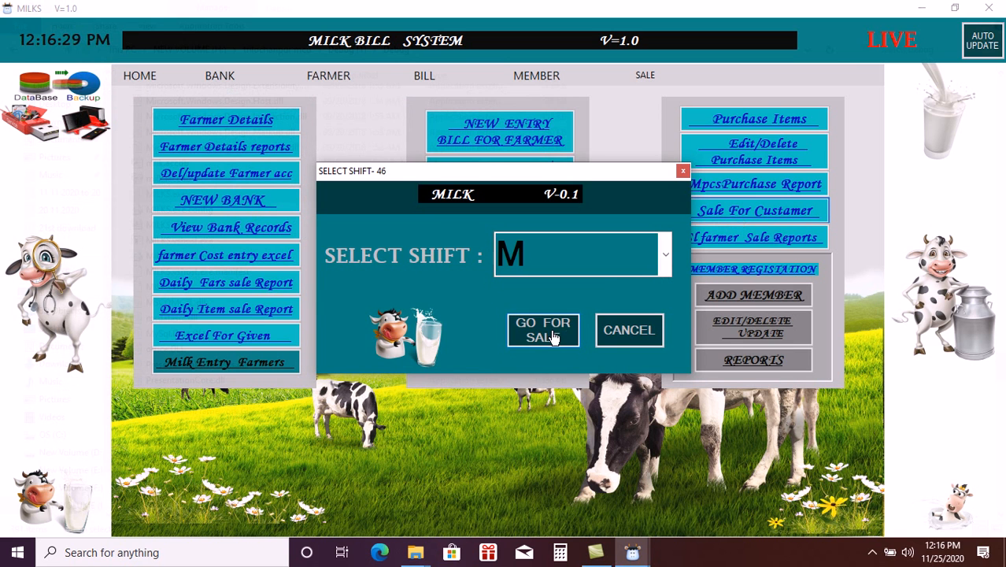
click(543, 330)
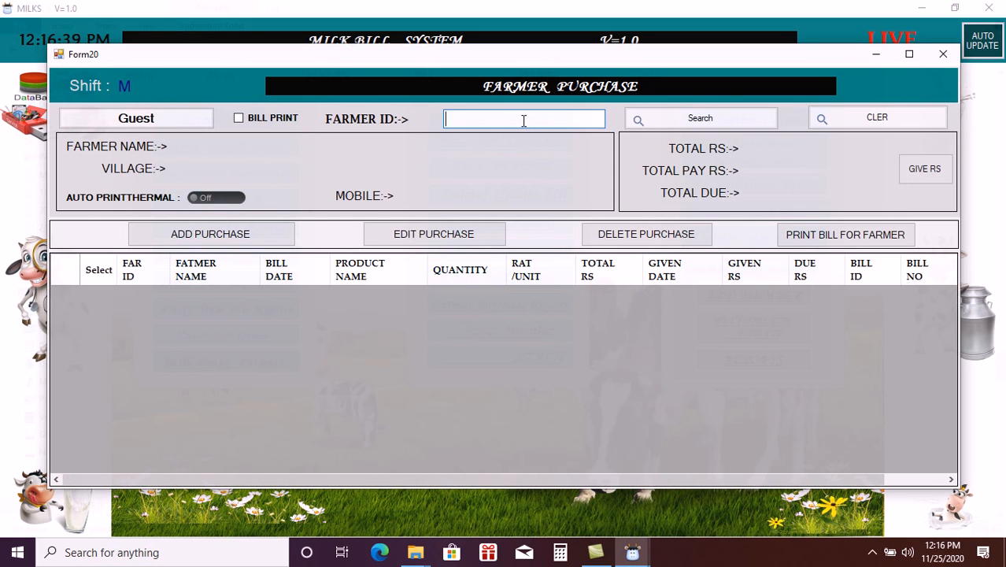
click(941, 58)
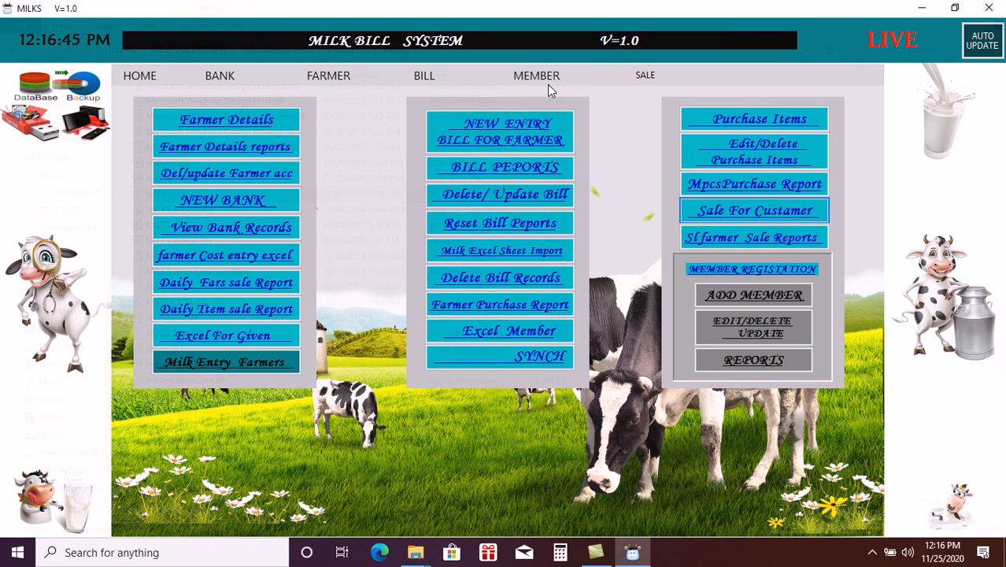
- In Farmer Details, enter farmer ID 0, name GUEST and village address ALL
click(244, 118)
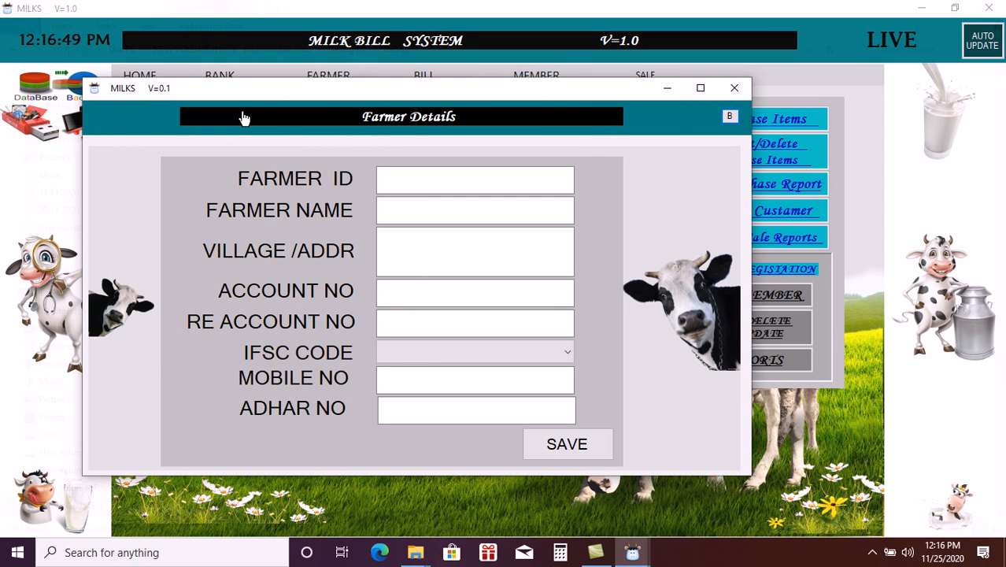
click(413, 186)
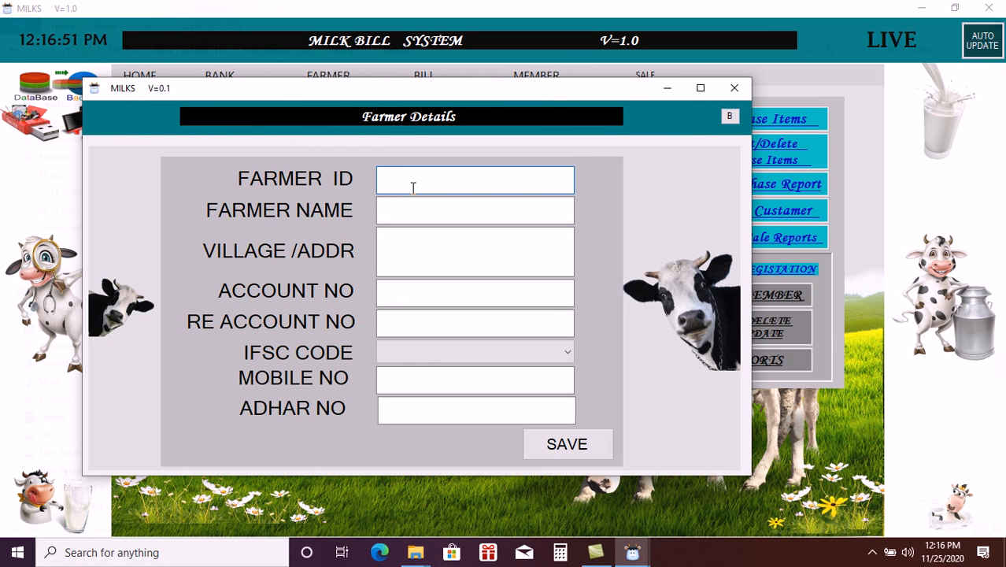
text(0)
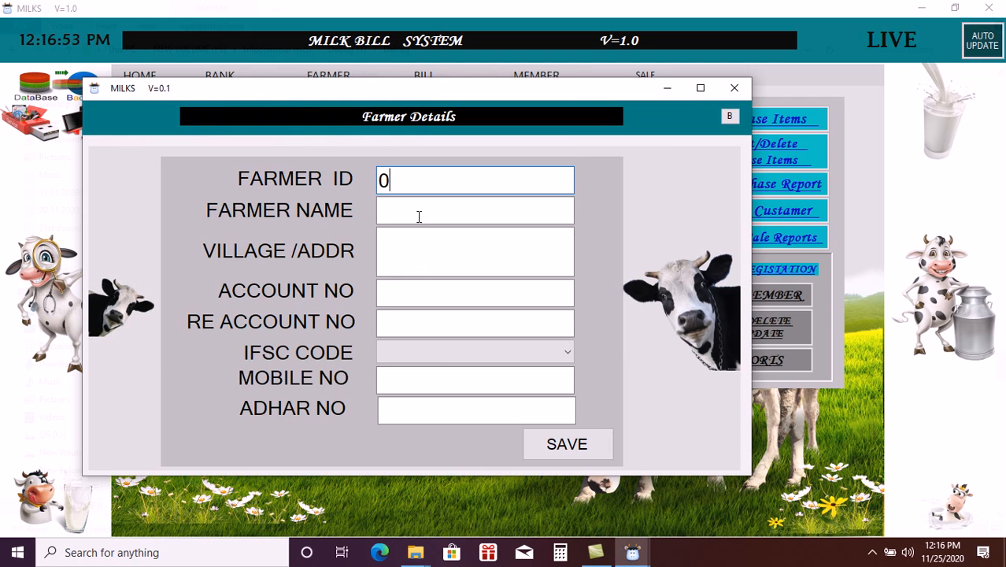
click(437, 209)
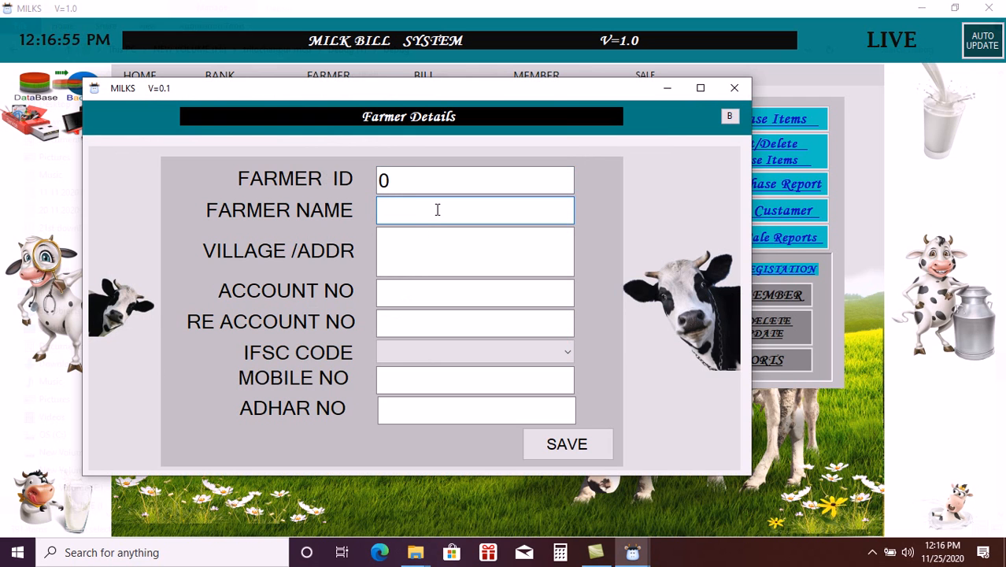
text(GUEST)
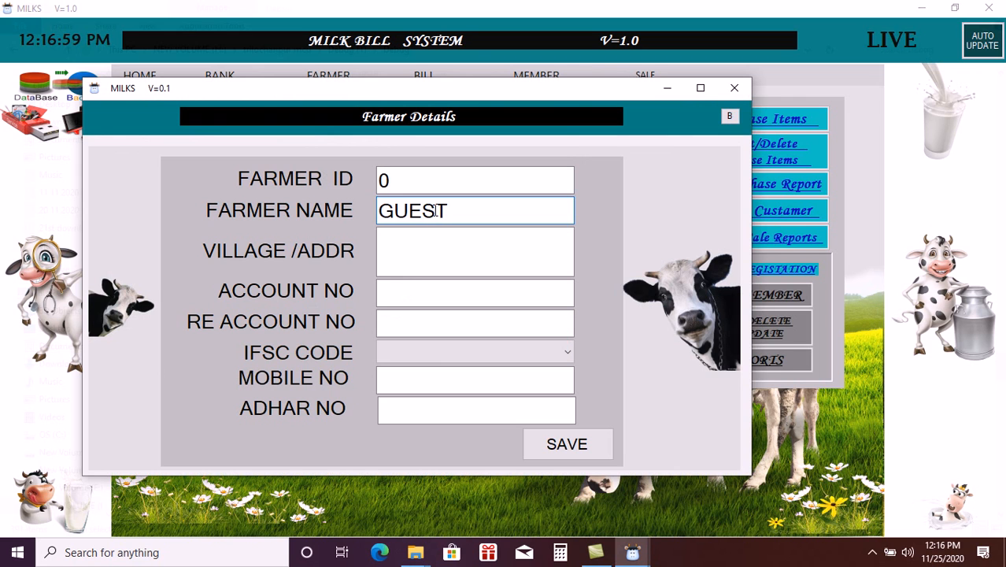
click(423, 247)
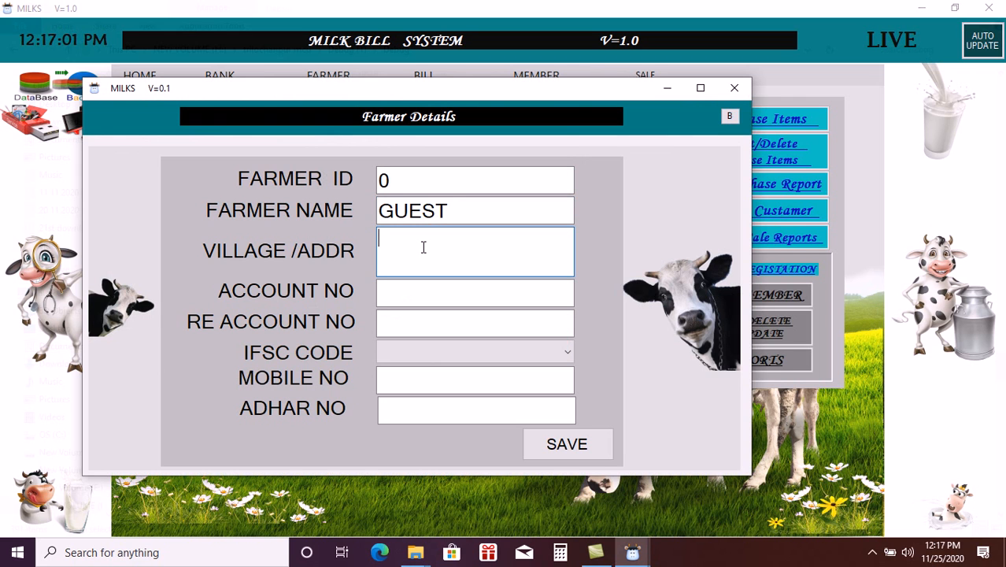
text(ALL)
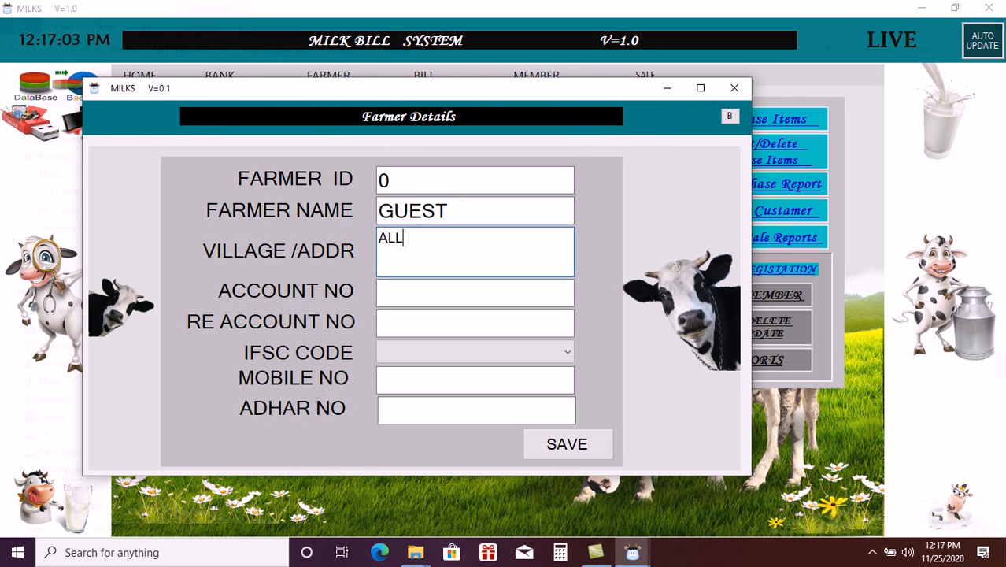
- Set both account number fields to 0 and the bank IFSC to nonmember
click(440, 294)
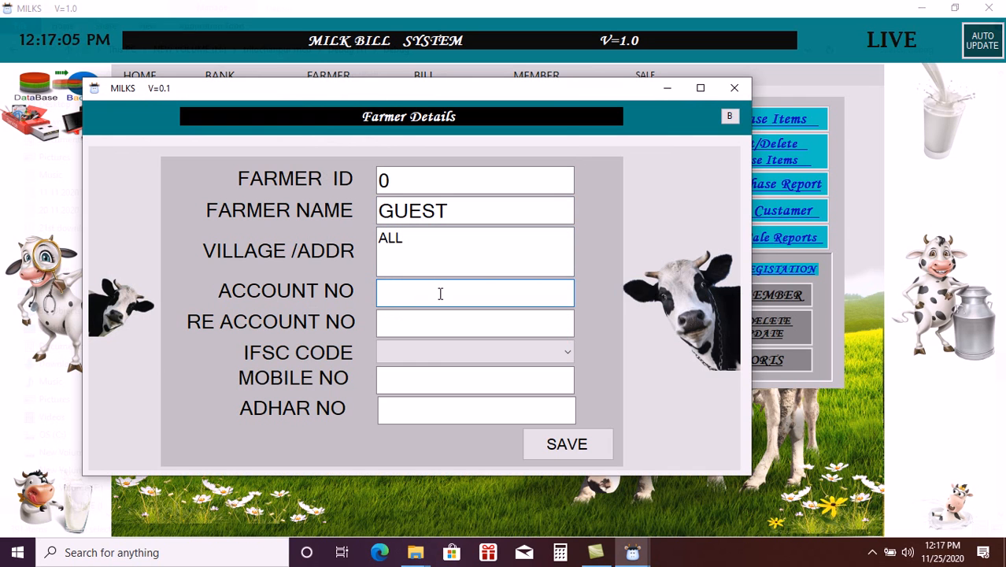
text(0)
click(456, 331)
text(0)
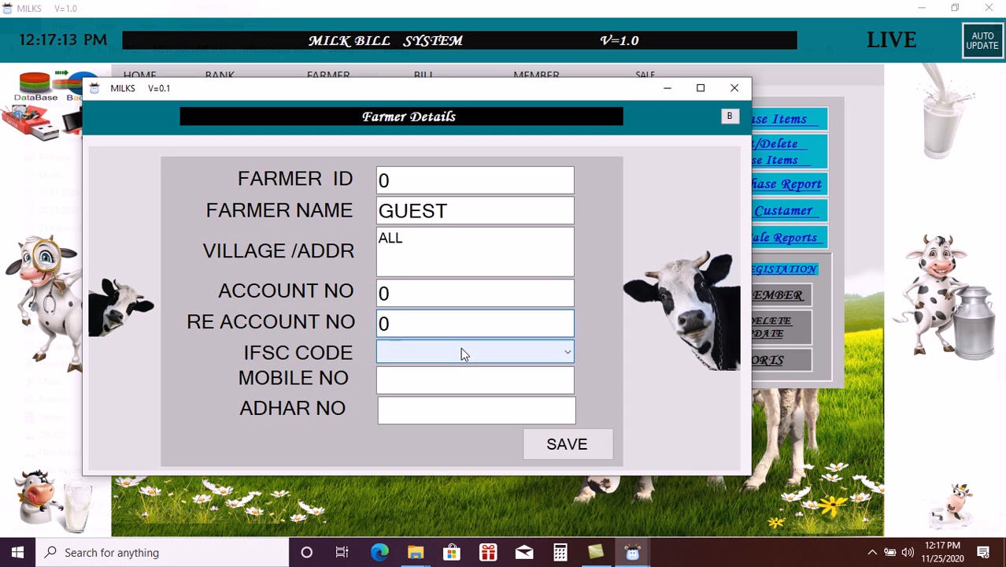
click(462, 351)
click(424, 398)
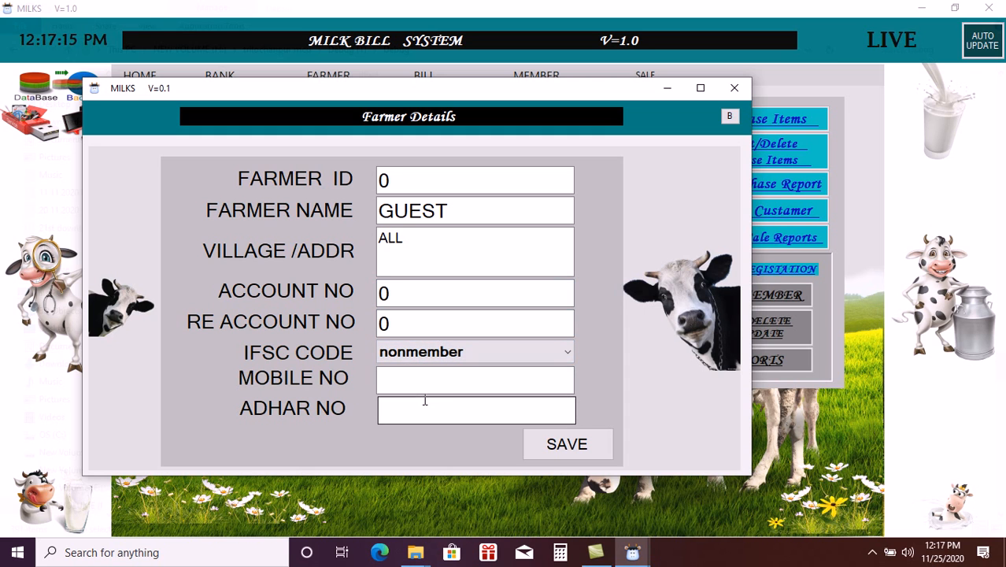
- Enter 0 for mobile and Aadhaar numbers, save the GUEST farmer, and close the form
click(450, 386)
text(0)
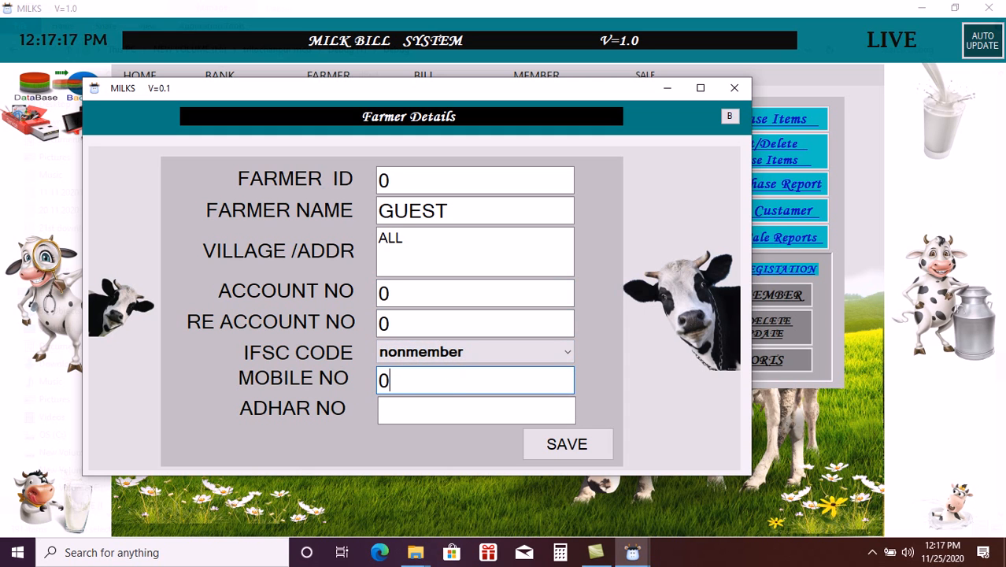
click(449, 407)
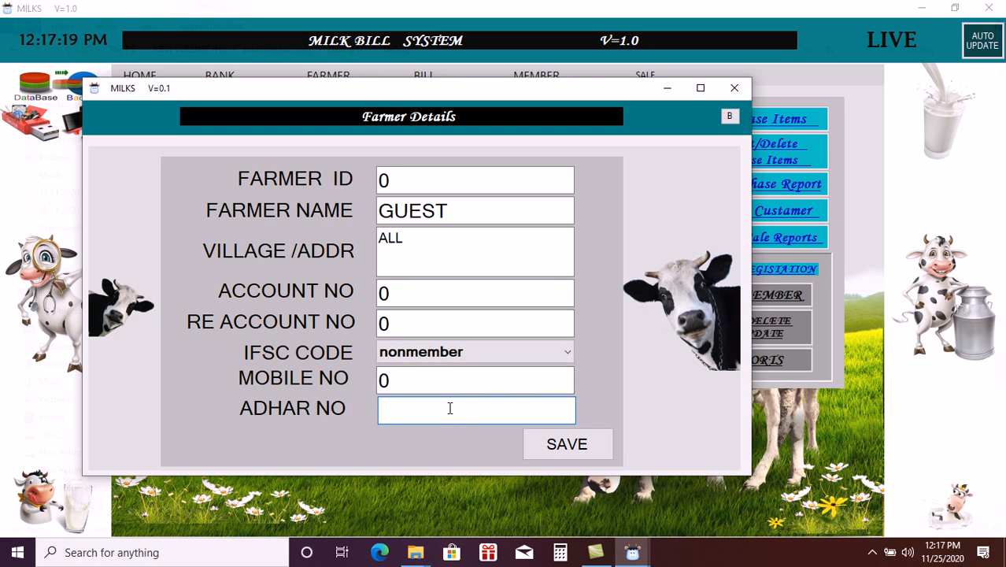
text(0)
click(575, 452)
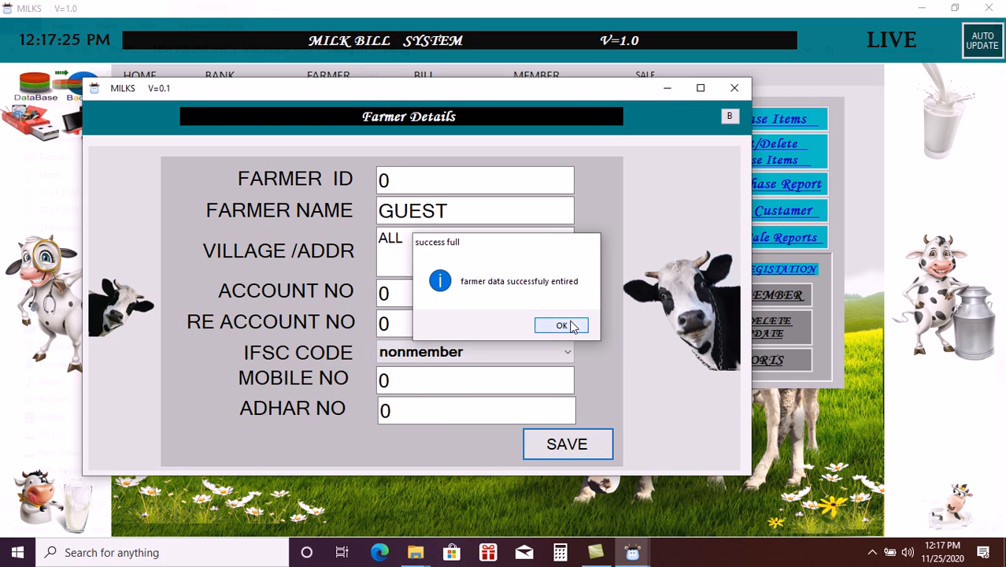
click(569, 326)
click(733, 88)
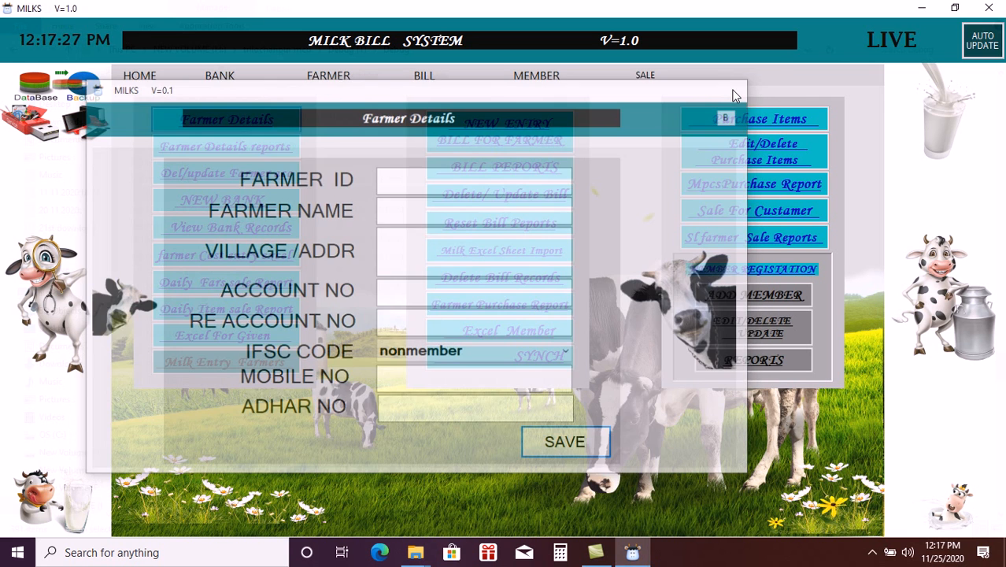
- Start a shift M sale, view the Guest purchase window, then return to the empty Farmer Purchase form
click(691, 211)
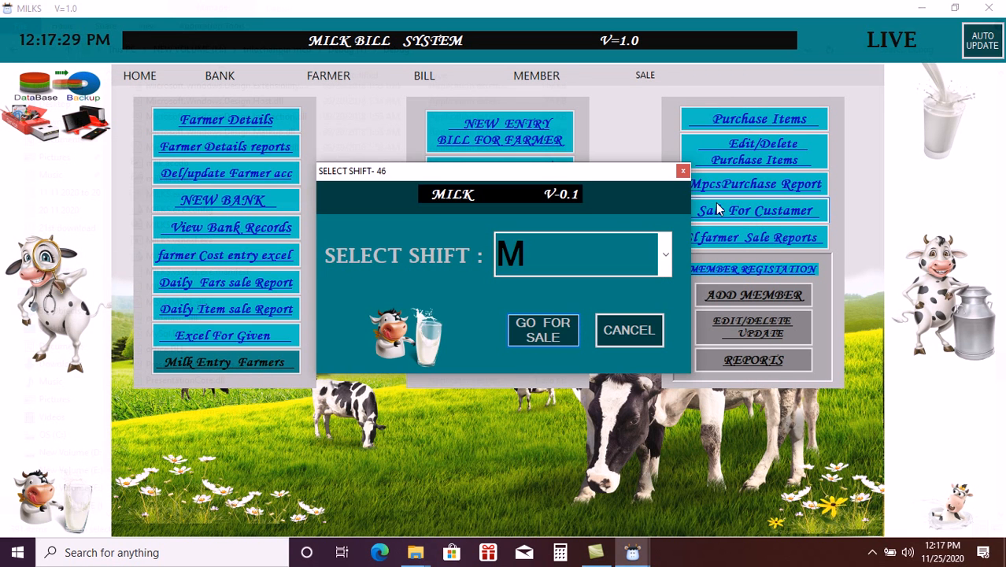
click(556, 344)
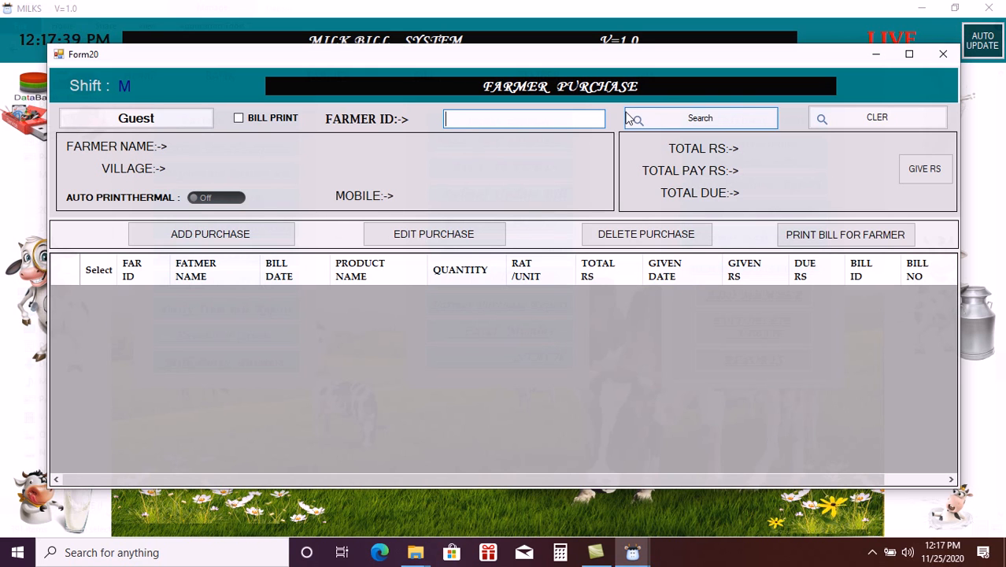
click(167, 122)
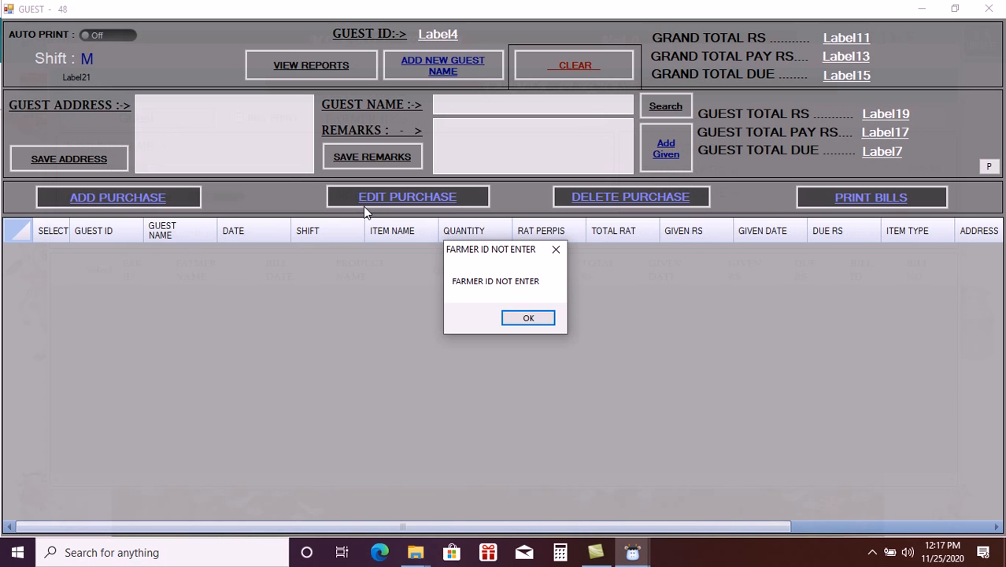
click(529, 317)
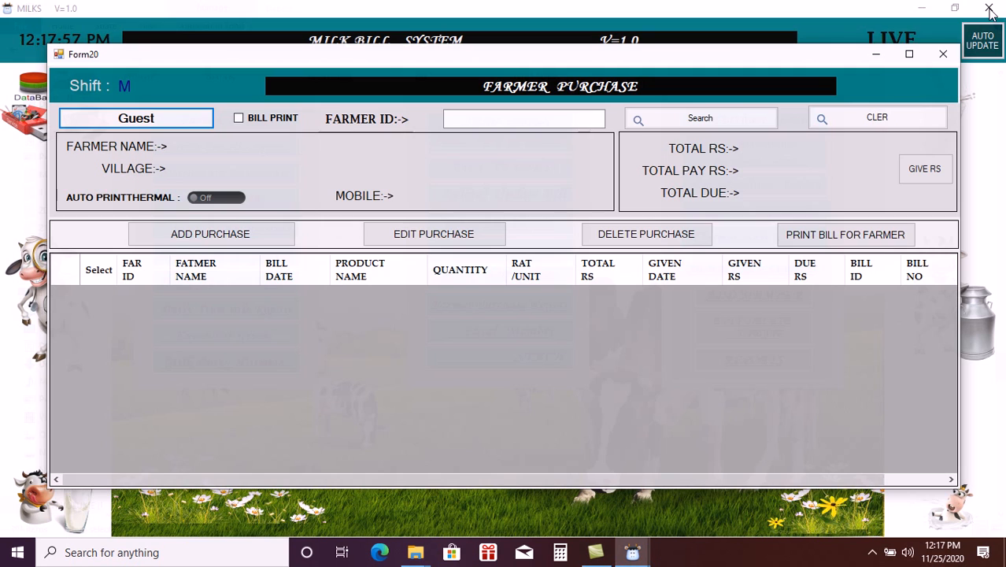
click(989, 9)
click(464, 122)
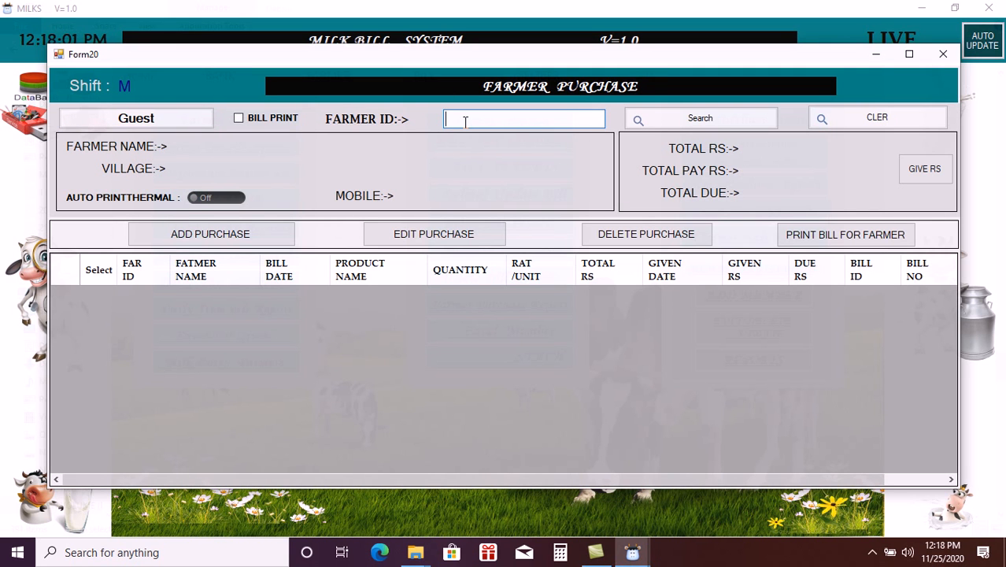
- Load farmer 1000's details and start a new purchase for that farmer
text(1000)
key(Return)
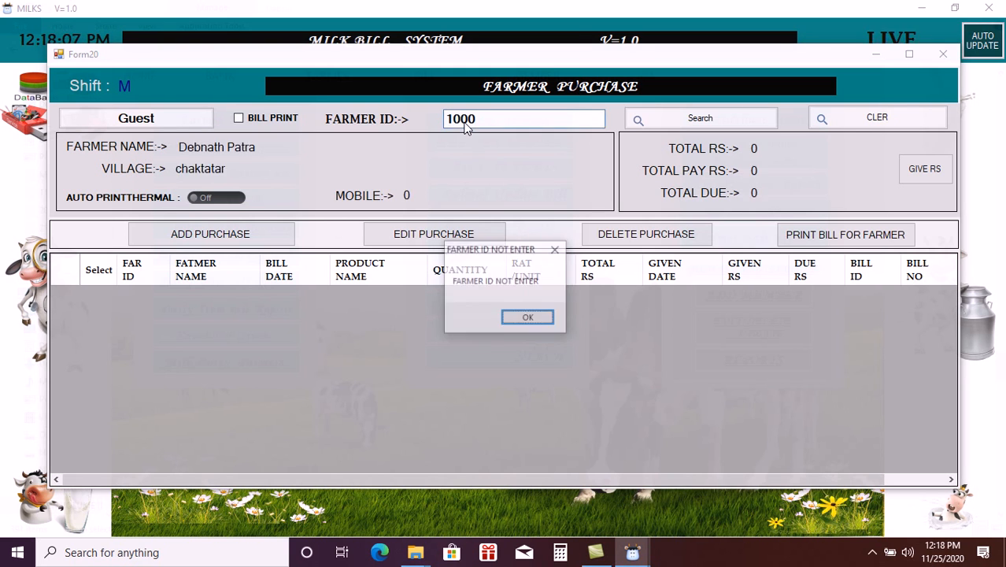
key(Return)
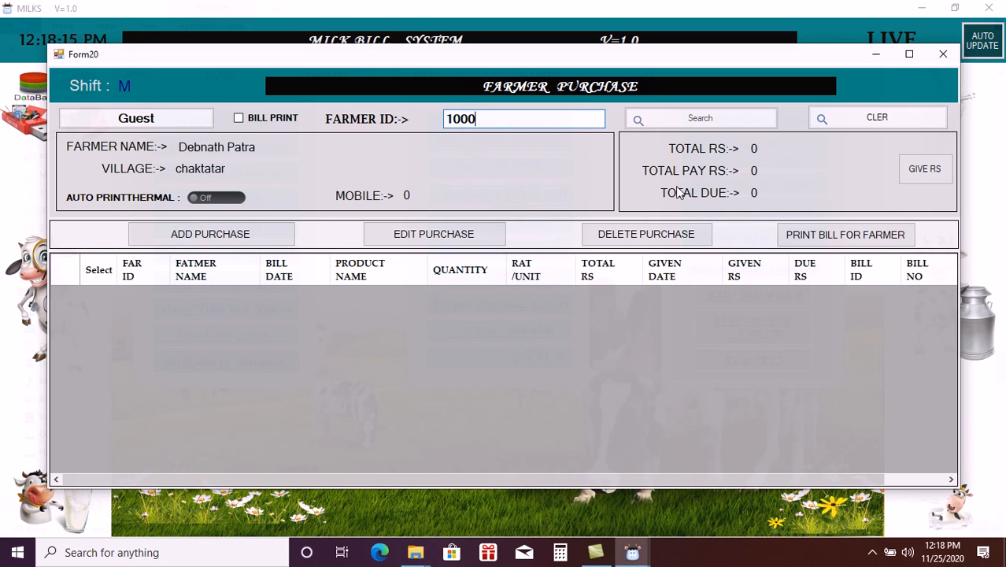
click(221, 240)
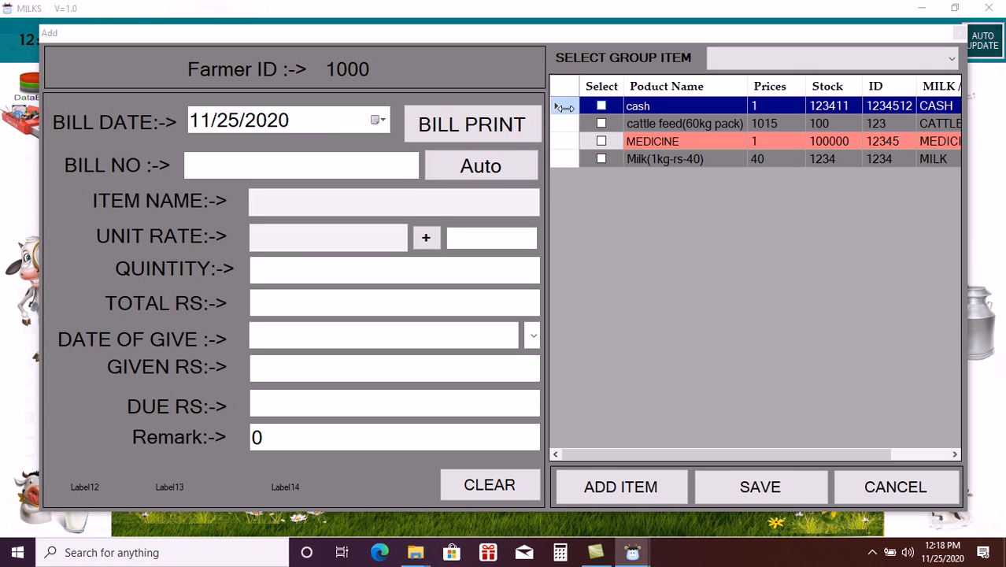
- Set bill date 11/25/2020 and add MEDICINE at rate 1, which raises a DBNull error
click(382, 116)
click(295, 199)
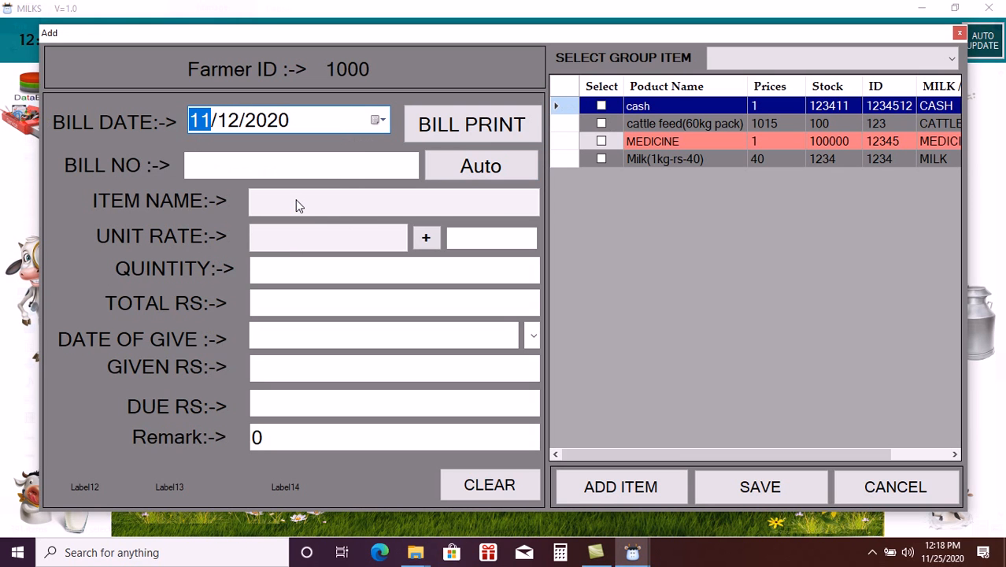
click(381, 121)
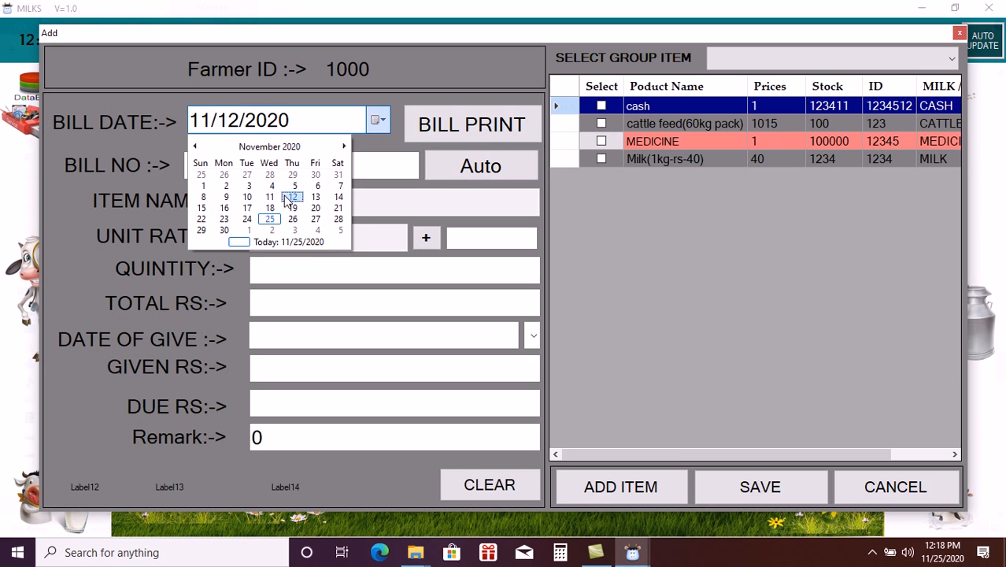
click(270, 219)
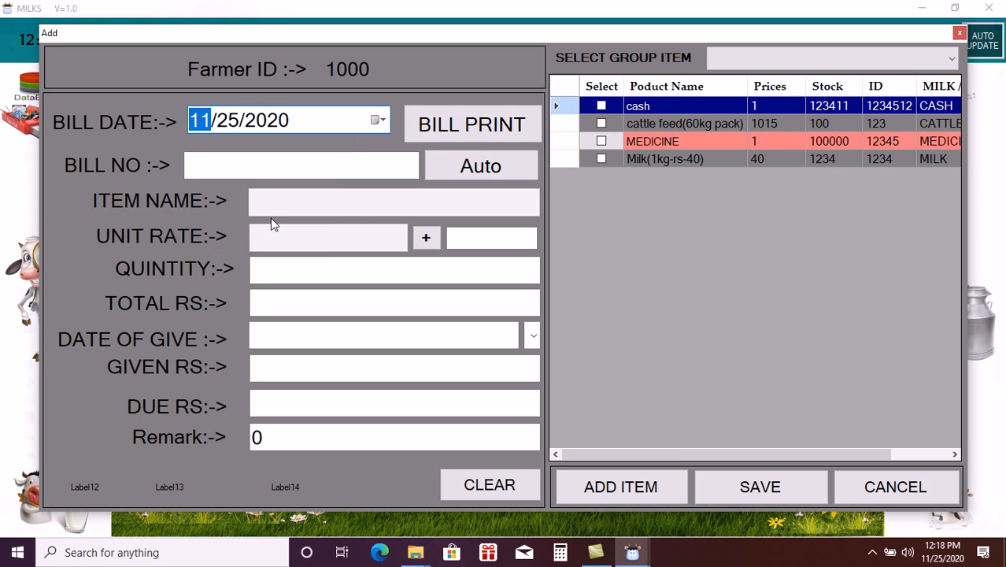
click(601, 143)
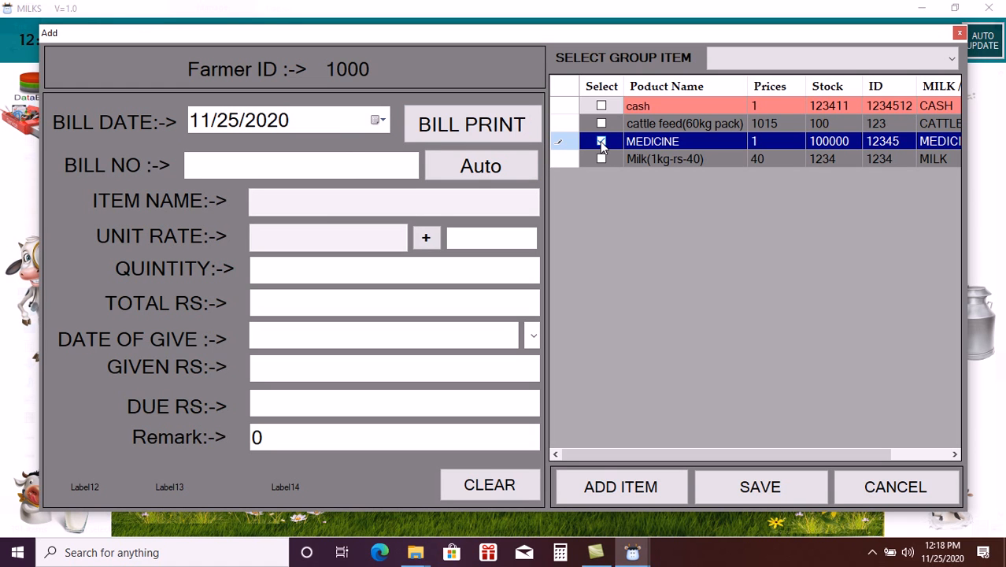
click(621, 486)
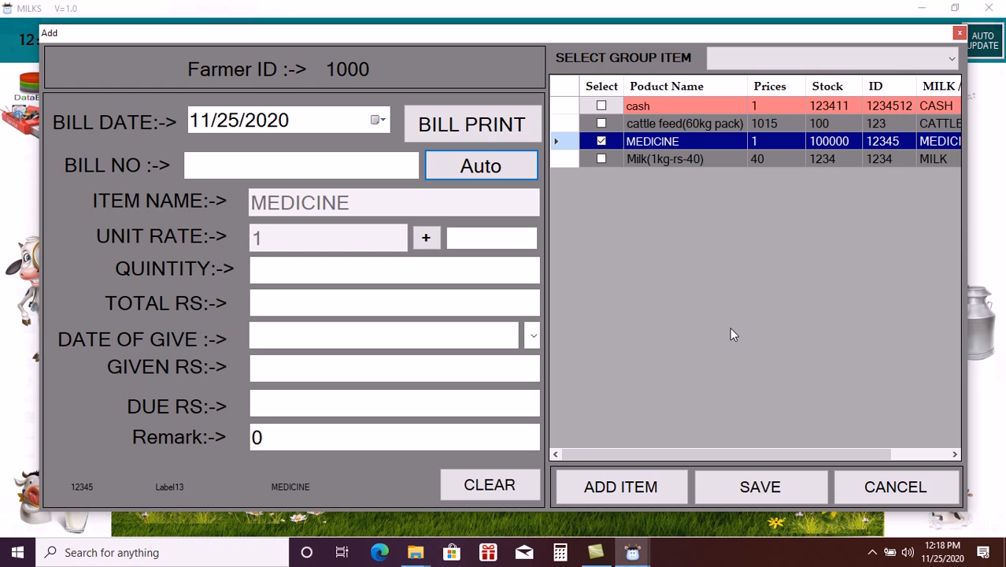
key(Return)
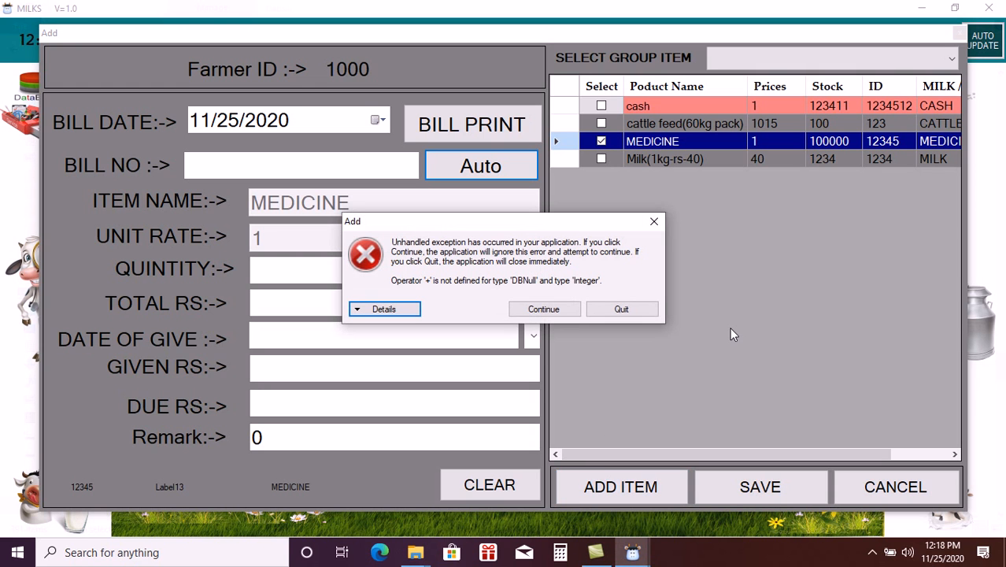
key(Return)
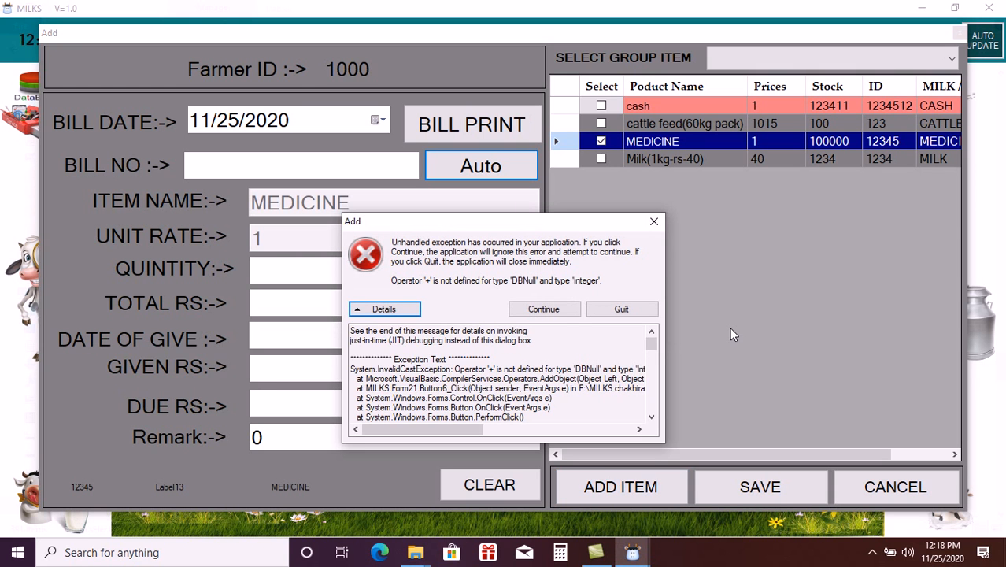
- Dismiss the error and enter bill number 1 with quantity 100
click(654, 221)
click(358, 166)
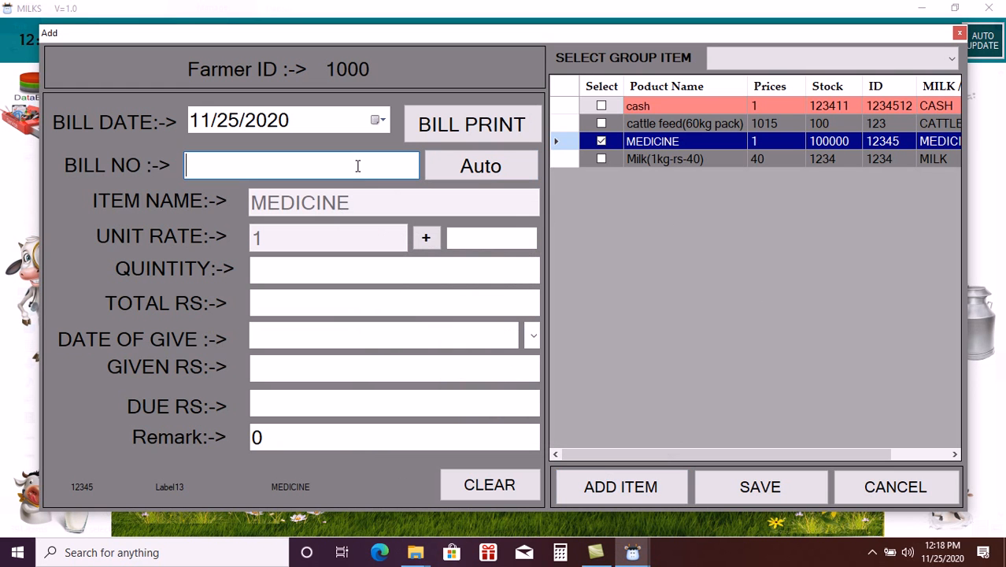
text(1)
key(Return)
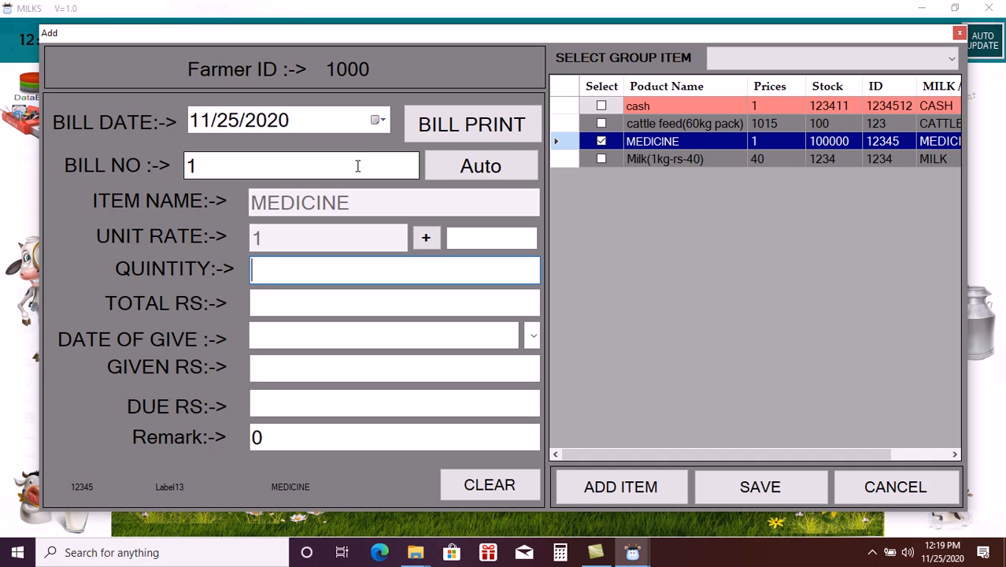
text(100)
key(Tab)
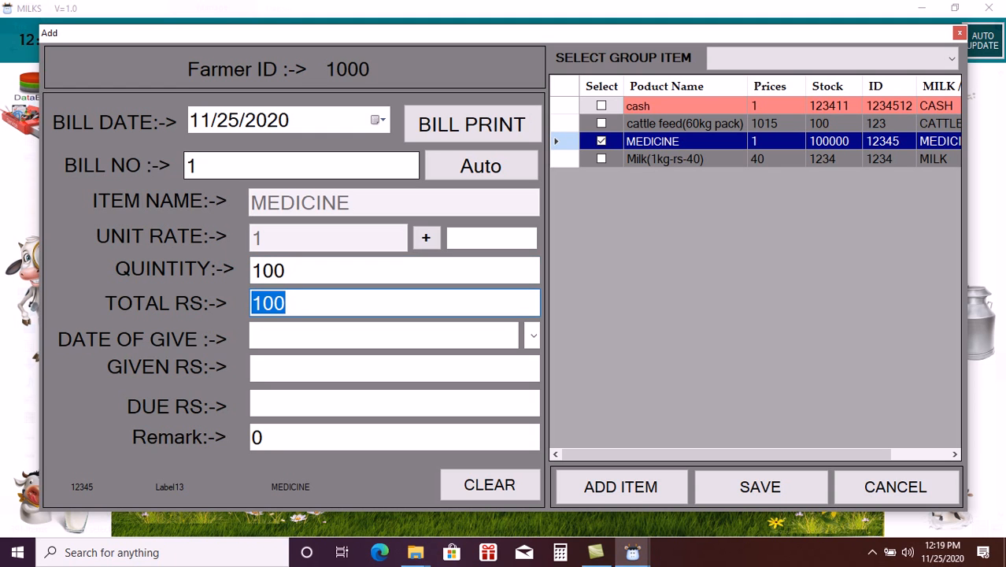
- Enter 0 as amount given and 'no' as date of give, then save the bill
key(Tab)
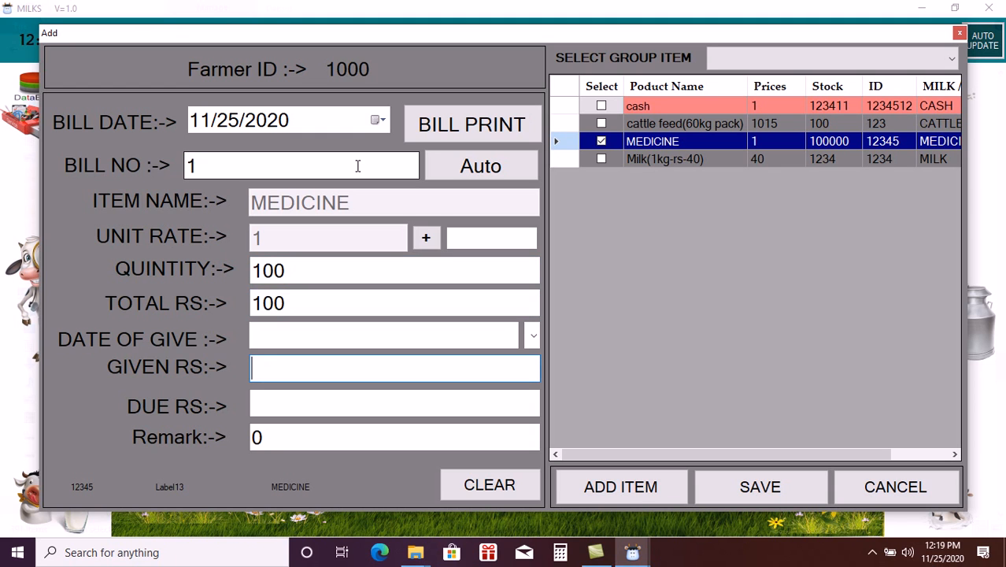
text(0)
key(Tab)
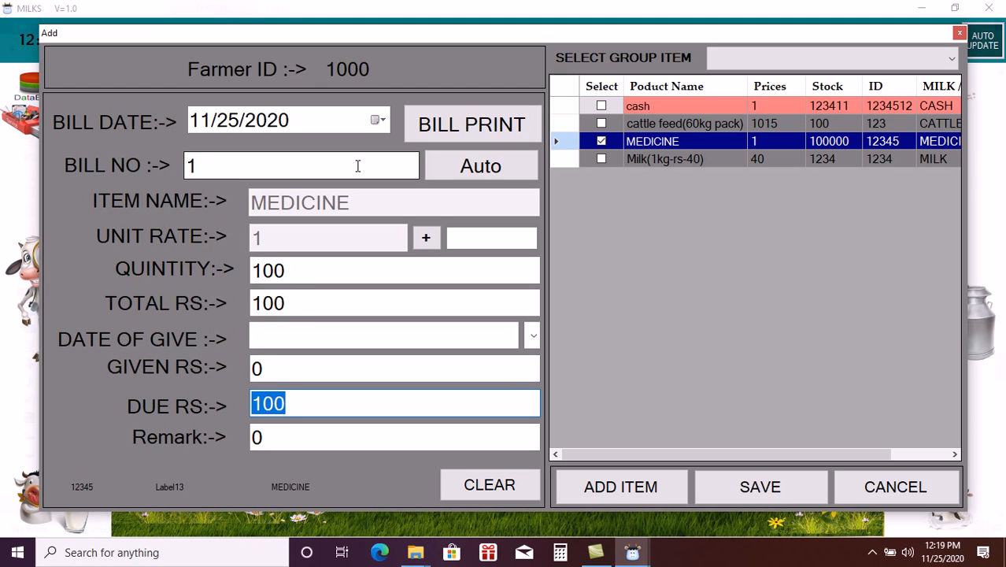
key(Tab)
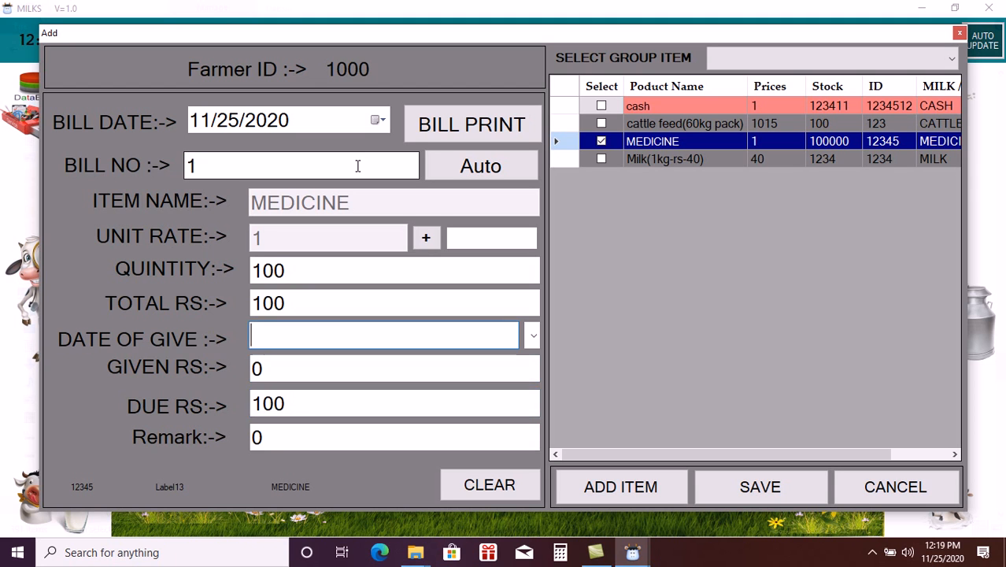
text(no)
key(Tab)
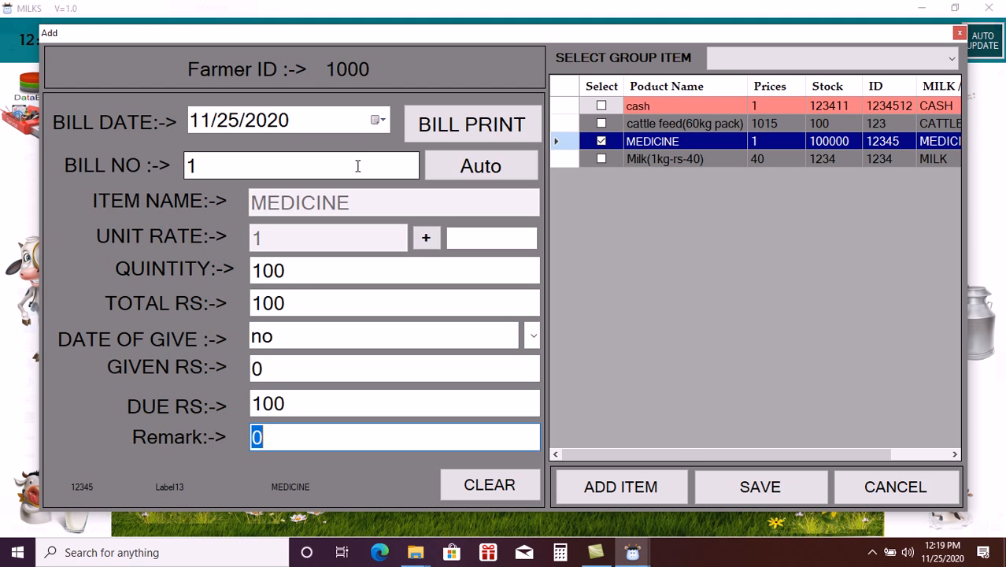
key(Tab)
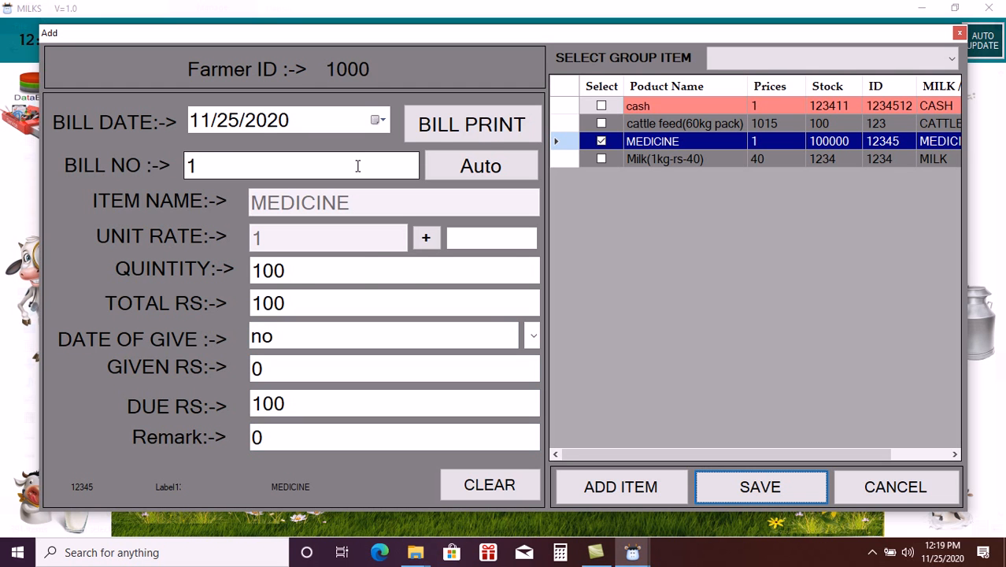
key(Return)
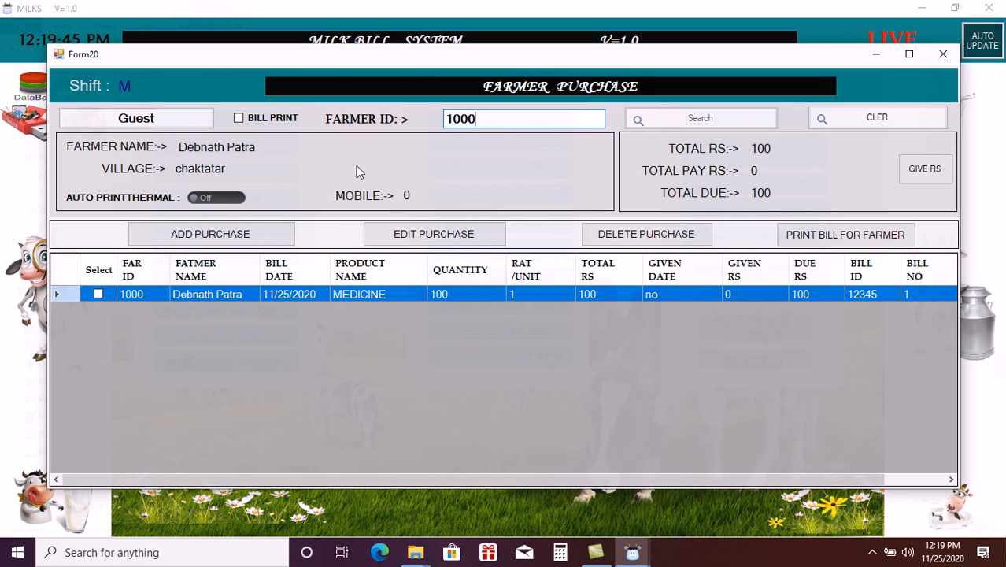
- Record a 50 rupee payment on the MEDICINE bill and select its purchase row
click(917, 175)
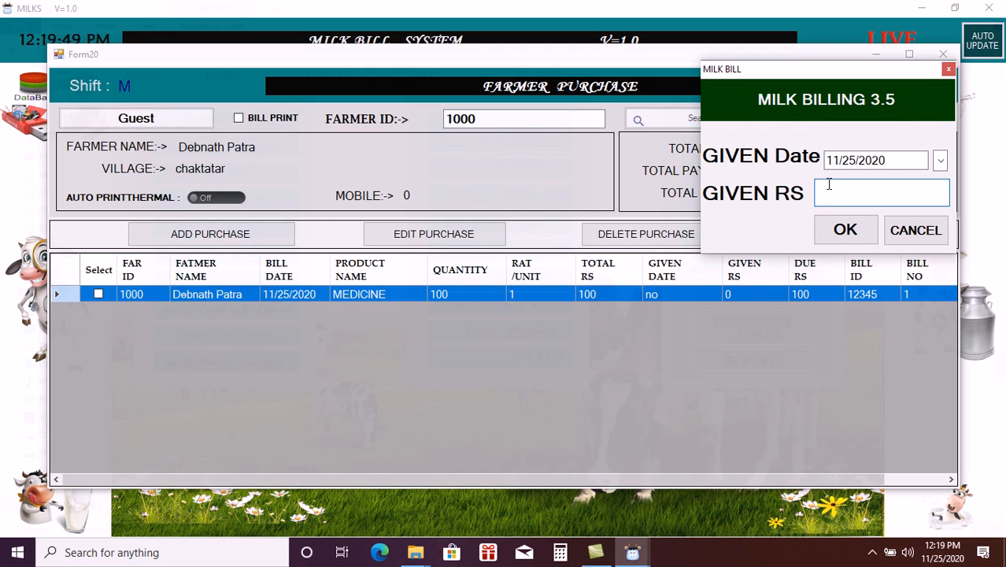
text(50)
click(839, 230)
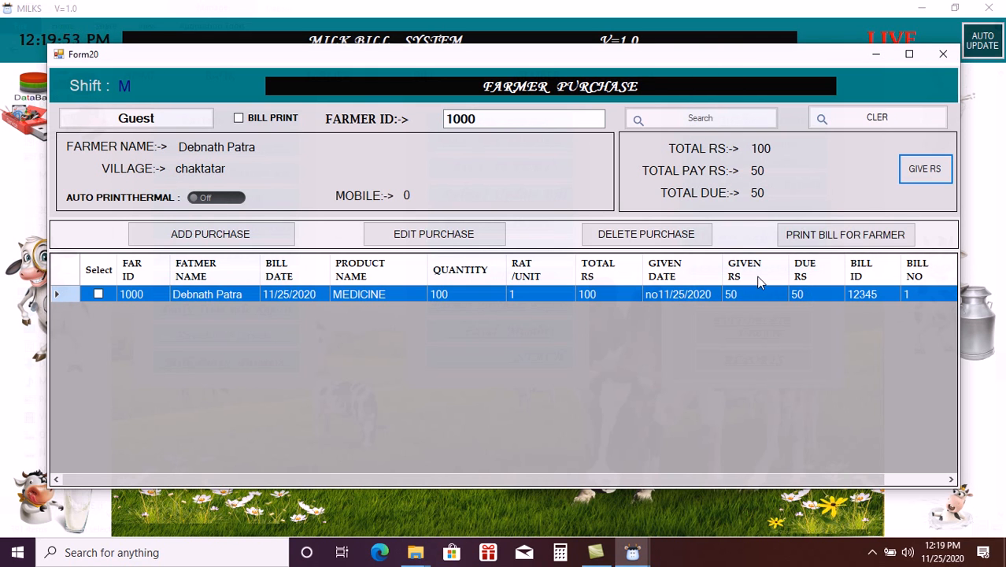
click(695, 295)
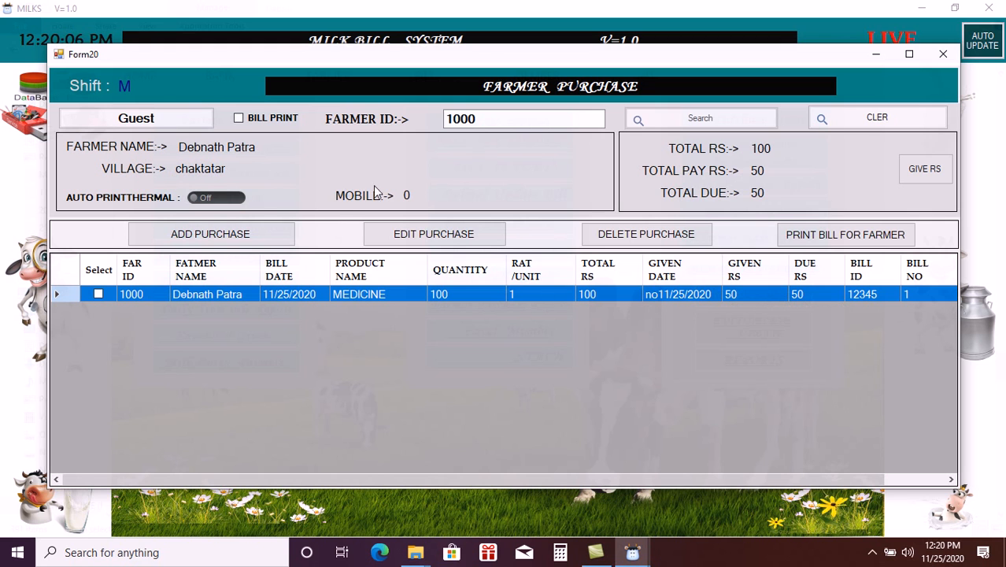
- Add and save bill 2 for 0.25 of Milk(1kg-rs-40) with 0 given
click(269, 232)
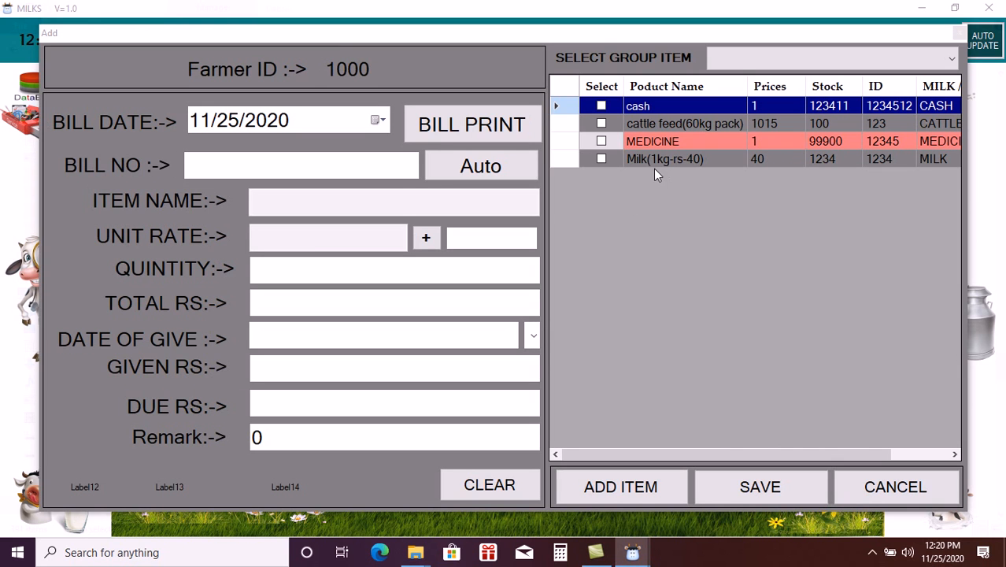
click(600, 160)
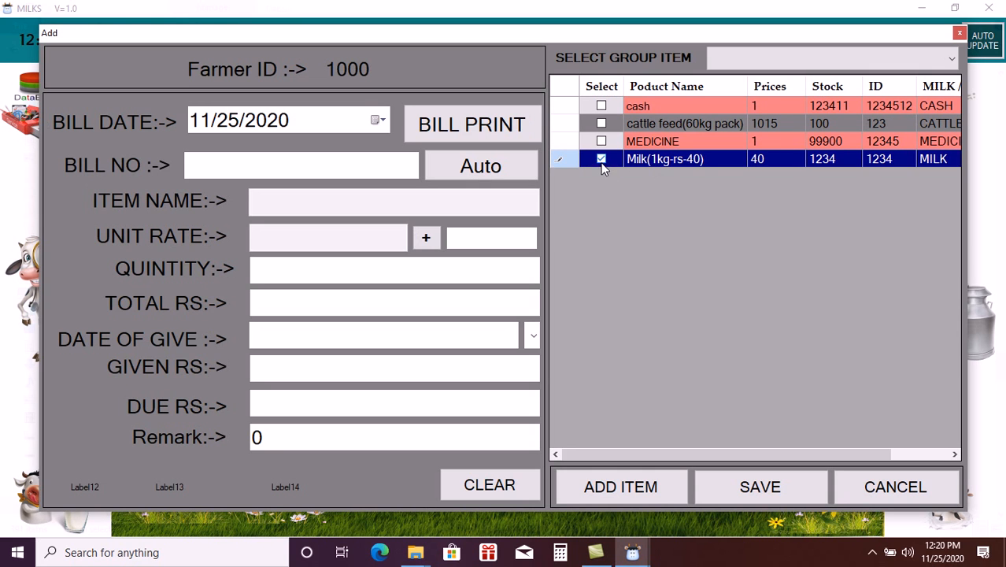
click(622, 487)
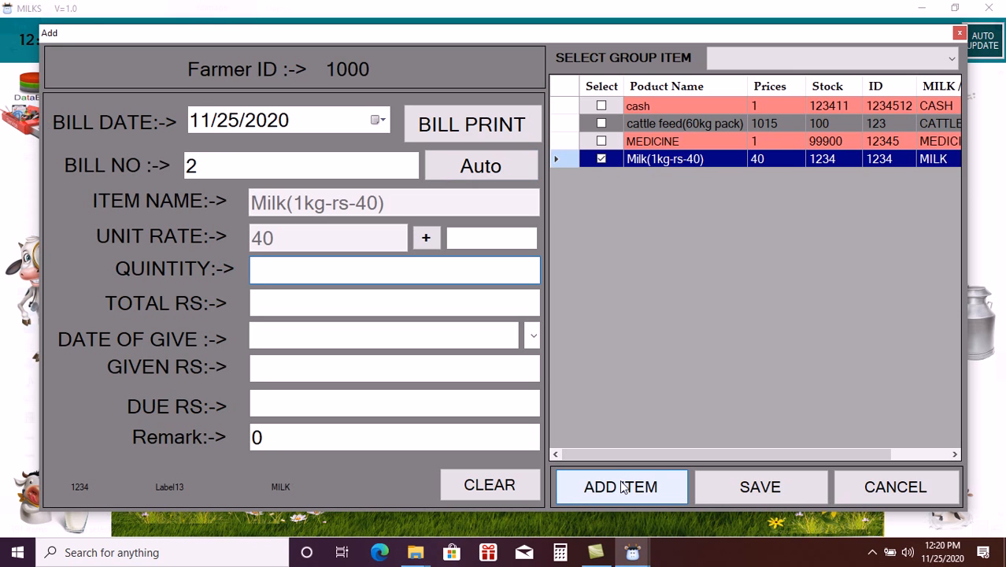
text(.25)
key(Tab)
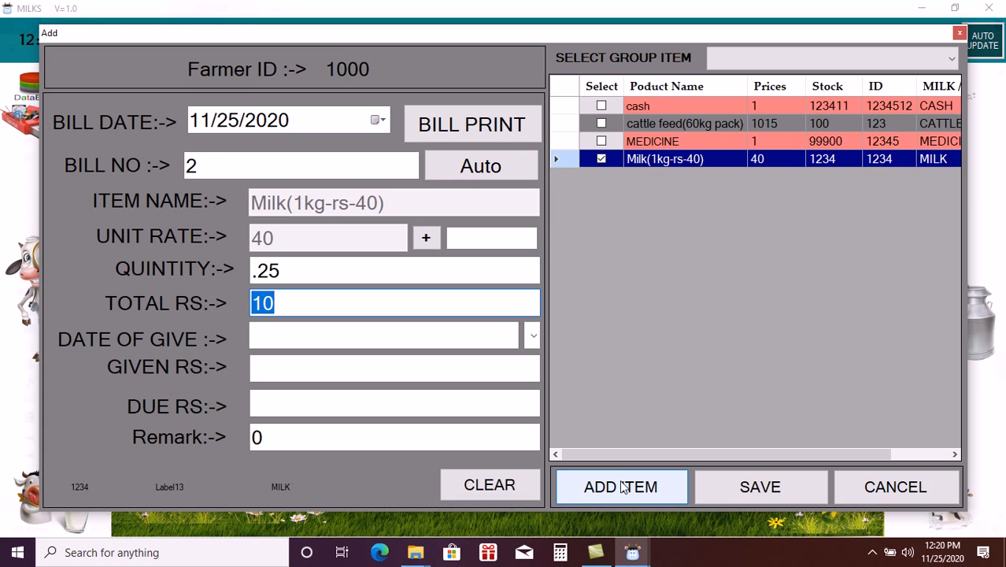
key(Tab)
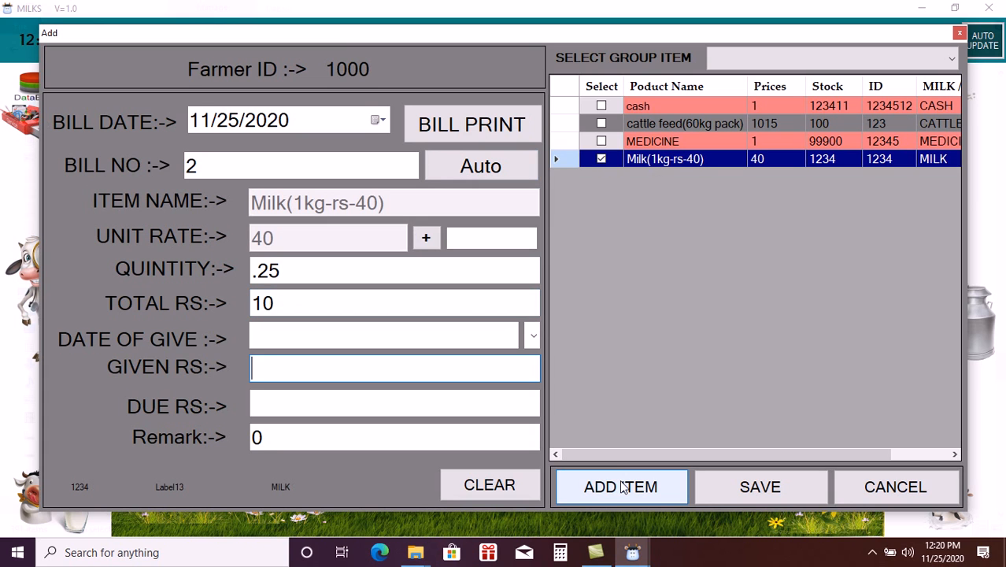
text(0)
key(Tab)
key(Tab)
key(Tab)
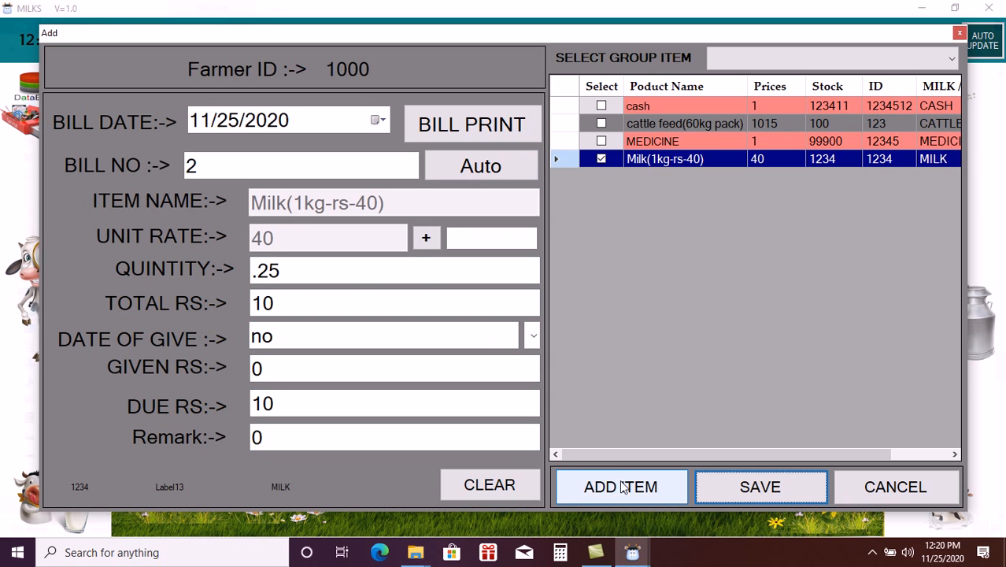
click(621, 486)
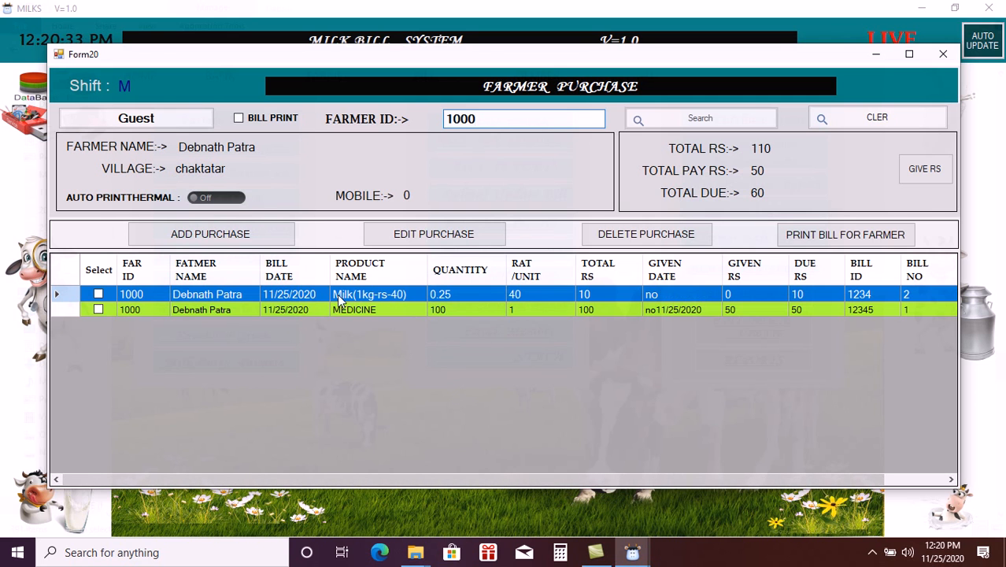
- Open a third purchase, browse the MILK, CATTLE FEED and MEDICINE groups, then close without adding
click(238, 239)
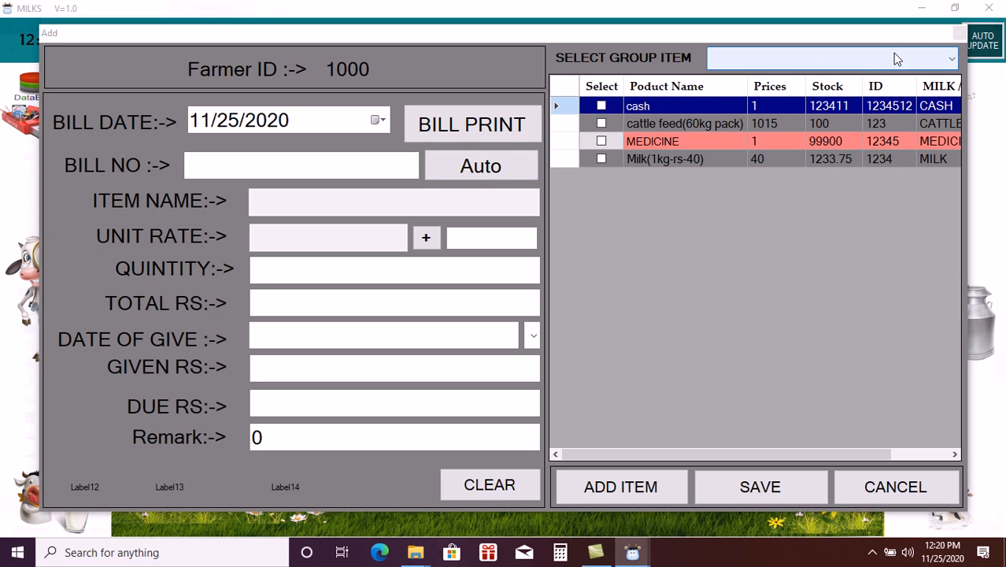
click(946, 64)
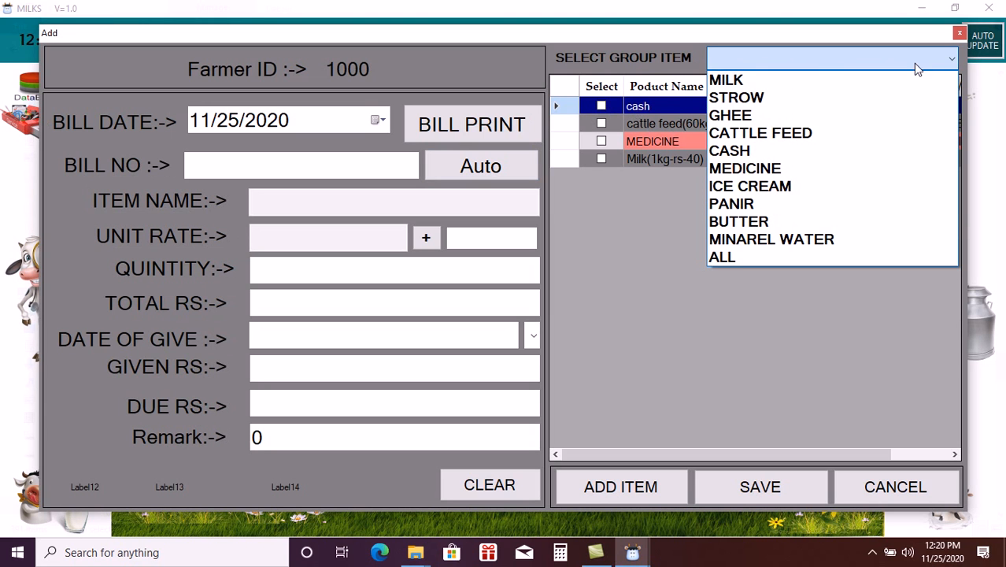
click(760, 82)
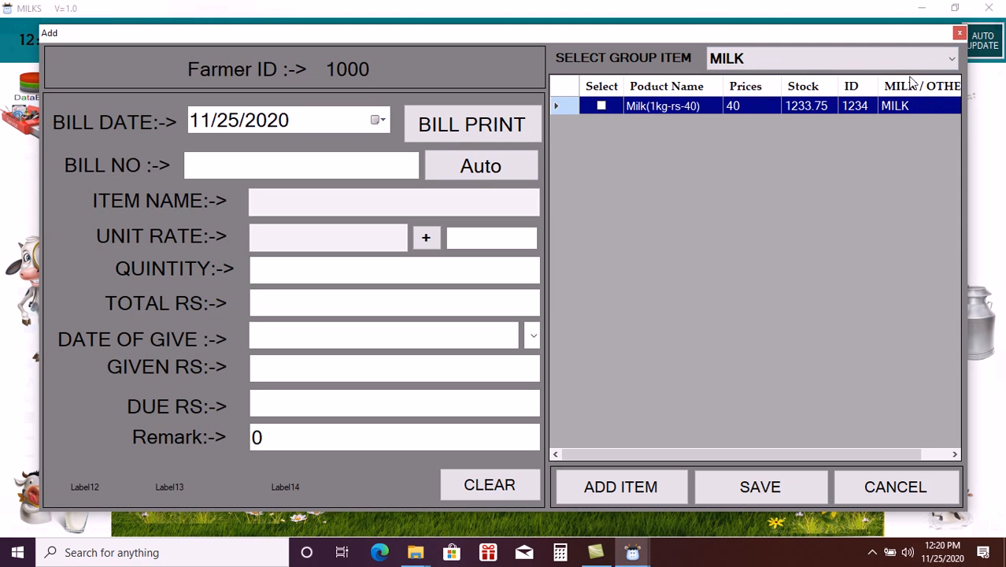
click(953, 63)
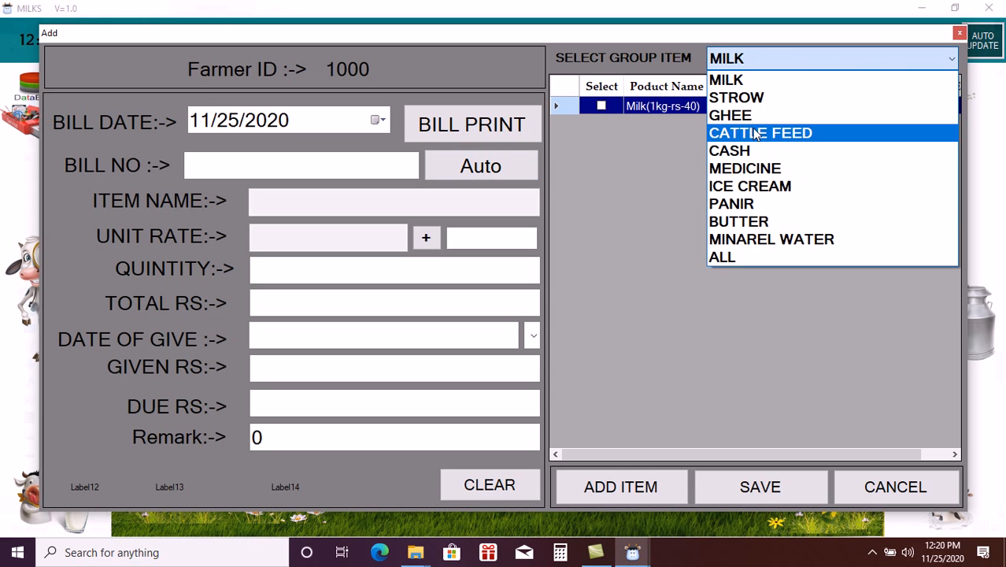
click(754, 131)
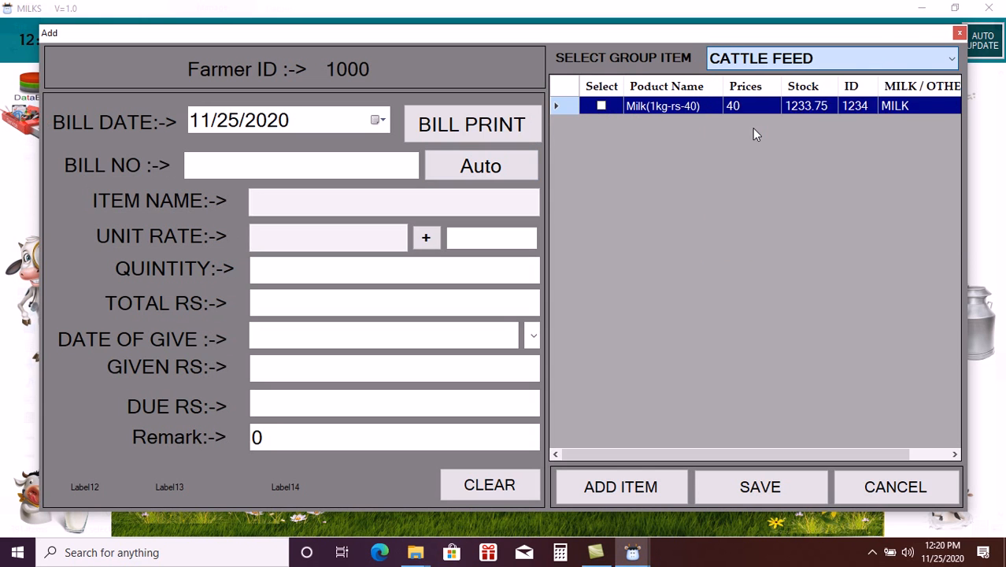
click(947, 59)
click(767, 170)
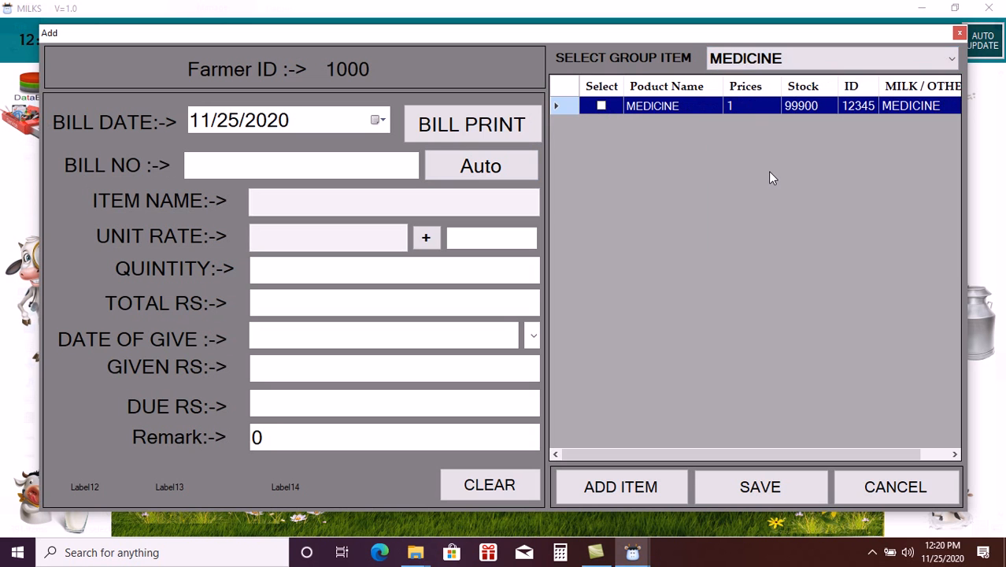
click(959, 38)
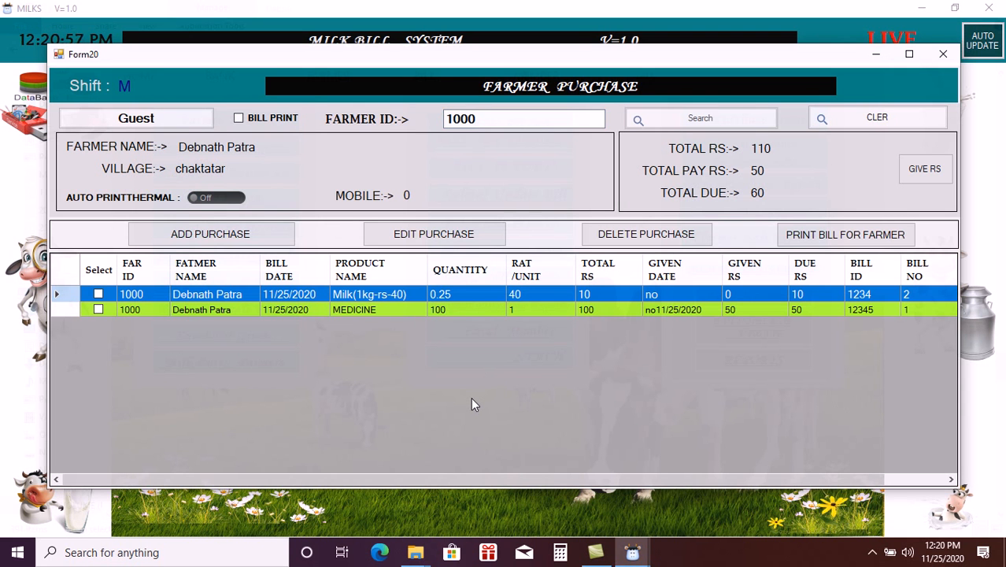
- Pay 10 rupees on milk bill 2, clearing its due and leaving 50 total due
click(97, 296)
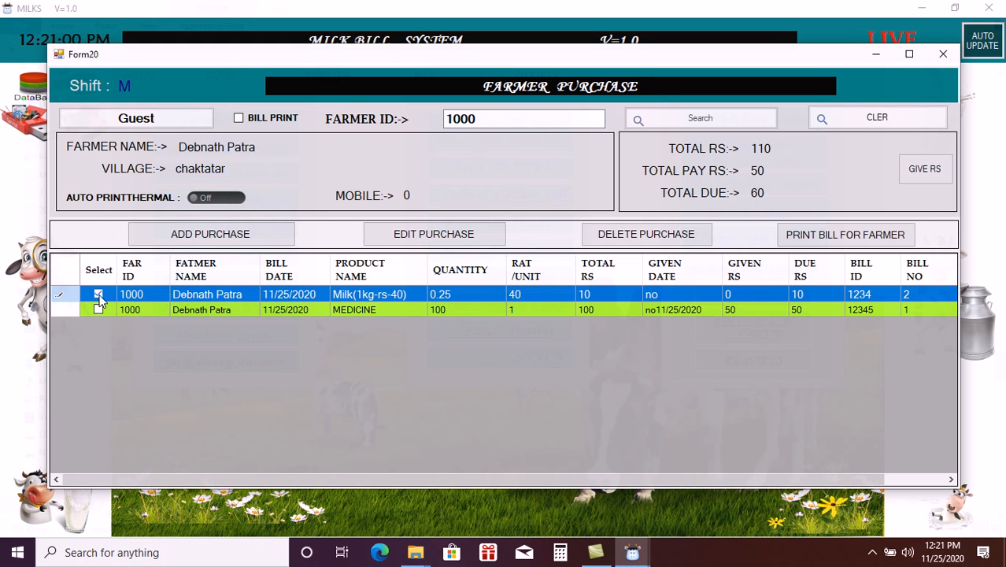
click(434, 237)
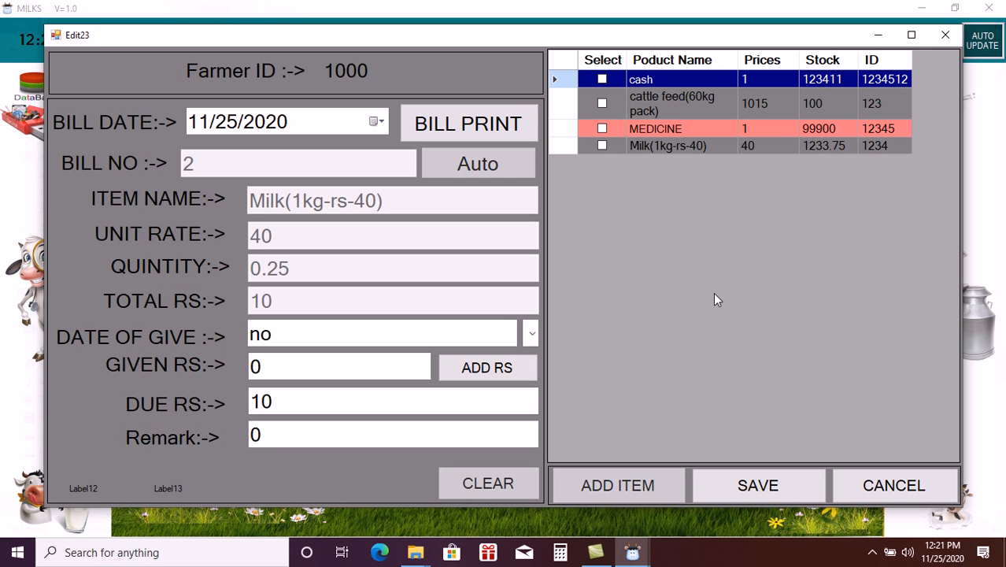
click(946, 34)
click(917, 175)
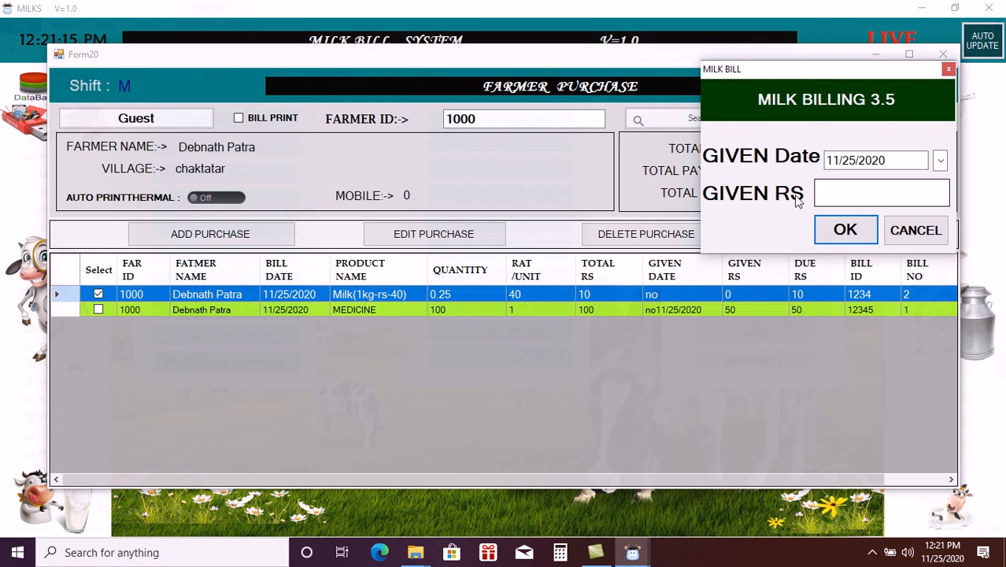
text(10)
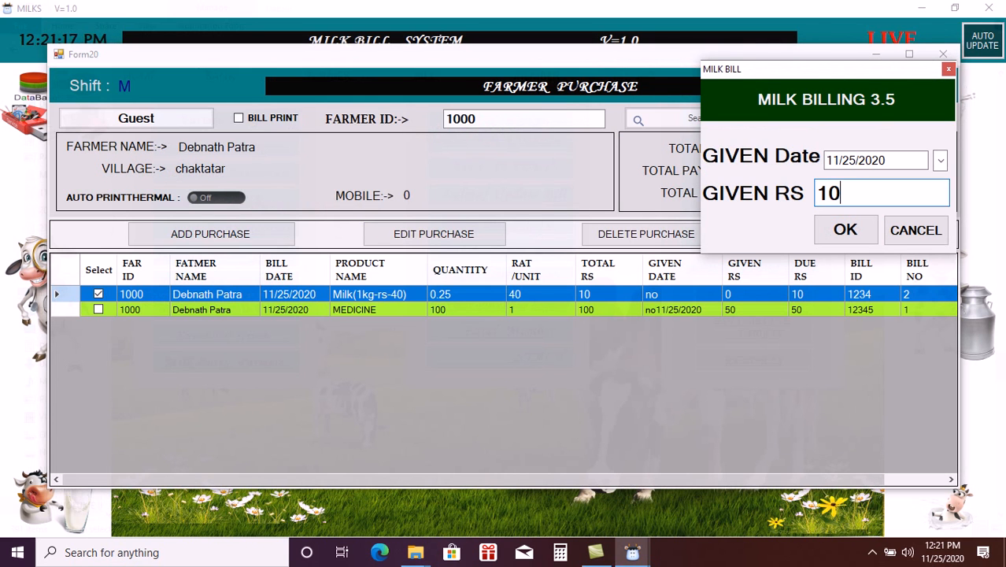
click(847, 229)
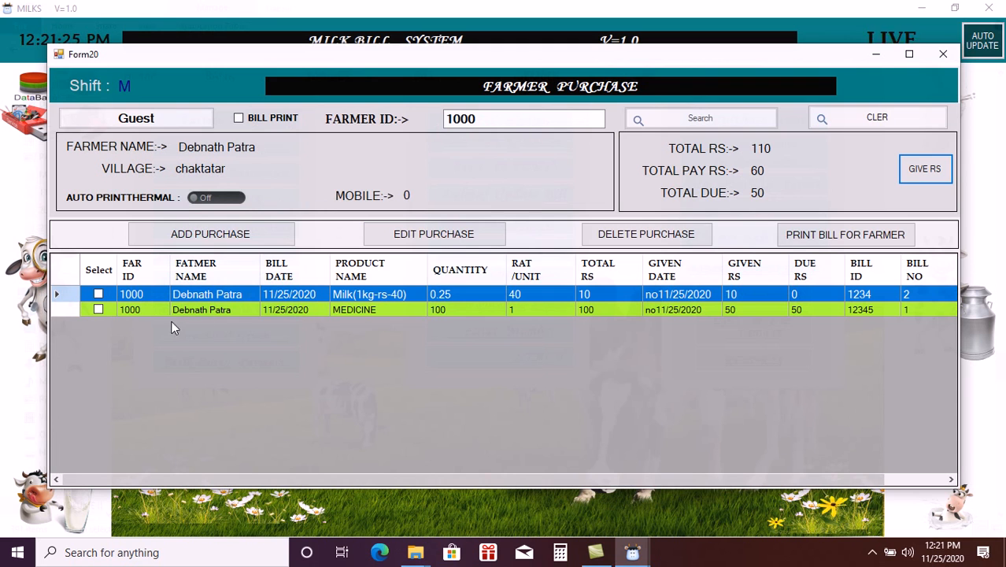
click(99, 296)
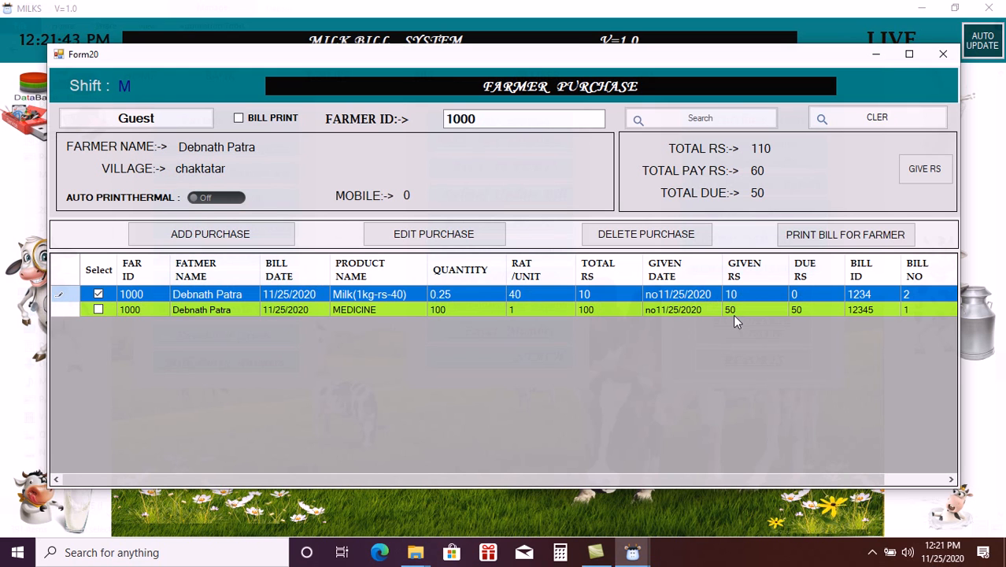
click(99, 308)
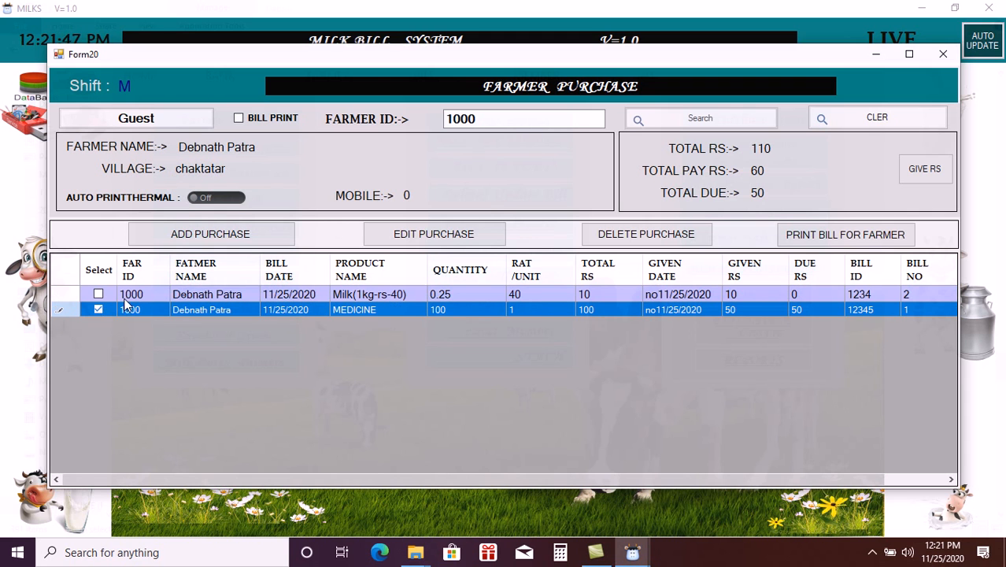
click(407, 240)
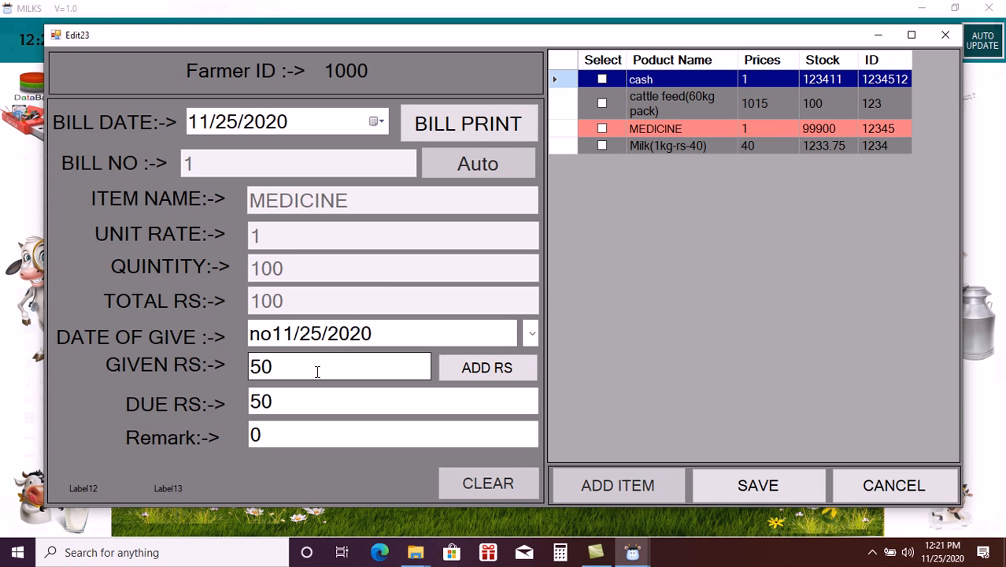
click(946, 35)
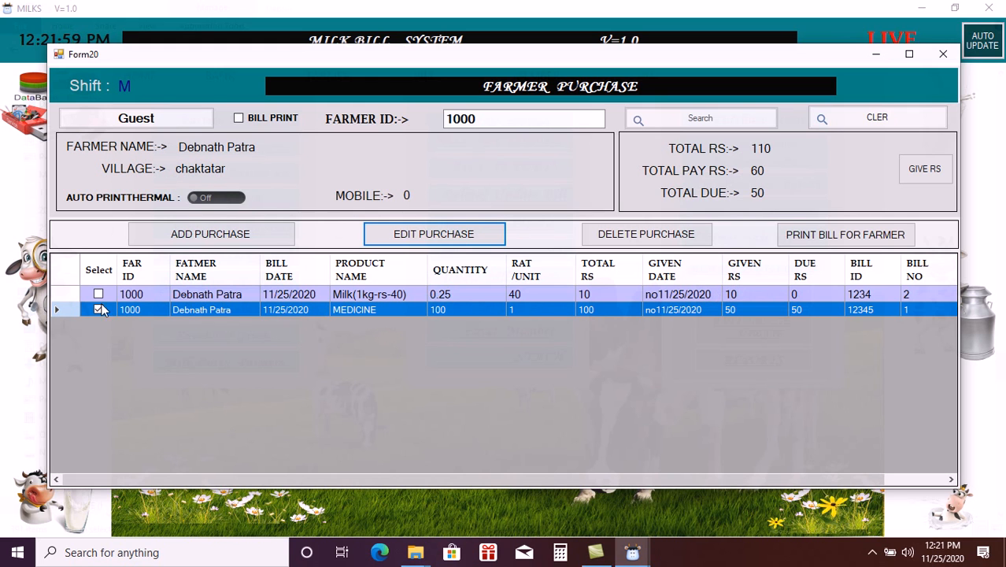
click(99, 309)
- Re-save milk bill 2 with given 0 and due 10, restoring total due to 60
click(98, 294)
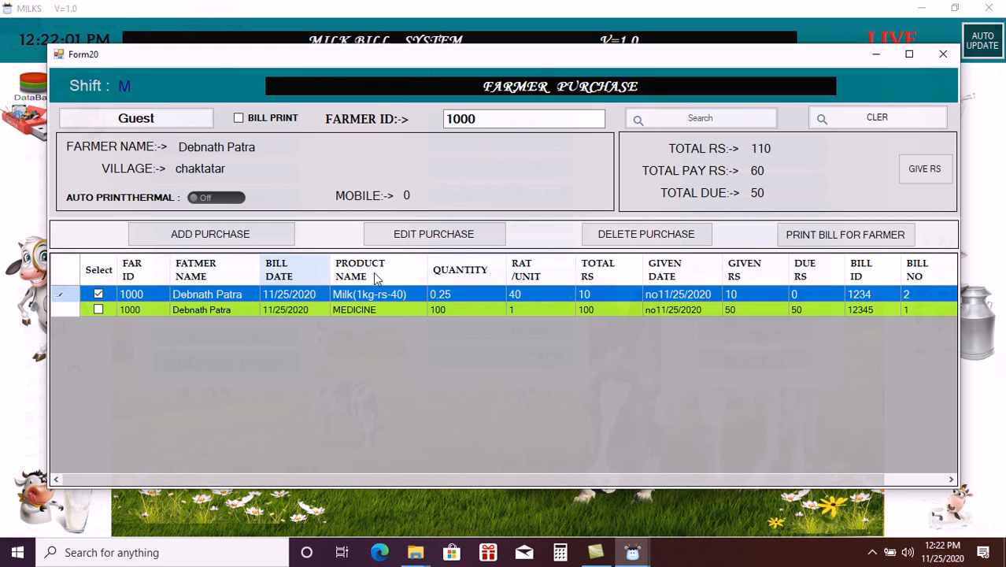
click(434, 234)
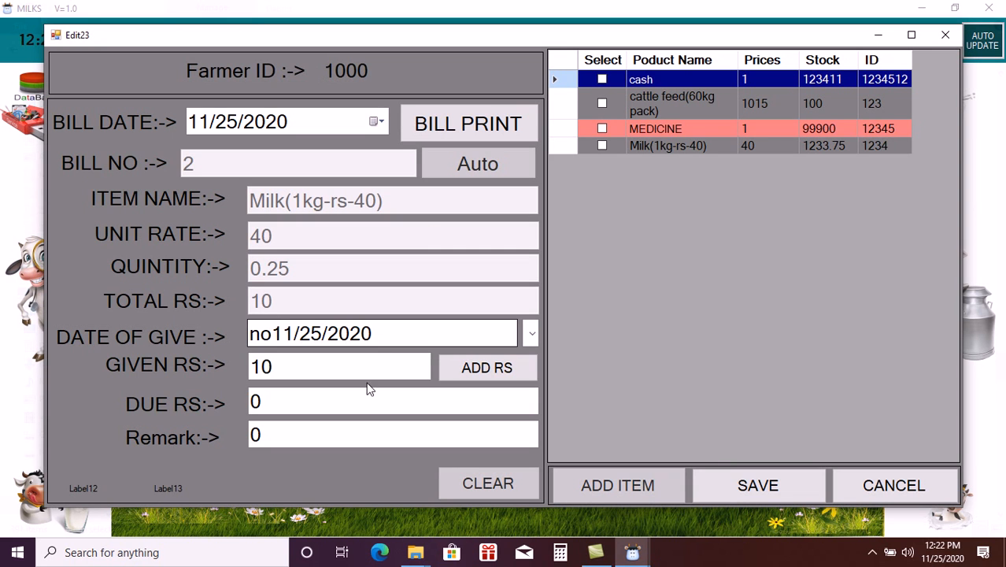
double_click(297, 374)
text(0)
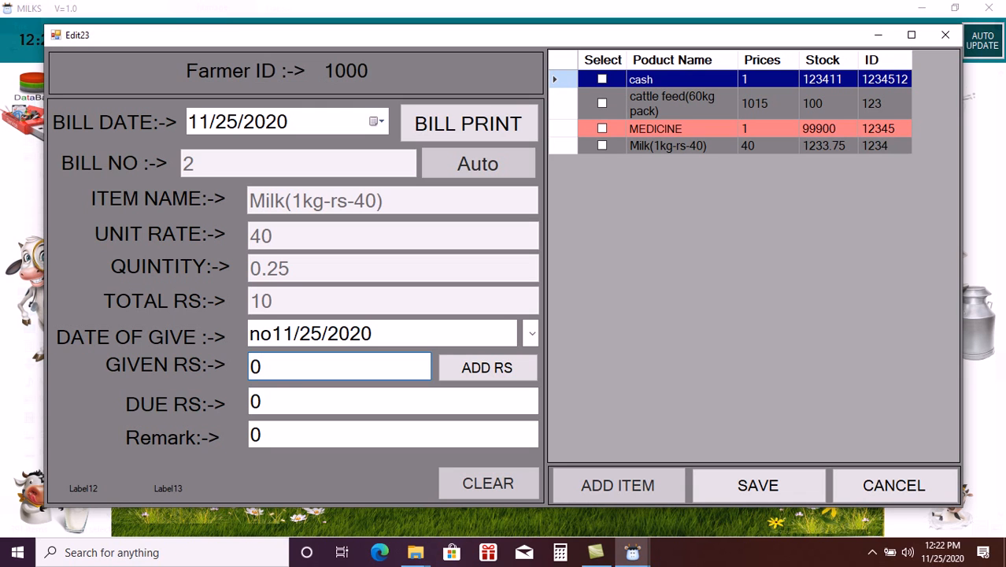
click(292, 390)
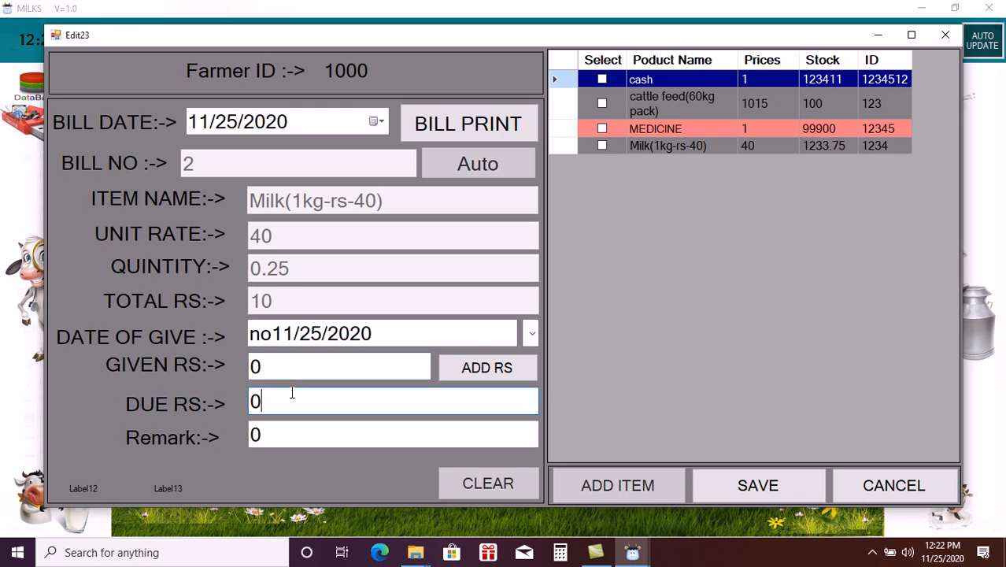
click(285, 433)
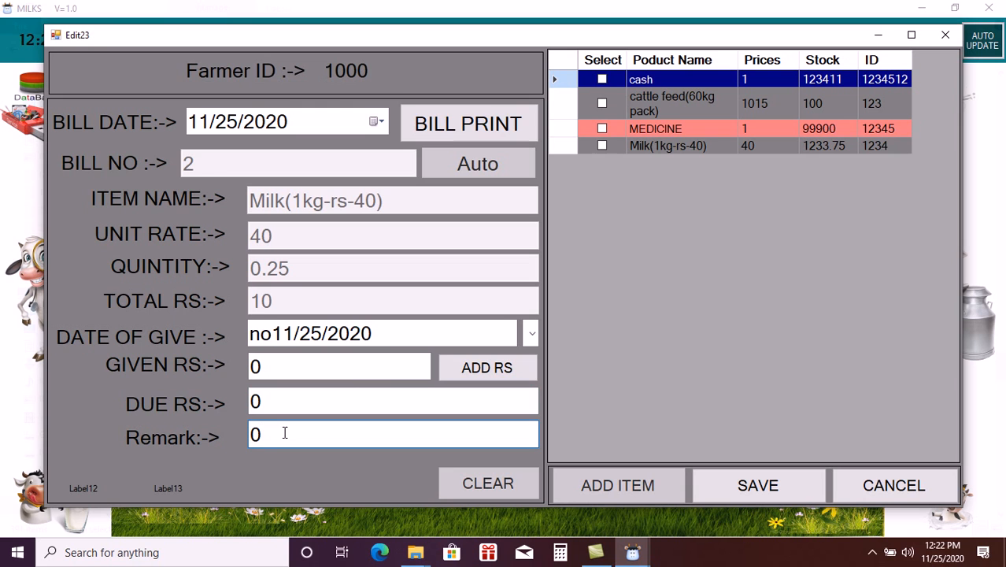
click(290, 359)
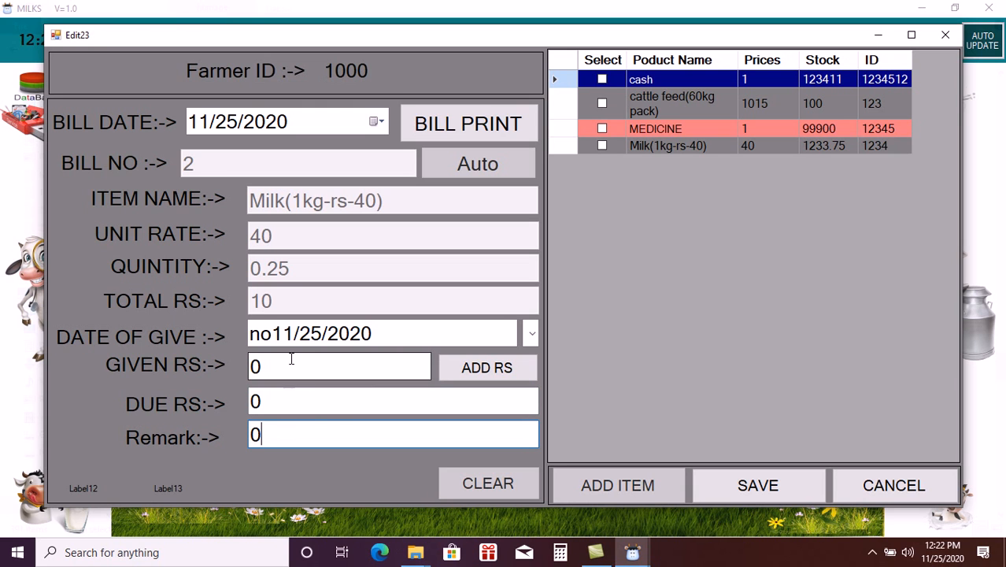
click(264, 402)
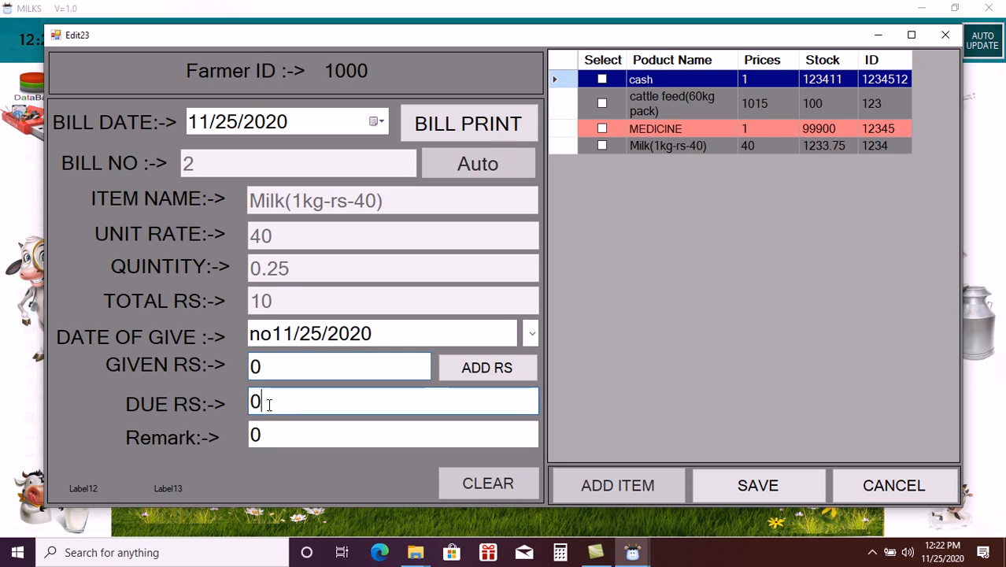
key(BackSpace)
text(10)
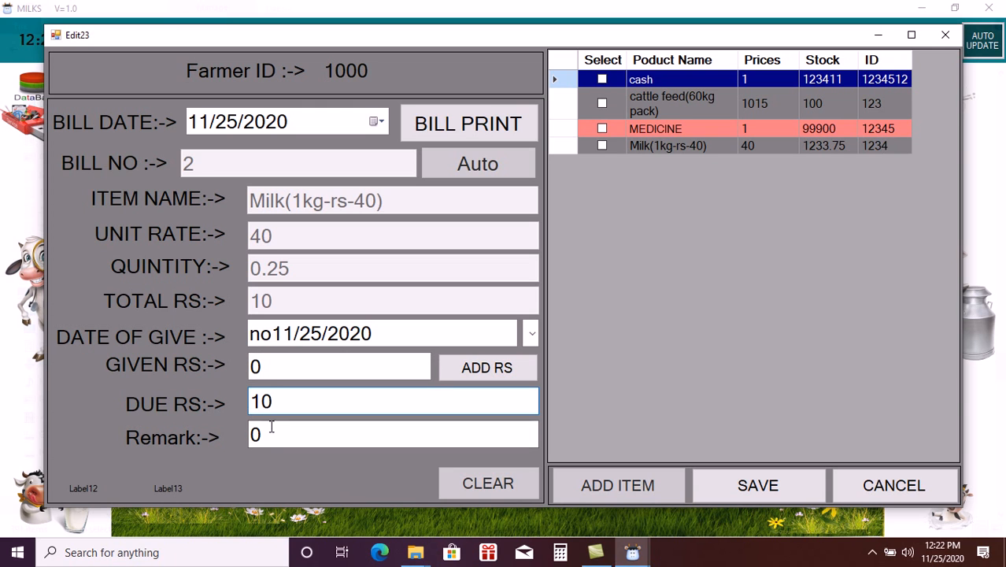
click(760, 486)
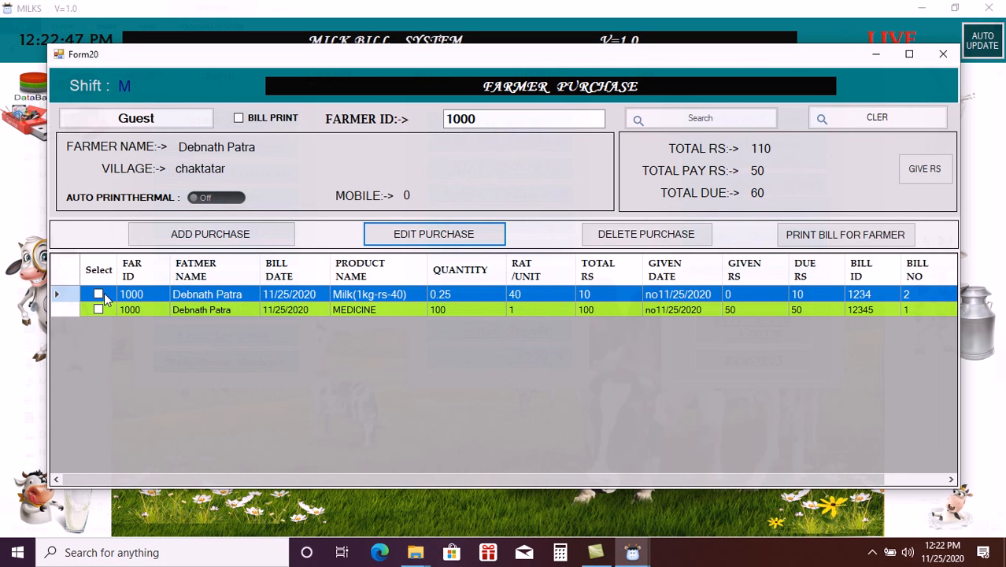
- Mark the milk purchase row and bring up the empty GUEST purchases window
click(99, 295)
click(98, 295)
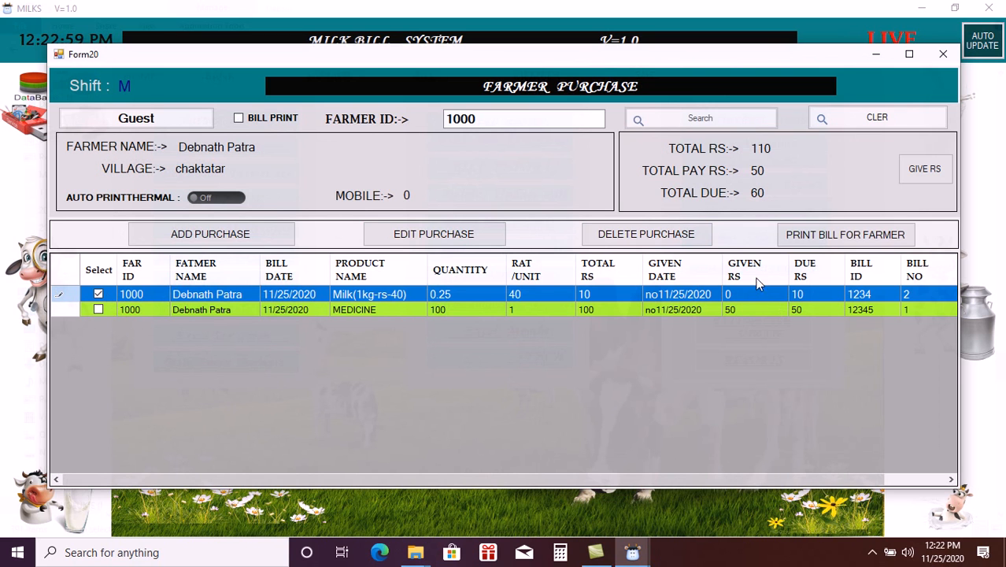
click(195, 124)
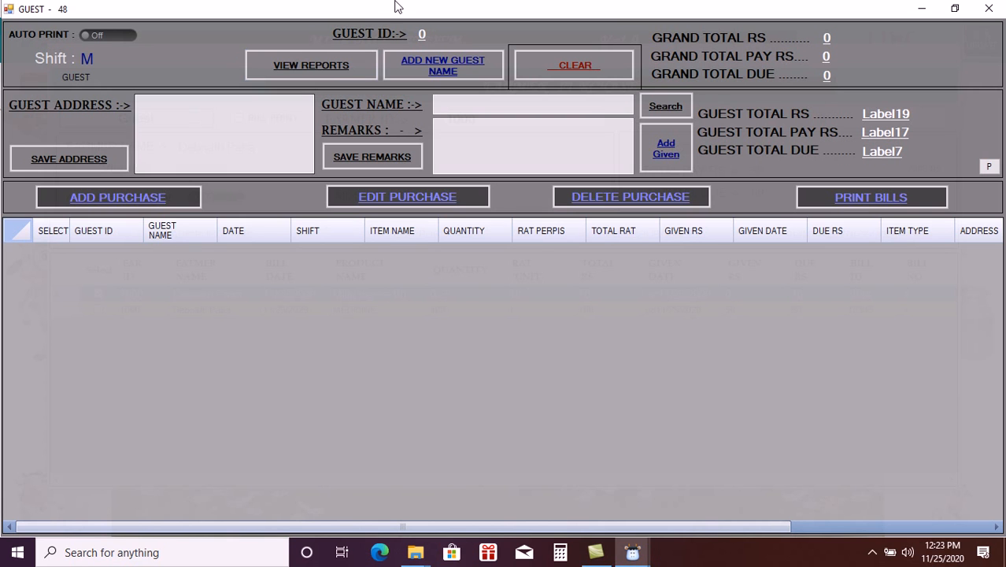
- Save a new guest with the guest's name, address 000 and remarks 0
click(417, 68)
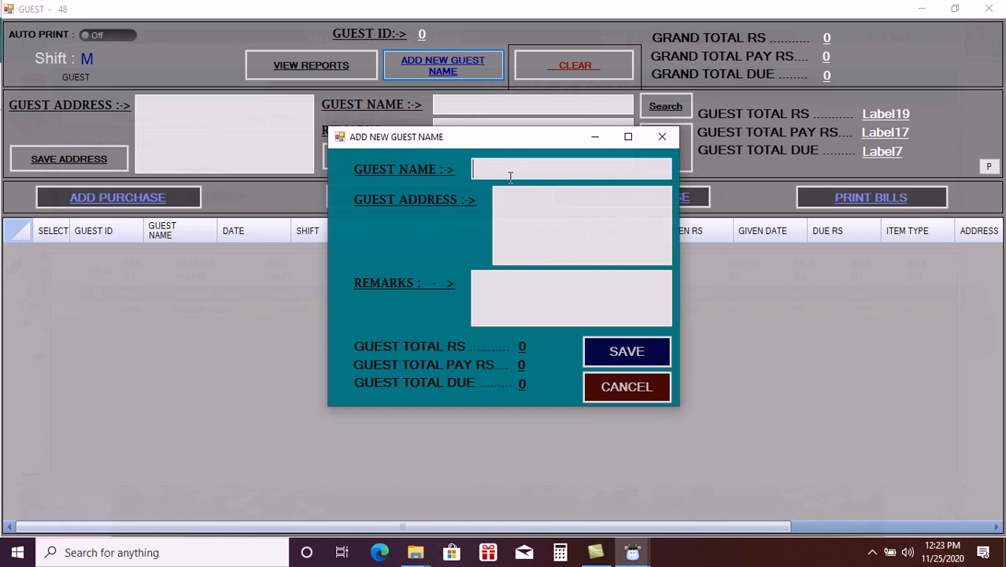
click(524, 205)
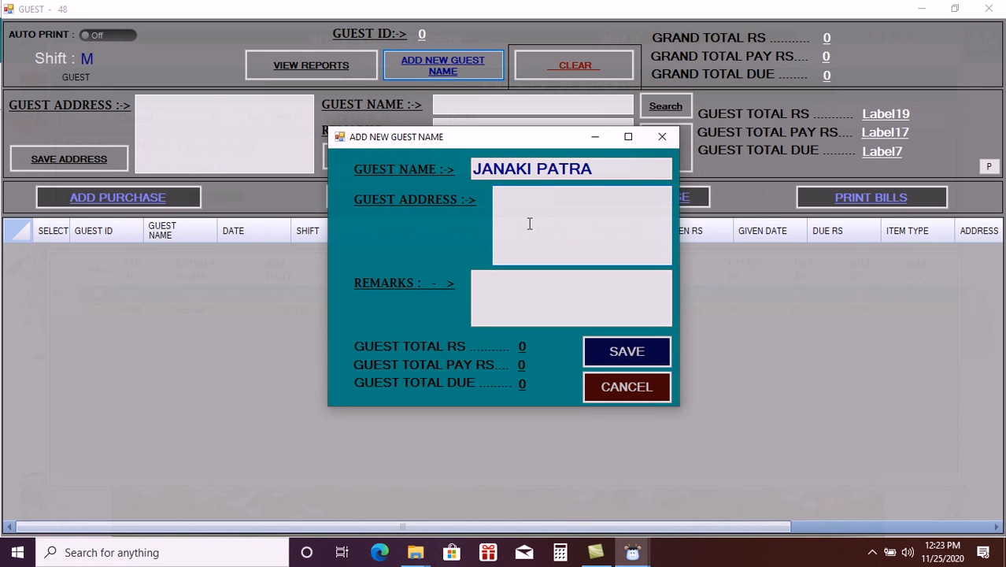
text(000)
click(516, 289)
text(0)
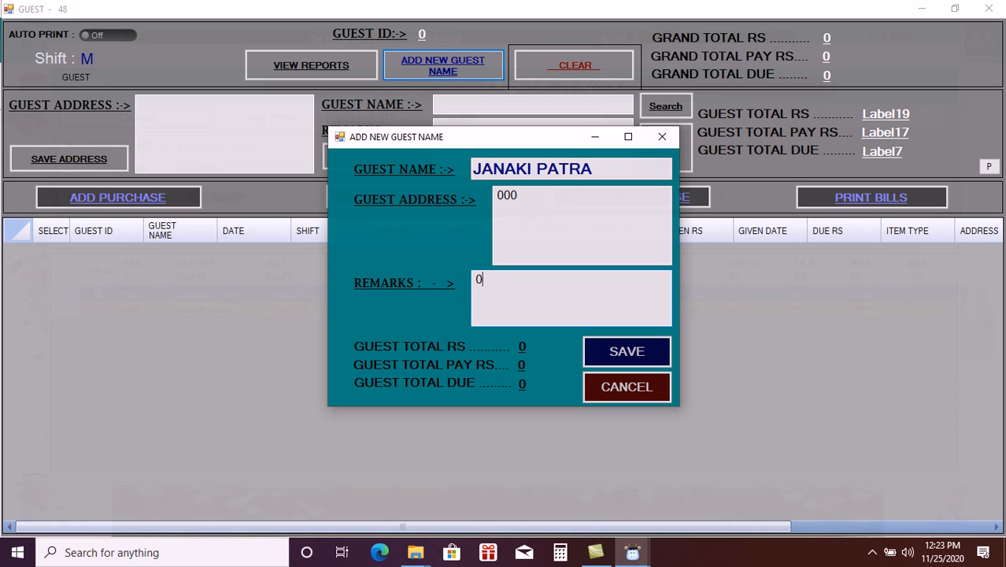
click(620, 361)
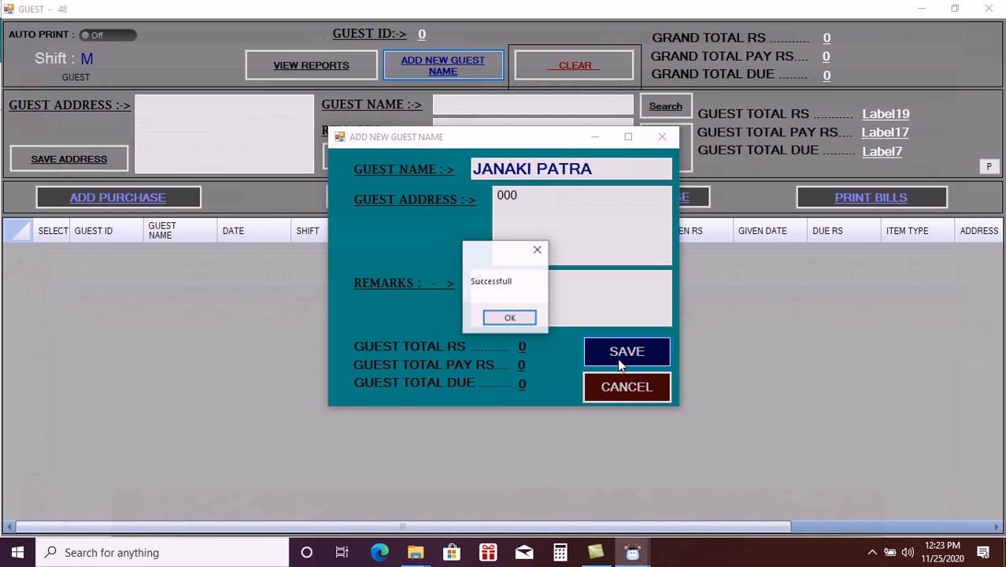
click(510, 320)
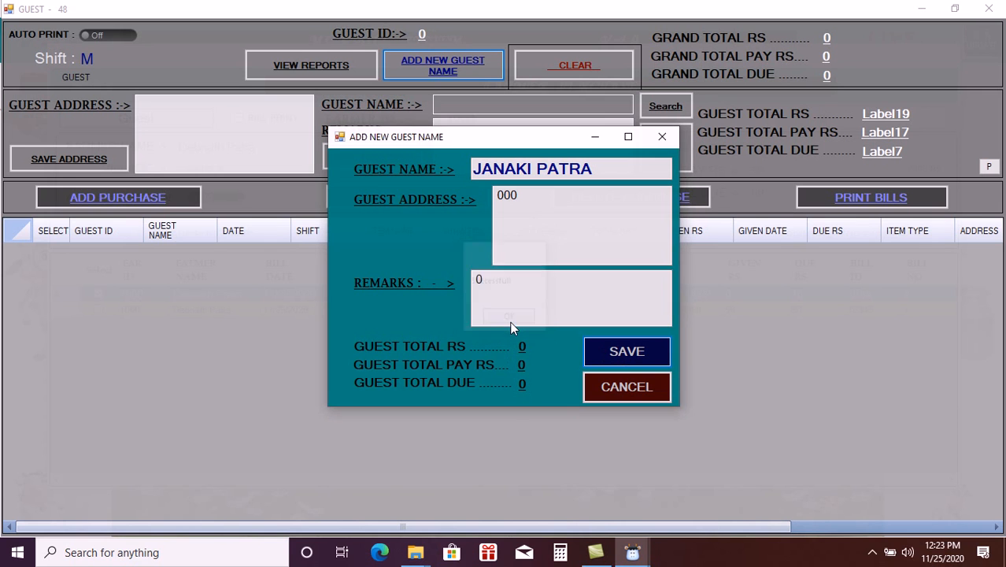
- Look up the new guest by name and load their details with zero totals
click(485, 102)
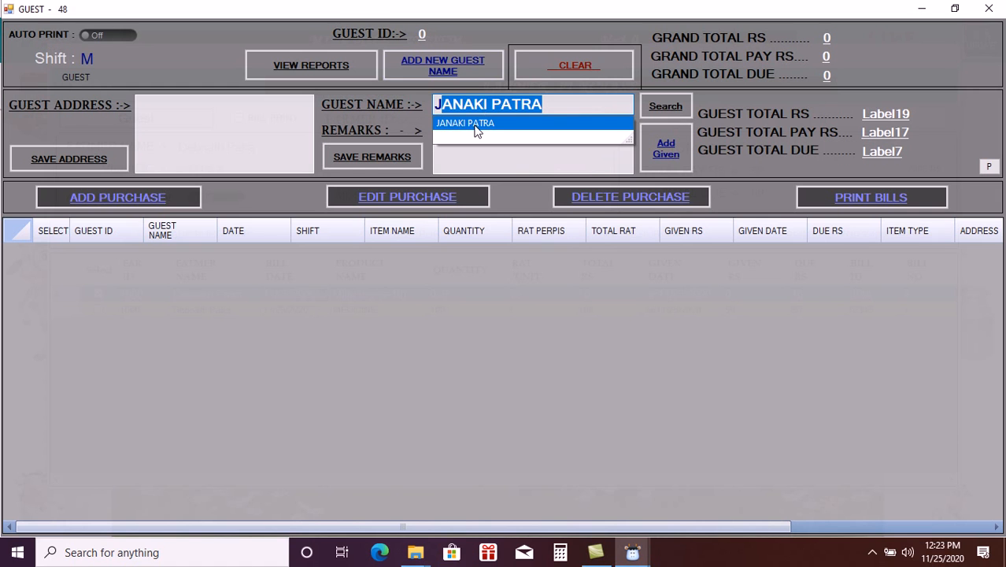
click(474, 126)
click(674, 108)
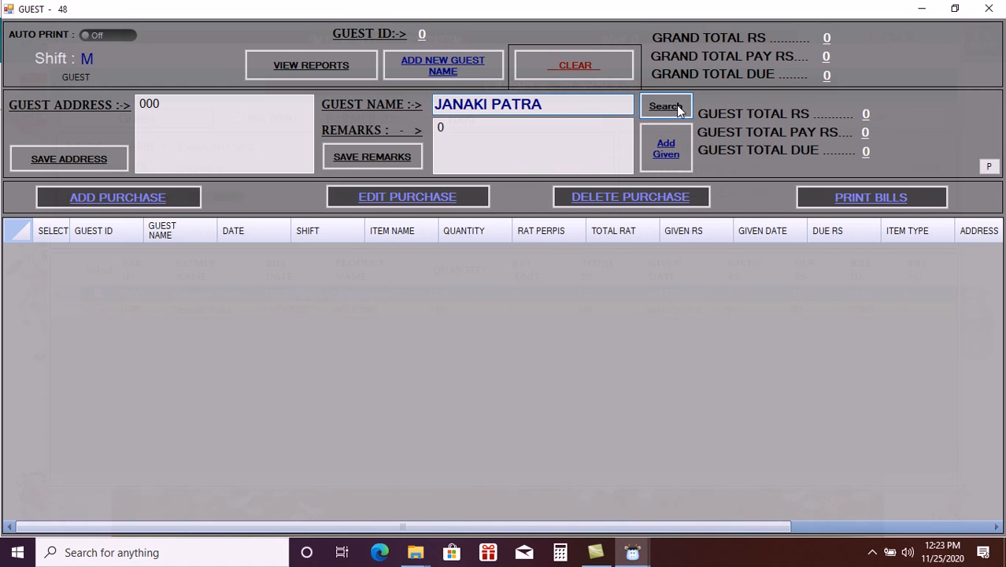
- Fill guest bill 3 with 50 Milk(1kg-rs-40) at 40: total 2000, given 0, due 2000
click(152, 199)
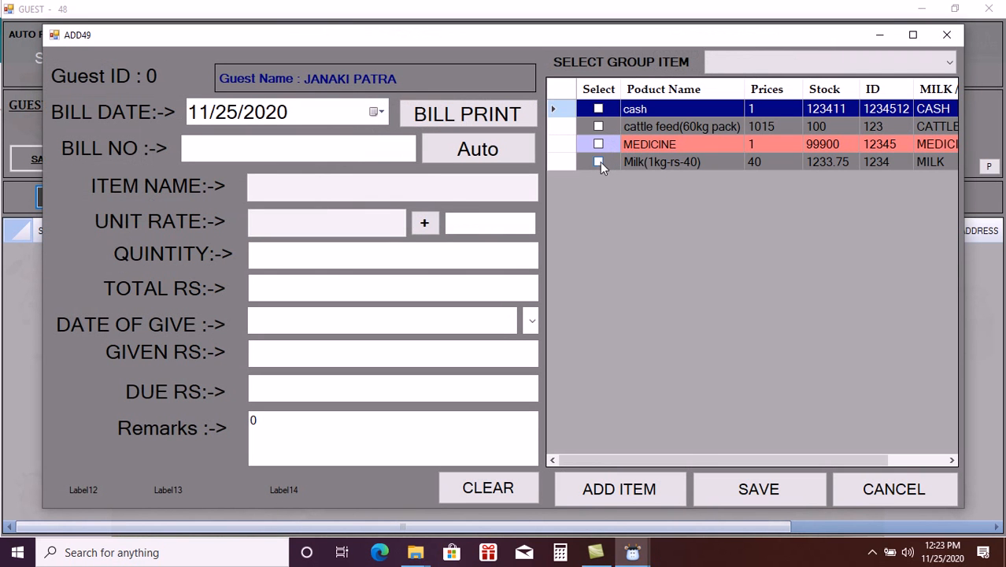
click(598, 161)
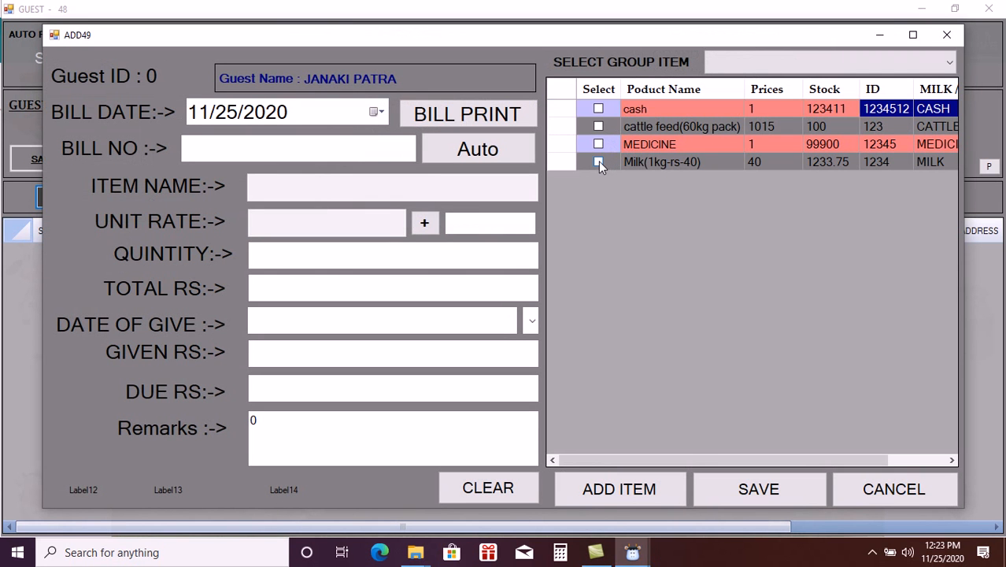
click(621, 486)
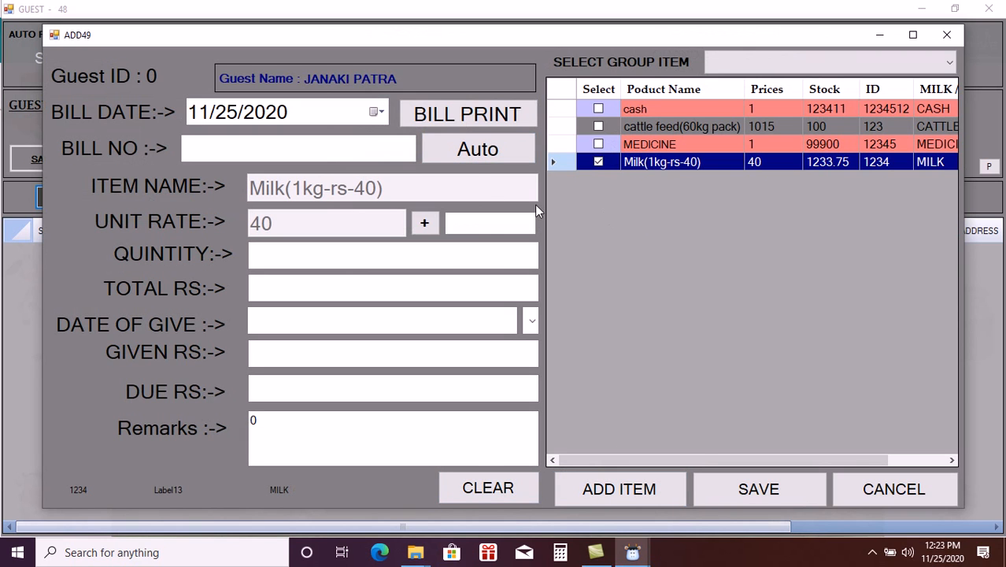
click(471, 155)
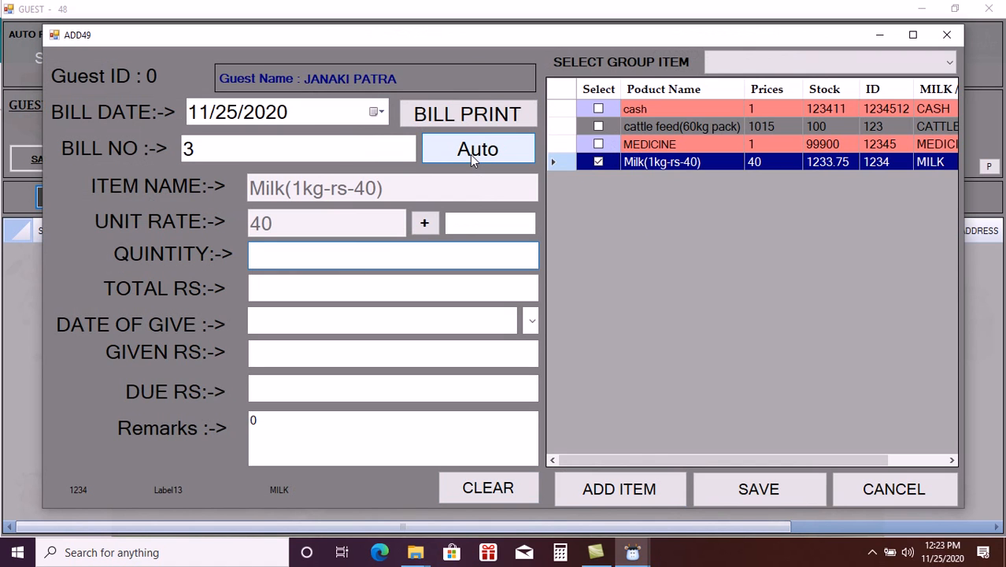
text(50)
key(Return)
key(Return)
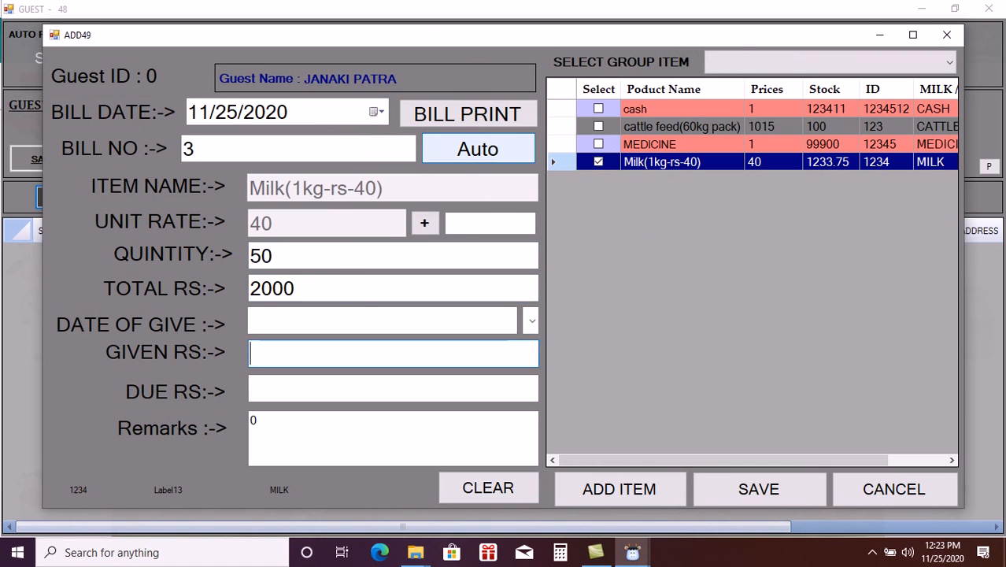
key(Return)
key(Return)
key(Return)
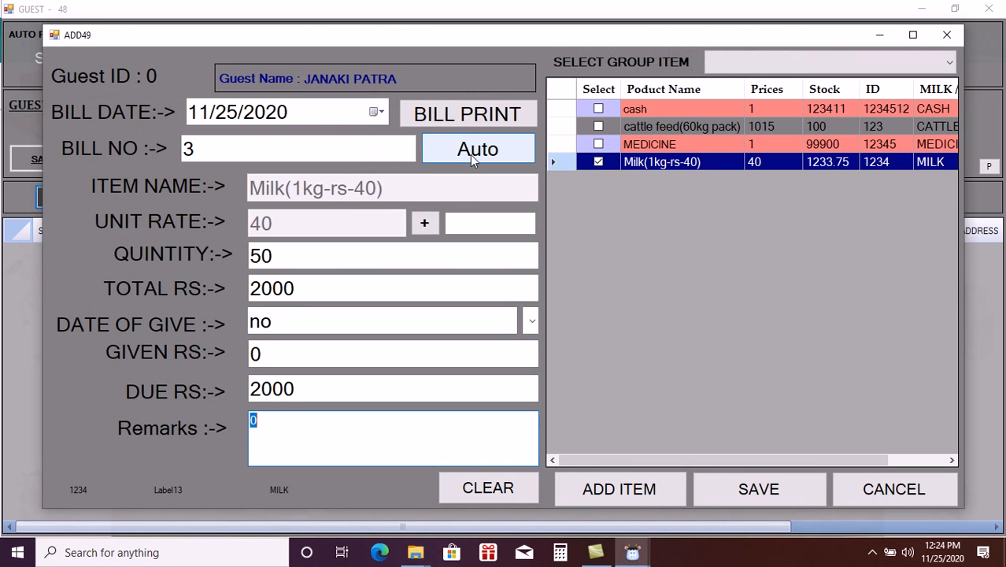
key(Return)
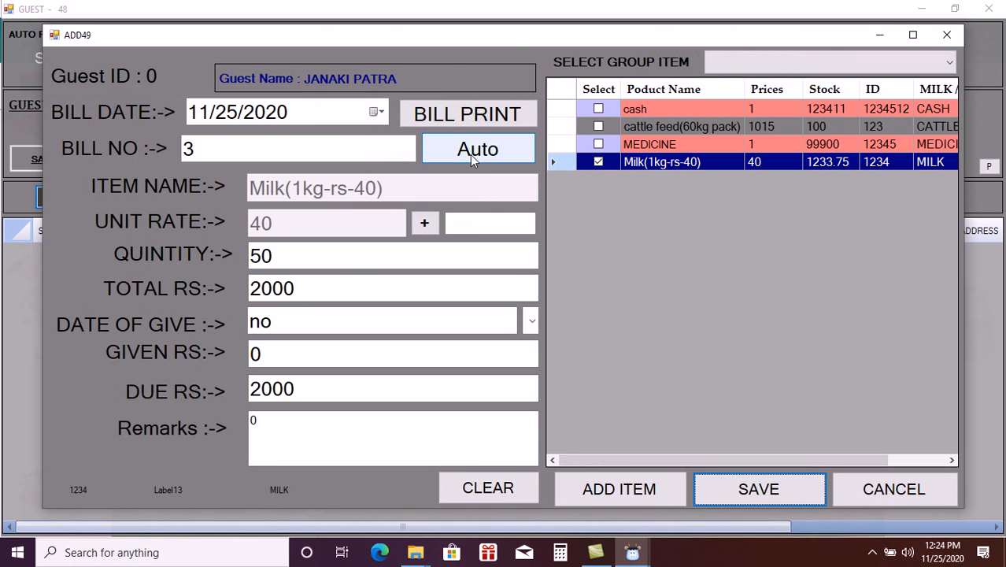
key(Return)
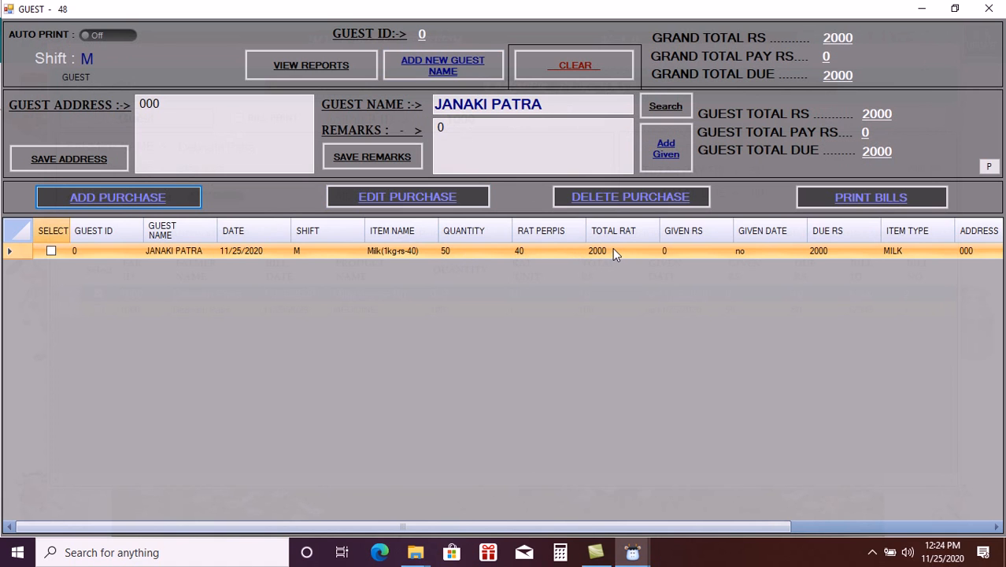
- Record the guest's 2000 rupee payment so their due drops to 0
click(681, 148)
click(833, 195)
text(2000)
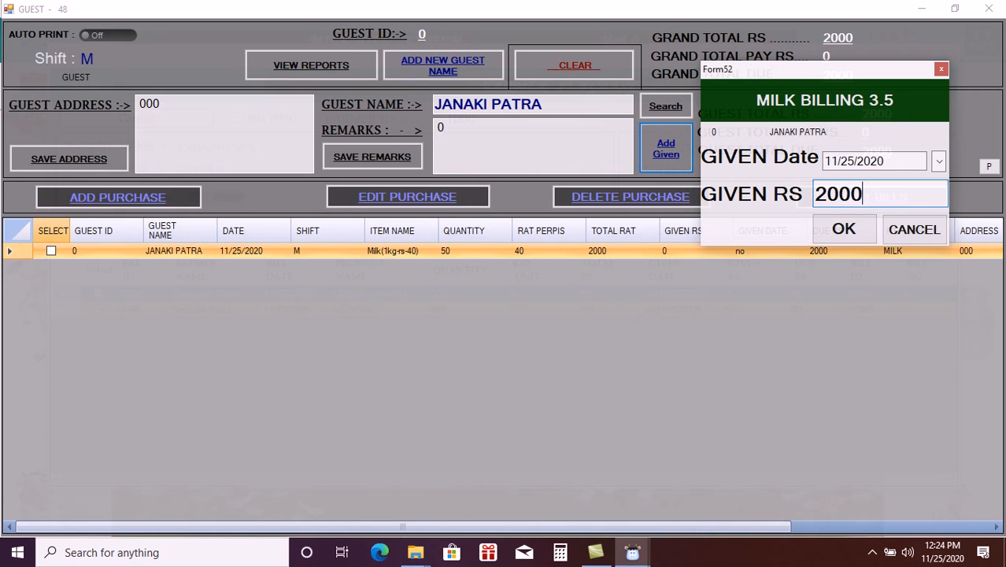
click(854, 229)
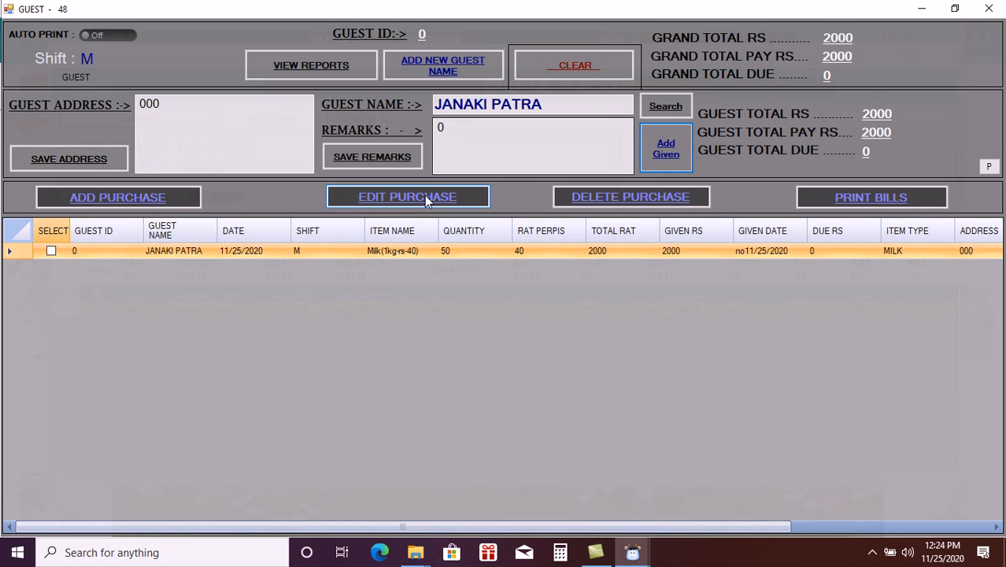
- Mark the guest's purchase, close its edit form unchanged, and clear the guest window
click(50, 250)
click(372, 196)
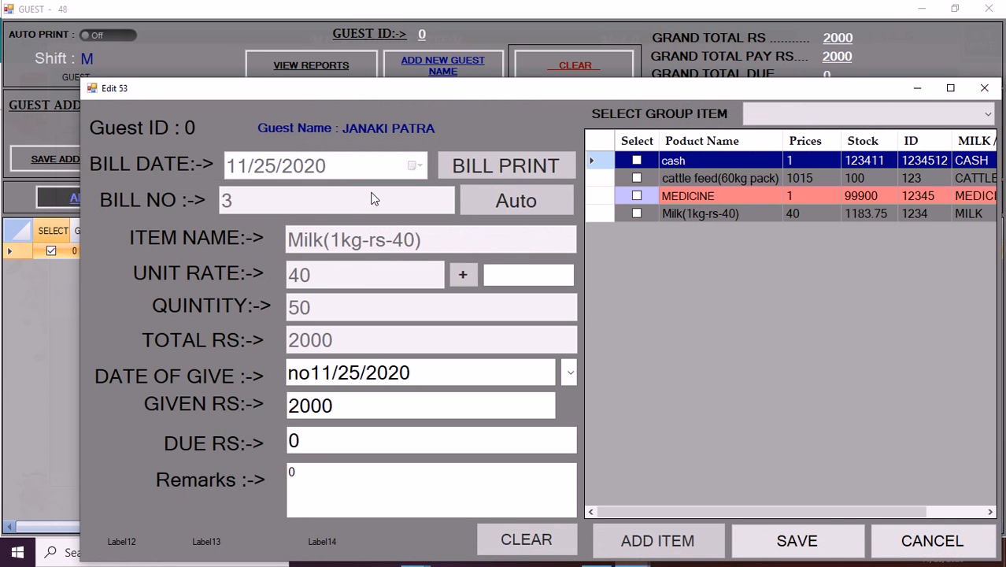
click(984, 89)
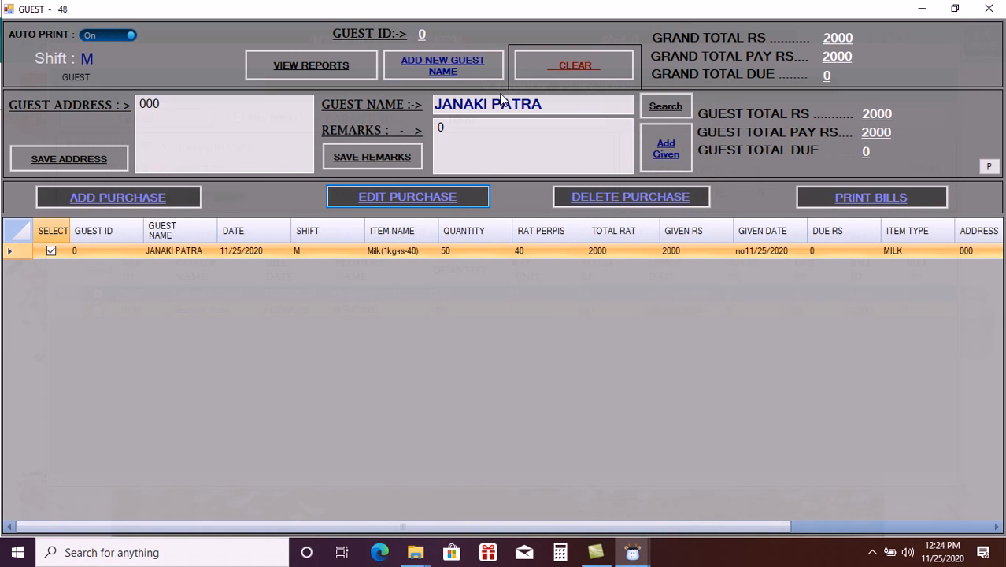
click(579, 66)
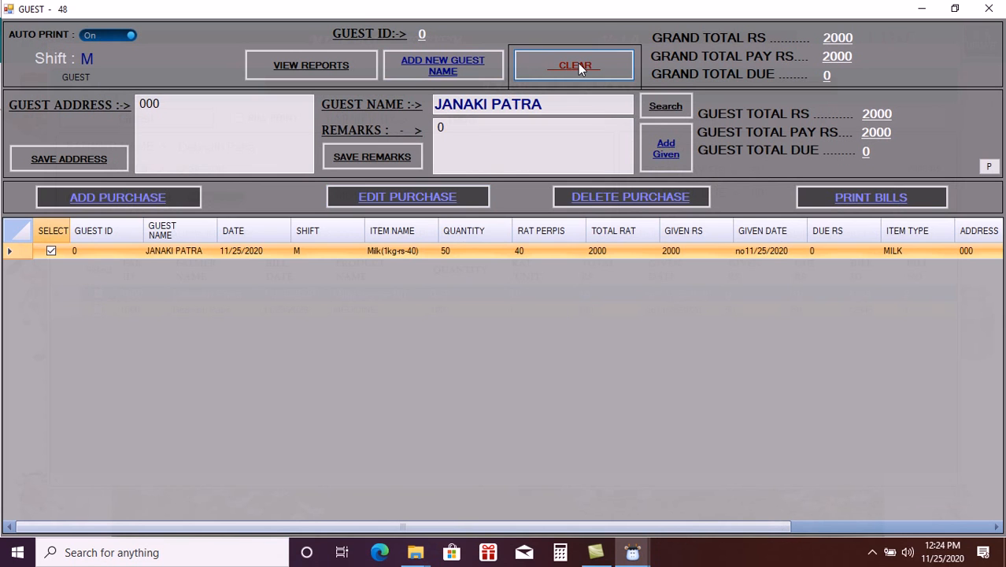
- Look up the guest by name again and reload their paid milk bill
click(501, 101)
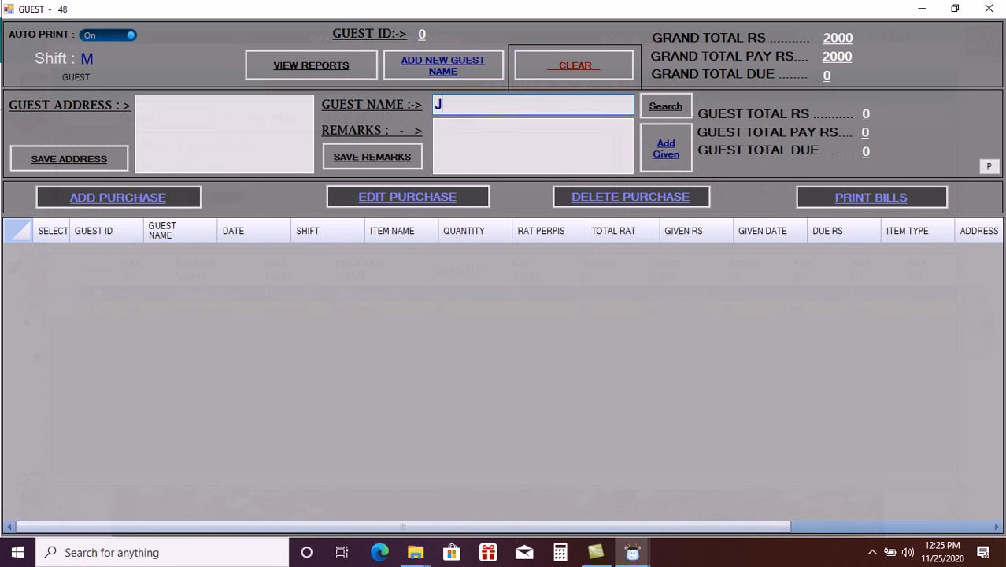
text(J)
click(495, 123)
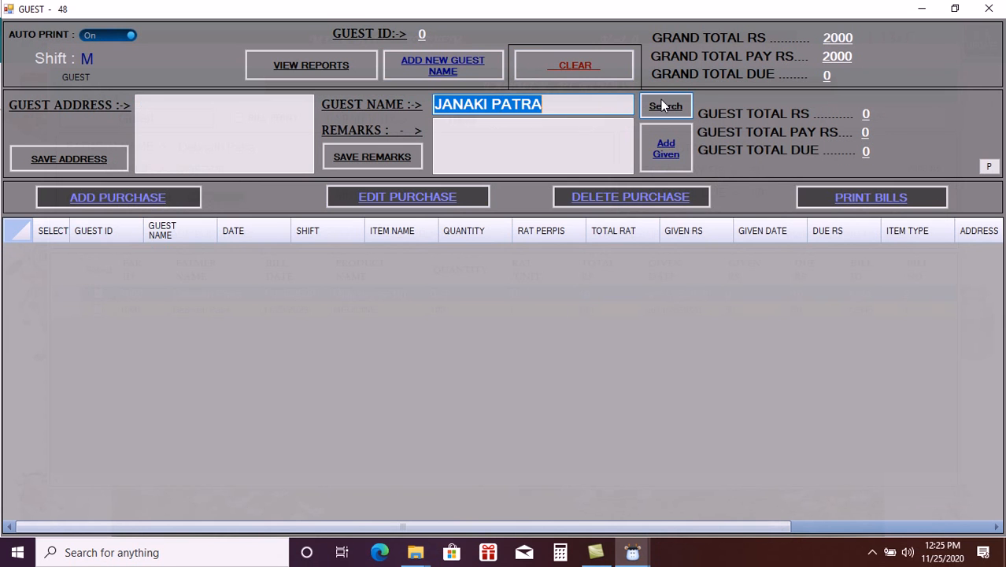
click(661, 104)
- Change the guest's remarks to 0202 and save them
click(463, 126)
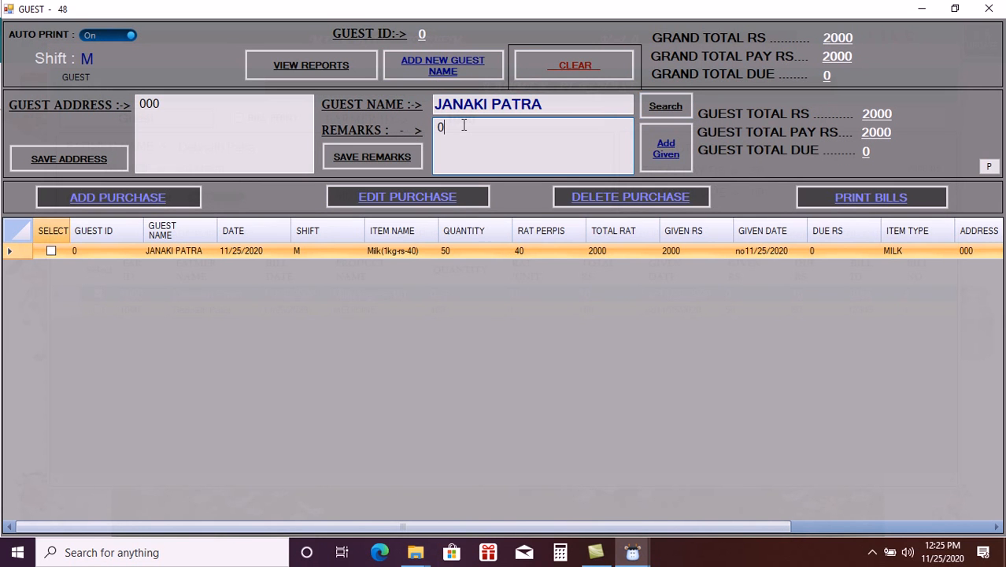
text(202)
click(363, 159)
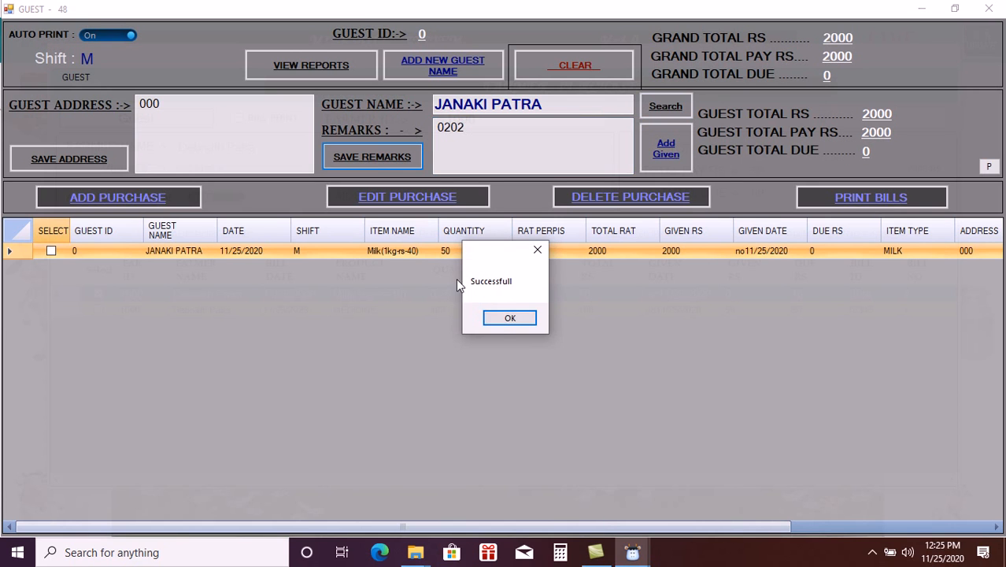
click(504, 320)
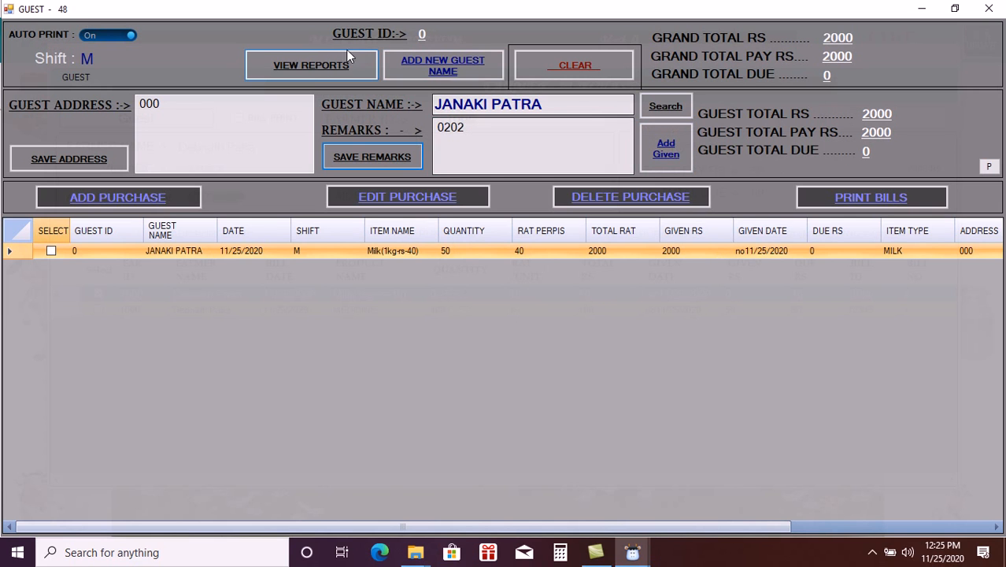
- View the Guest Details report full screen (remarks 0202, total 2000, due 0), then close it
click(304, 66)
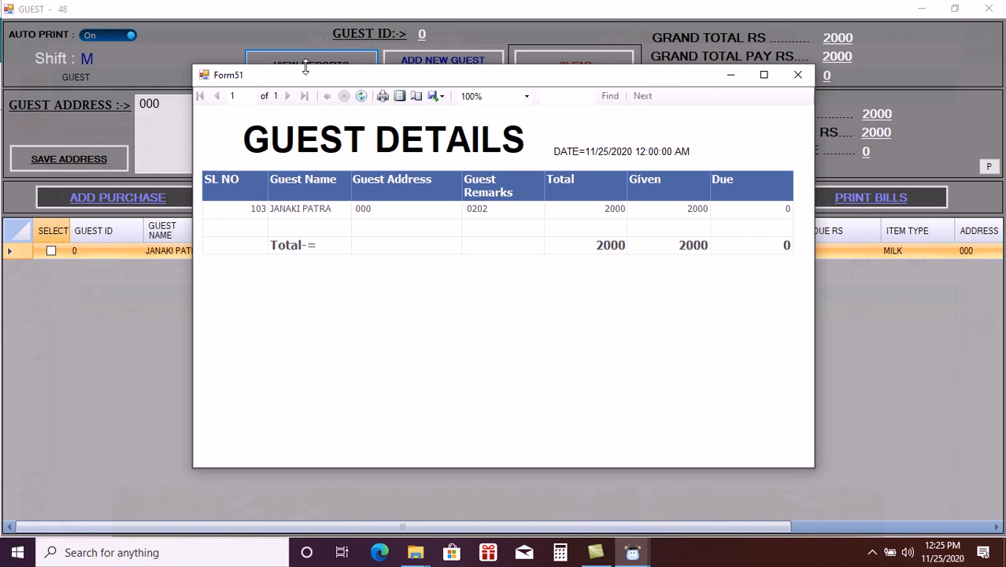
click(764, 76)
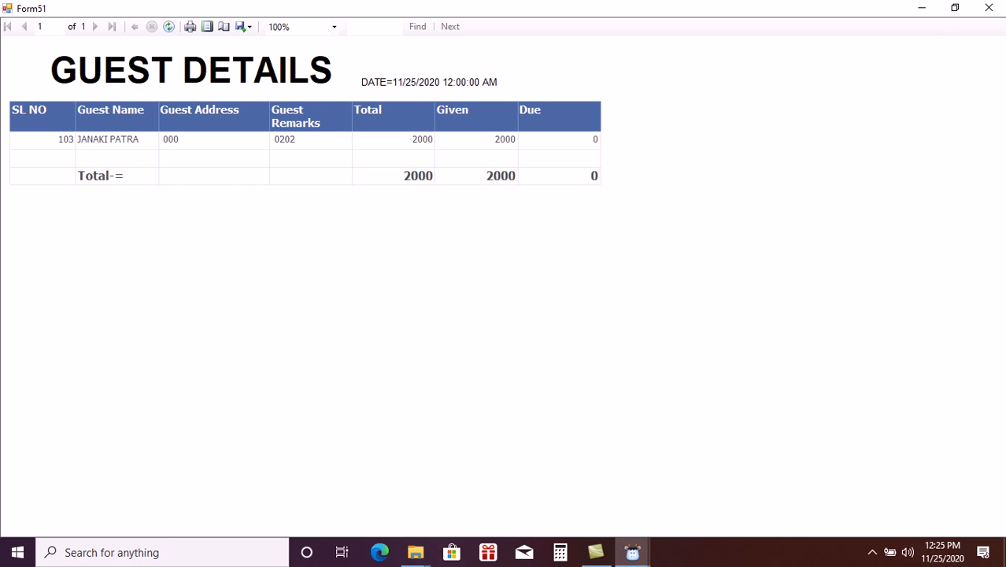
click(988, 8)
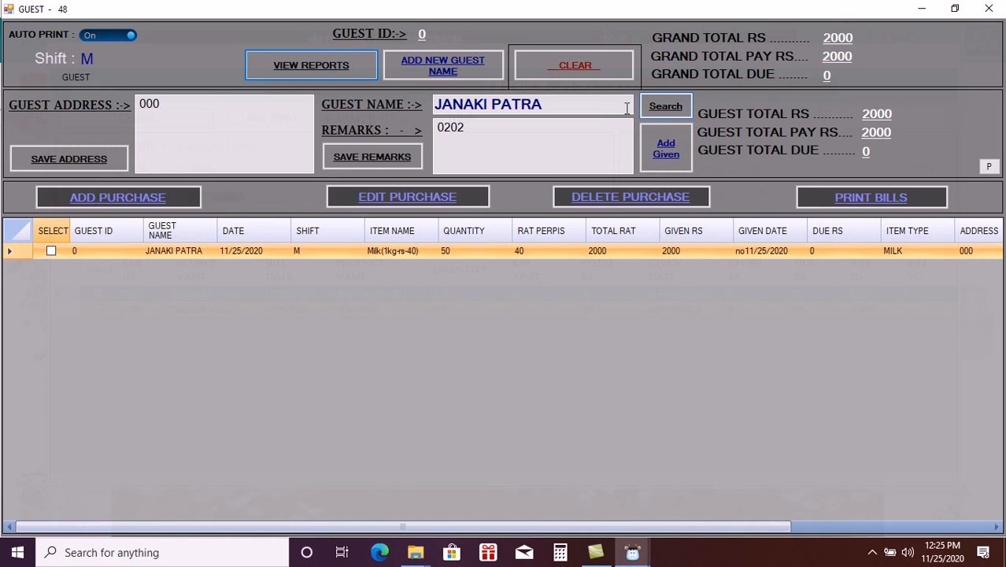
- Close the GUEST and Farmer Purchase windows and bring up the Daily Item sale Report
click(1000, 8)
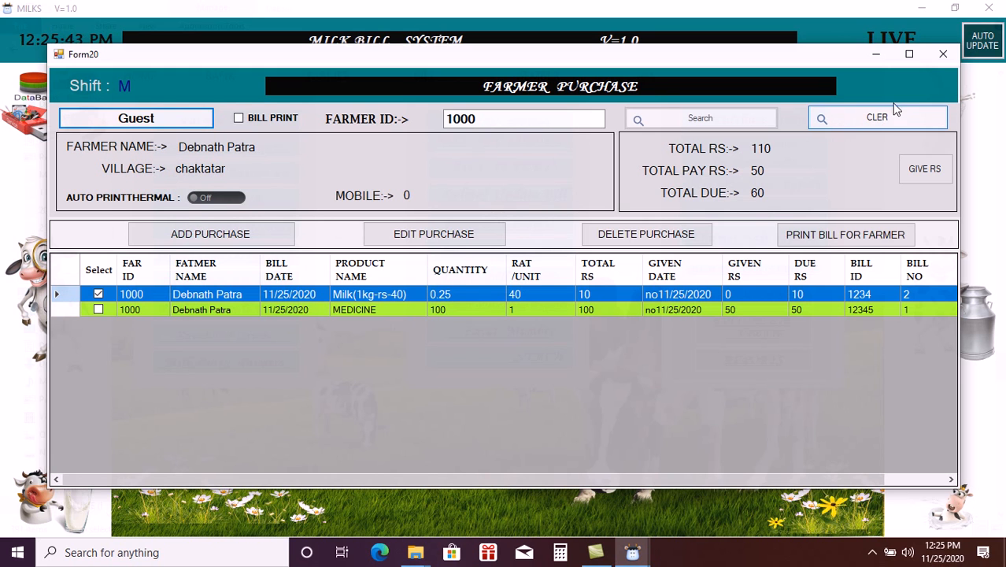
click(941, 57)
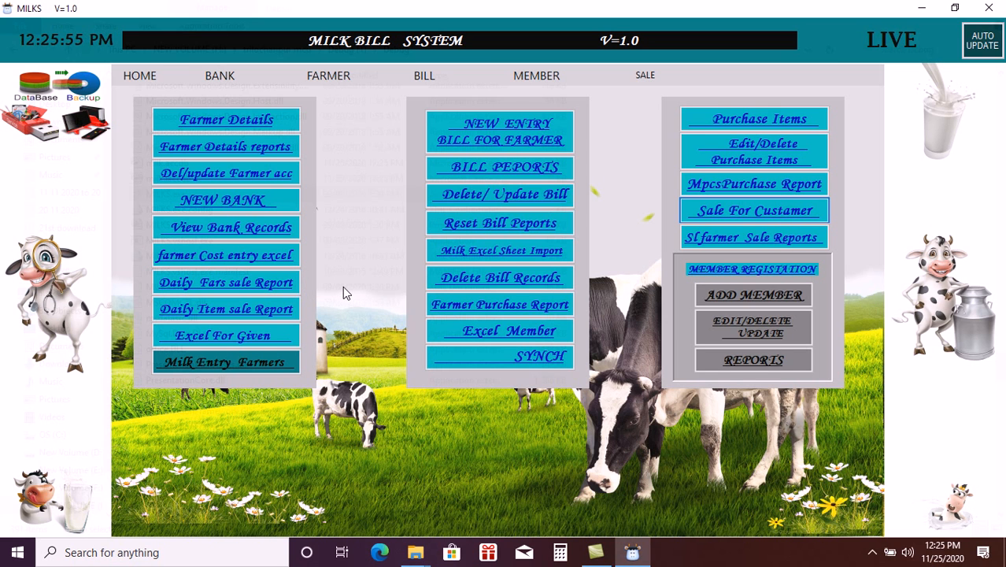
click(223, 310)
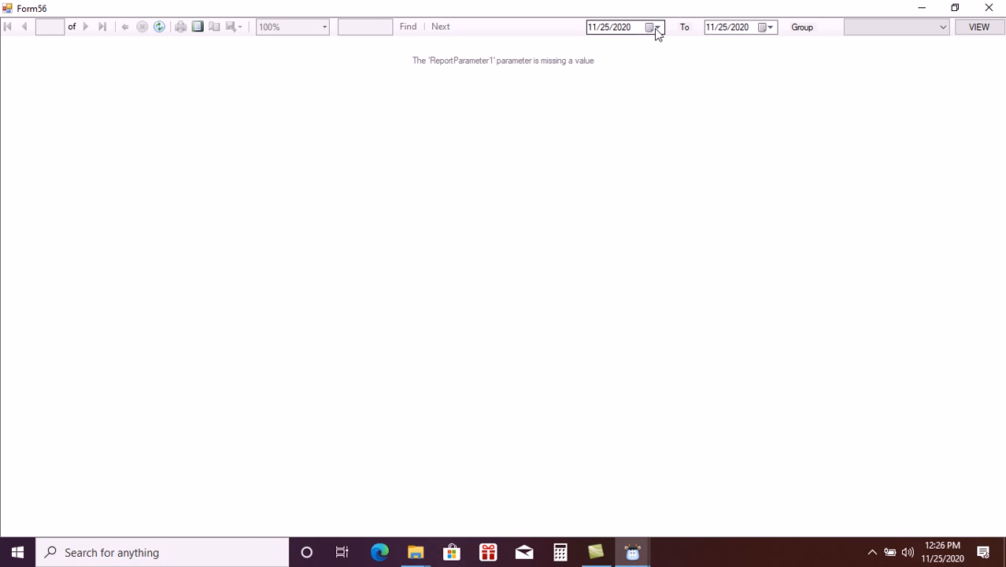
- Generate the daily item sale report for the MILK group, then the MEDICINE group
click(876, 29)
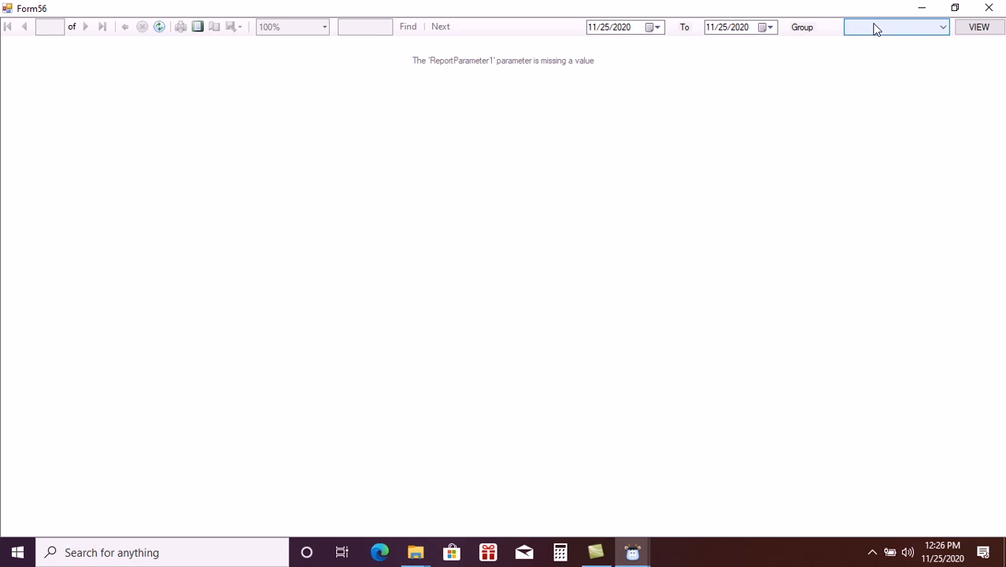
click(865, 44)
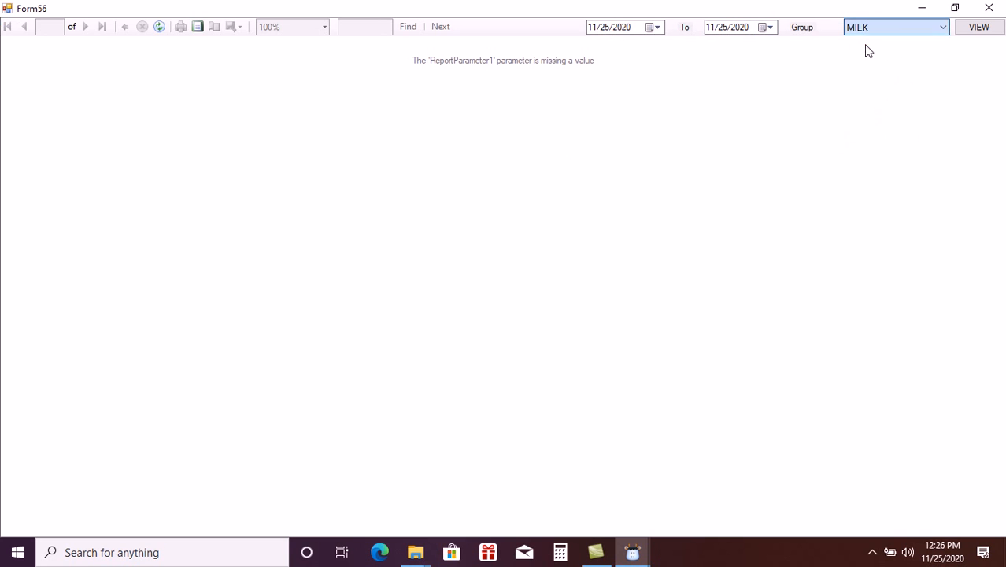
click(979, 36)
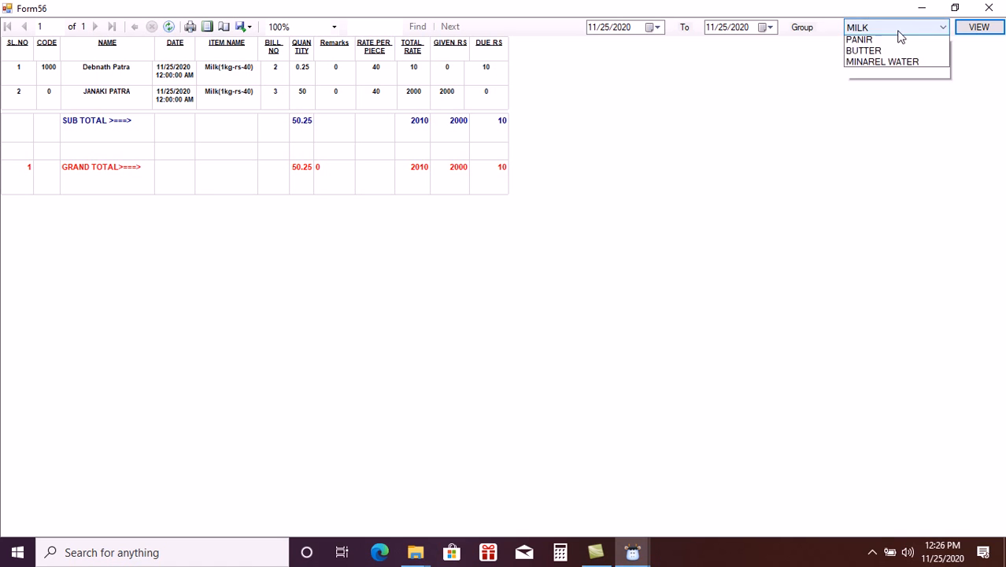
click(901, 37)
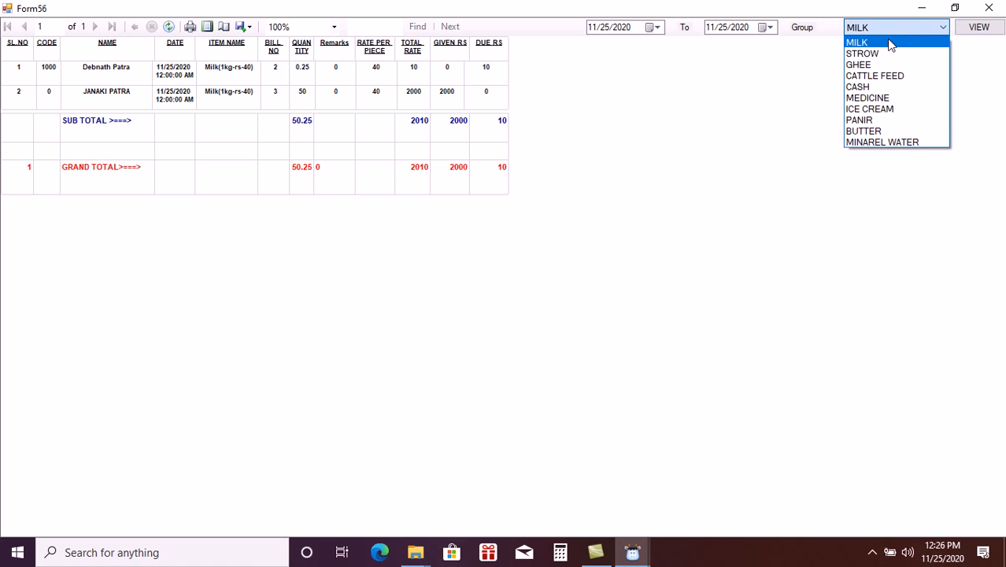
click(867, 97)
click(977, 28)
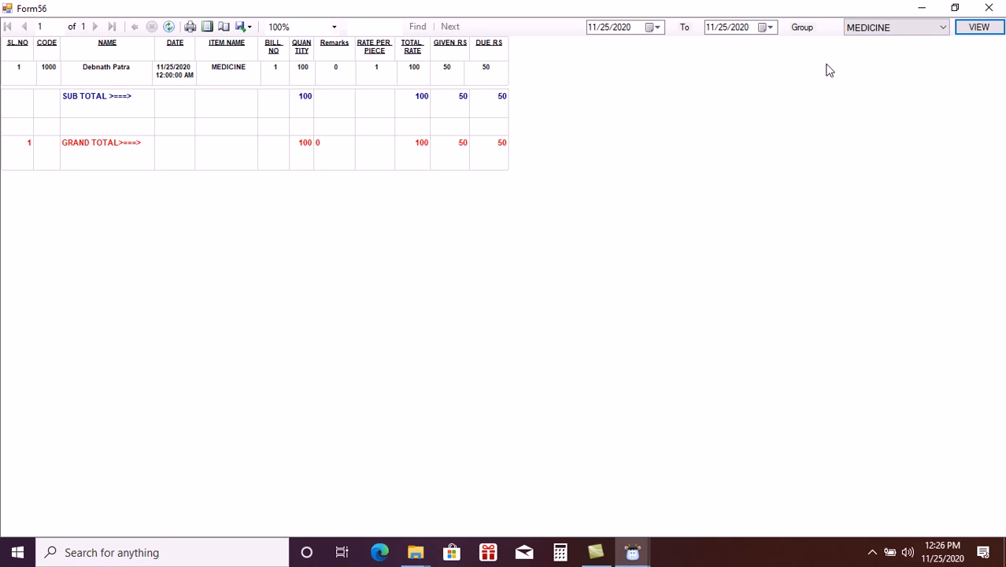
- Run the report for the CASH group, close it, and start a new member registration
click(931, 35)
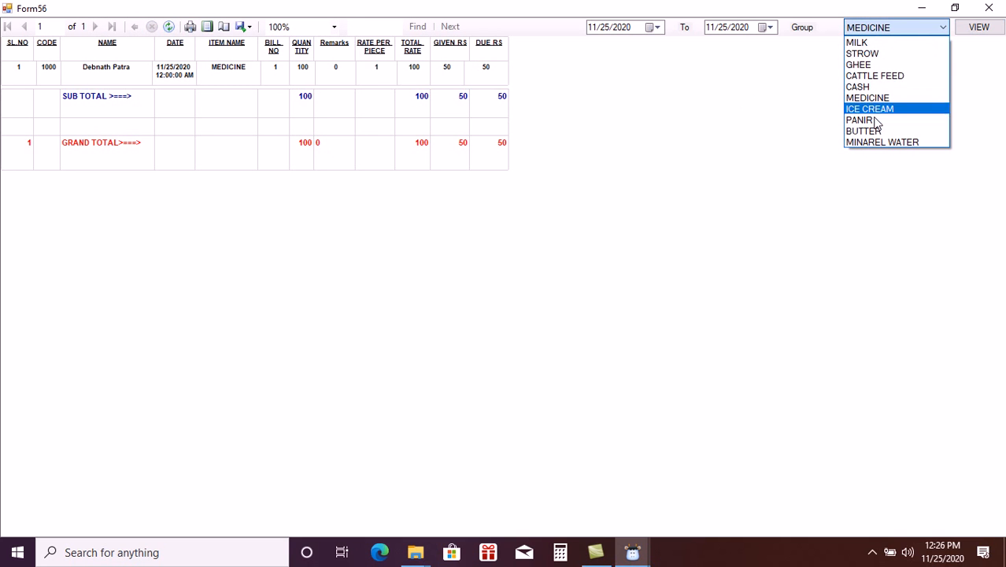
click(874, 88)
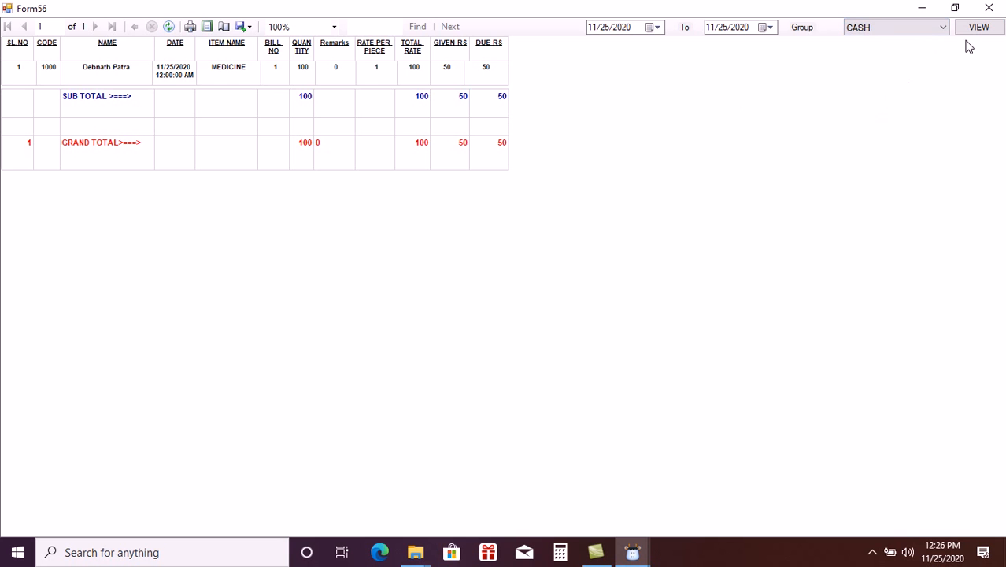
click(996, 29)
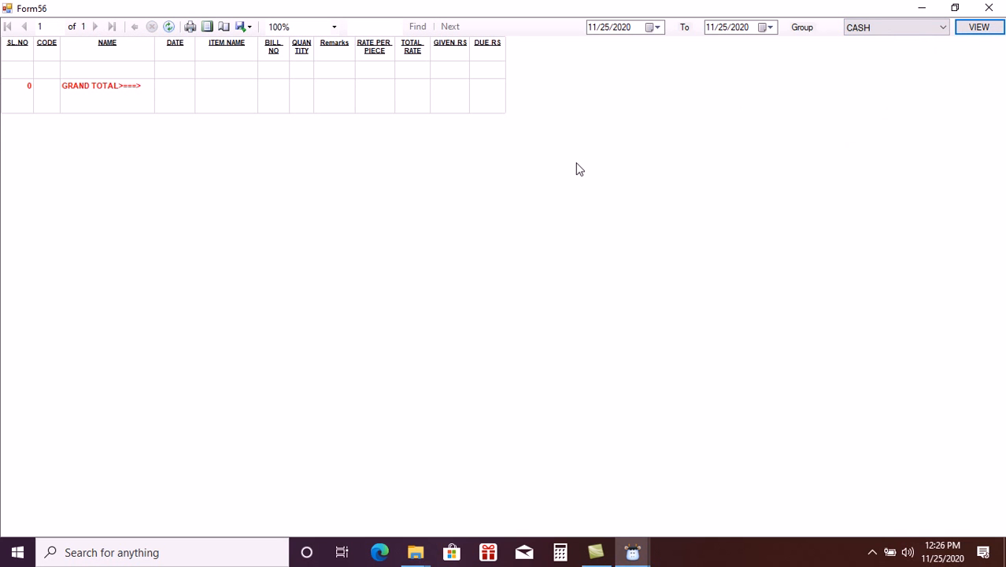
click(982, 11)
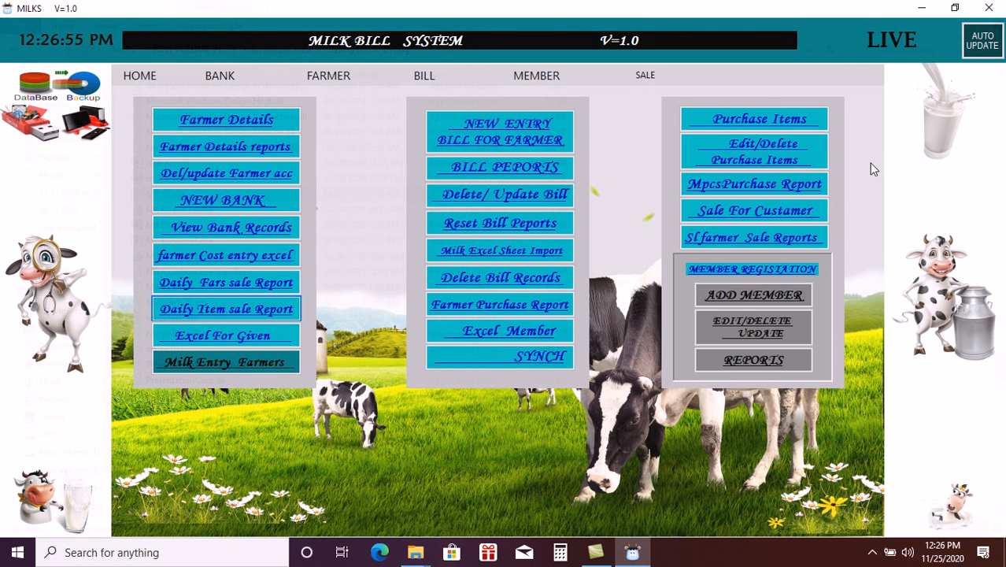
click(785, 294)
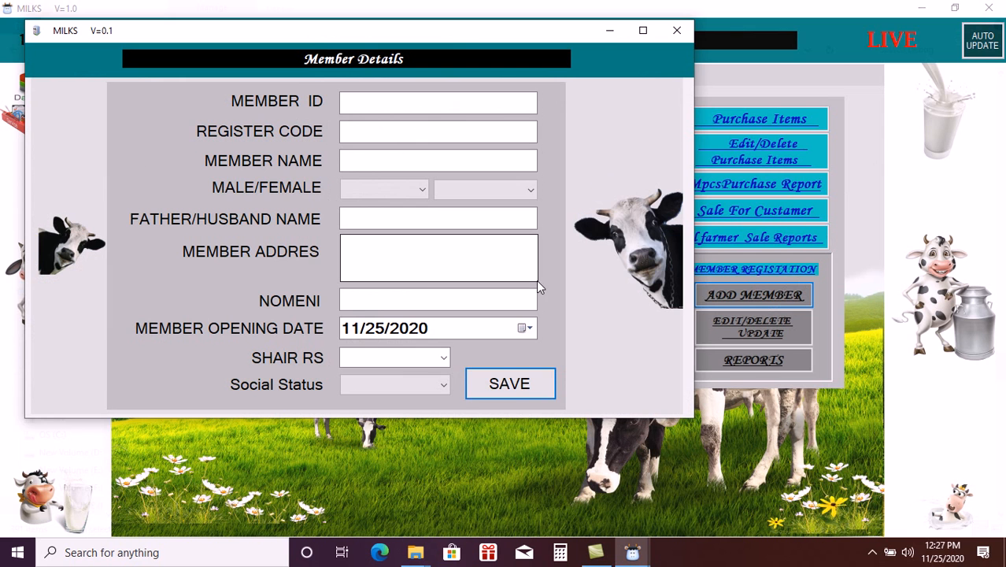
- Close the new member and member edit/delete forms, then launch Milk Entry Farmers
click(677, 30)
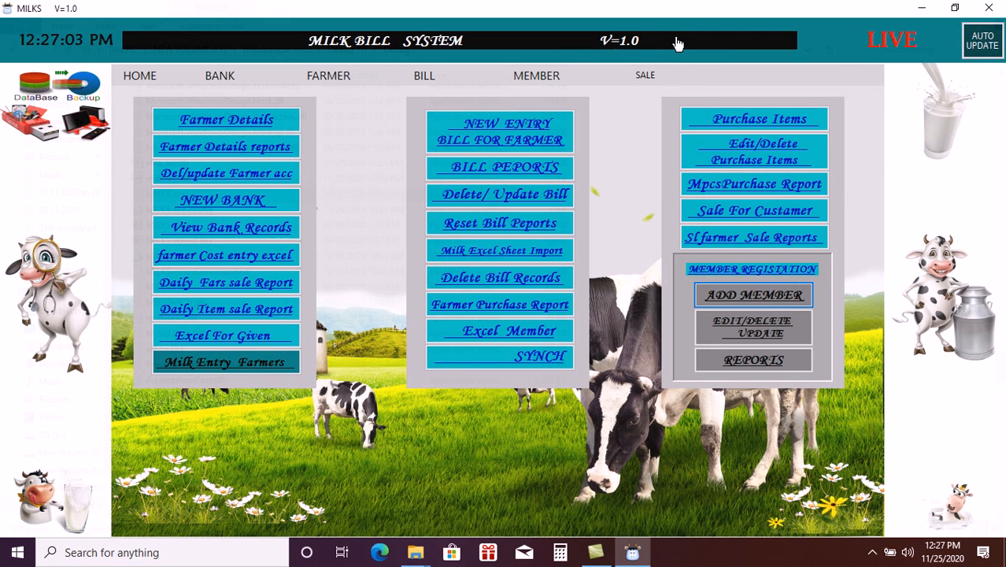
click(753, 333)
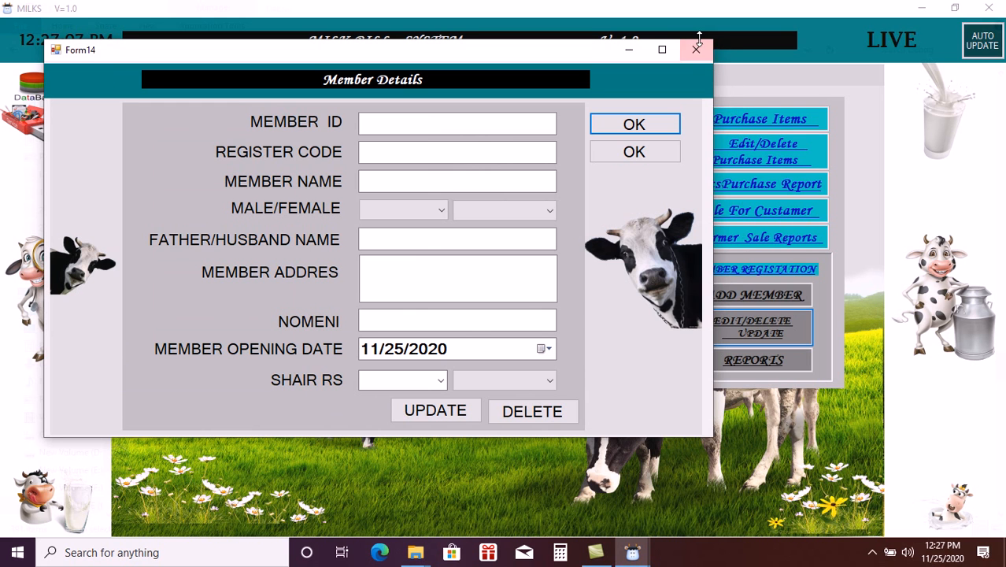
click(696, 49)
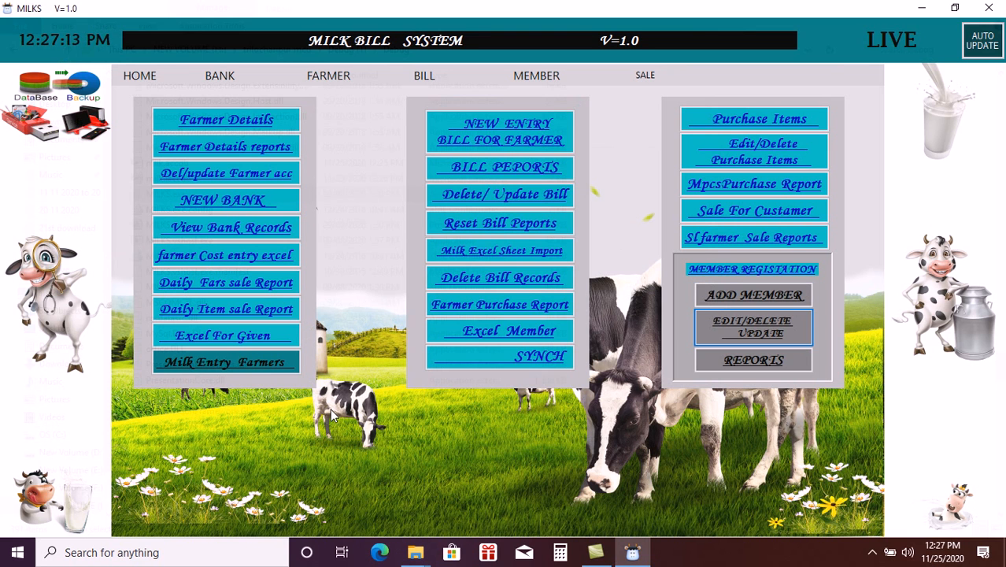
click(234, 367)
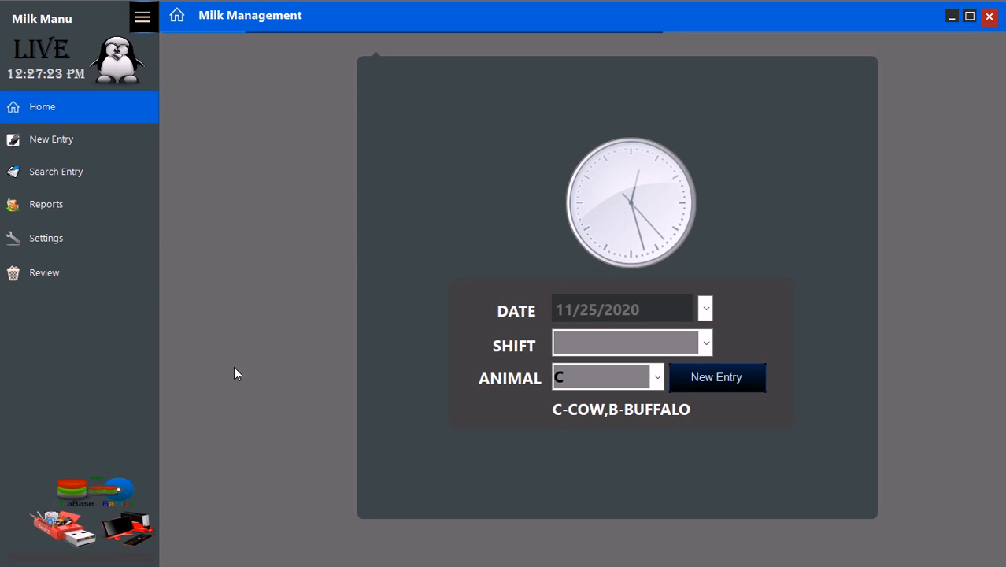
- Show the Farmers Total Report from 11/01/2020 to 11/26/2020
click(84, 240)
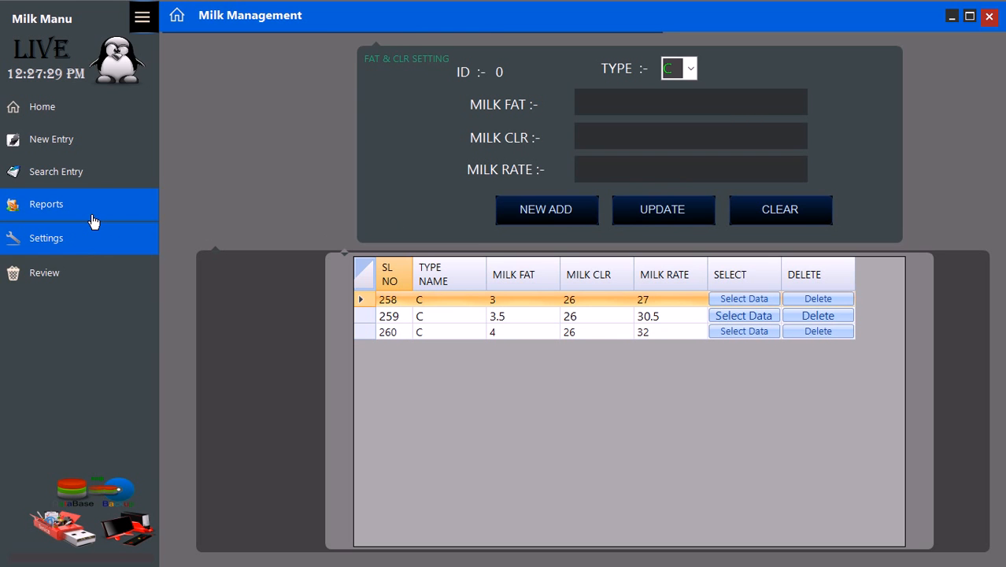
click(92, 220)
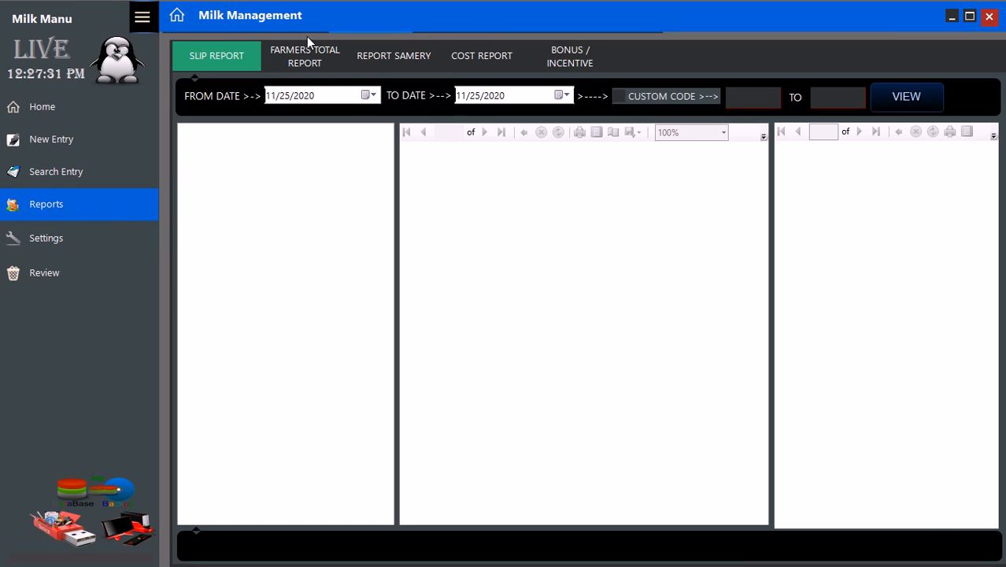
click(308, 50)
click(434, 95)
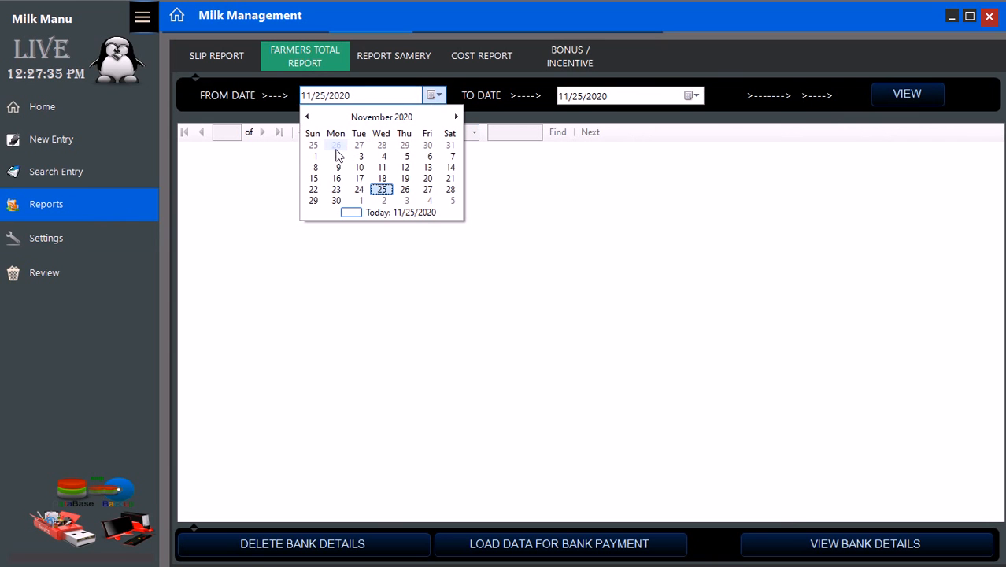
click(317, 157)
click(689, 97)
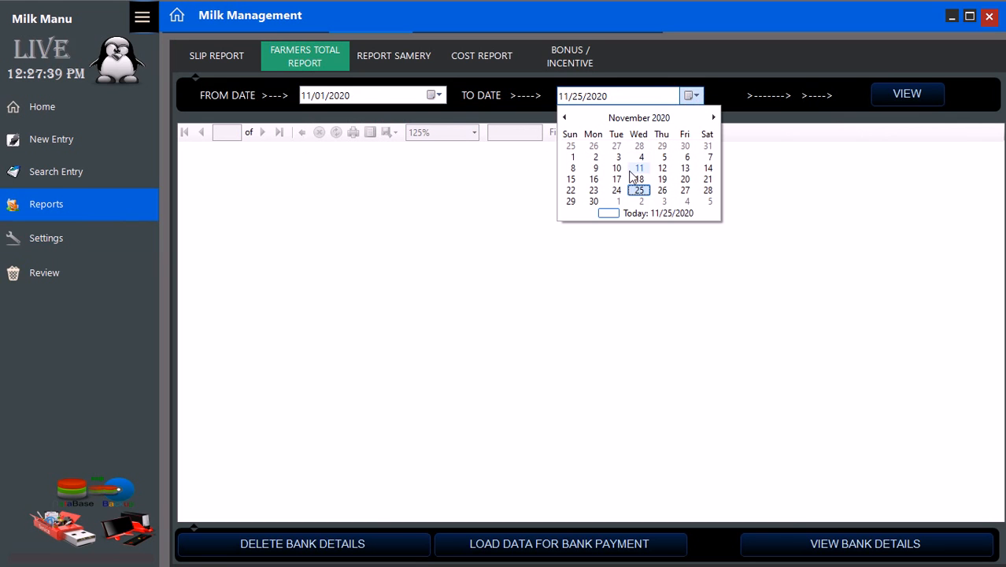
click(661, 190)
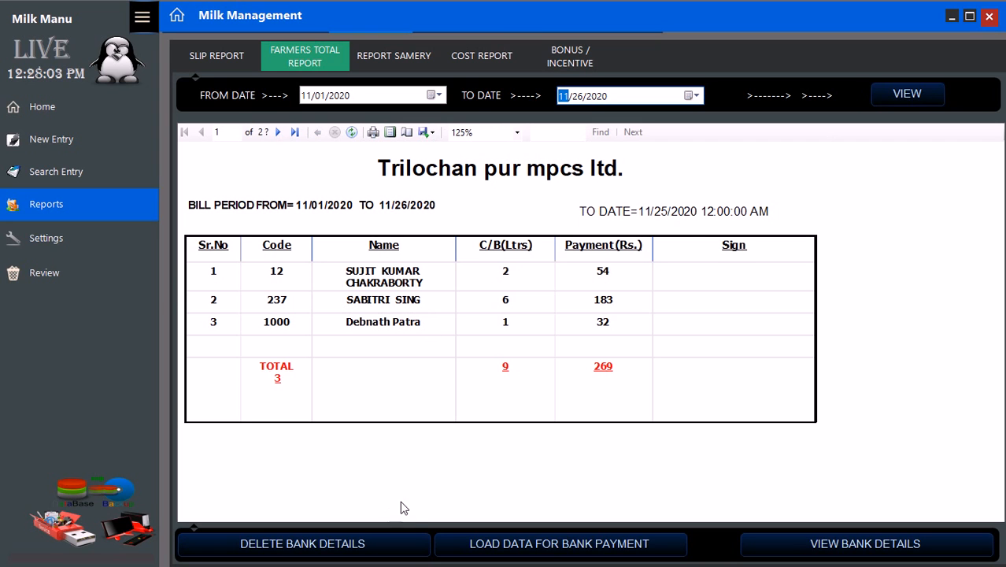
- Delete all farmers' bank bill records after entering the password
click(354, 551)
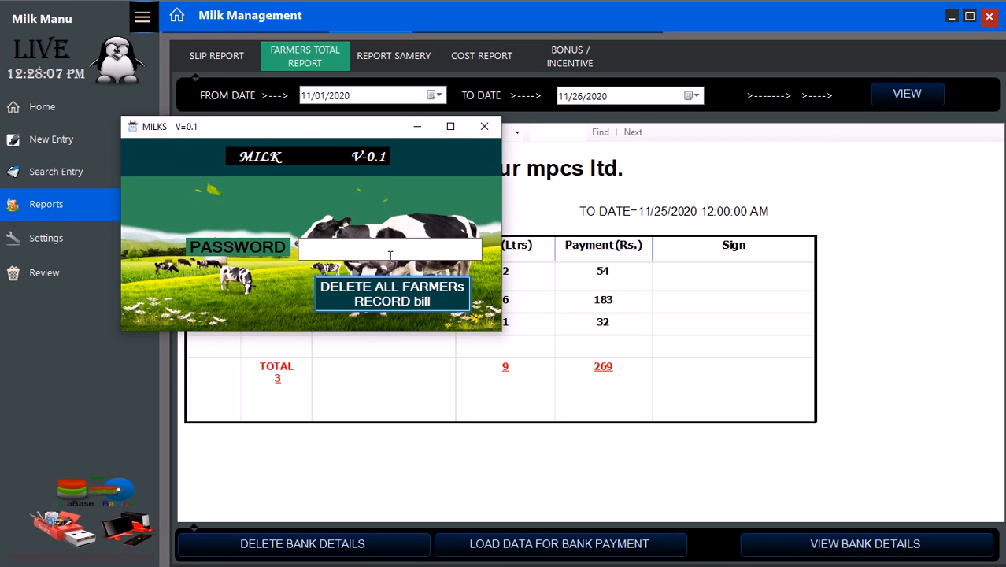
click(390, 256)
text(●●●●●)
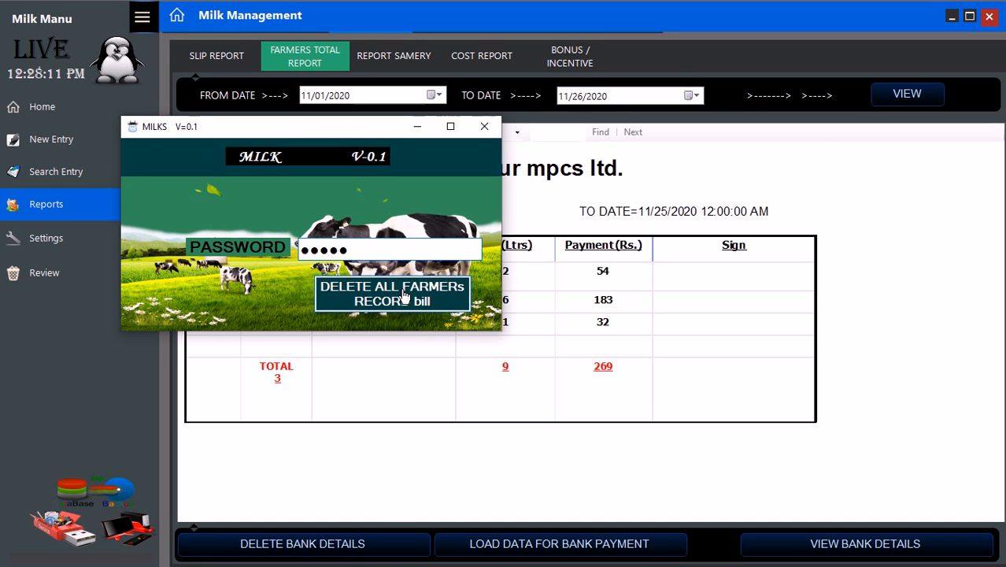
click(404, 291)
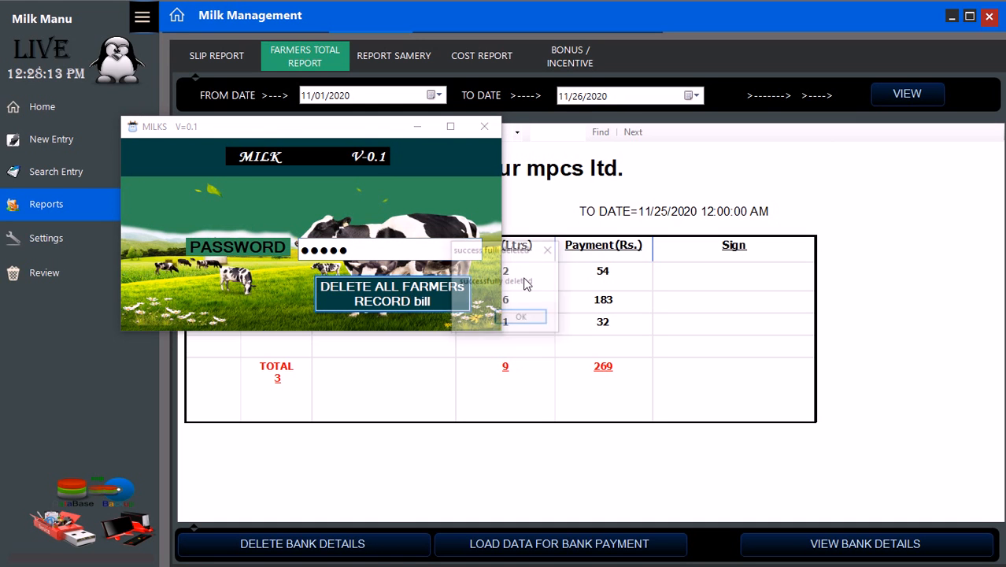
click(502, 318)
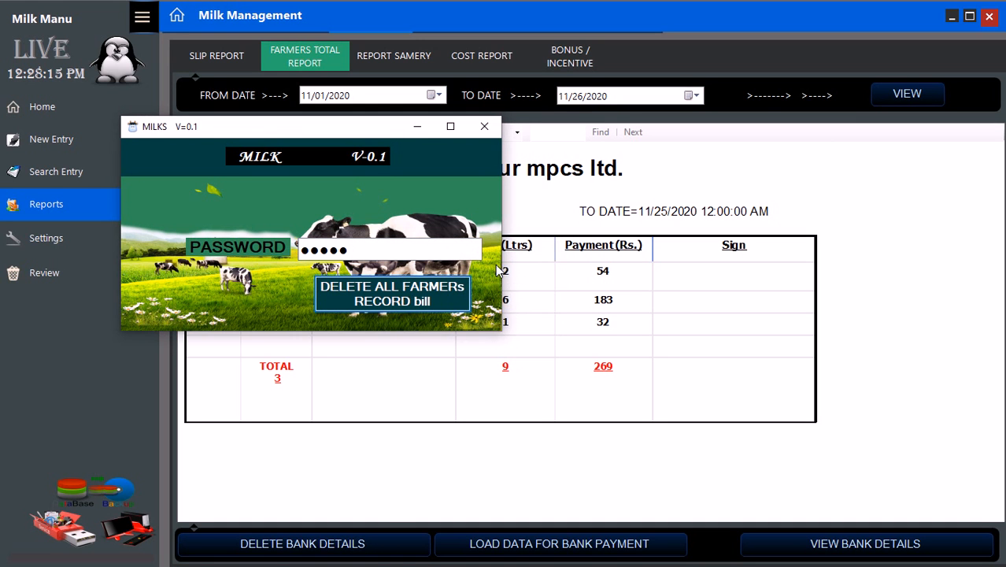
- Load the report's farmer totals as bank payment data
click(485, 129)
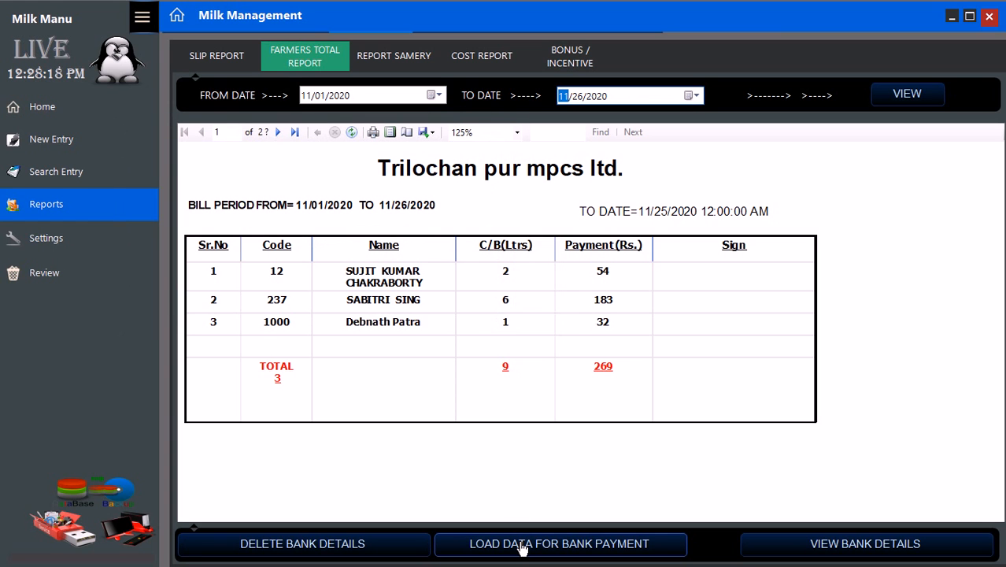
click(521, 545)
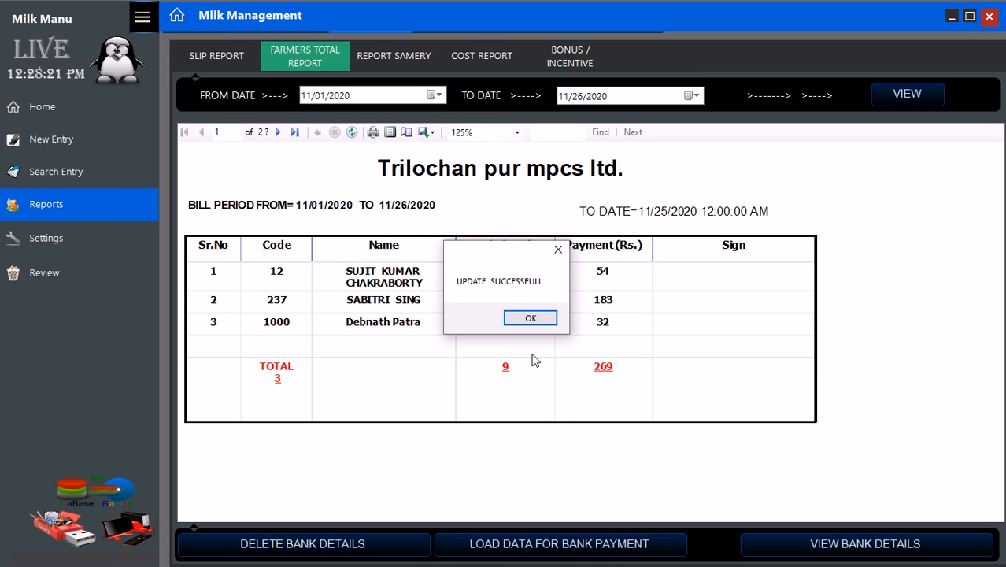
click(533, 320)
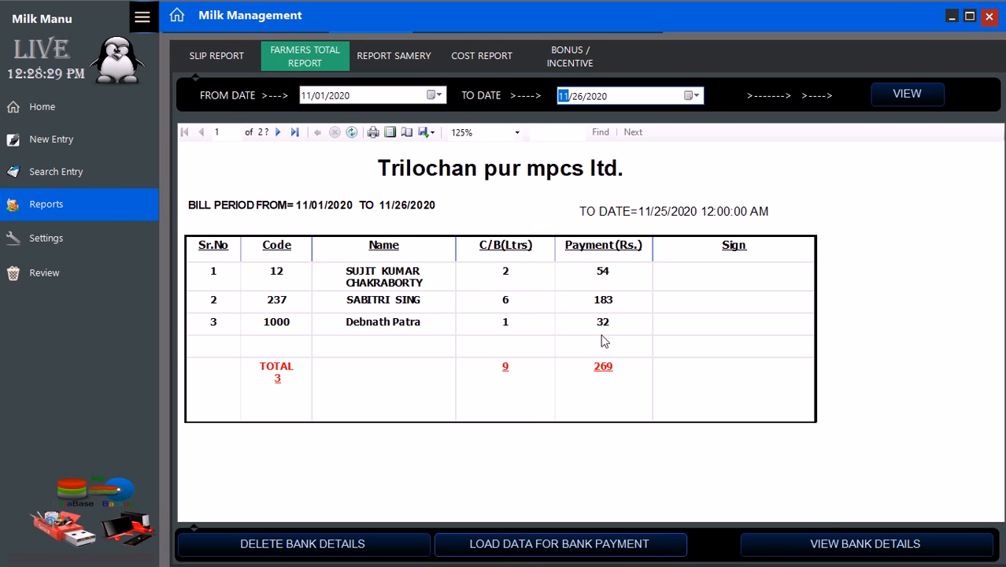
click(816, 549)
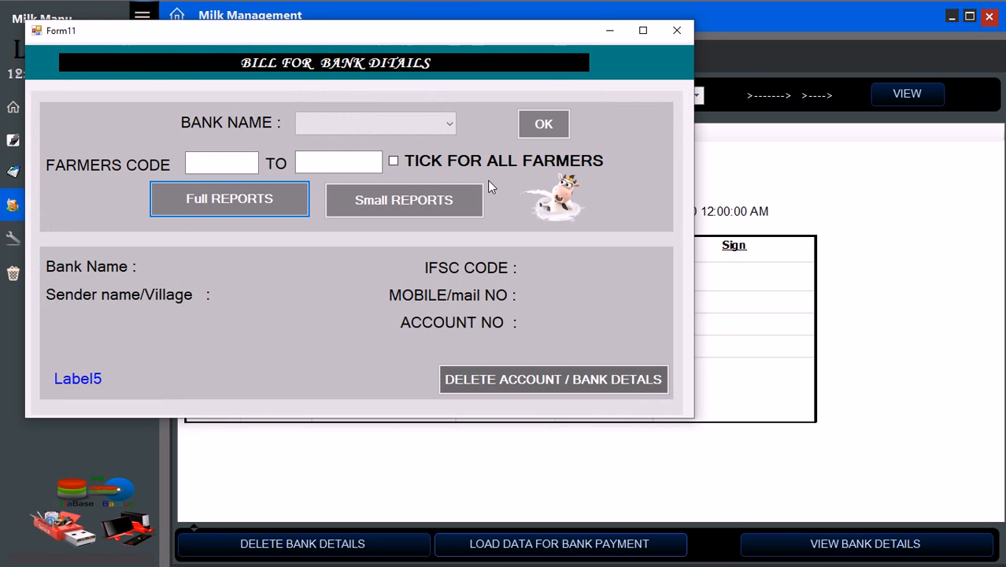
click(435, 129)
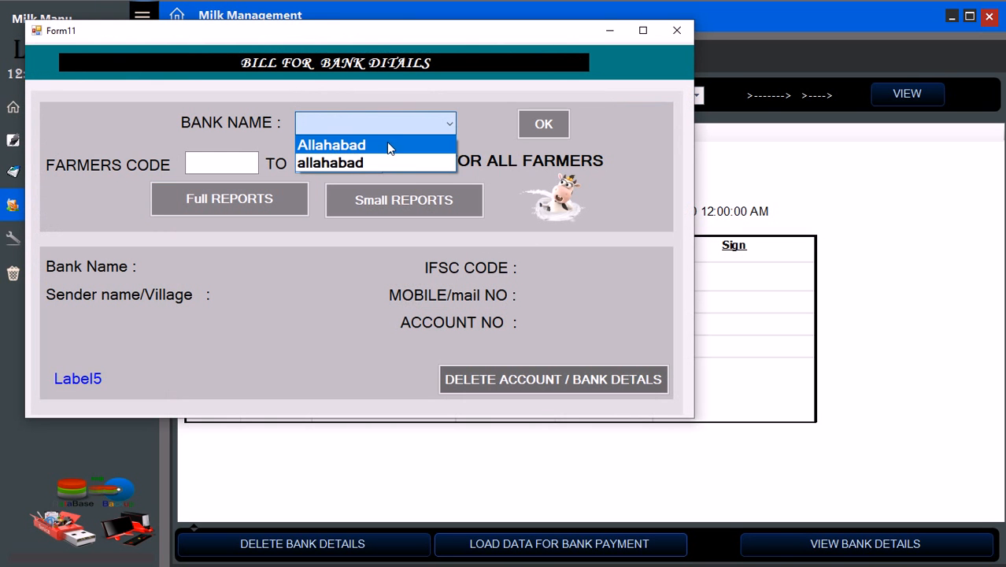
click(387, 141)
click(423, 164)
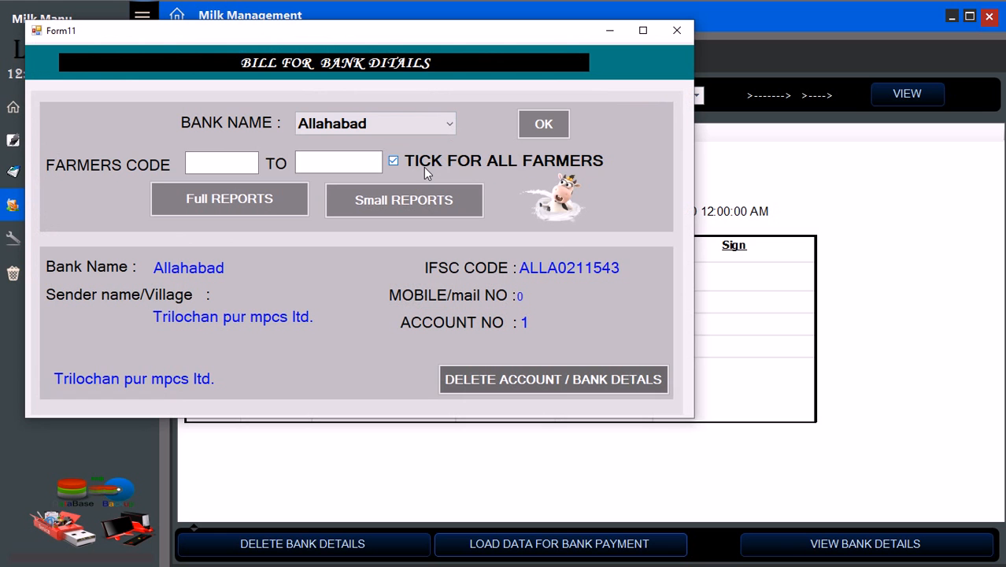
click(263, 198)
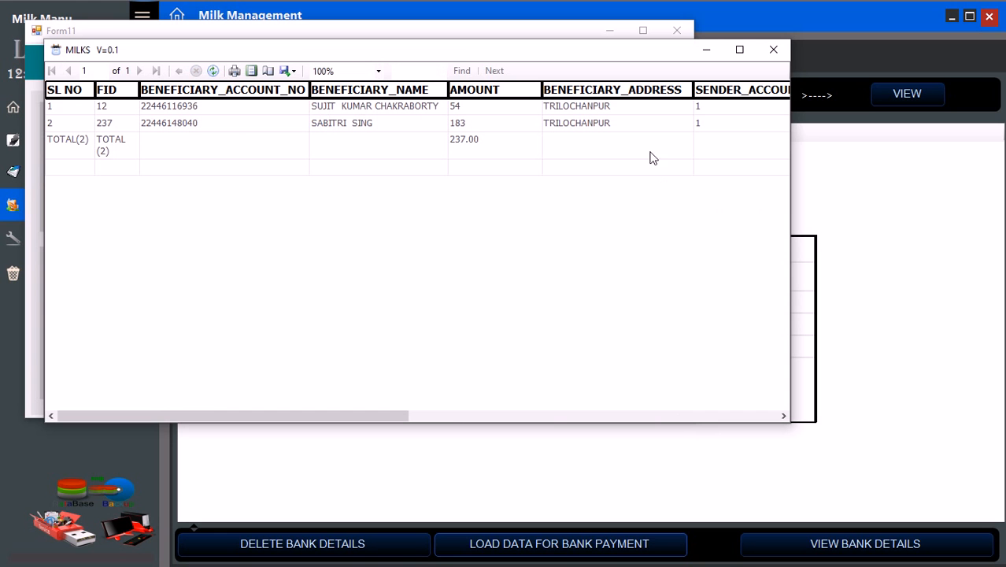
click(774, 51)
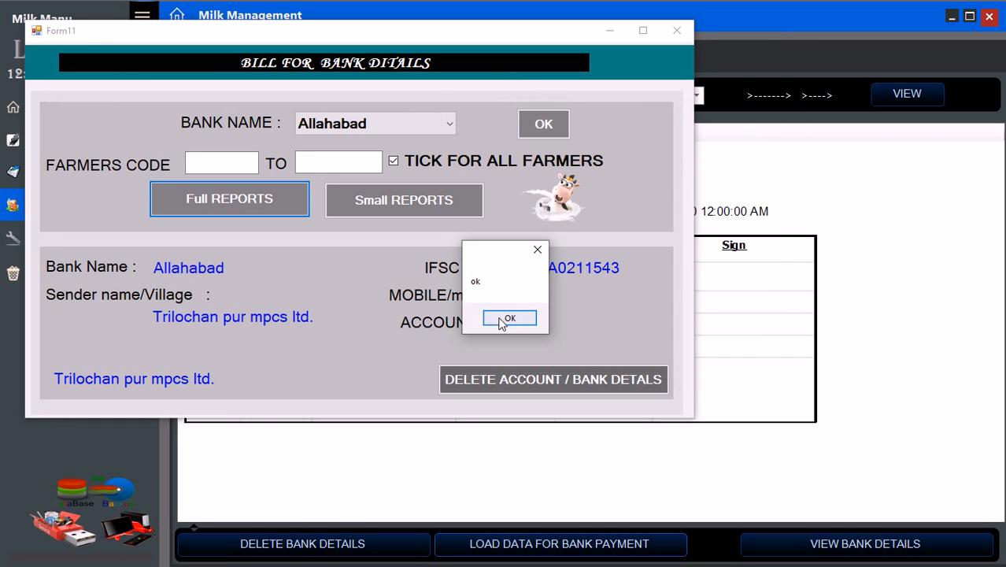
click(507, 318)
click(443, 127)
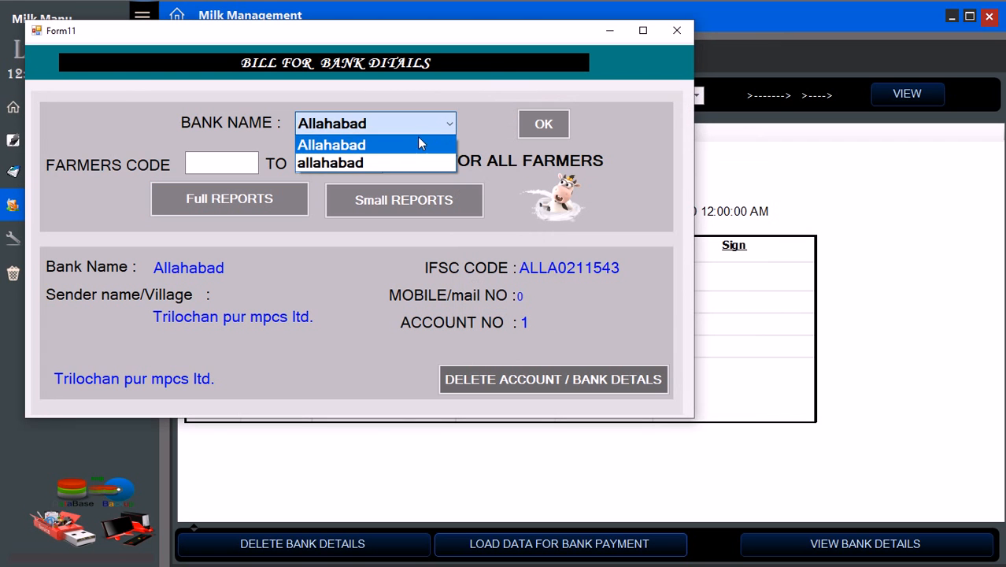
click(387, 161)
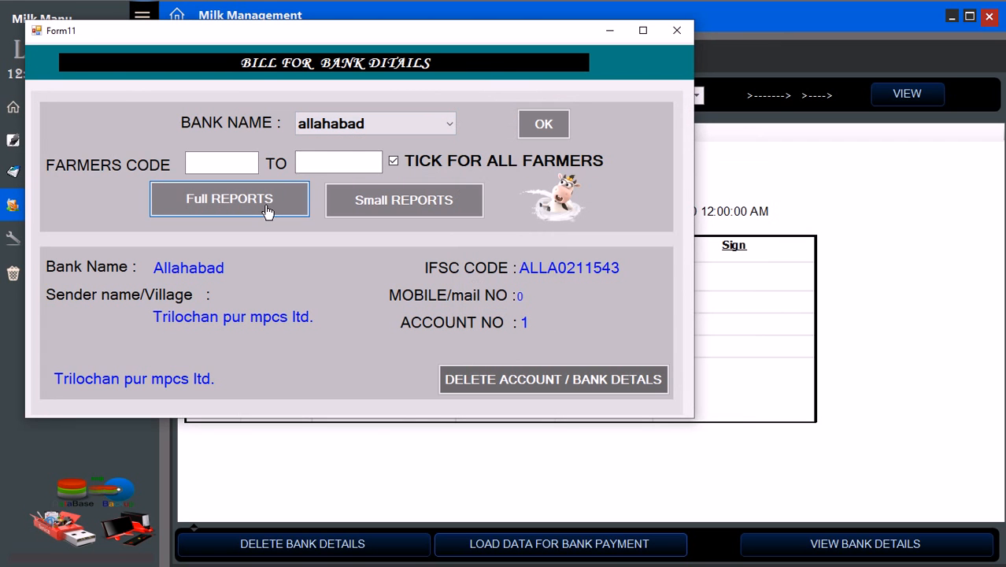
click(266, 209)
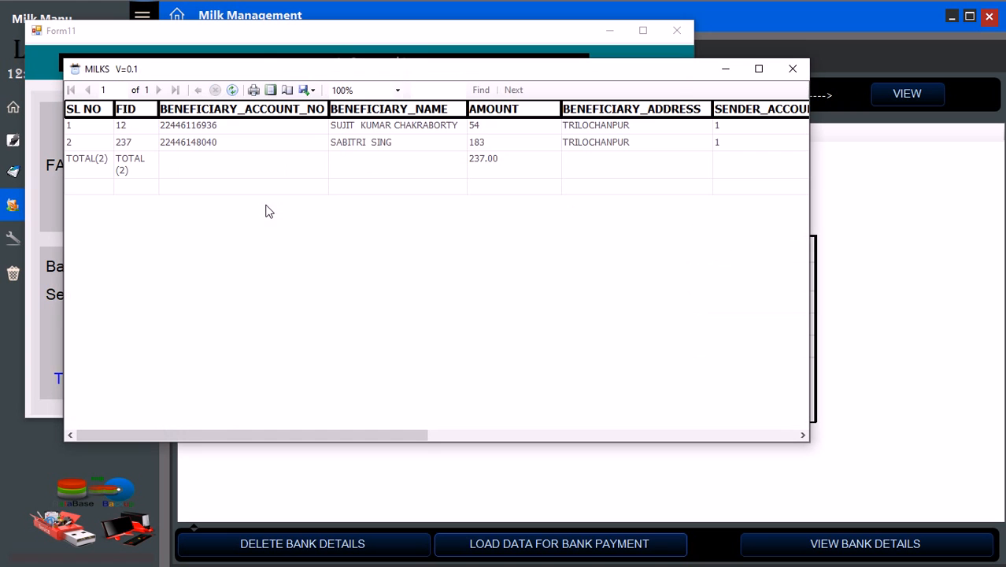
click(791, 70)
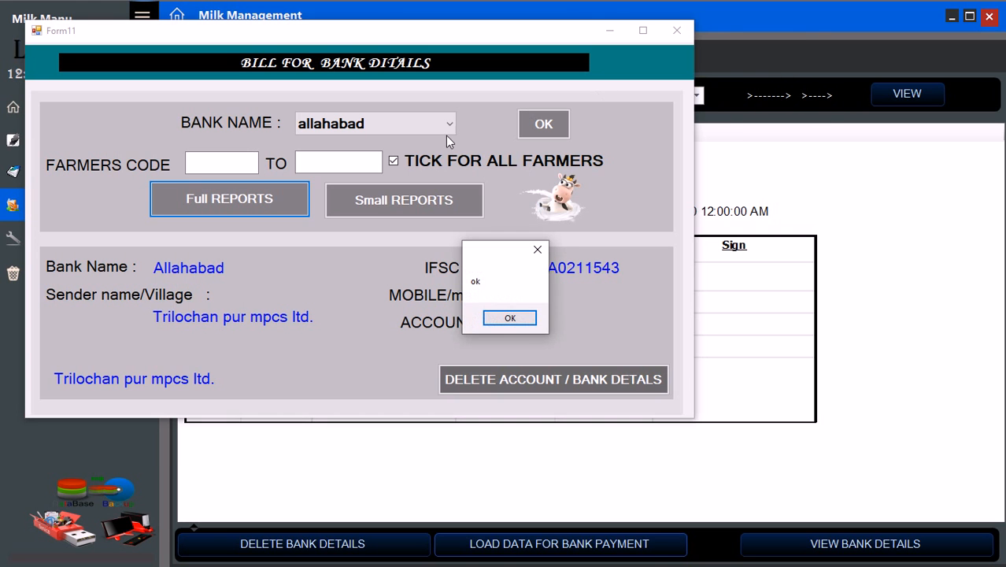
click(509, 317)
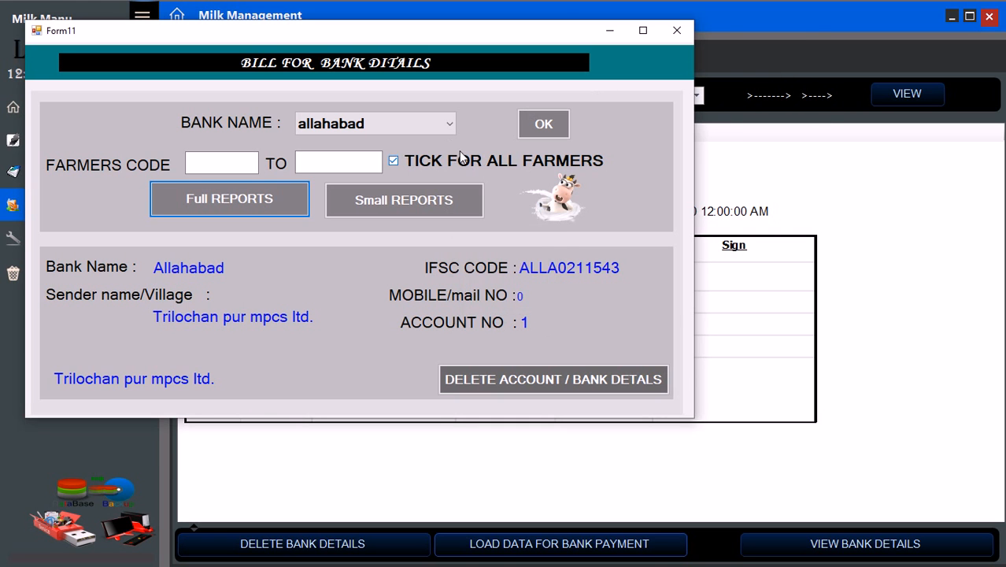
click(453, 124)
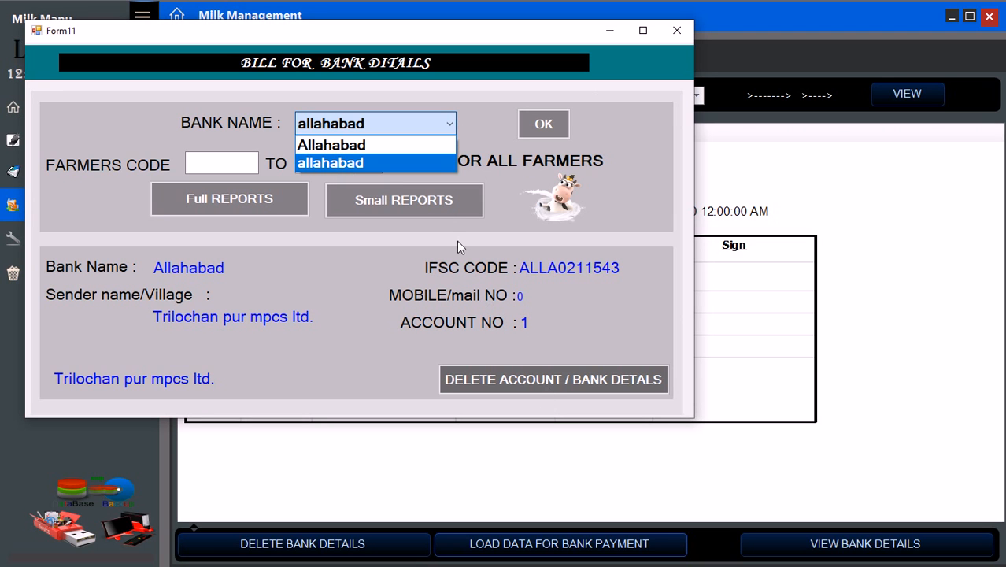
click(359, 164)
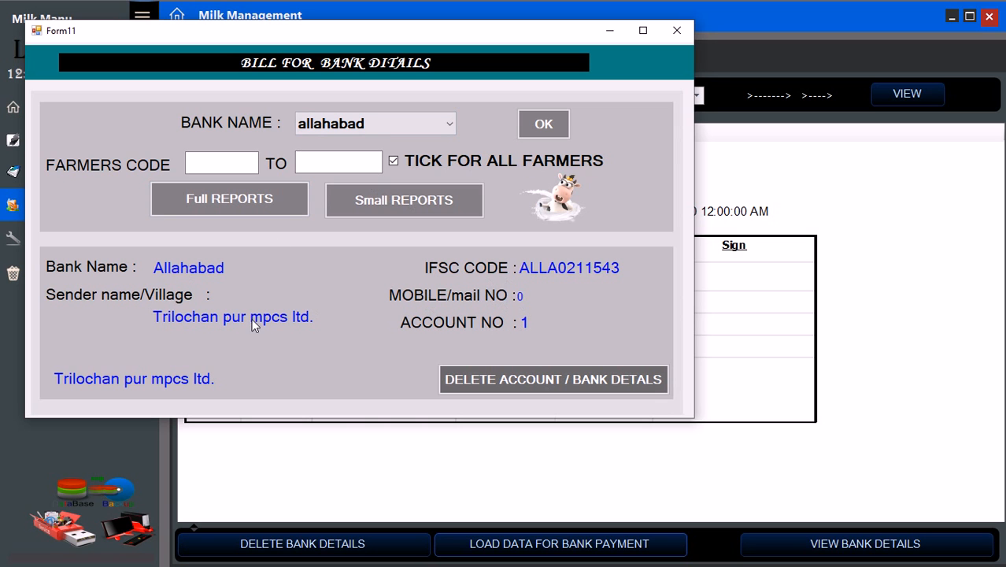
click(436, 128)
click(384, 151)
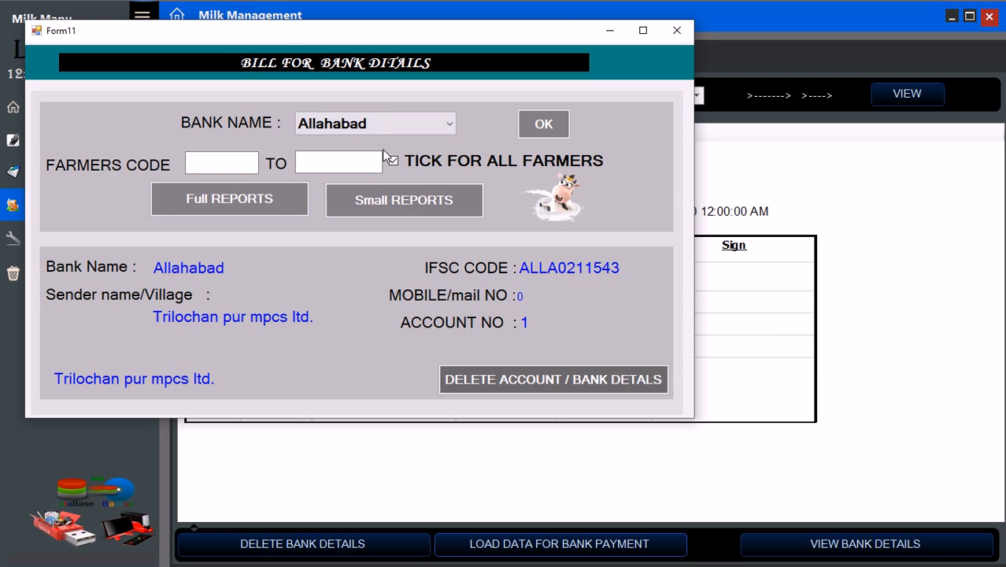
click(384, 127)
click(347, 161)
click(347, 163)
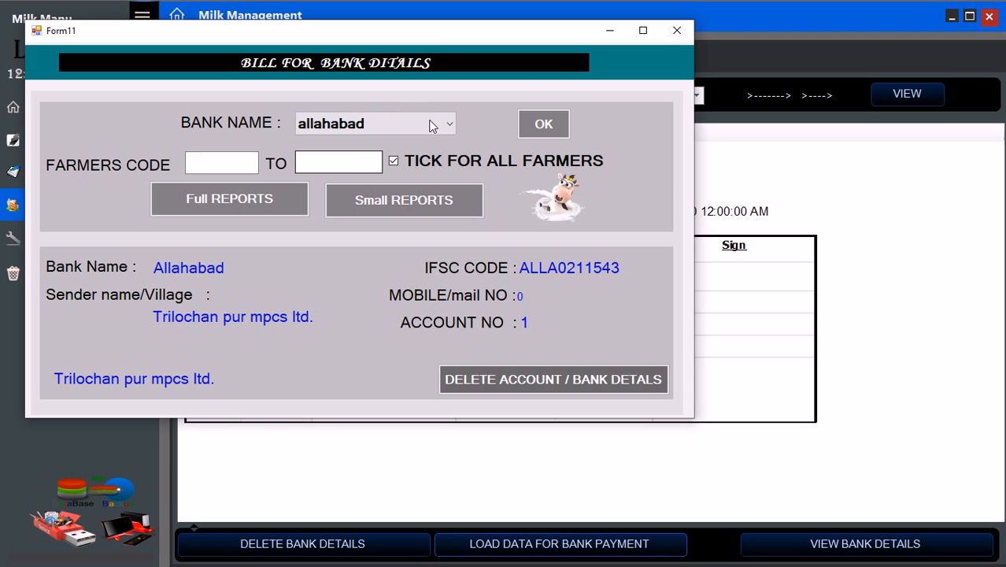
click(670, 37)
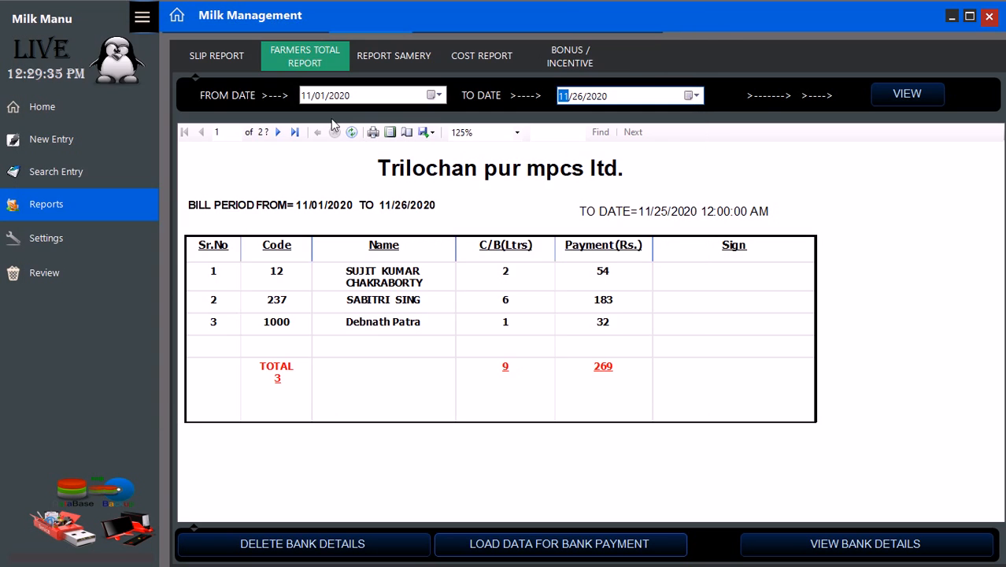
- Show the saved bank records report full screen, listing Allahabad and nonmember allahabad
click(989, 17)
click(210, 201)
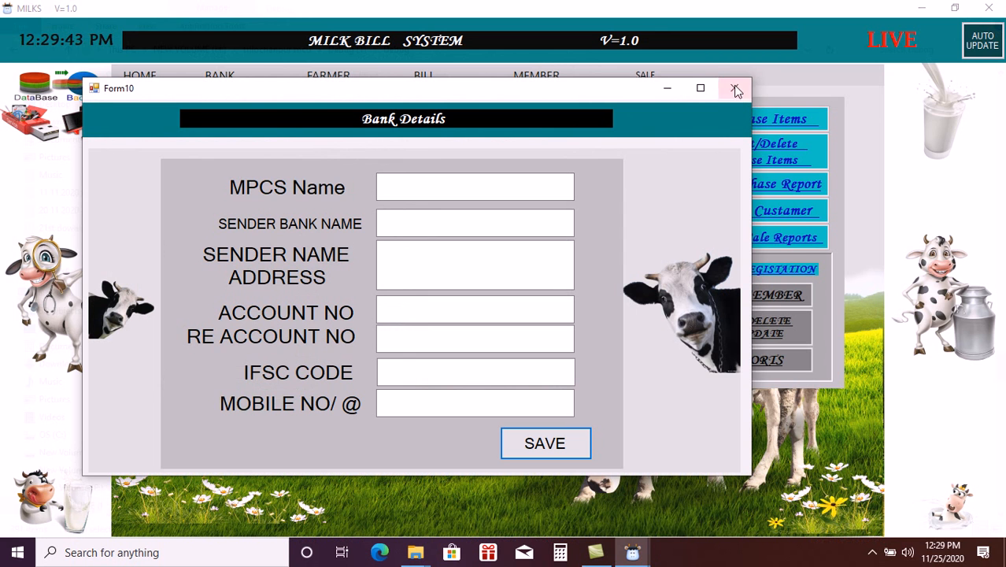
click(735, 88)
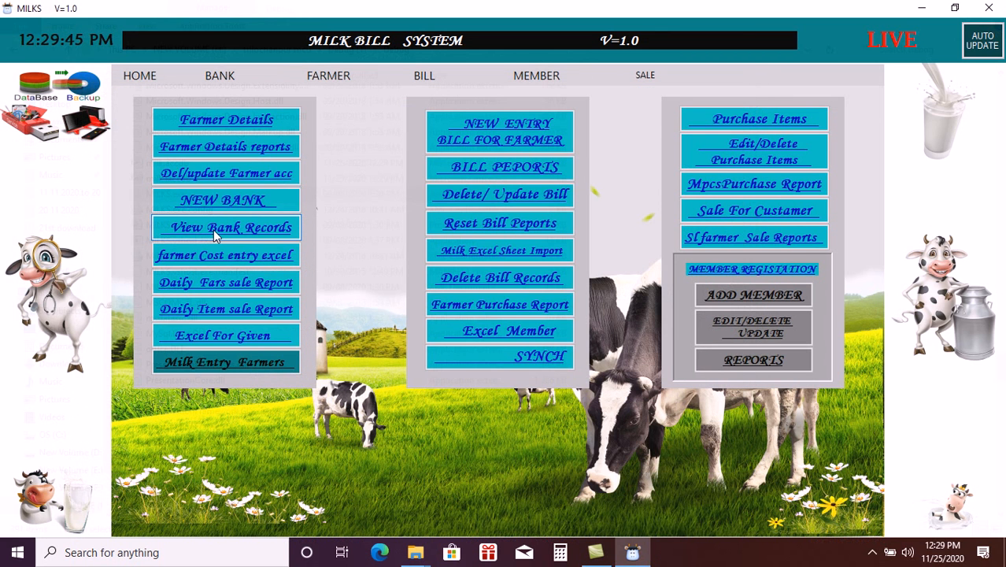
click(216, 229)
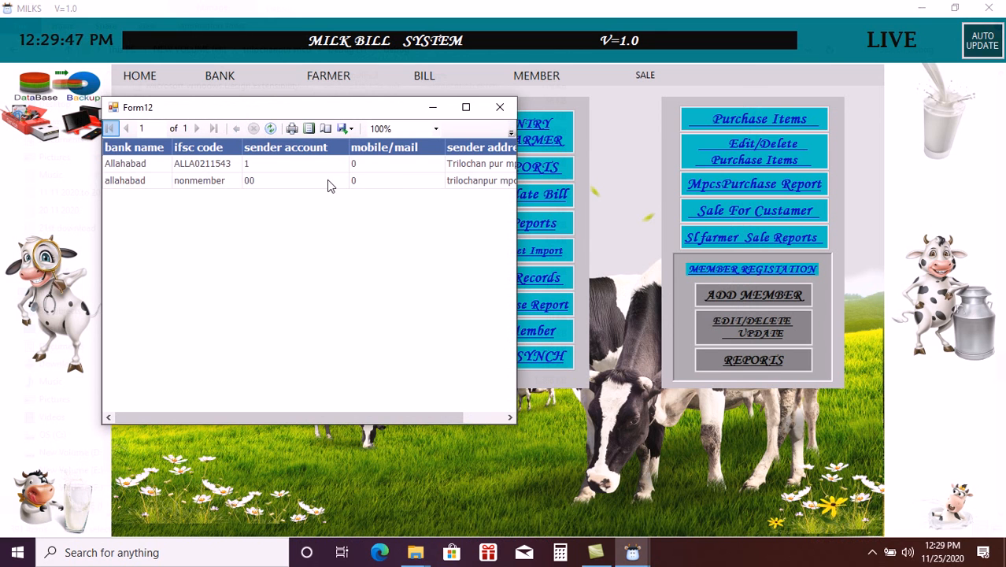
click(466, 107)
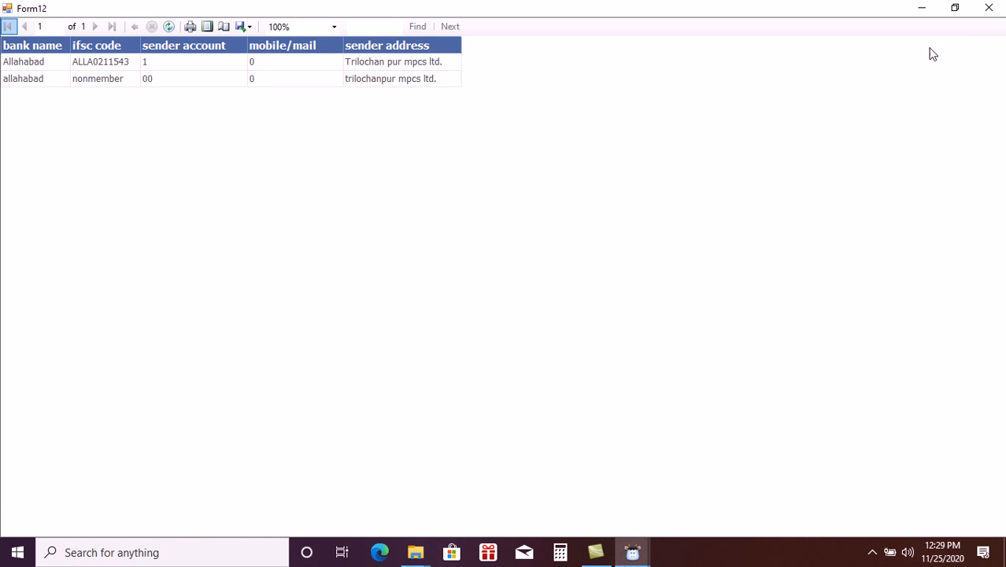
- Delete the allahabad bank account details (IFSC ALLA0211543) from Bill Reports
click(993, 9)
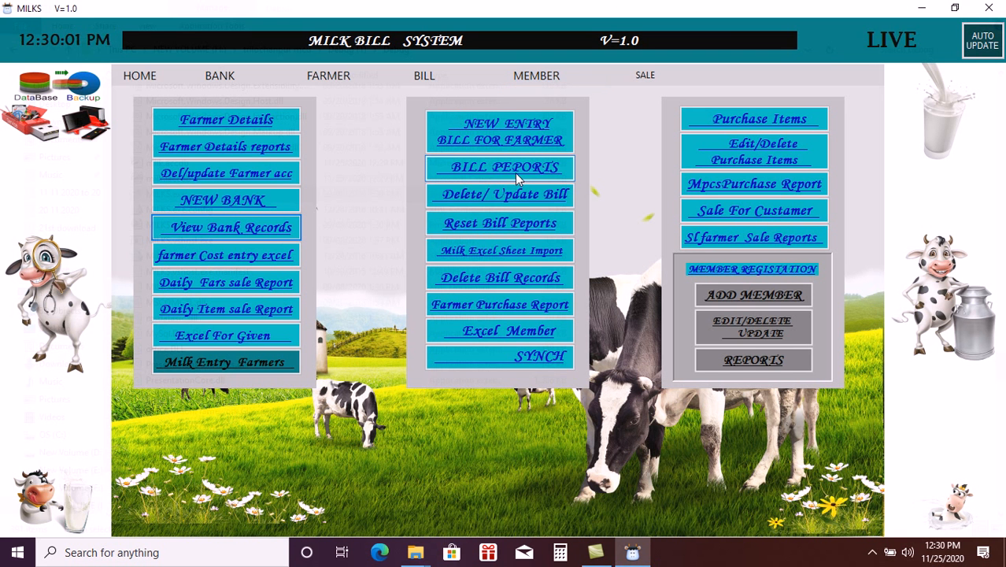
click(510, 197)
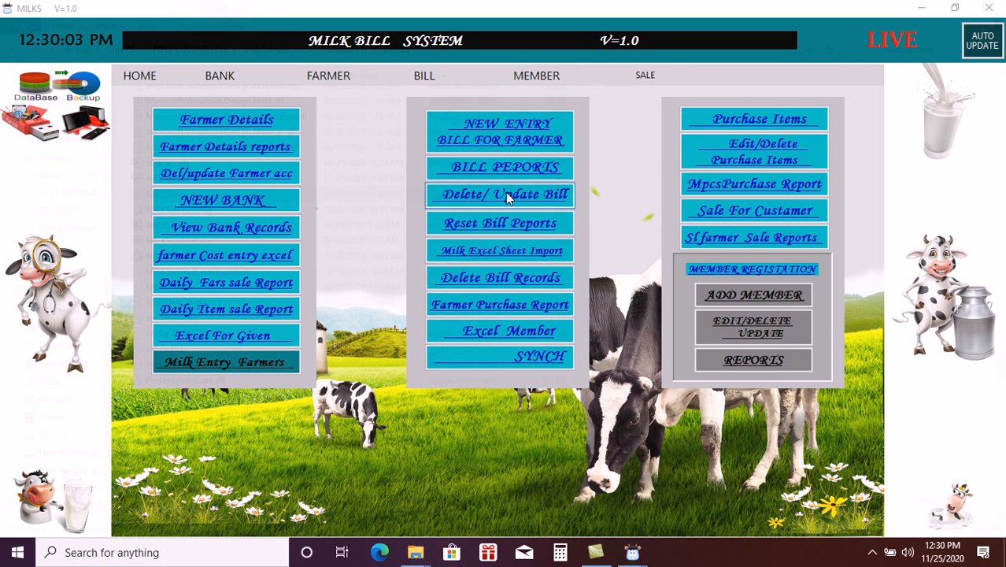
click(767, 135)
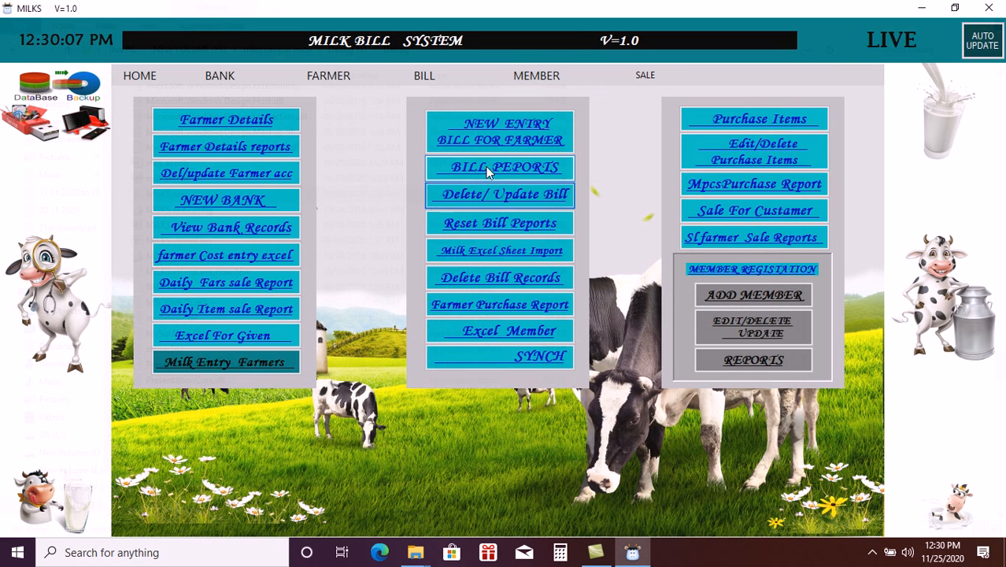
click(487, 167)
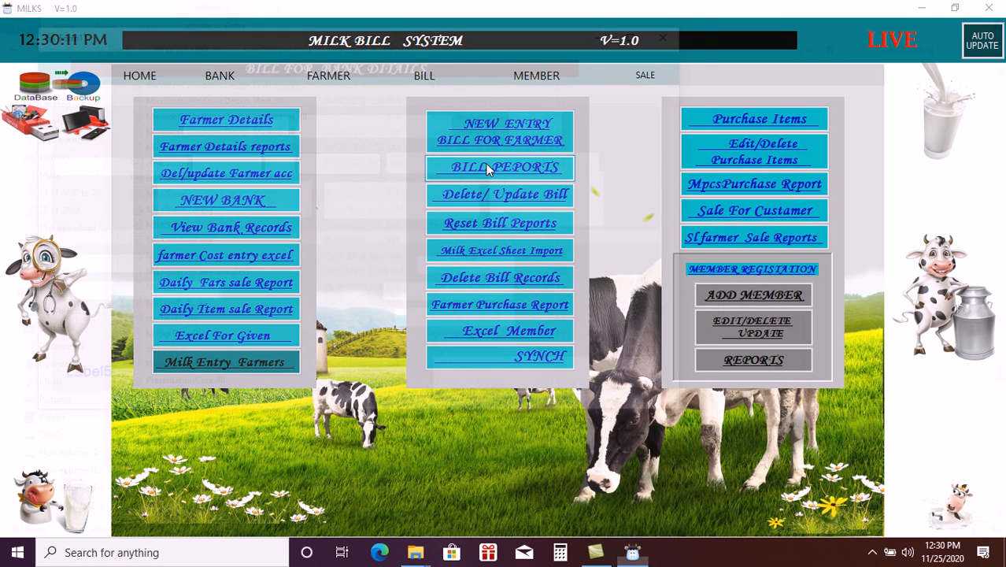
click(444, 126)
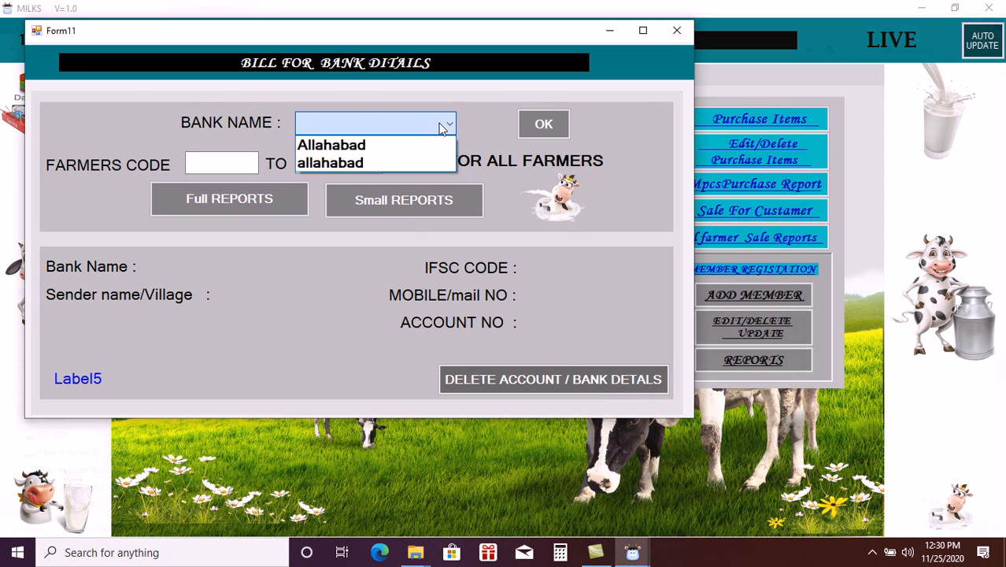
click(331, 162)
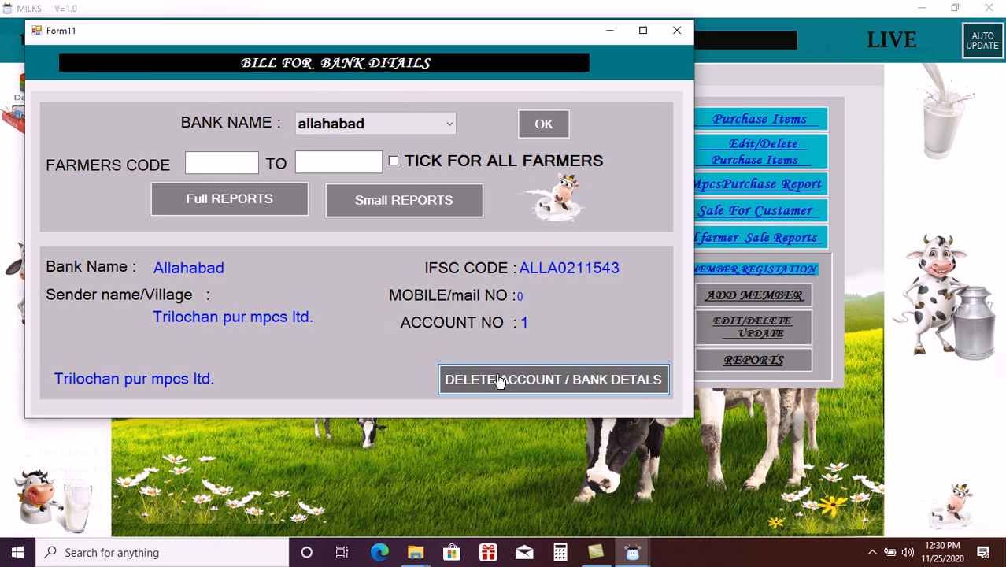
click(499, 380)
click(519, 320)
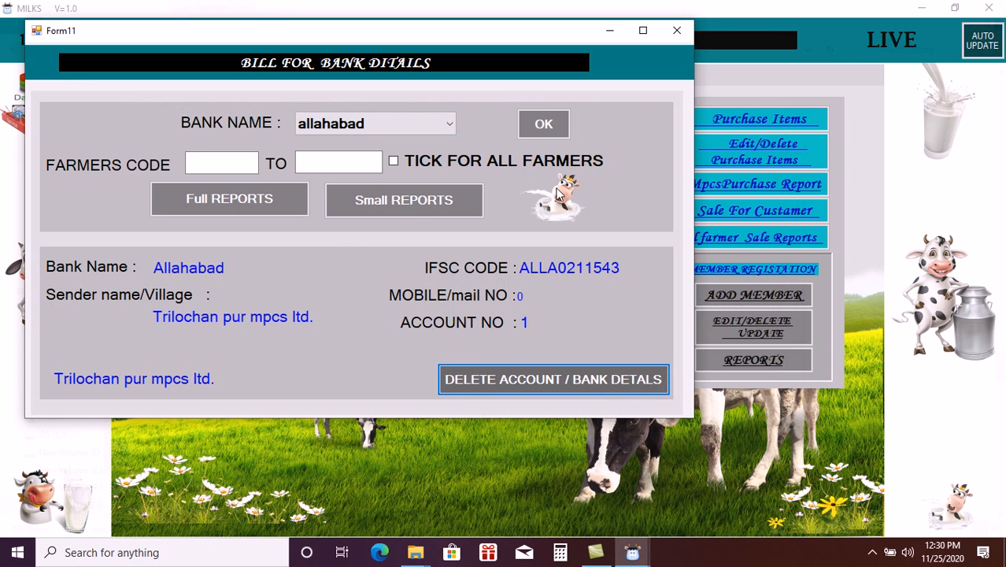
- Start a new bank entry with MPCS name TRILOCHANPUR MPCS
click(675, 34)
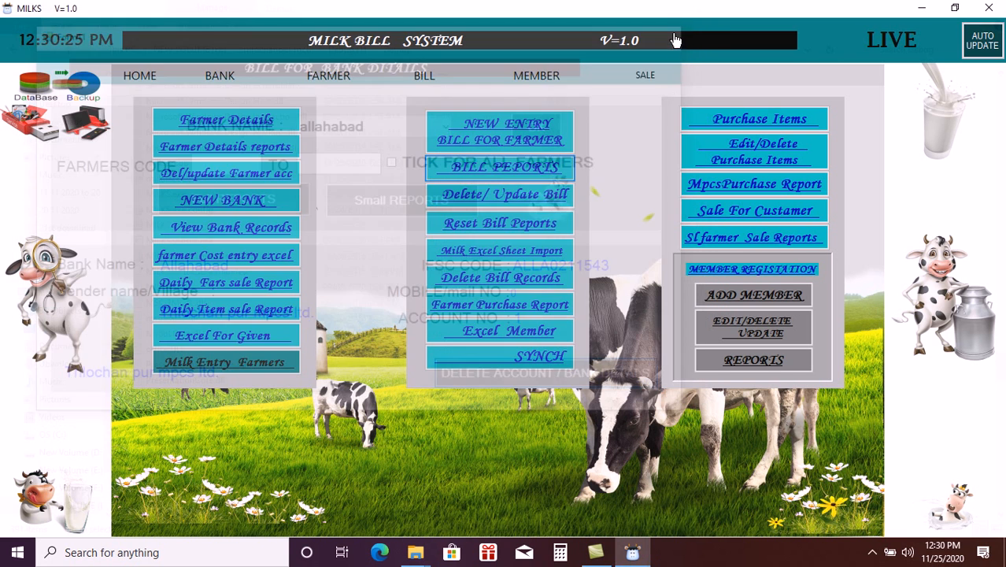
click(214, 201)
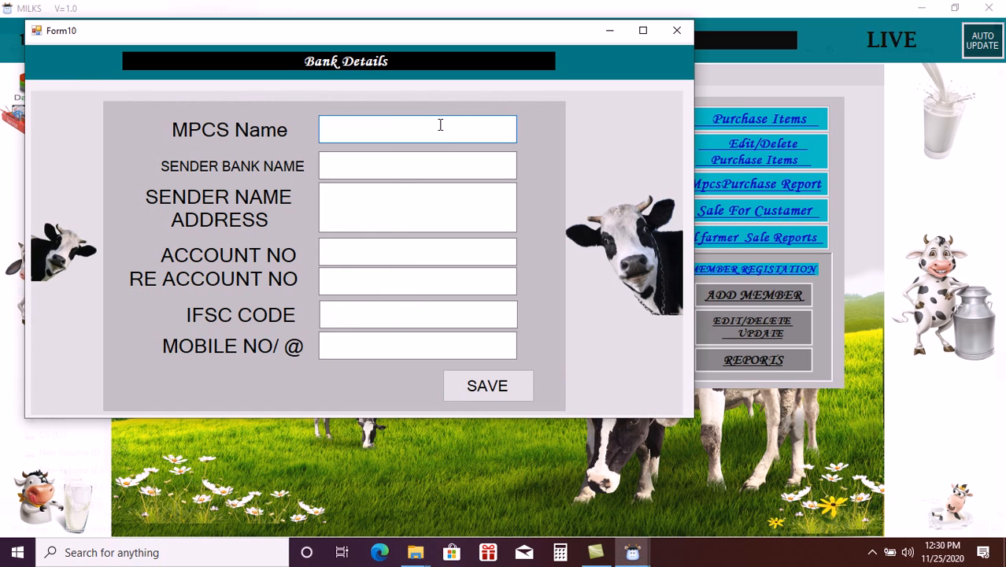
text(MP)
key(BackSpace)
key(BackSpace)
text(TRILOSC)
key(BackSpace)
key(BackSpace)
text(CHANPUR MPCS)
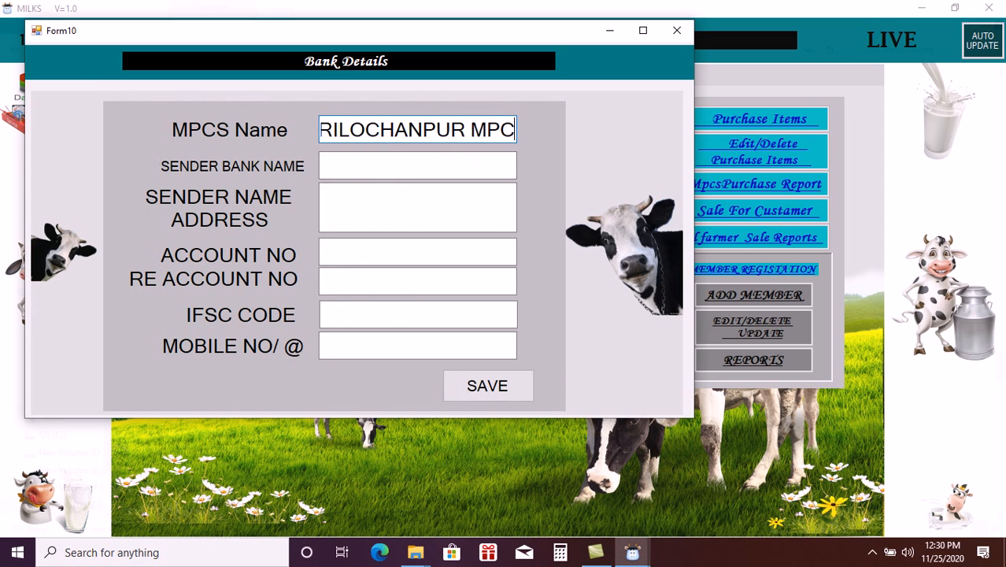
- Enter NONMEMBER as both the sender bank name and sender address
click(415, 165)
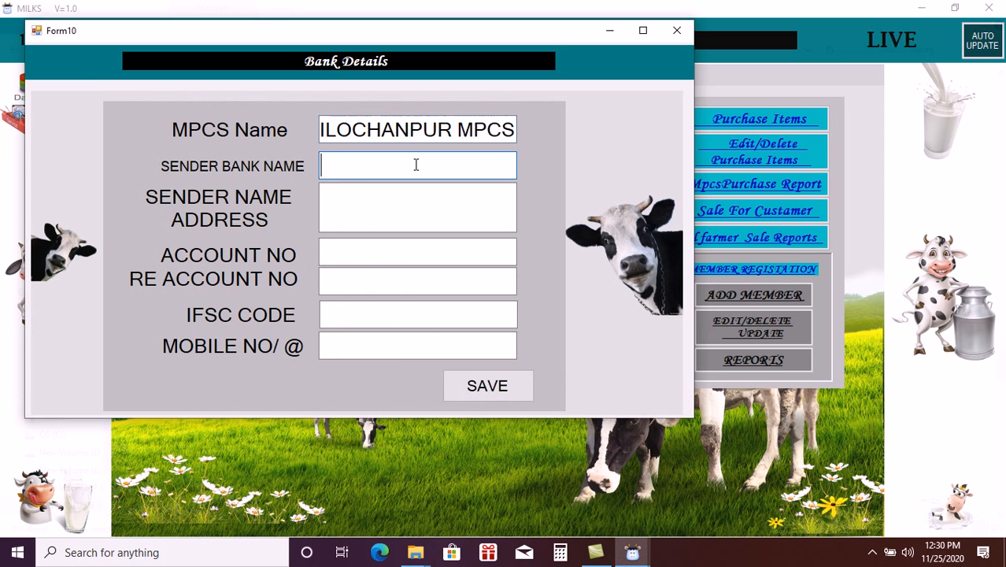
text(NON)
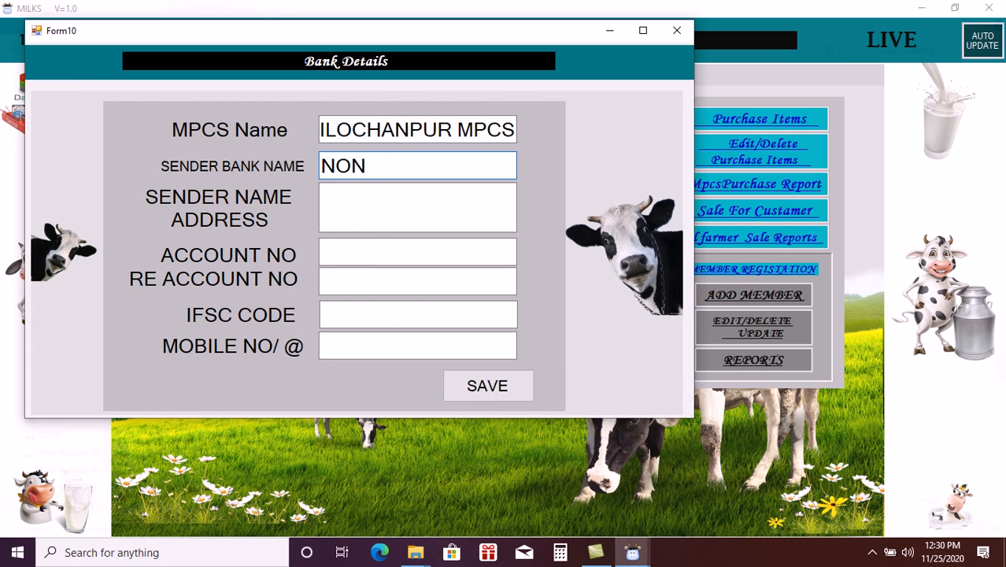
text(MEMBER)
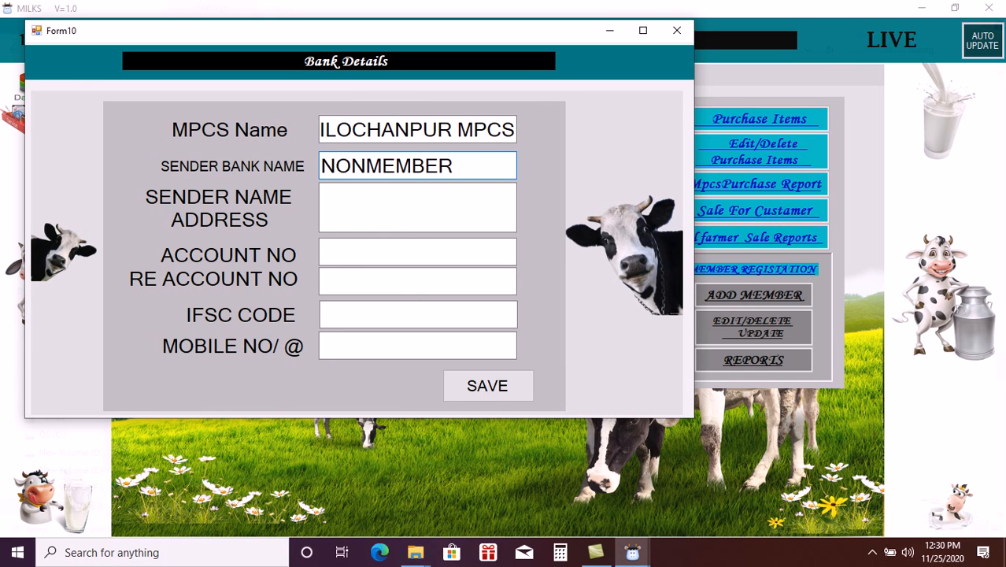
click(407, 206)
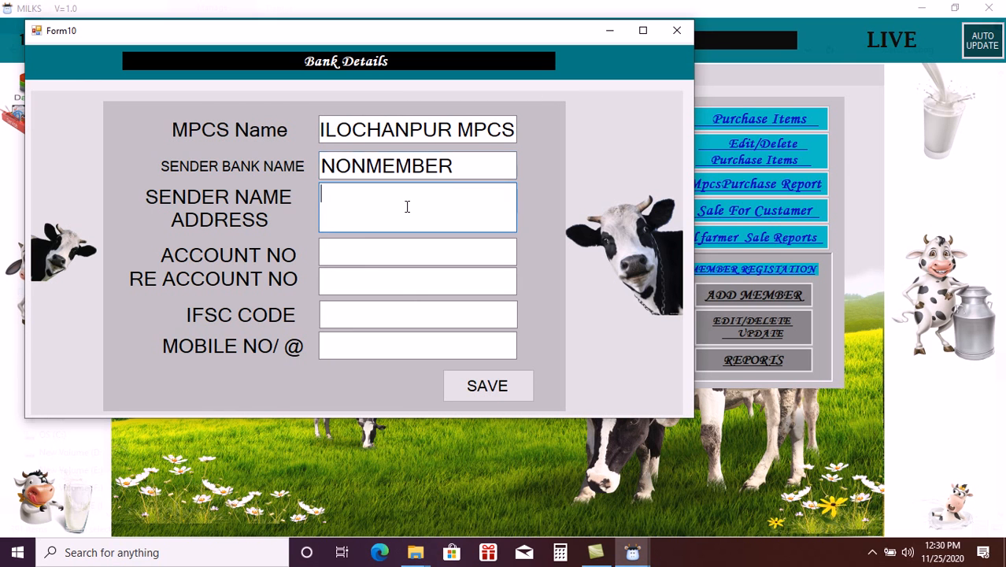
drag(464, 164, 300, 171)
key(ctrl+c)
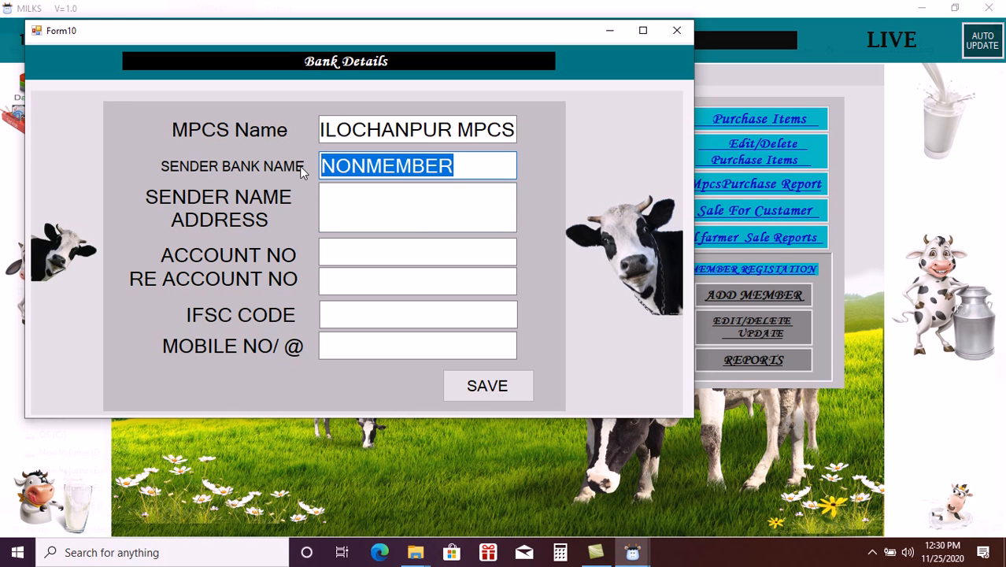
click(339, 220)
key(ctrl+v)
- Set the account number and its confirmation to 0
click(347, 247)
key(ctrl+v)
click(349, 279)
drag(461, 252, 305, 266)
text(0)
click(351, 283)
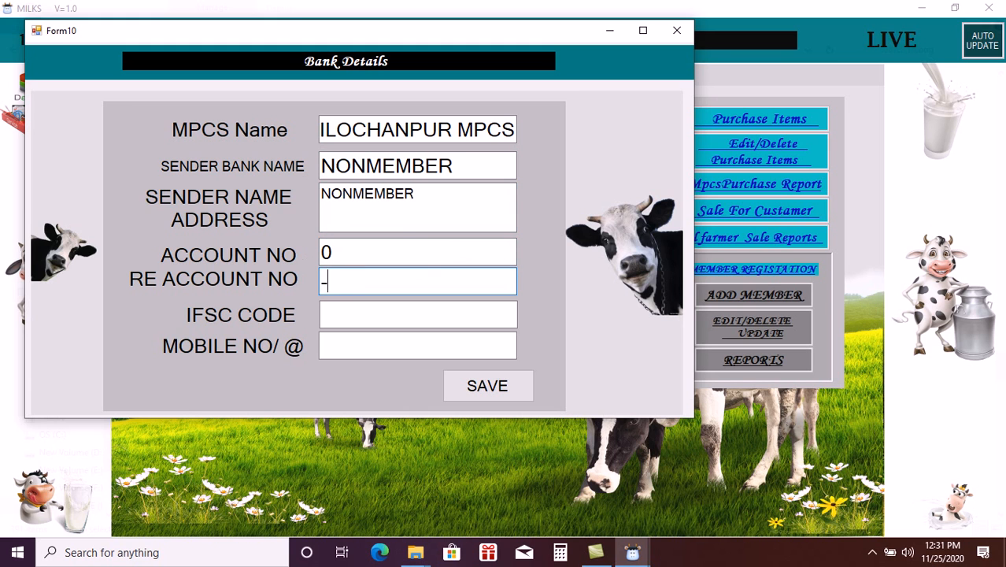
text(0)
- Set IFSC to nonmember and mobile to 0, then save the bank
click(365, 320)
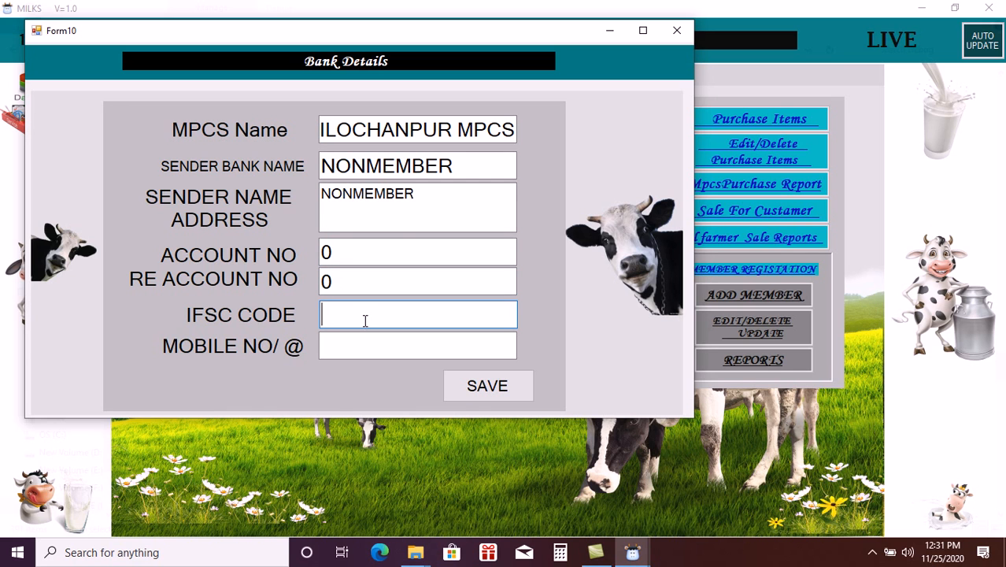
text(nonmember)
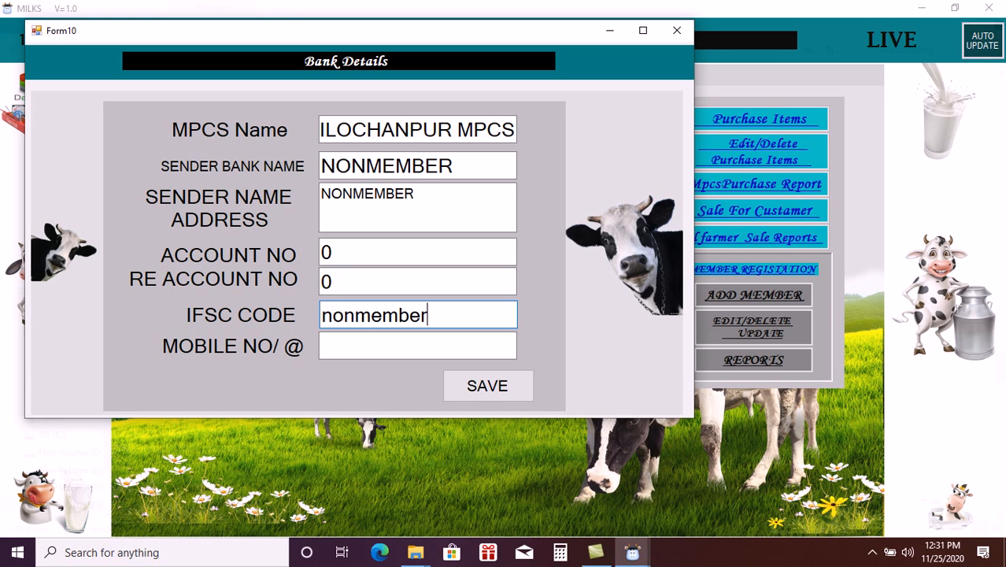
click(367, 352)
text(0)
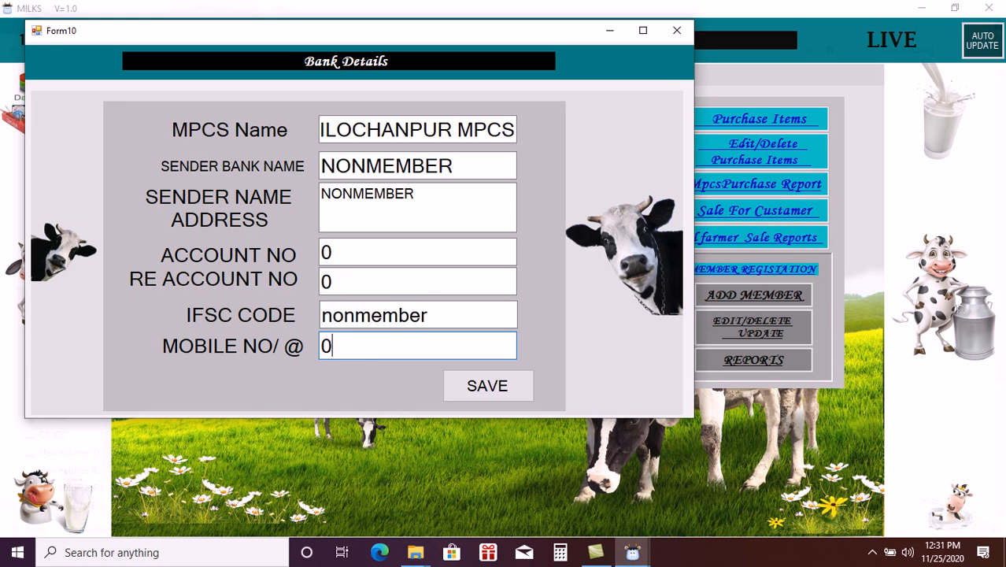
click(464, 385)
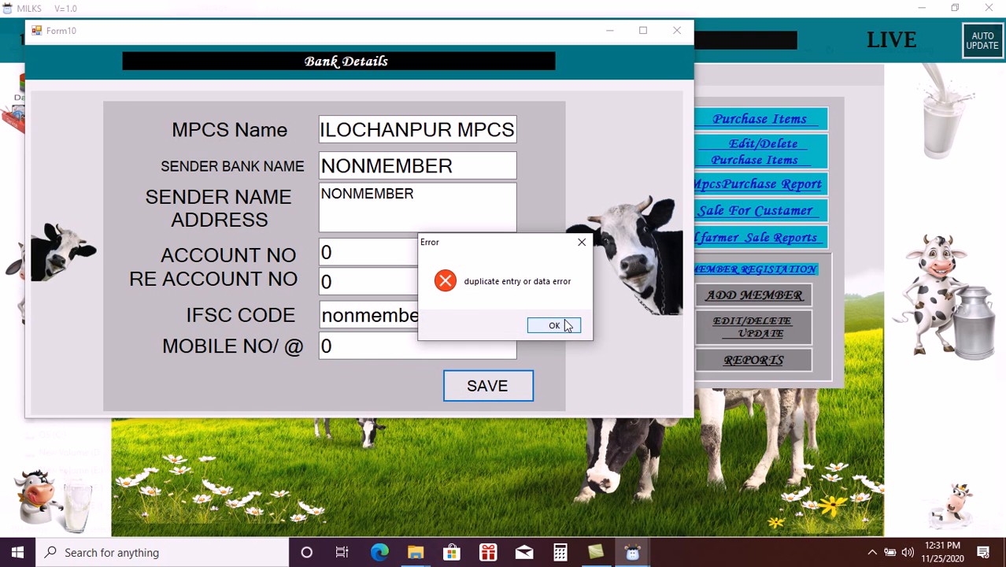
- Dismiss the duplicate entry error, retry saving, dismiss it again, and close Bank Details
click(553, 325)
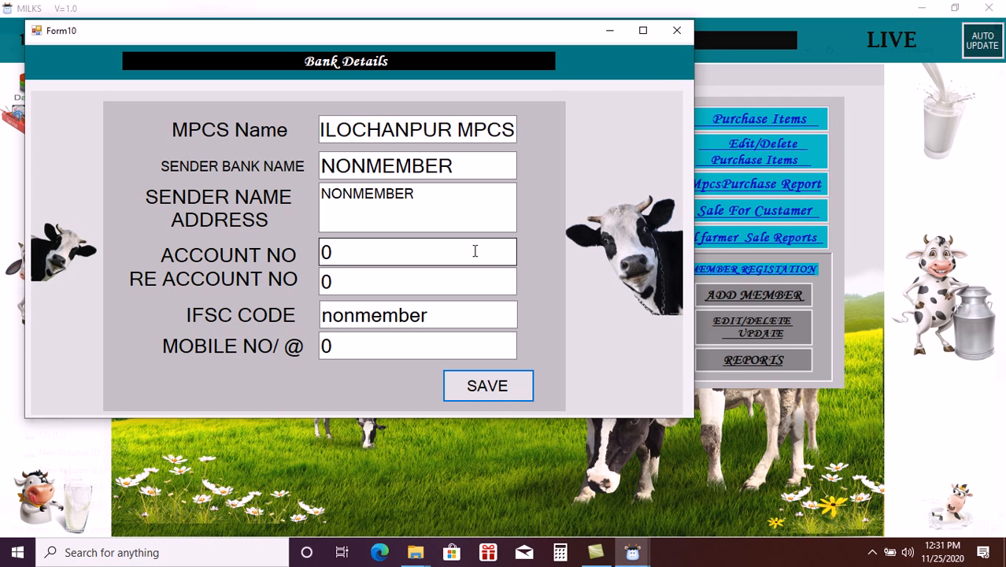
click(409, 209)
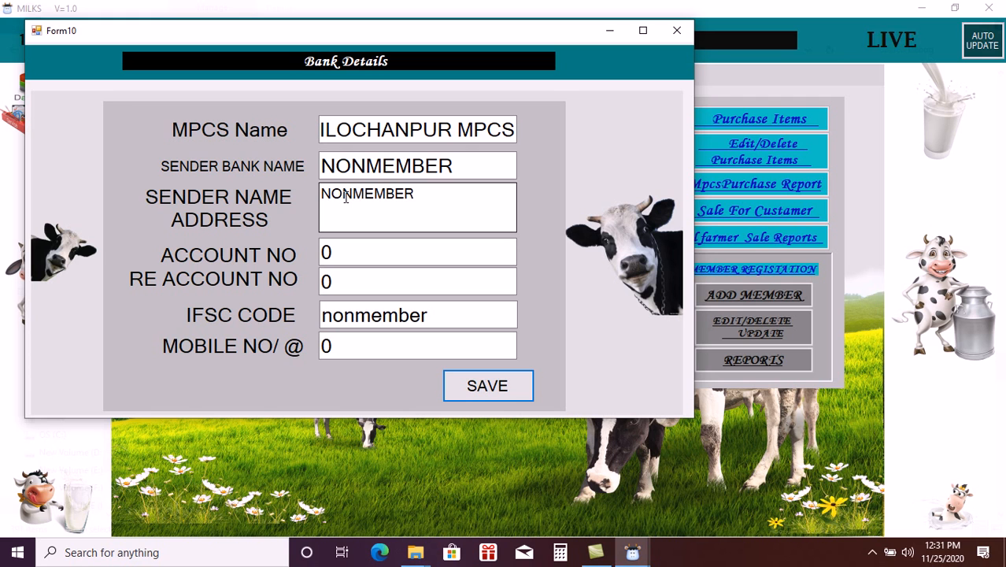
click(501, 429)
click(497, 390)
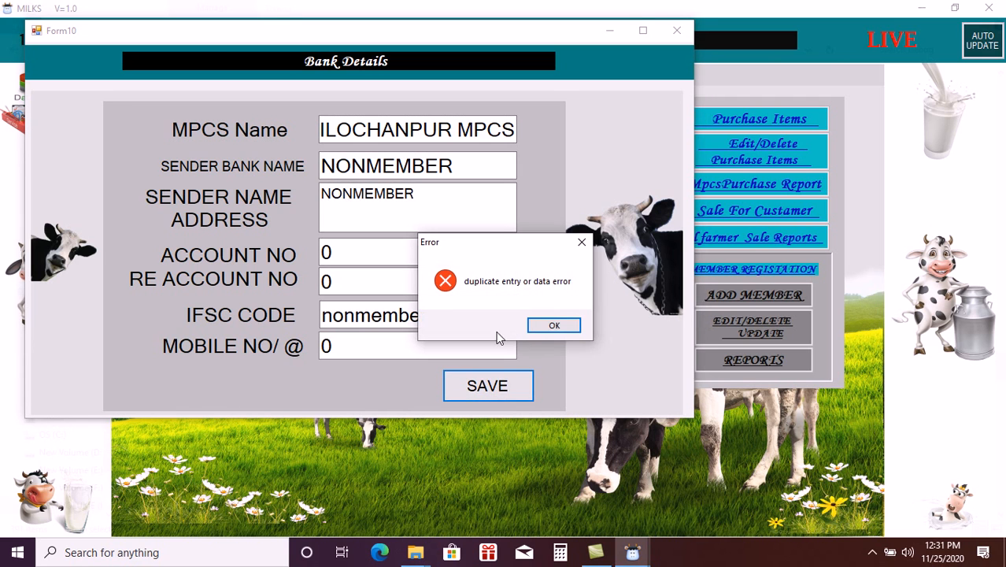
click(549, 329)
click(678, 36)
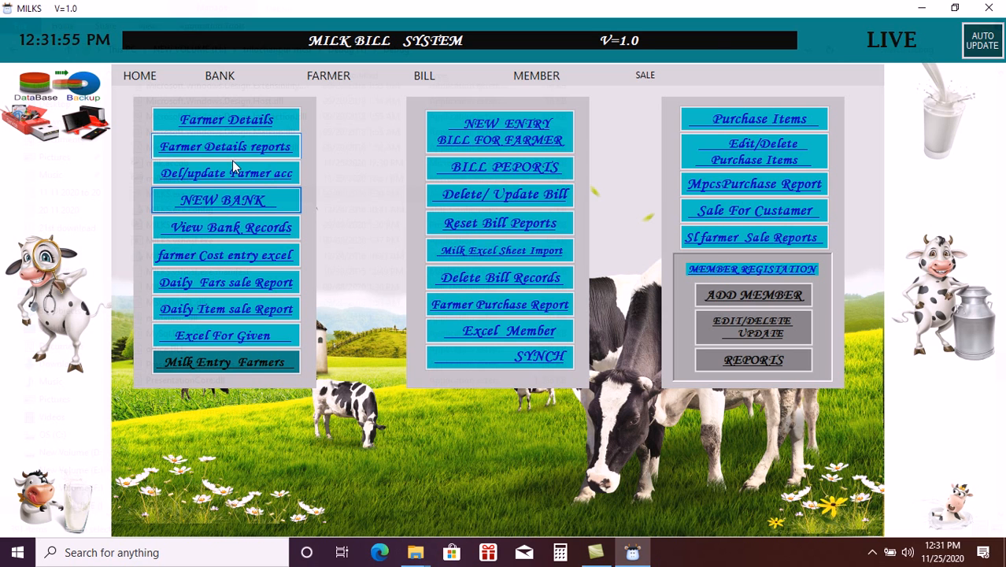
- Review the saved bank records, opening and closing the new bank and farmer bill forms
click(223, 201)
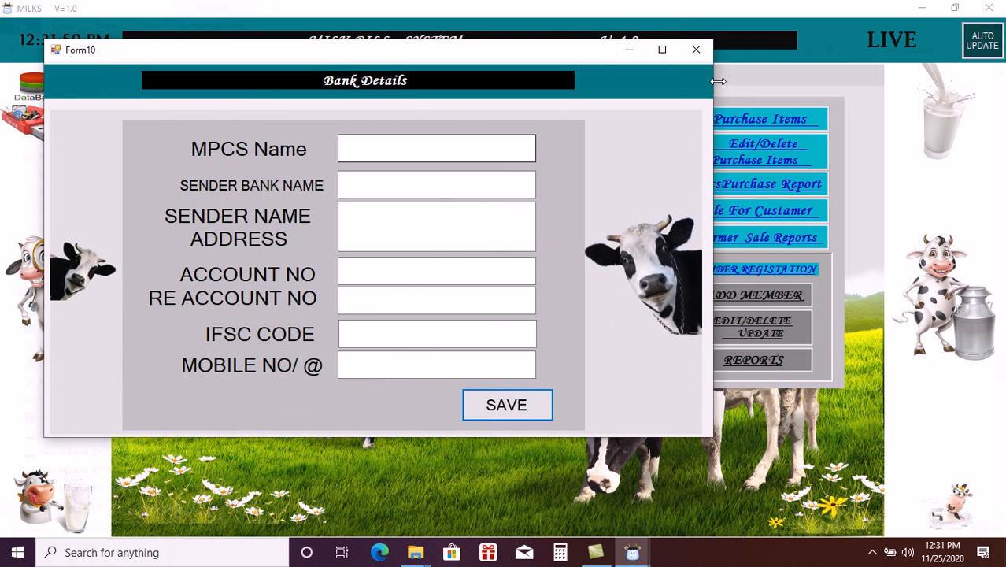
click(699, 50)
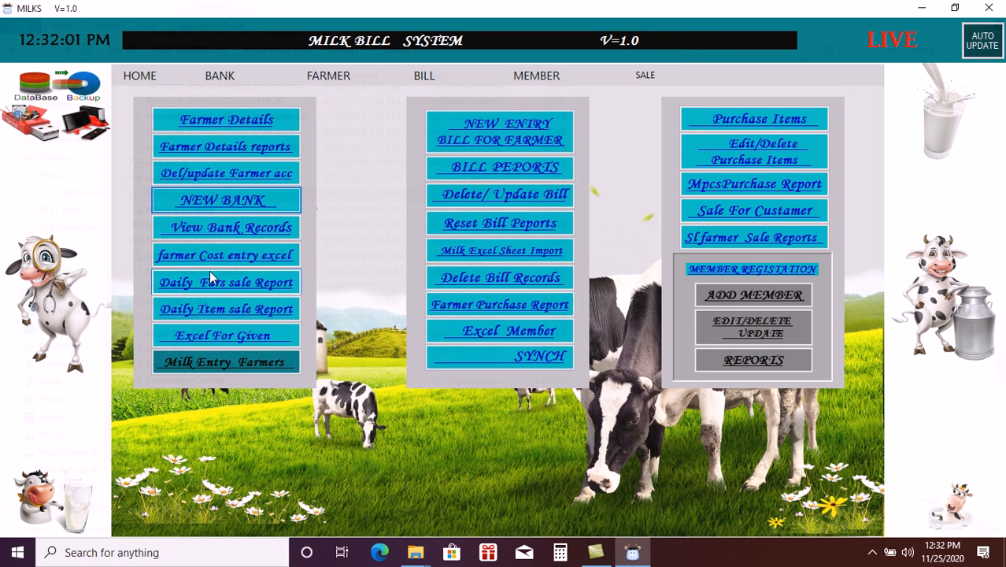
click(247, 228)
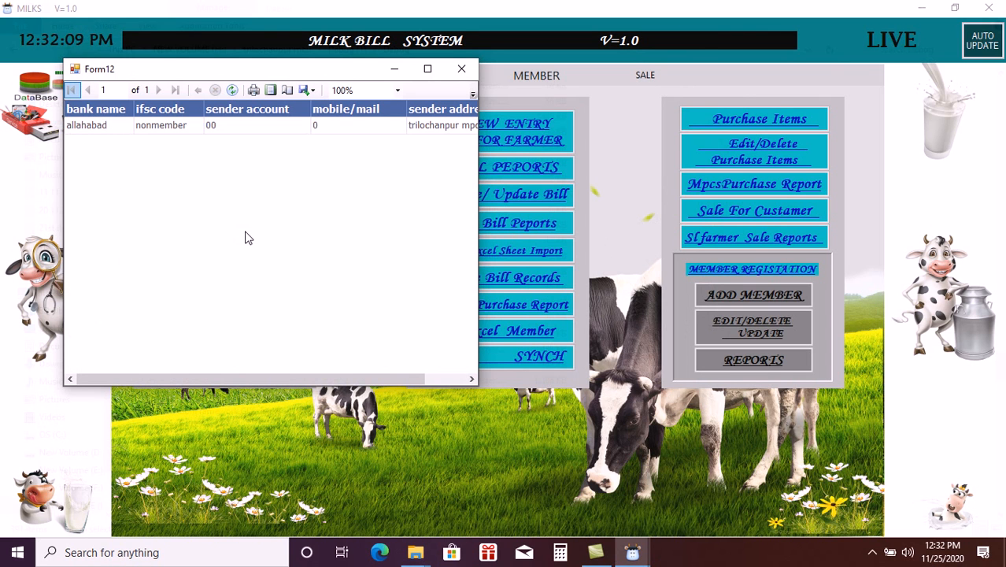
click(459, 69)
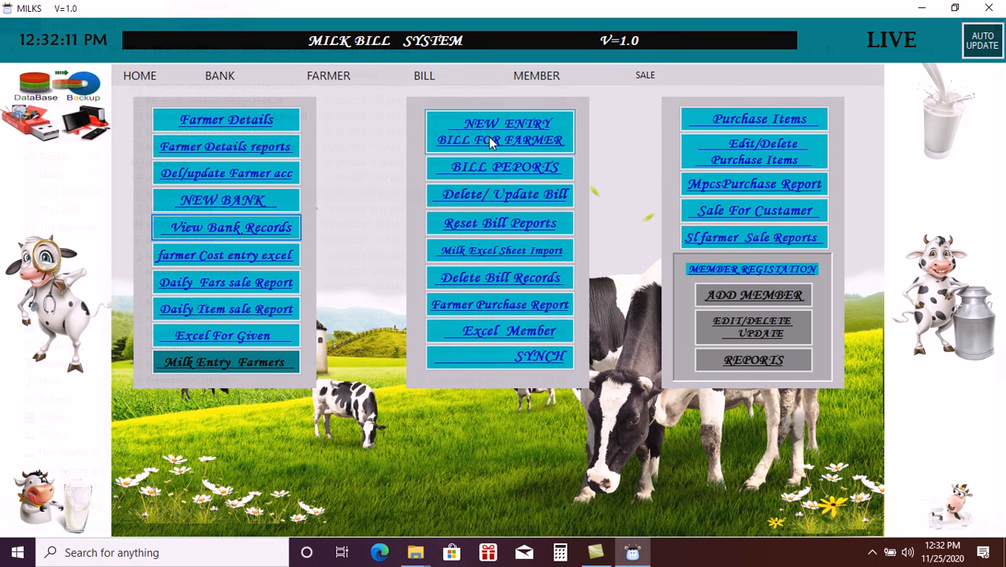
click(490, 140)
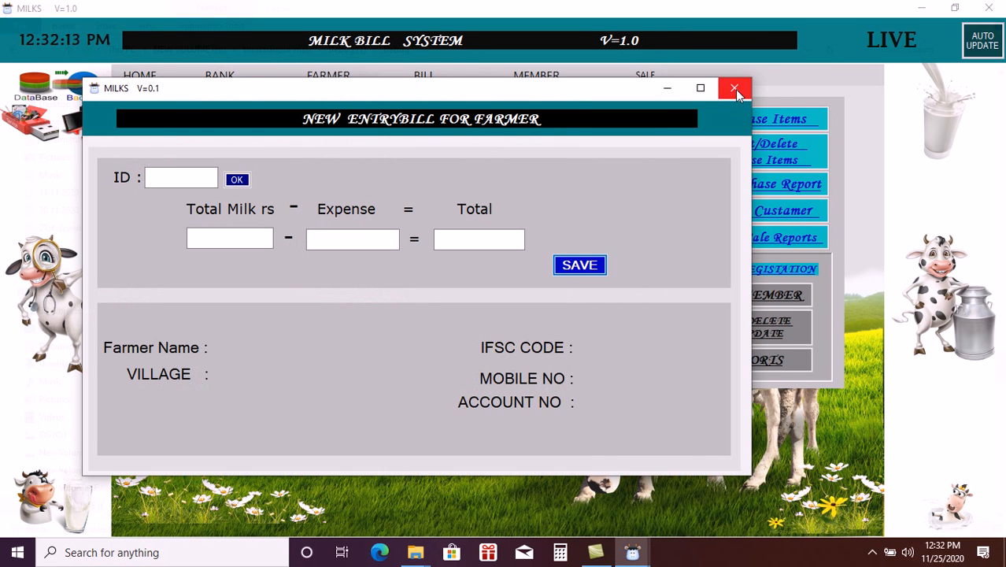
click(735, 88)
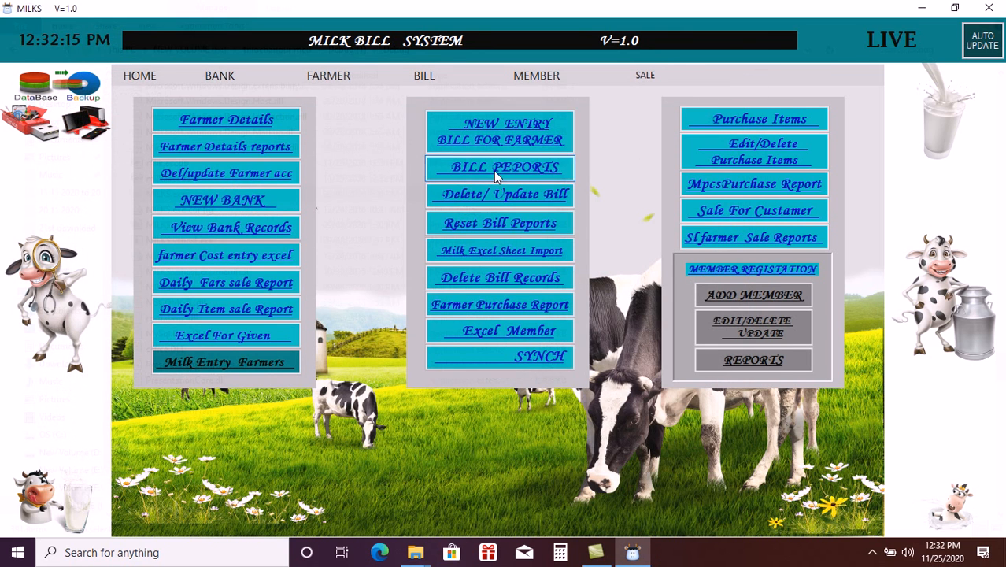
- Delete the allahabad bank account details from Bill Reports and close the window
click(497, 175)
click(523, 201)
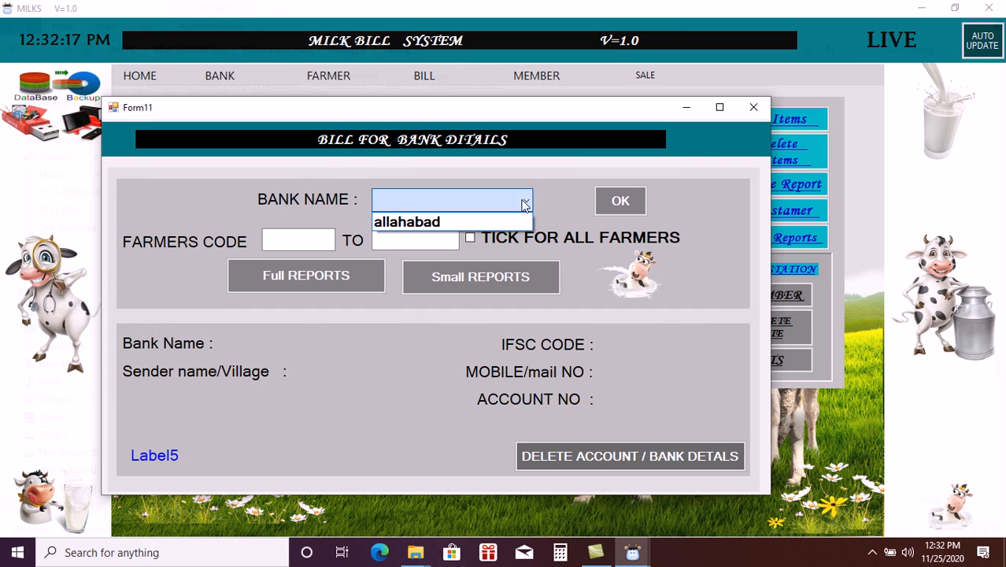
click(473, 221)
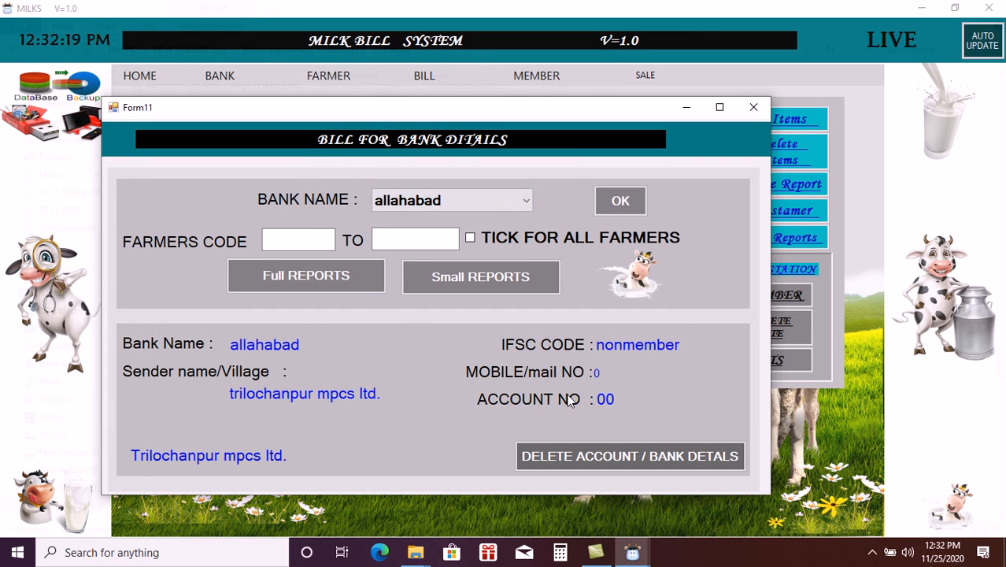
click(584, 455)
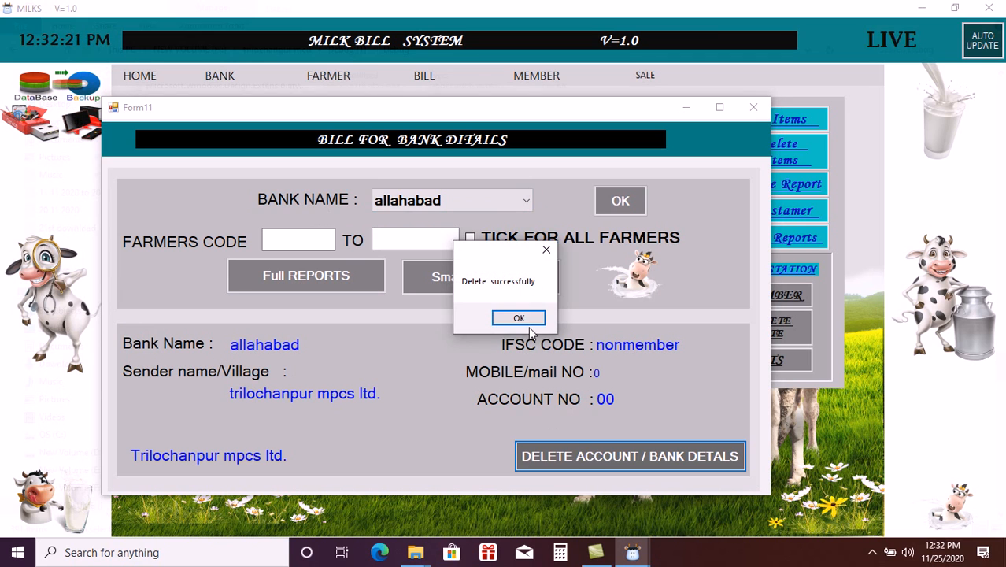
click(519, 318)
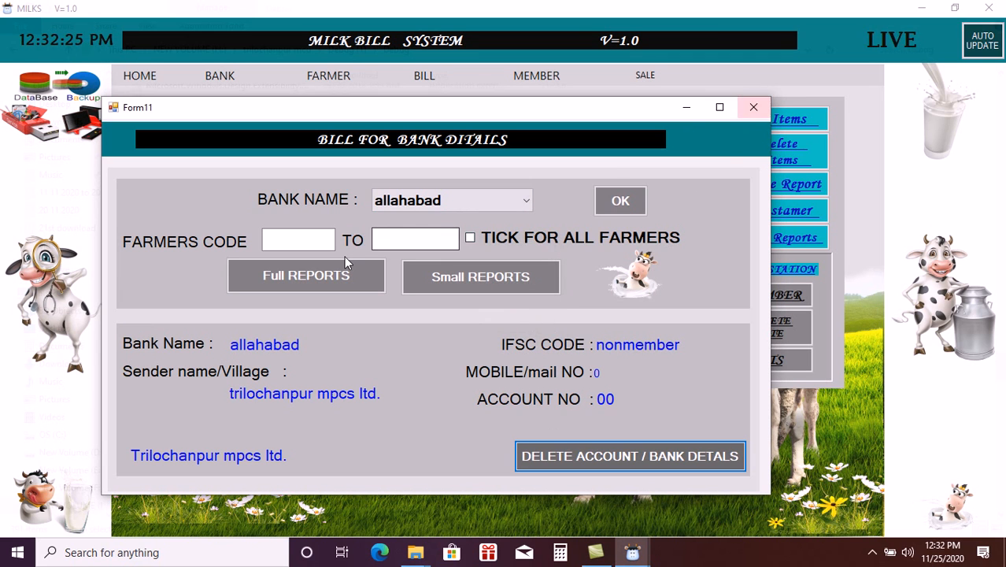
click(753, 107)
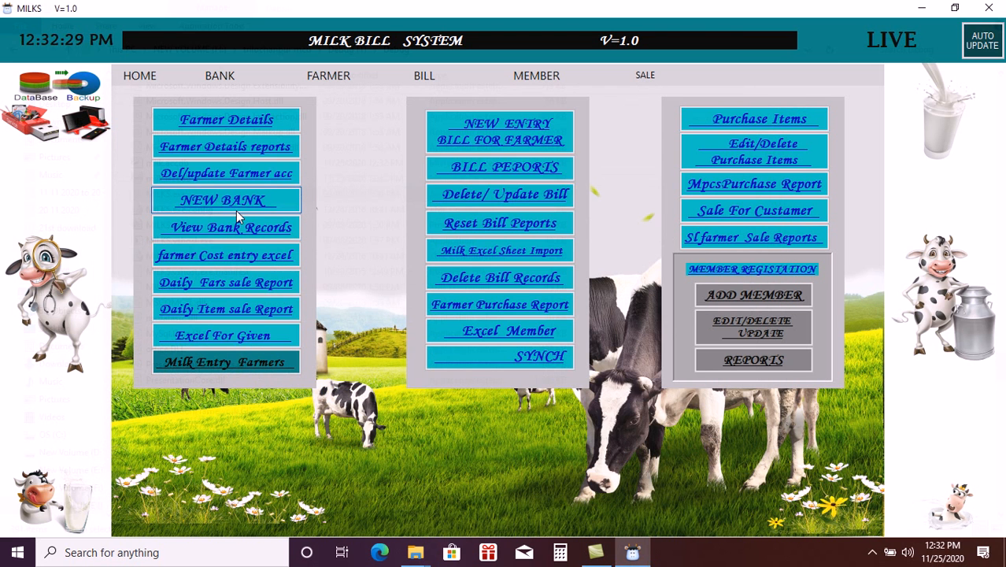
- Start a new bank with MPCS name 'Trilochanpur mpcs ltd' and sender bank allahabad bank
click(236, 210)
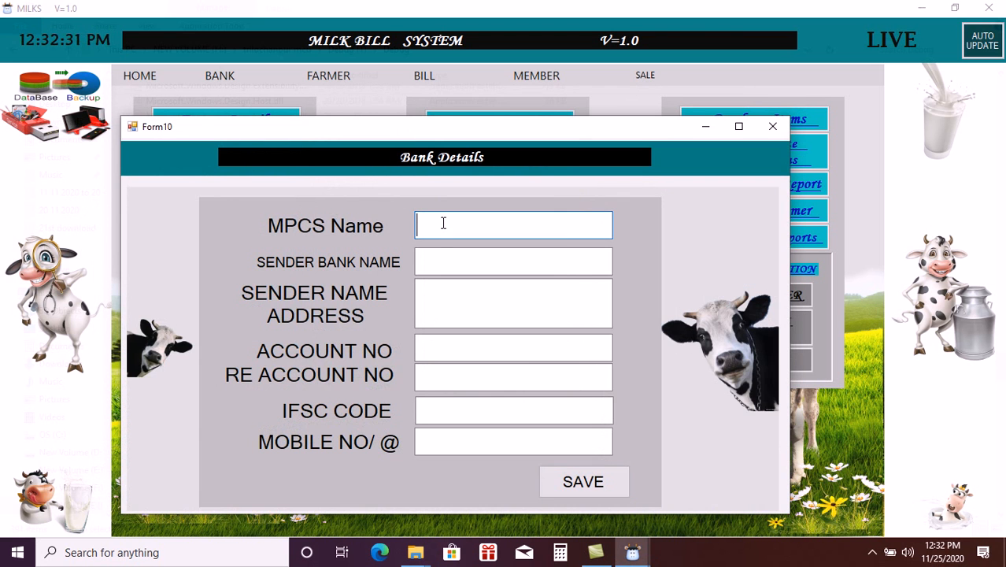
text(t)
key(BackSpace)
text(Tril)
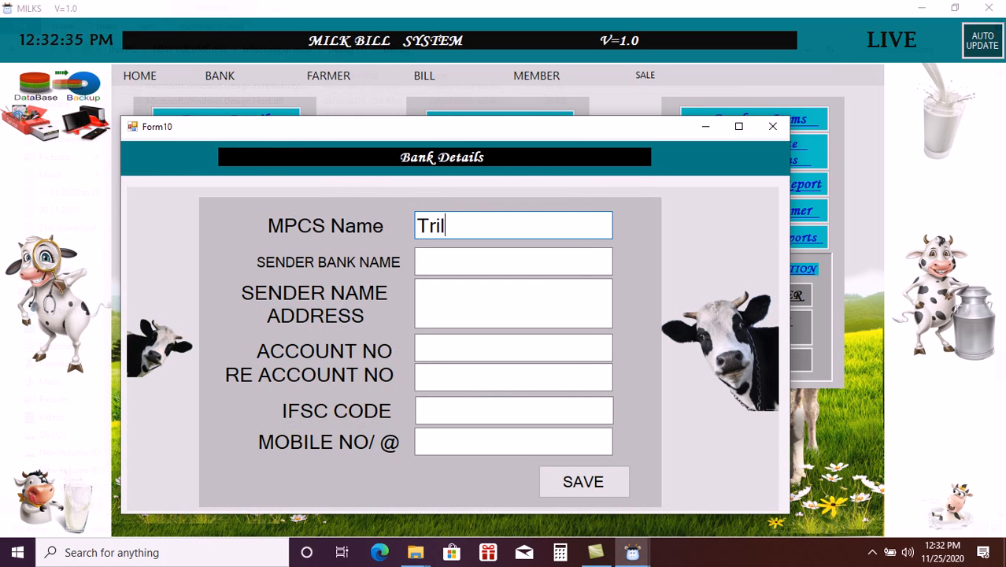
text(ochanpur )
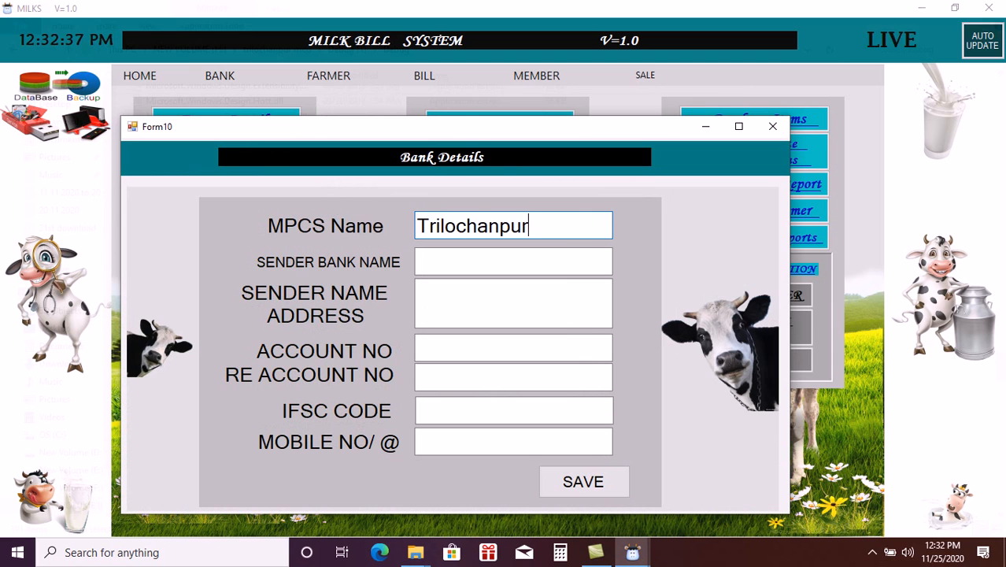
text(mpcs )
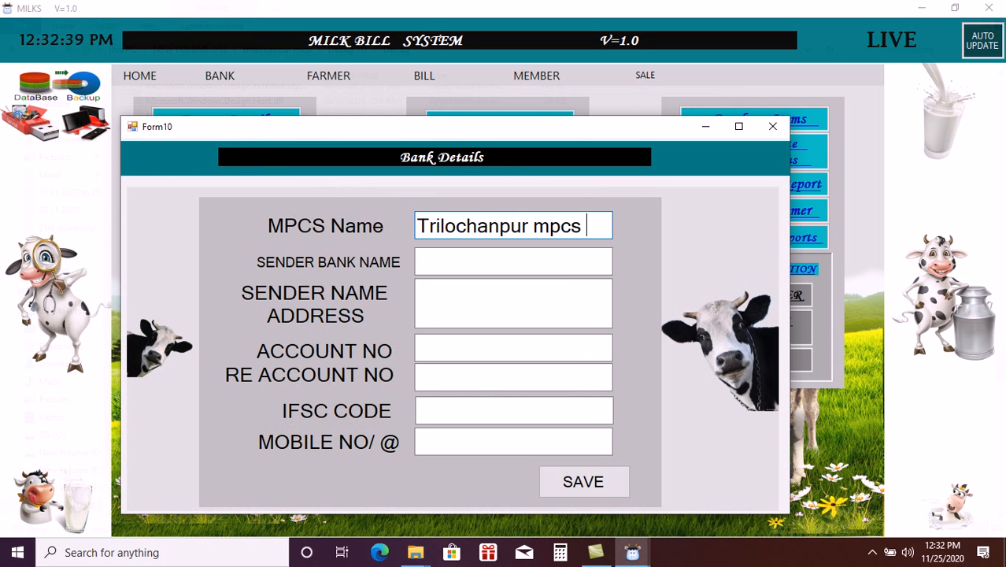
text(ltd)
click(428, 270)
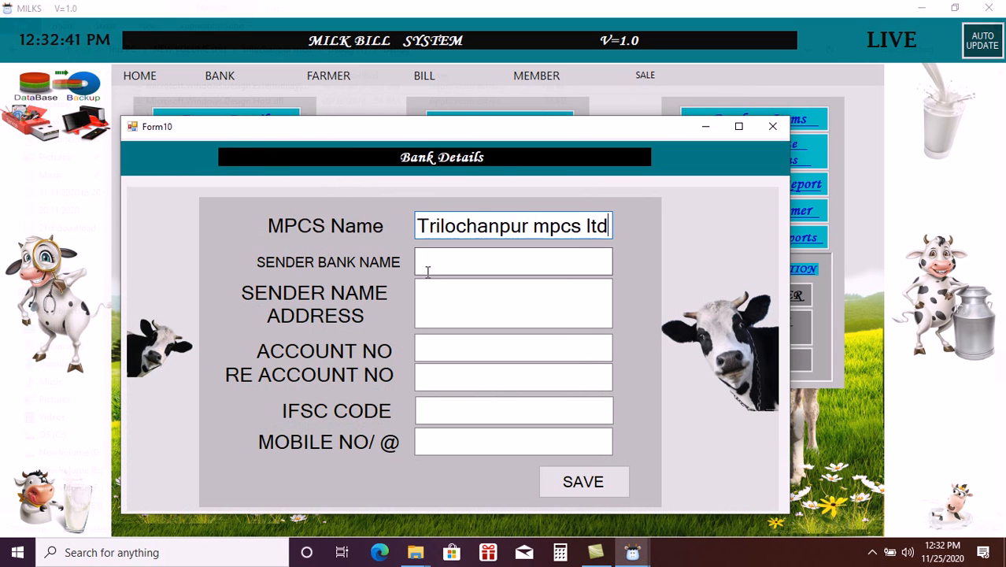
text(t)
key(BackSpace)
text(allahabad pa)
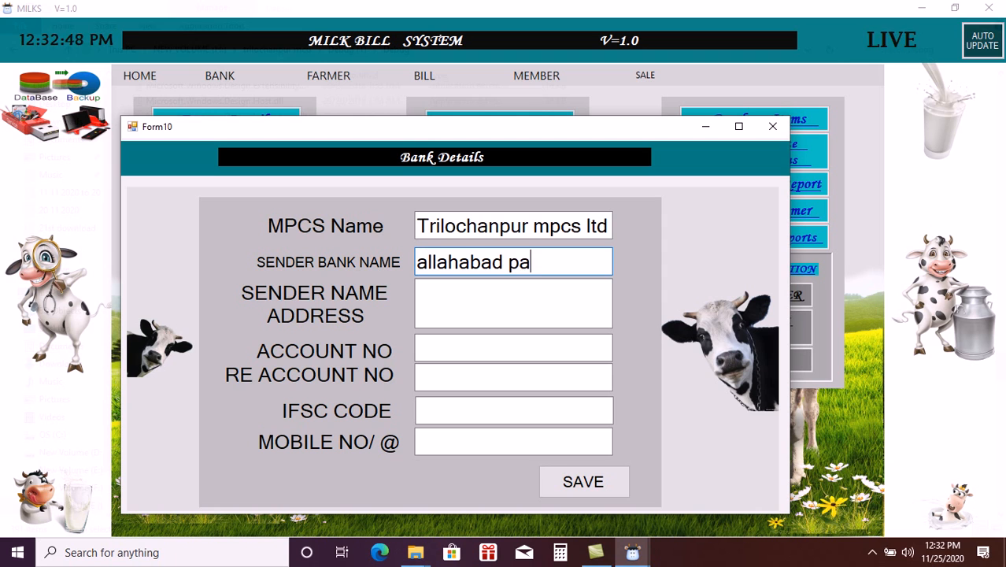
key(BackSpace)
key(BackSpace)
text(bank)
- Enter sender address trilochanpur and account number 0 in both account fields
click(421, 297)
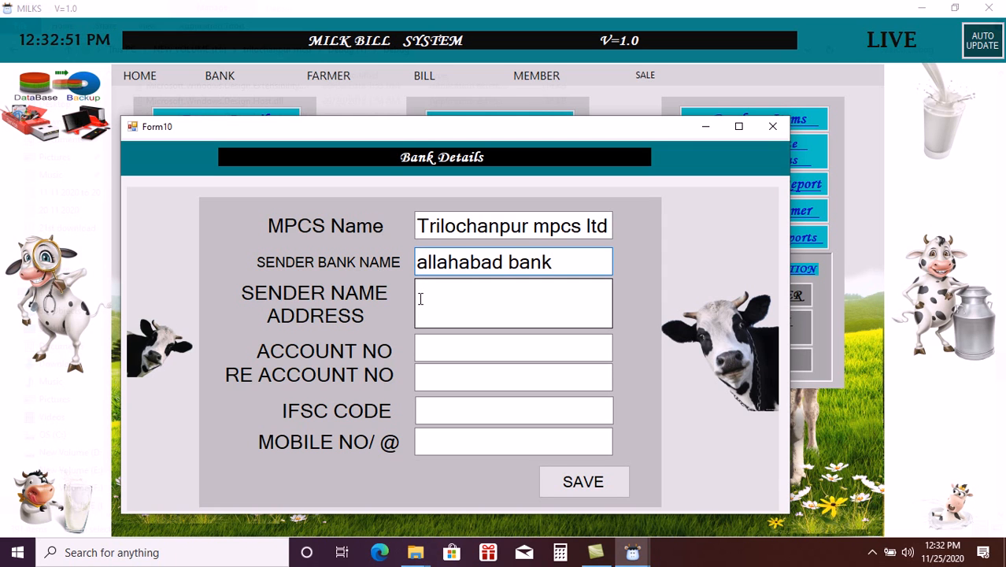
text(tri)
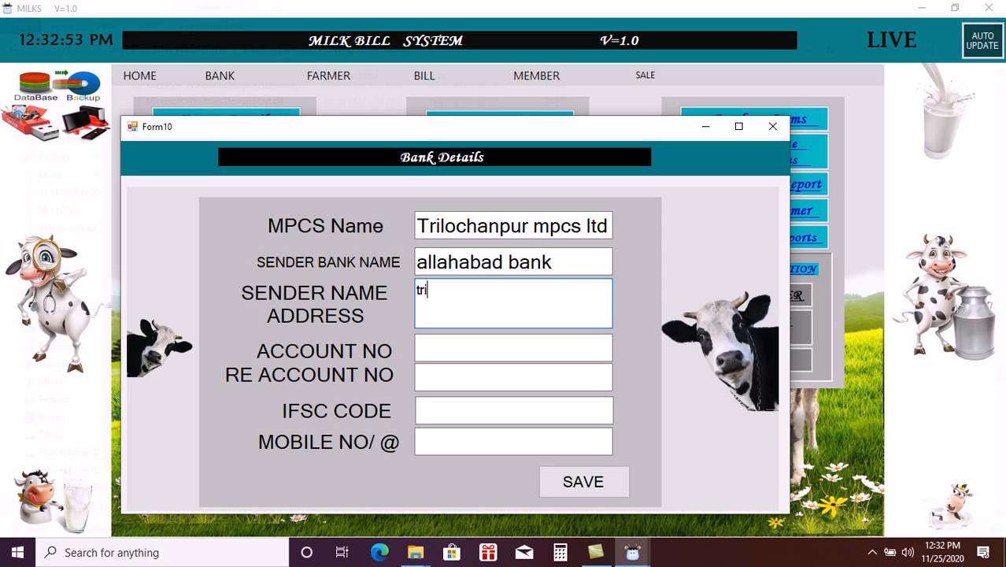
text(lochanpur)
click(427, 347)
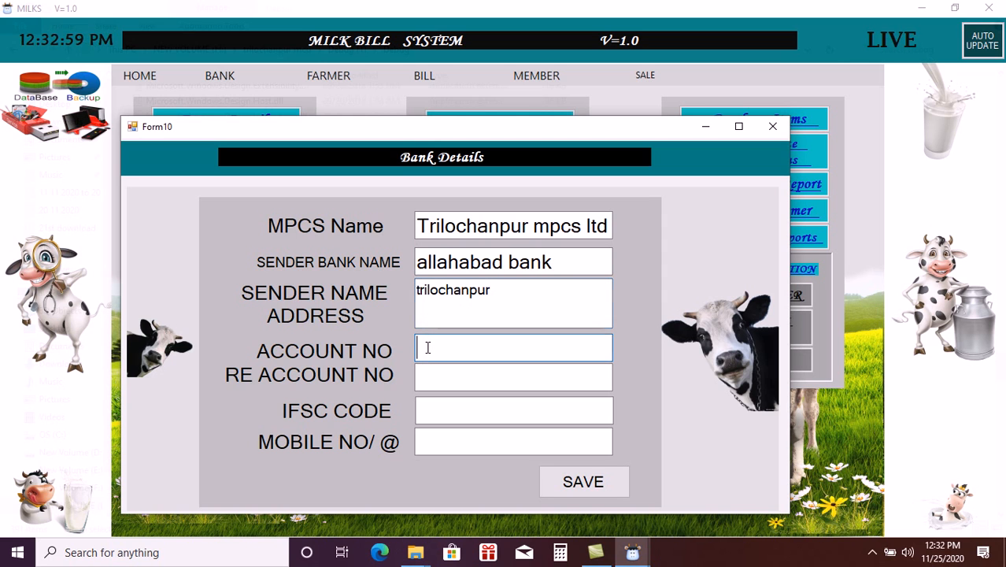
text(1)
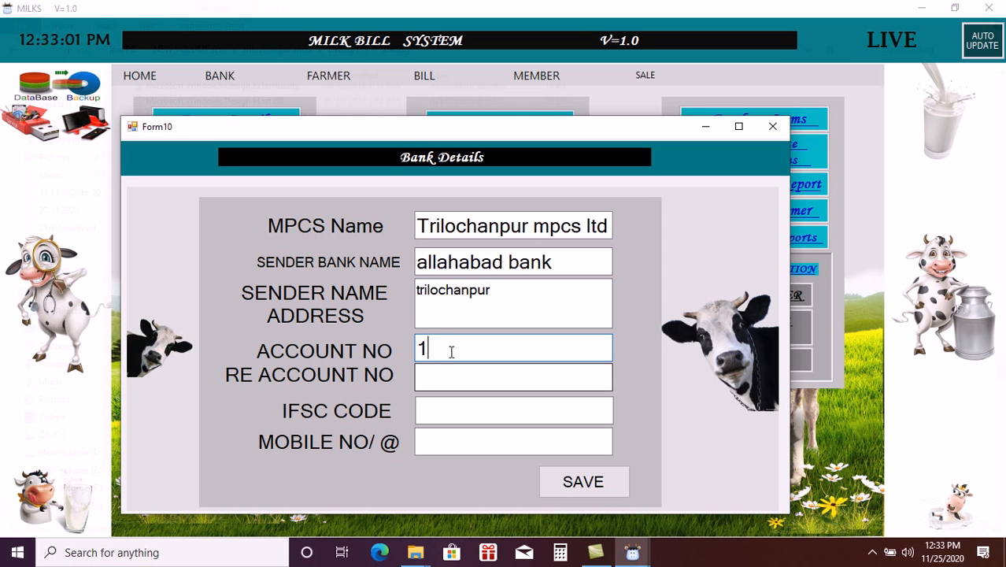
key(BackSpace)
text(0)
click(442, 383)
text(0)
- Set IFSC ALLA0211543 and mobile 0, then save the bank entry
click(436, 413)
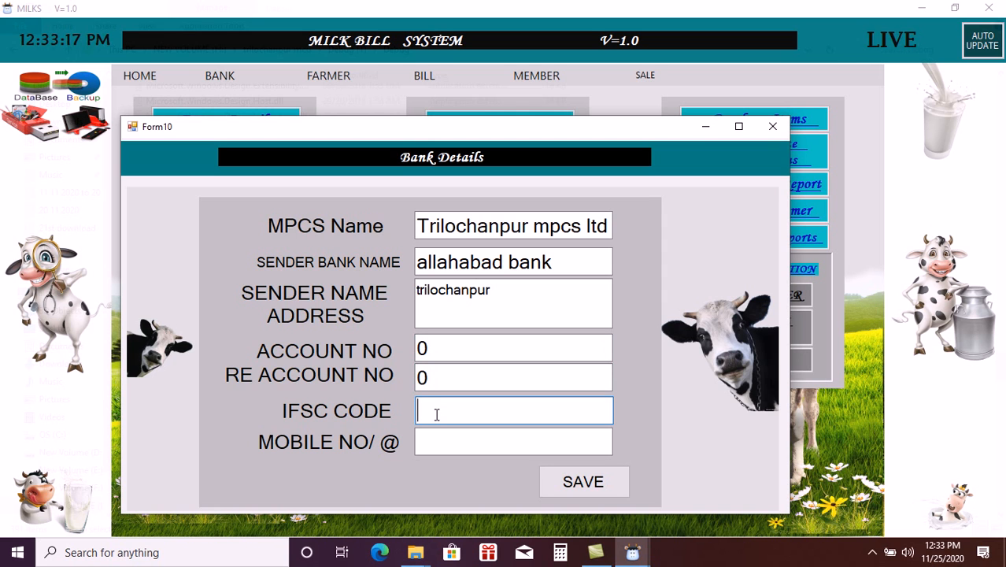
text(ALLA0211543)
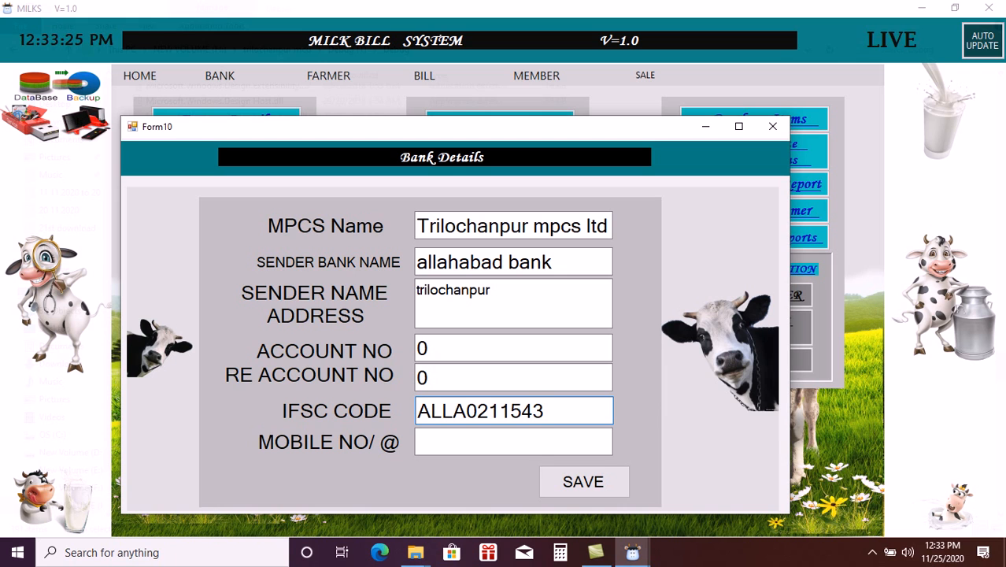
click(448, 435)
text(0)
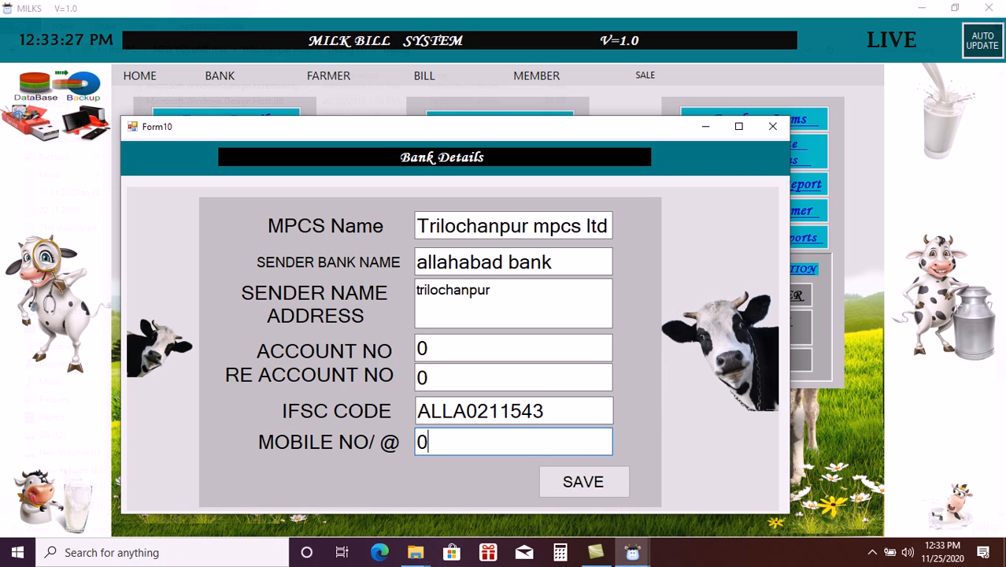
click(583, 483)
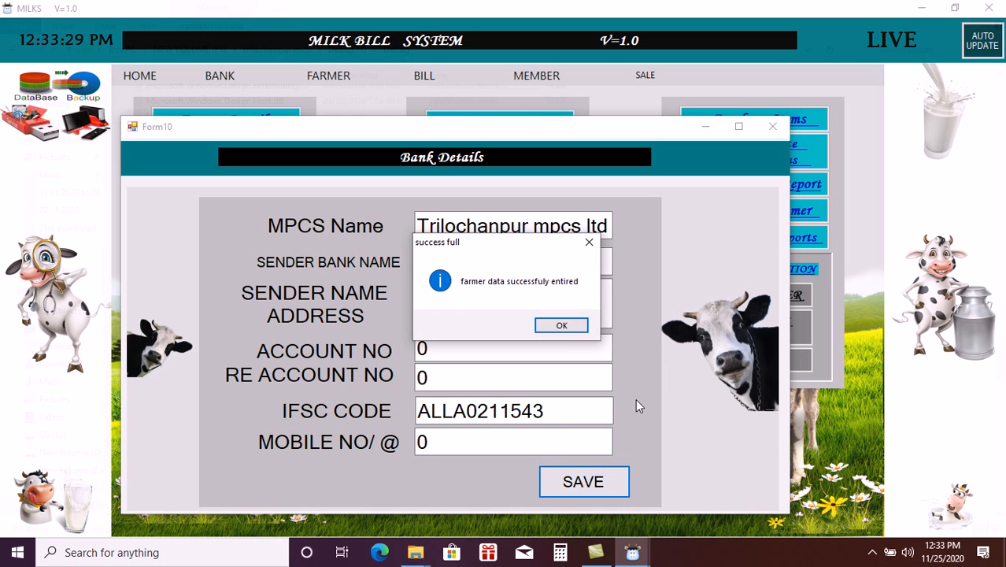
click(566, 326)
- Begin typing the MPCS name for the next bank entry
click(519, 226)
text(tR)
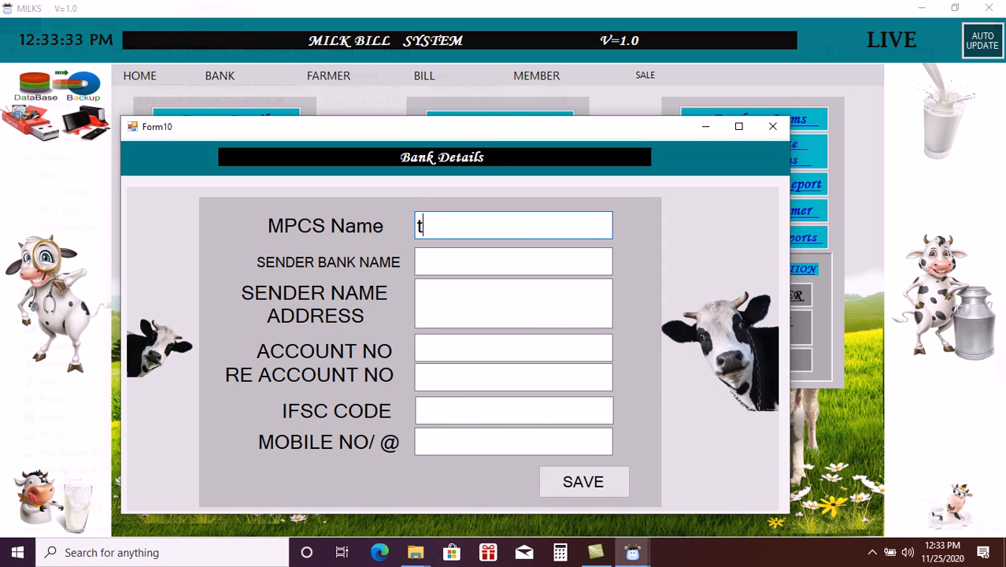
key(BackSpace)
key(BackSpace)
text(TR)
key(BackSpace)
- Complete MPCS name 'Trilochanpur mpcs ltd.', sender bank nonmember, and account numbers 0
text(rilochanp)
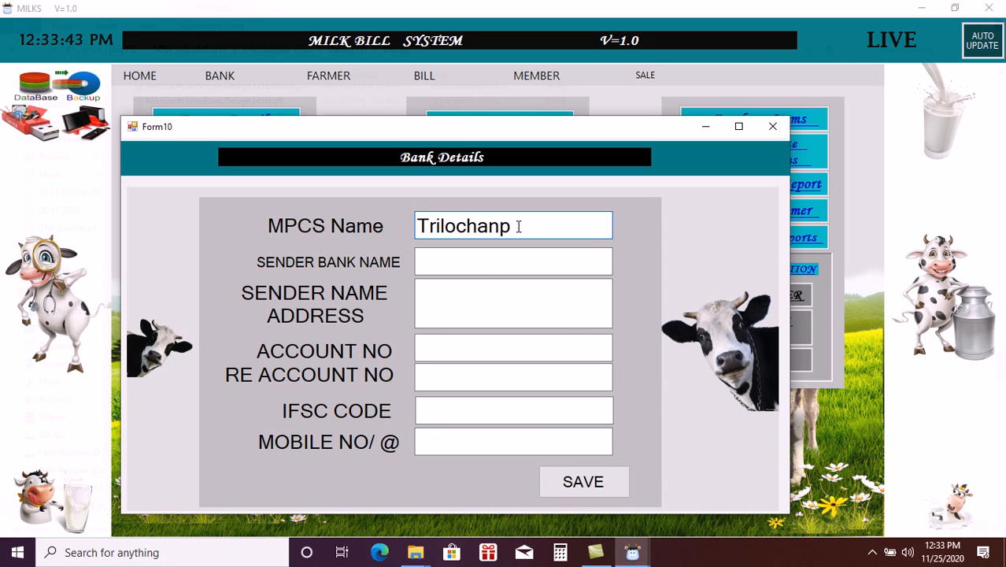
text(ur mpcs ltd.)
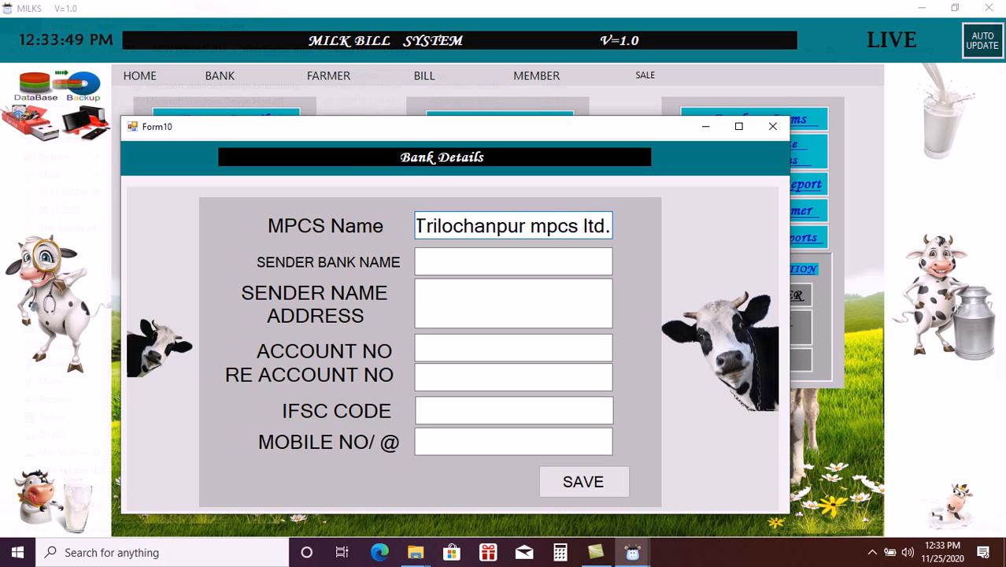
click(489, 260)
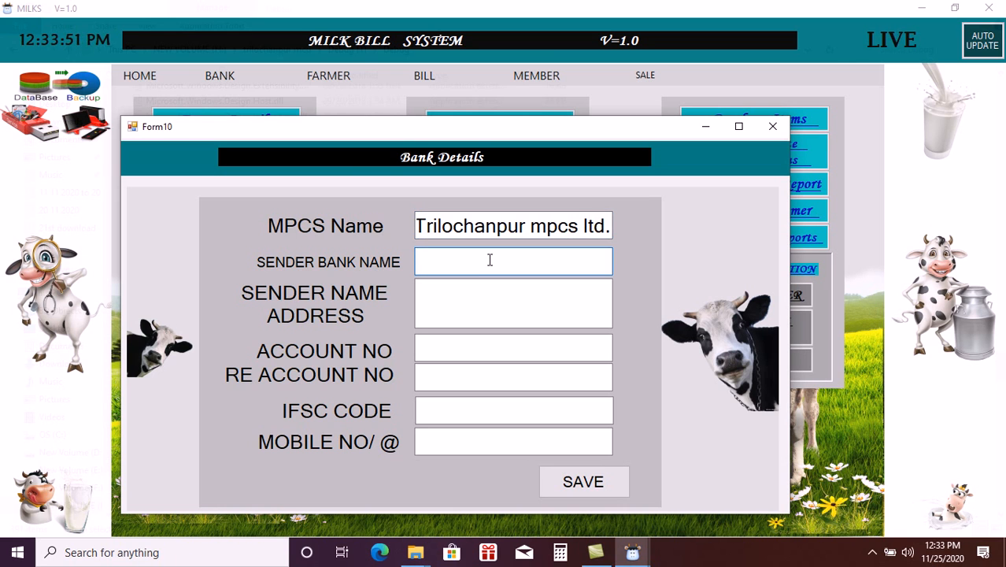
text(nonm)
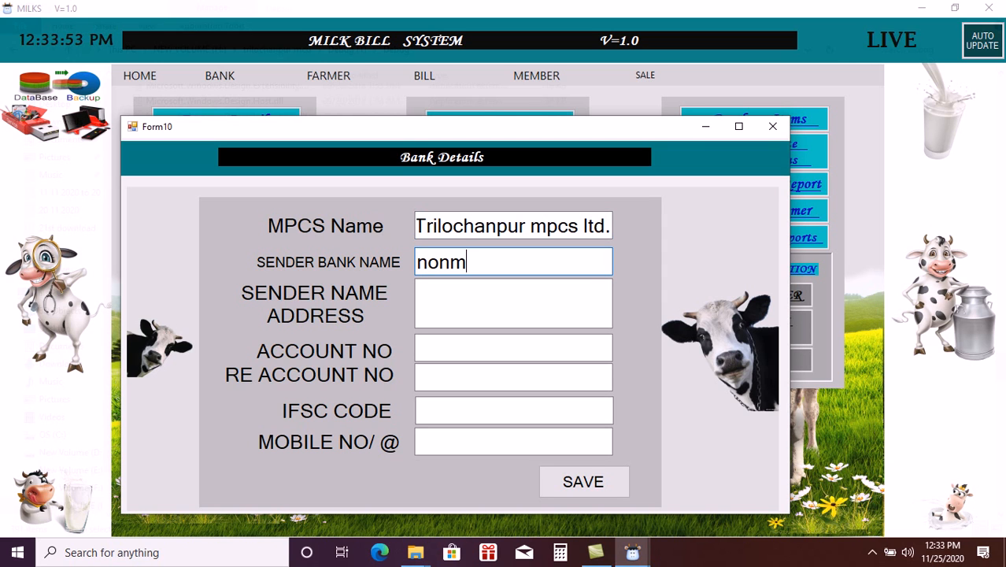
text(ember)
click(490, 293)
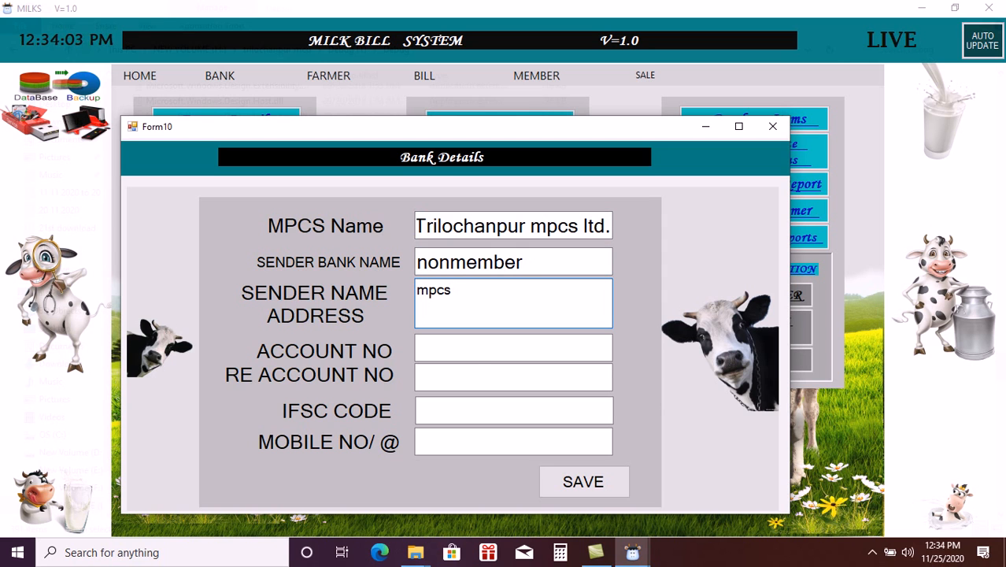
click(476, 352)
text(0)
click(492, 374)
text(0)
- Set IFSC nonmember and mobile 0, then save the nonmember bank entry
click(483, 412)
text(non)
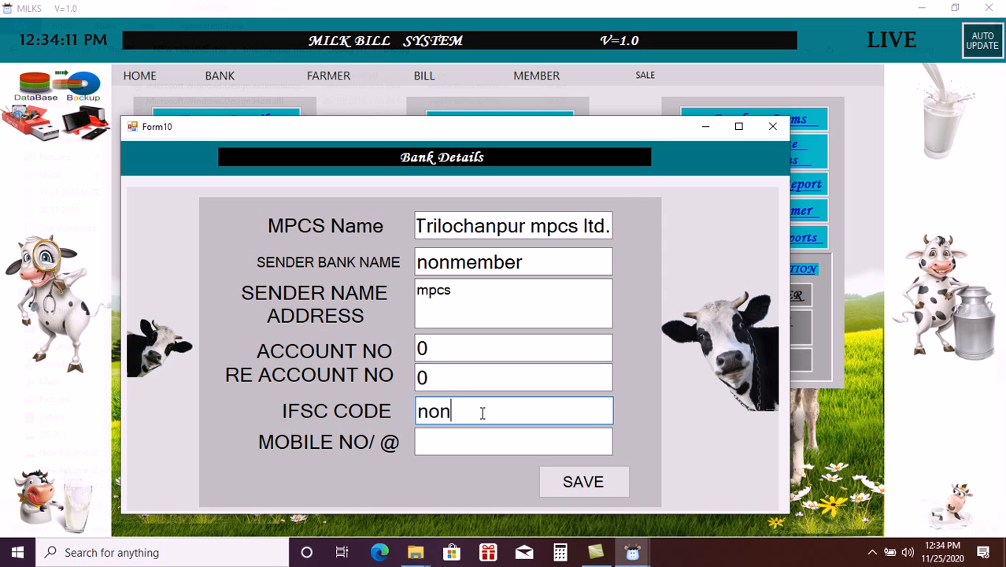
text(member)
click(482, 438)
text(0)
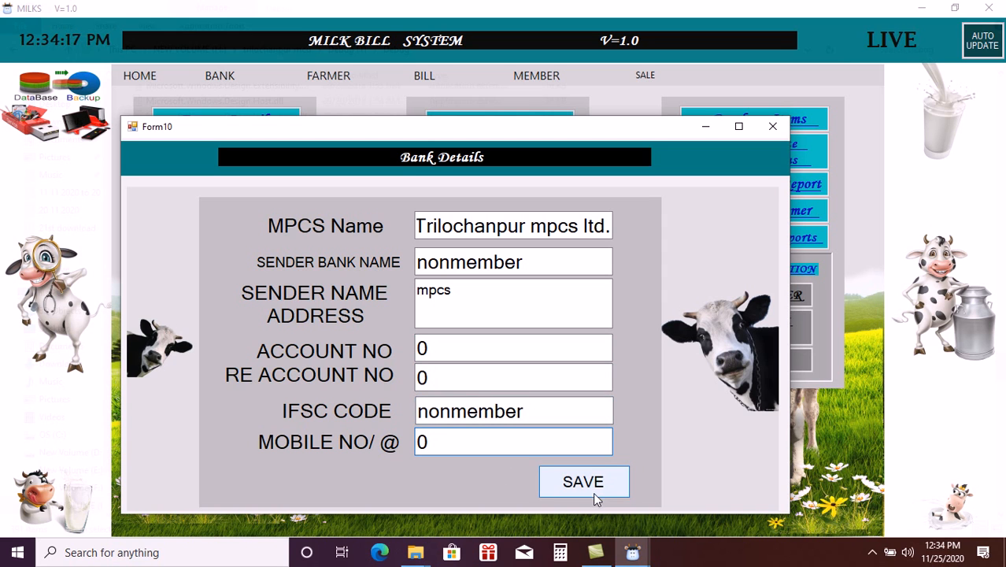
click(590, 484)
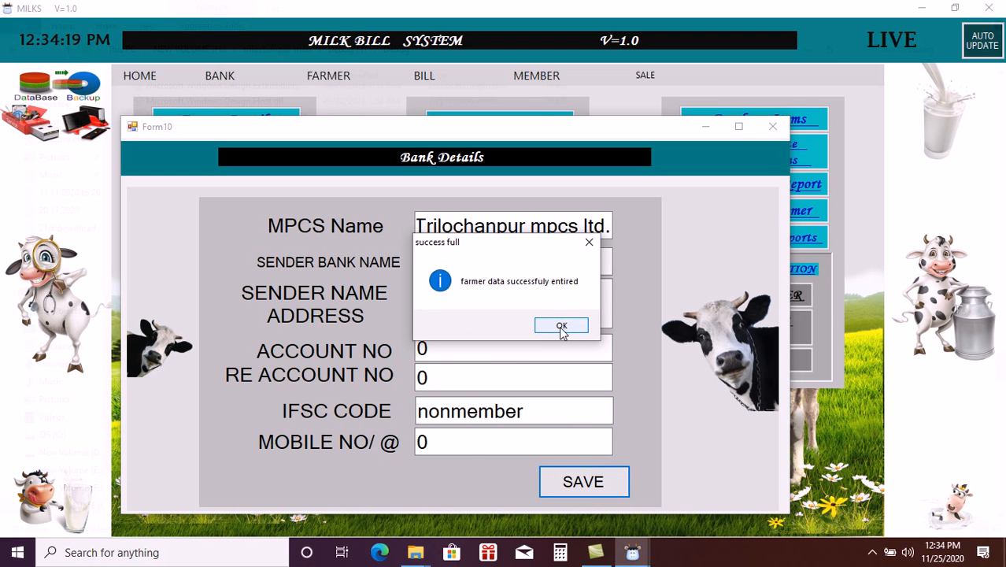
click(561, 325)
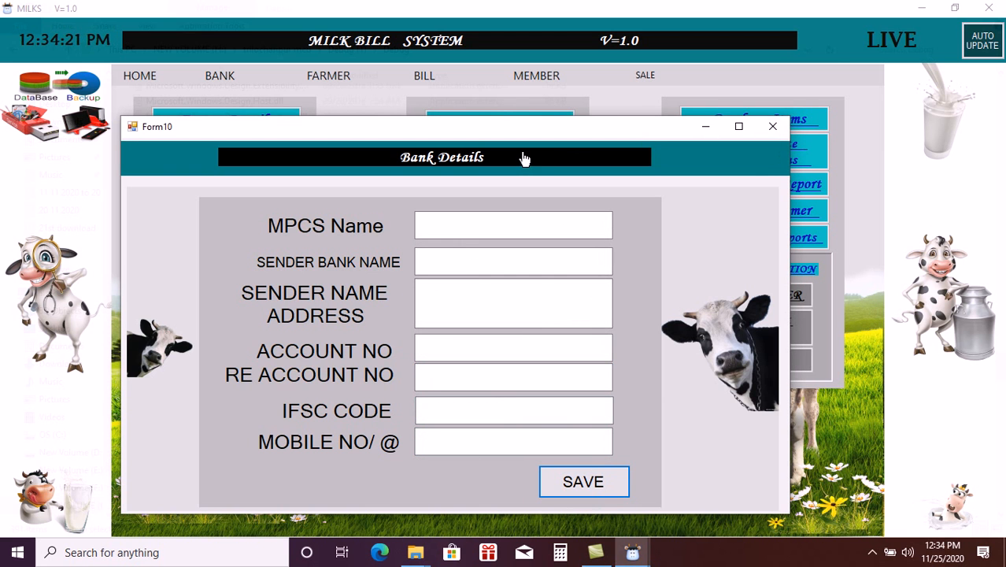
- Generate the full bank bill report for the nonmember bank, covering all farmers
click(773, 127)
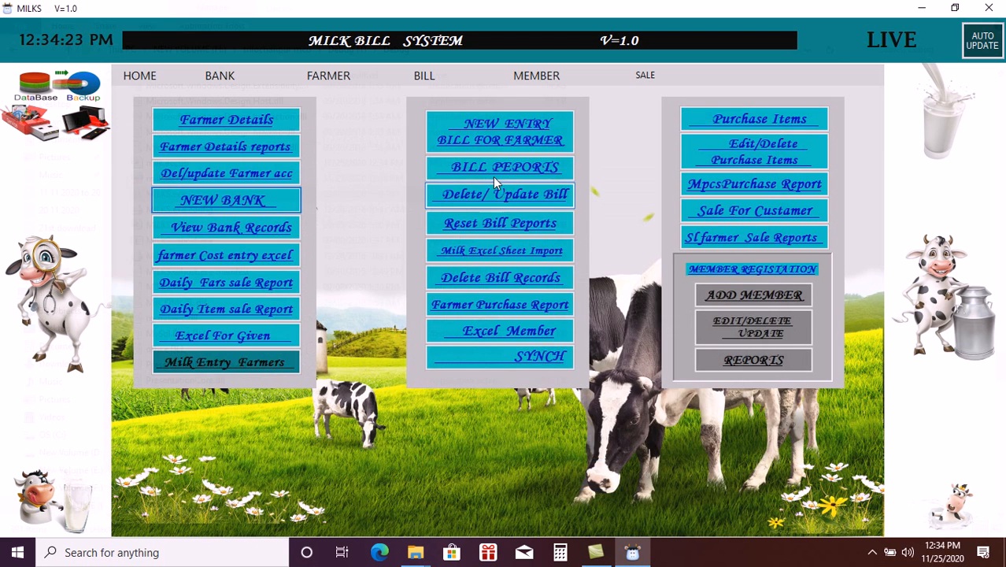
click(496, 169)
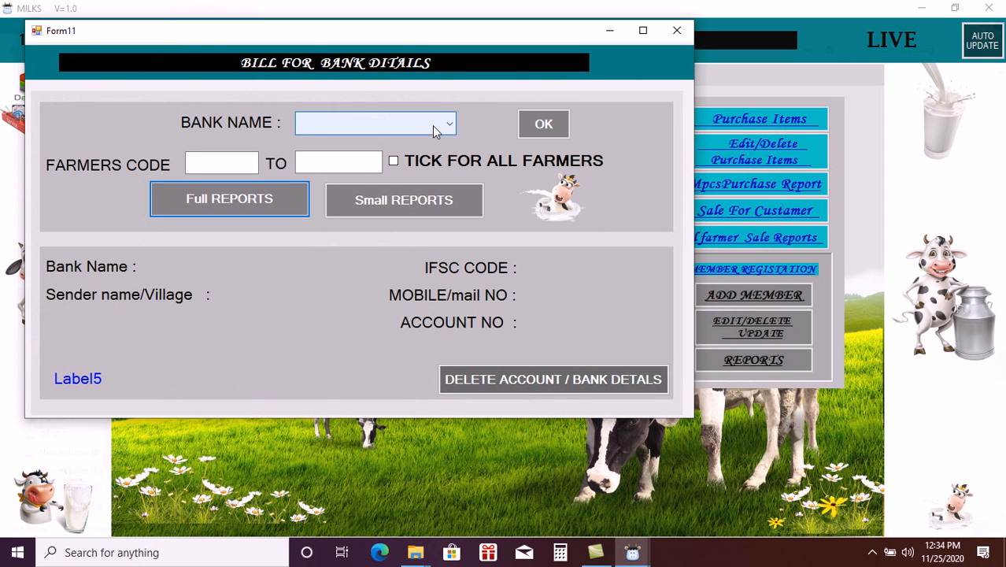
click(432, 125)
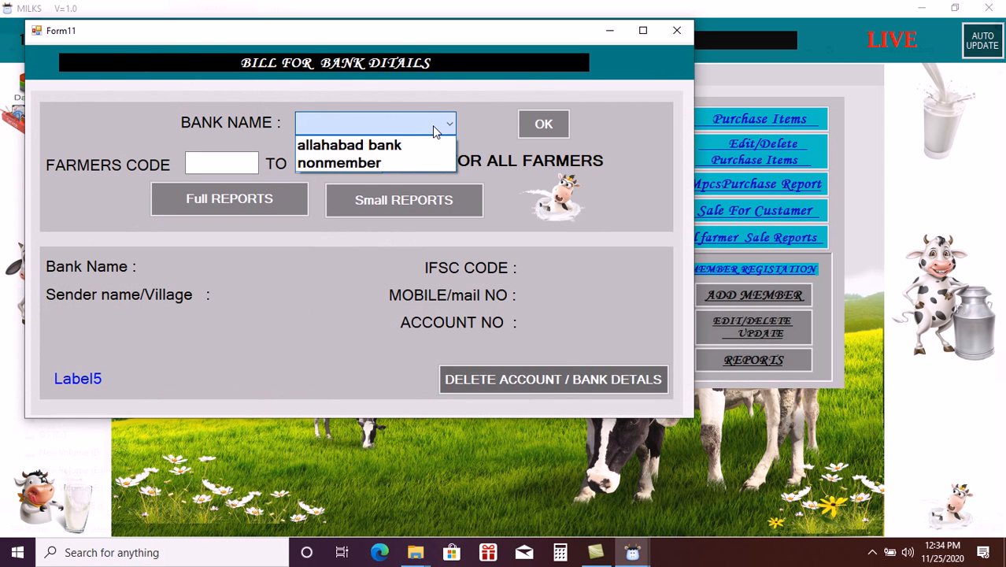
click(364, 164)
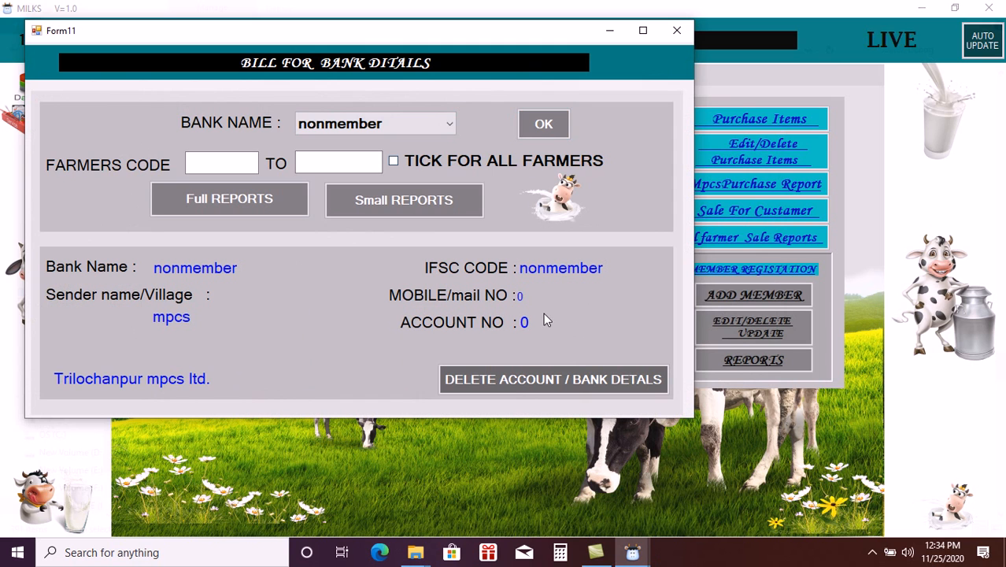
click(392, 161)
click(263, 206)
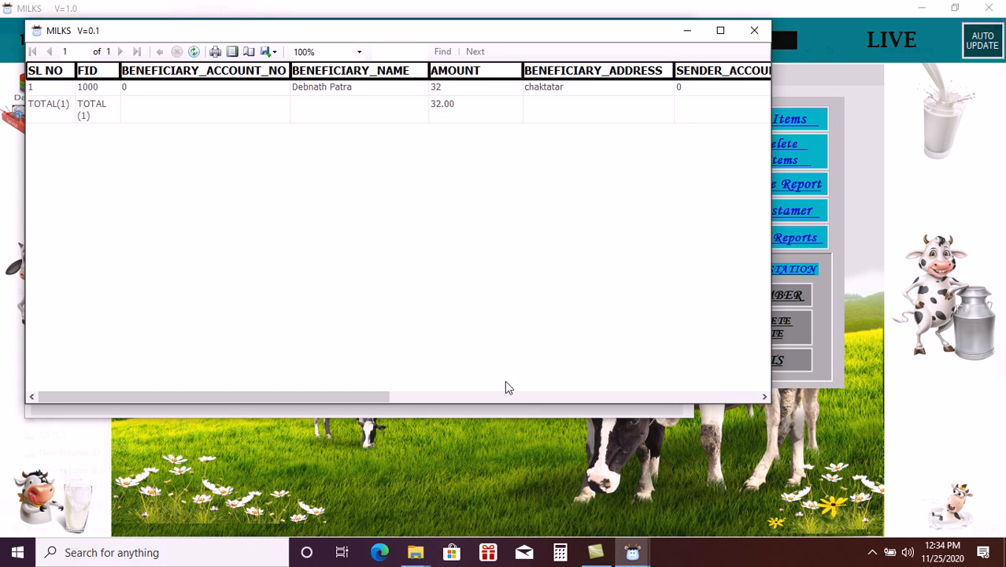
- Review the nonmember full report (one farmer paid 32 for MILK BILL), then close it
drag(379, 390, 776, 412)
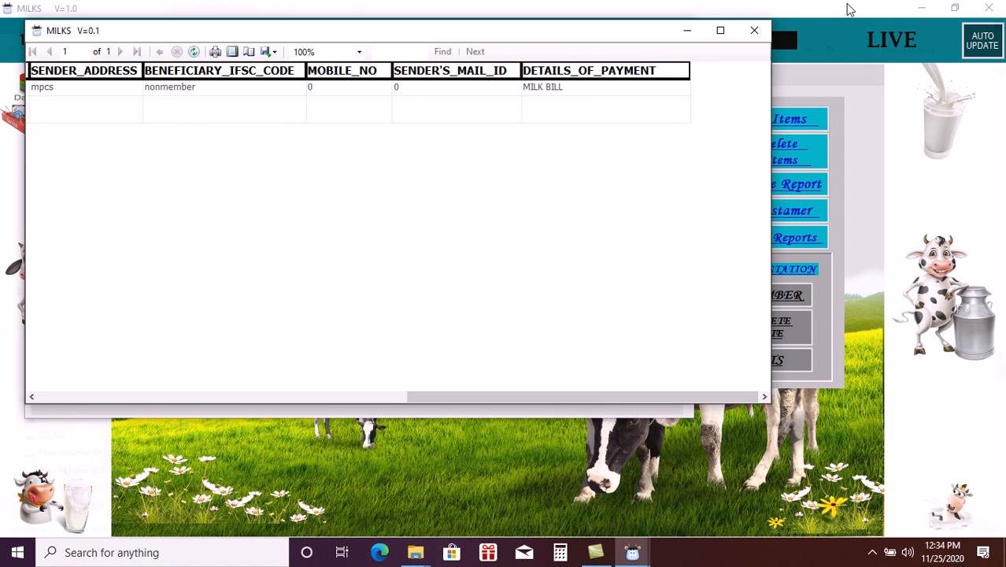
click(760, 31)
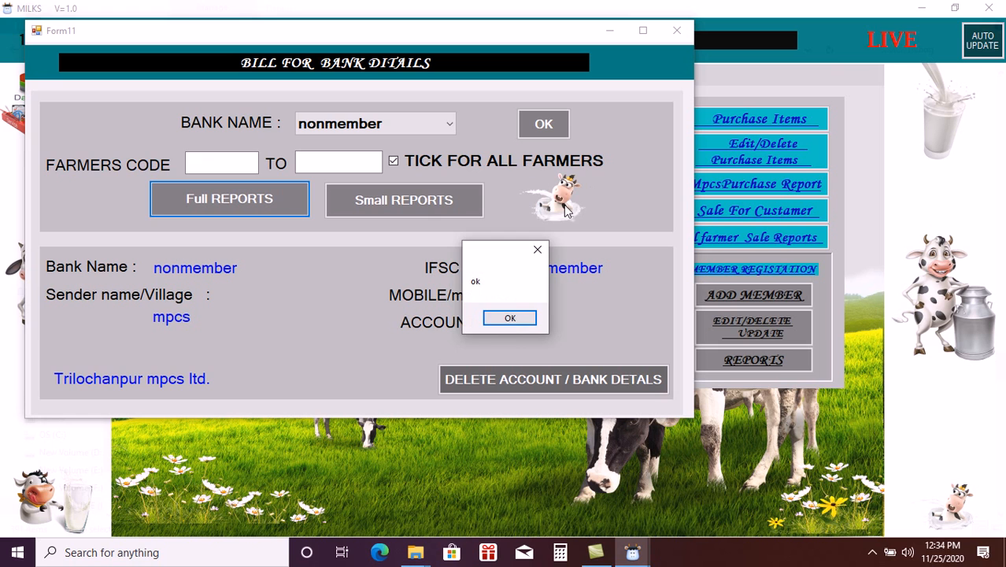
click(510, 319)
click(418, 207)
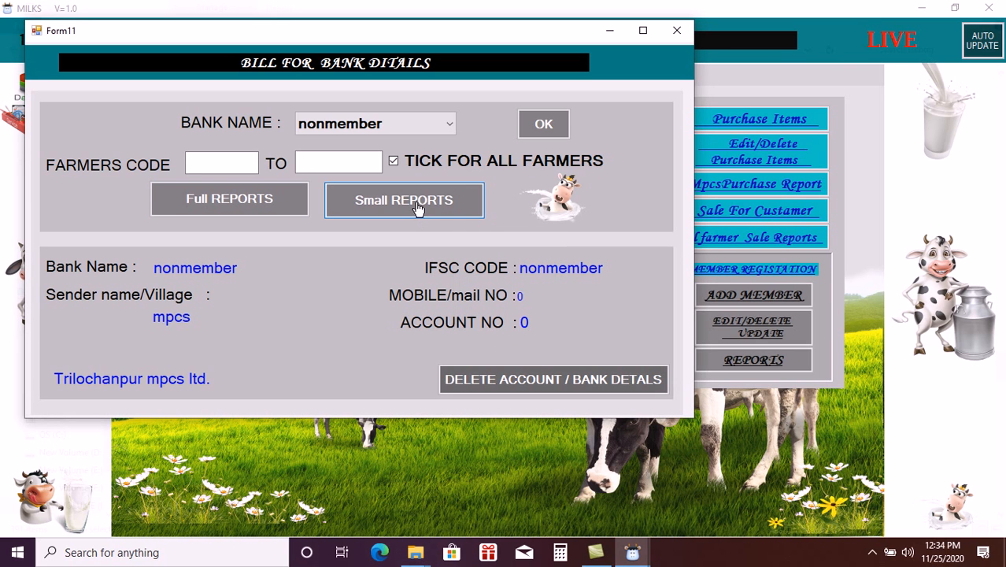
- View the short reports for nonmember and allahabad bank (two farmers, 237.00), then close Form11
click(418, 208)
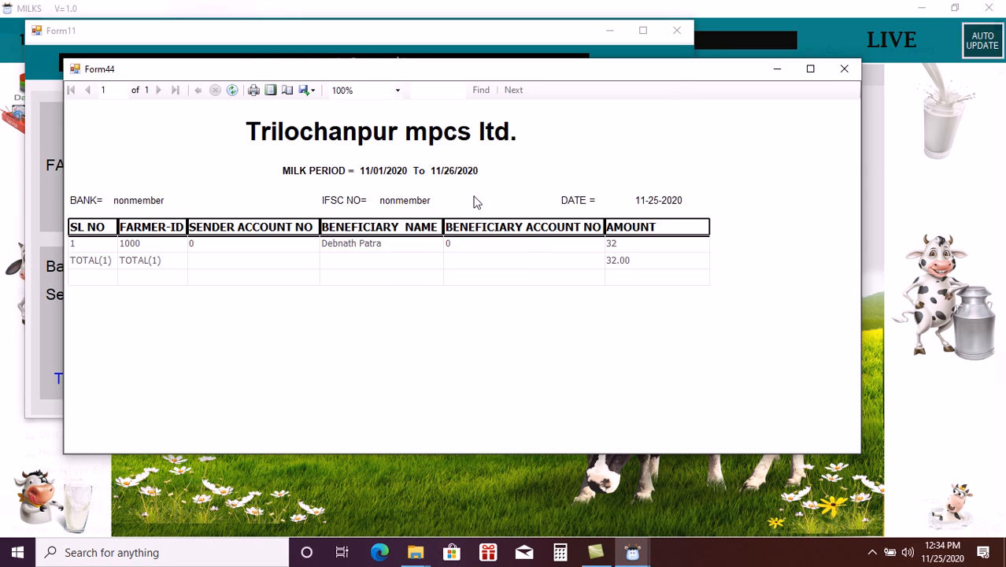
click(853, 69)
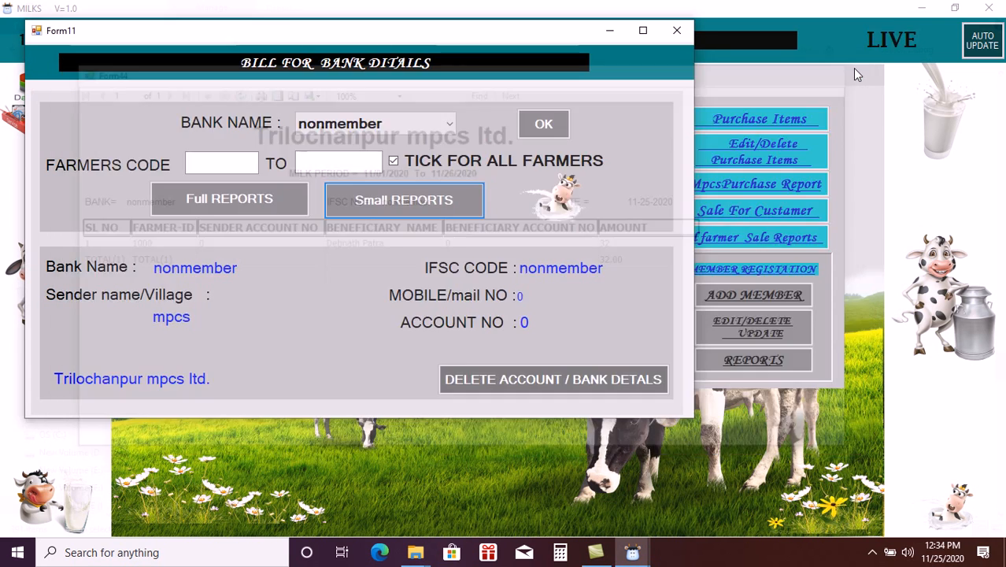
click(422, 125)
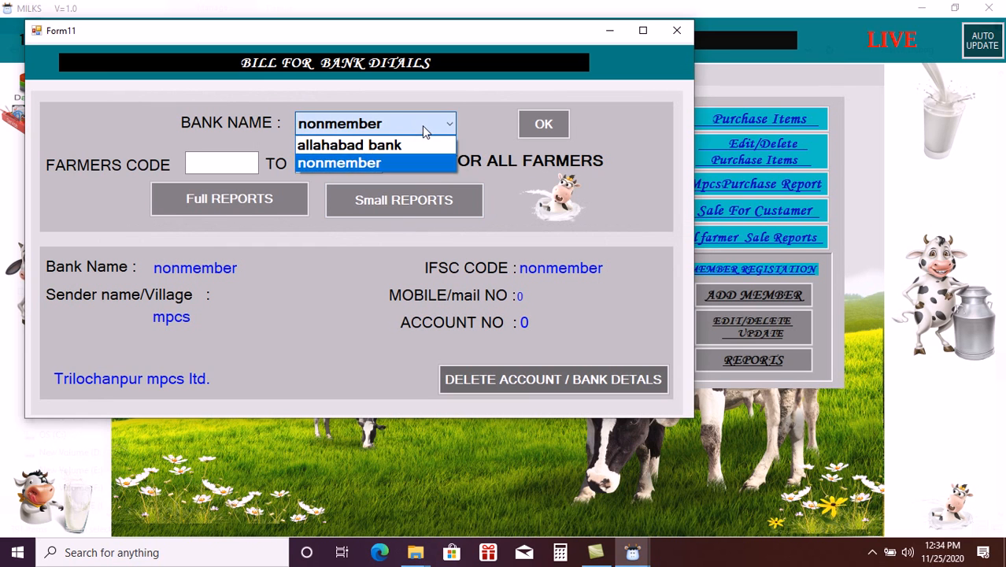
click(379, 148)
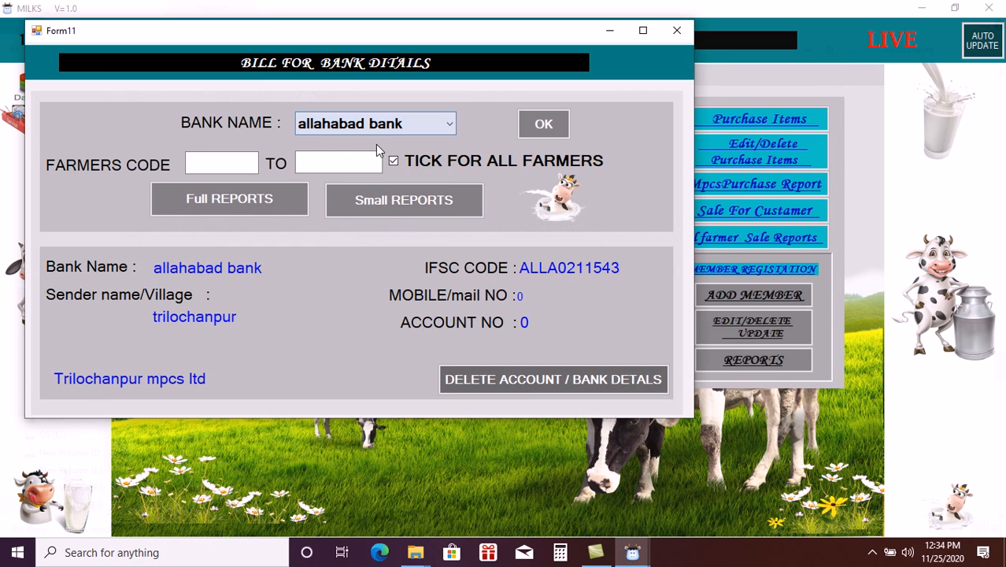
click(388, 211)
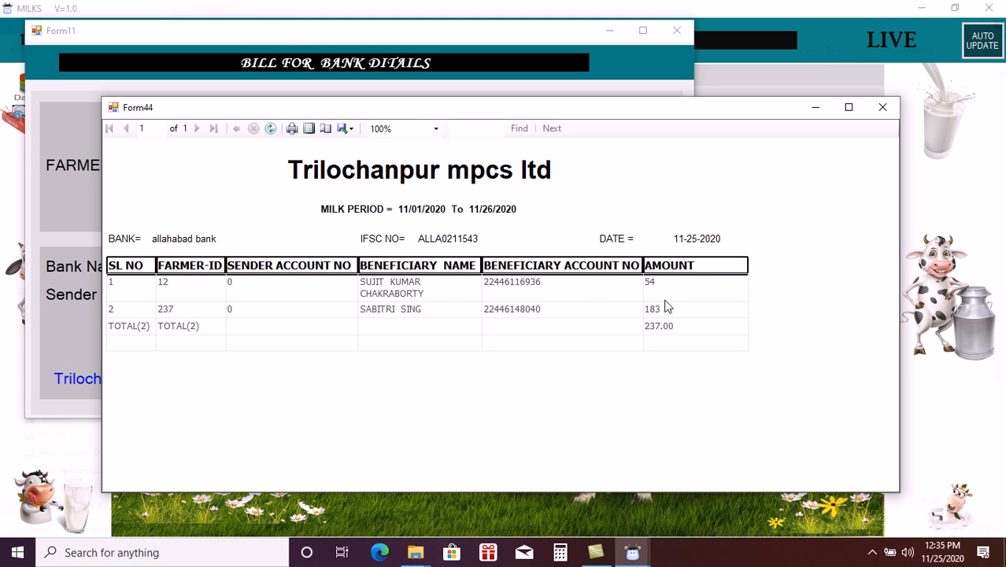
click(881, 108)
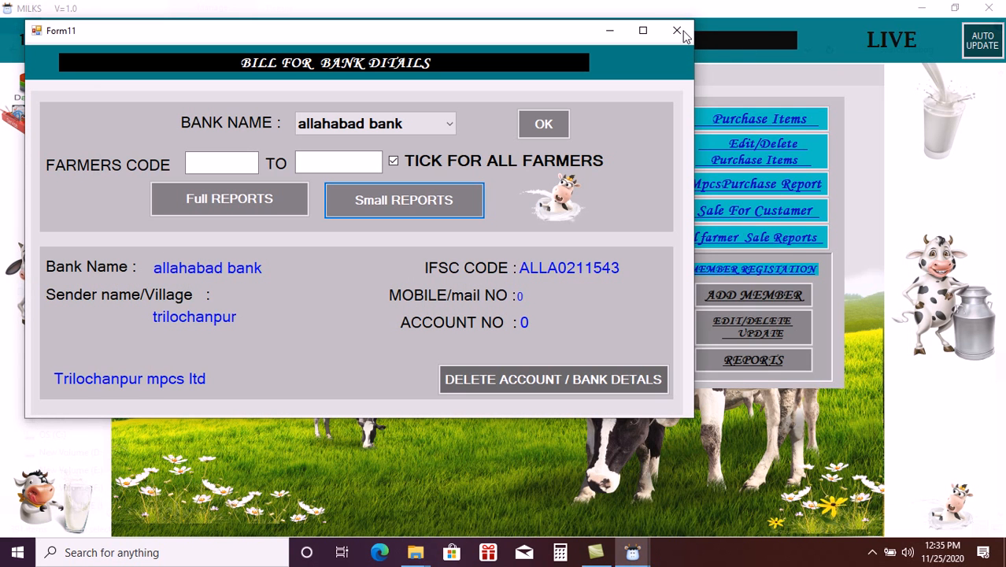
click(680, 33)
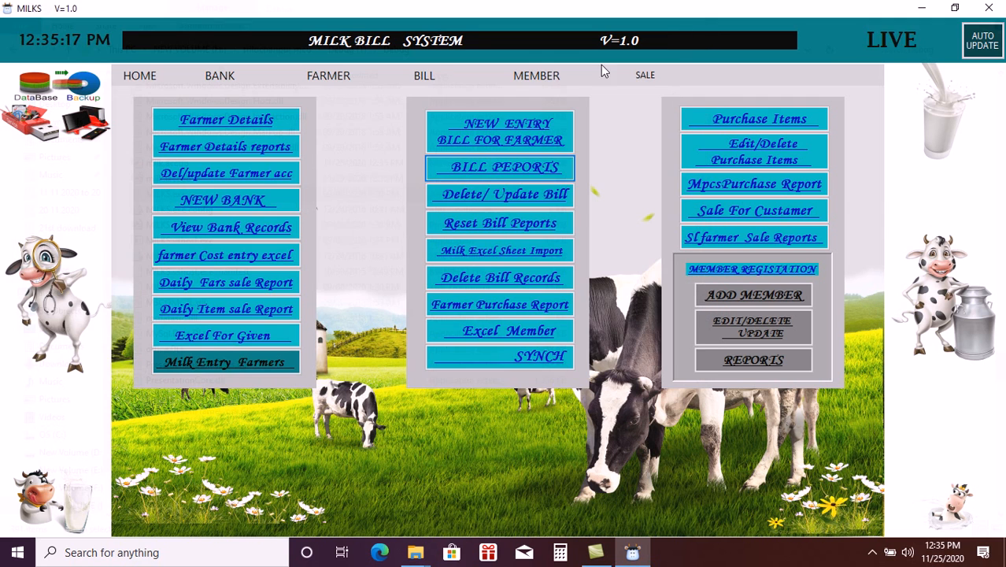
- In Review, display the payment slips for the 11/01/2020 billing period
click(244, 368)
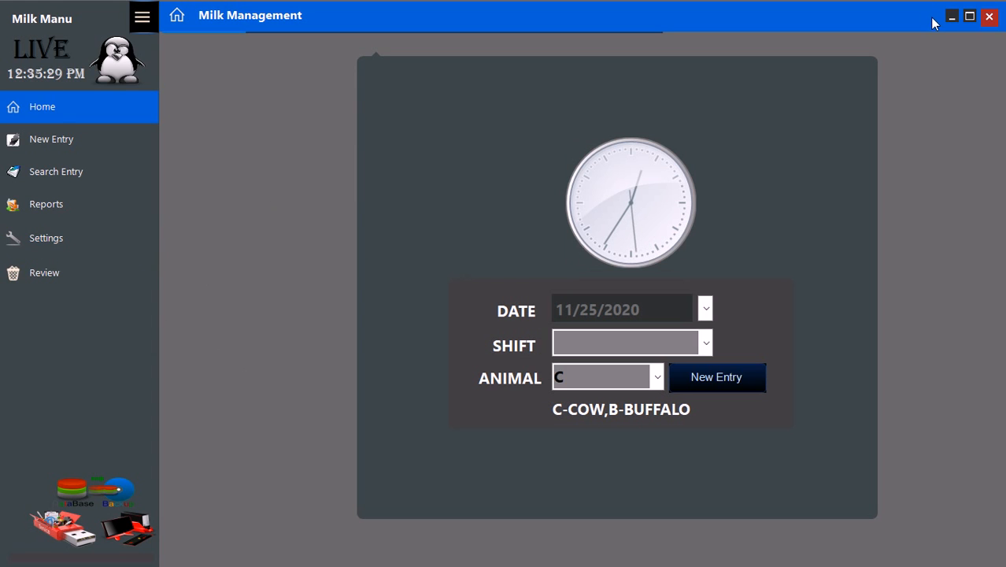
click(48, 290)
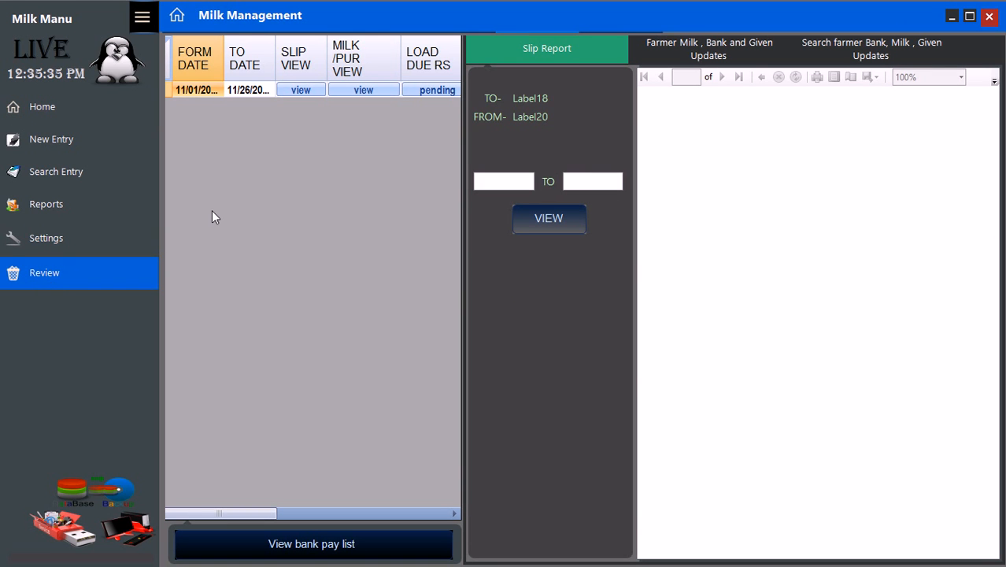
click(308, 92)
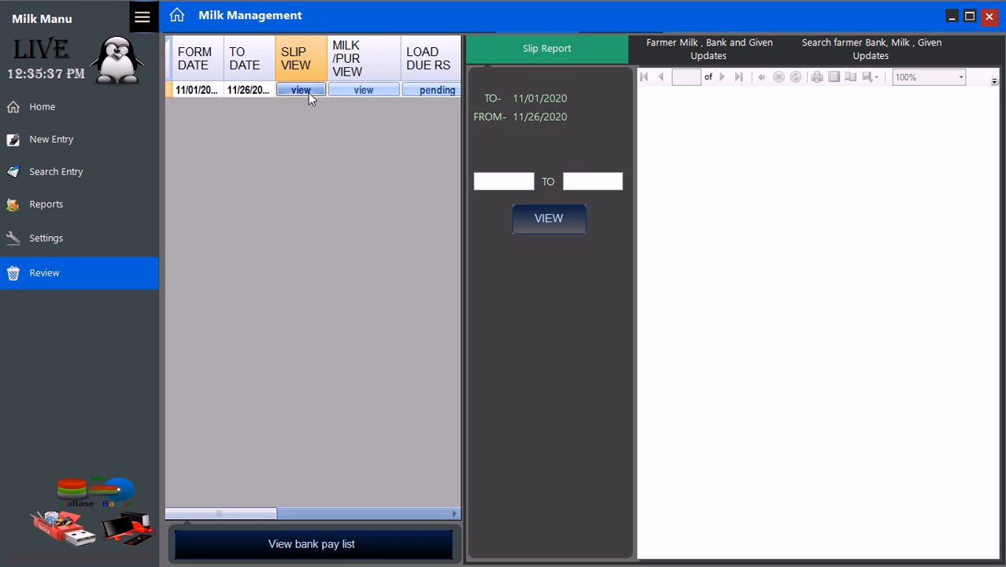
click(548, 225)
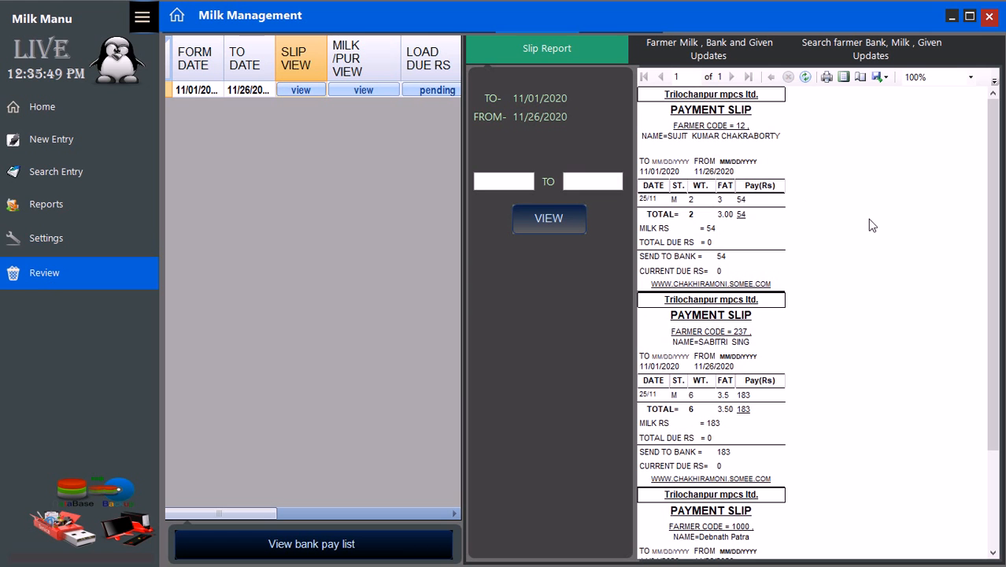
- Scroll through the slips and show the farmer milk summary: three farmers, 269 sent to bank
drag(992, 298, 988, 470)
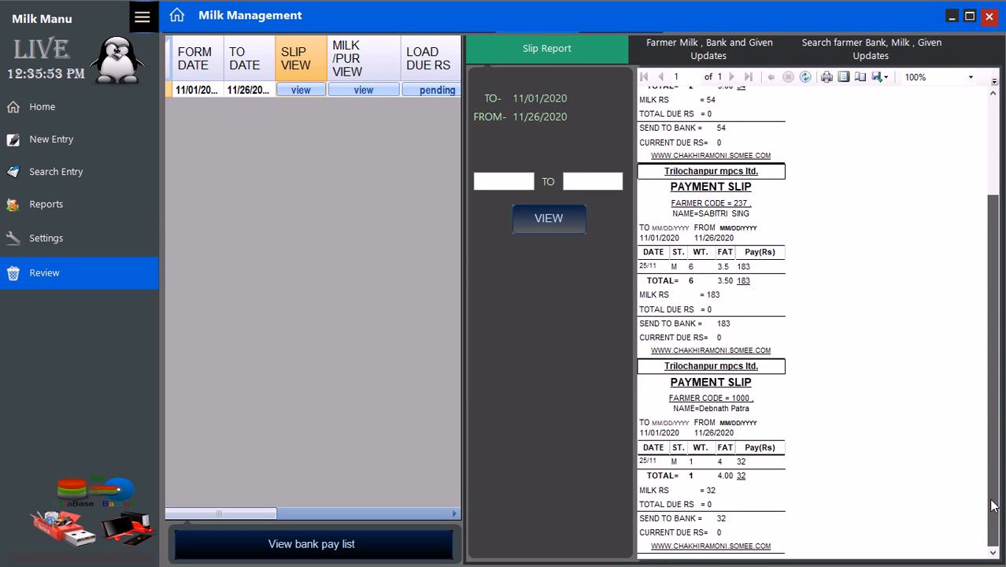
scroll(968, 342, up, 3)
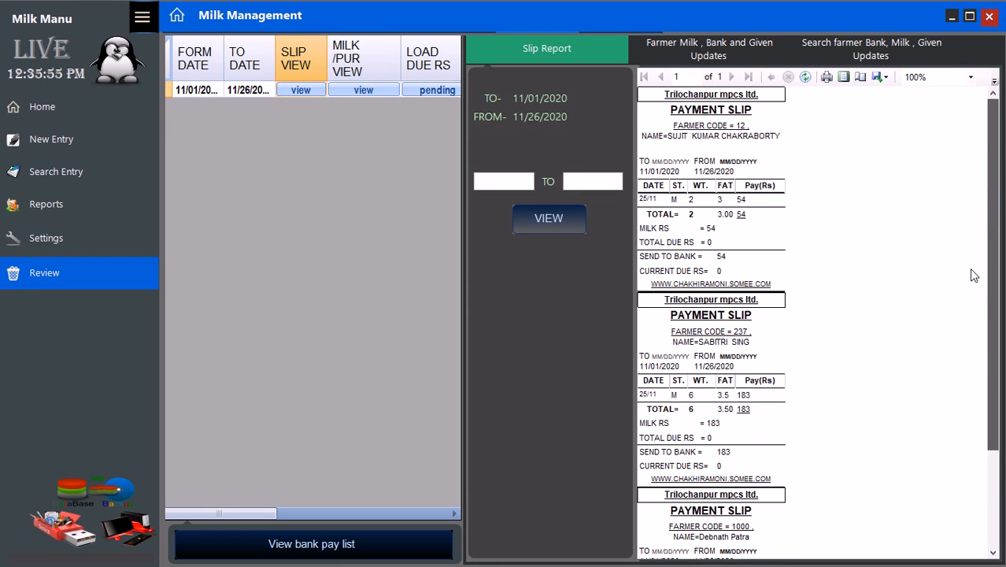
click(352, 91)
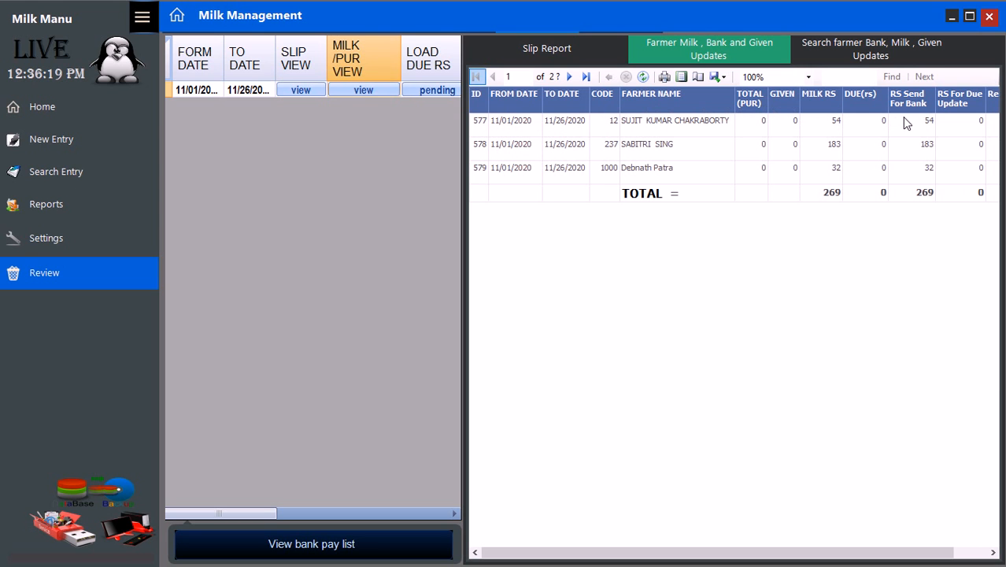
- Load the pending due amounts for the period and acknowledge the success message
drag(661, 557, 599, 566)
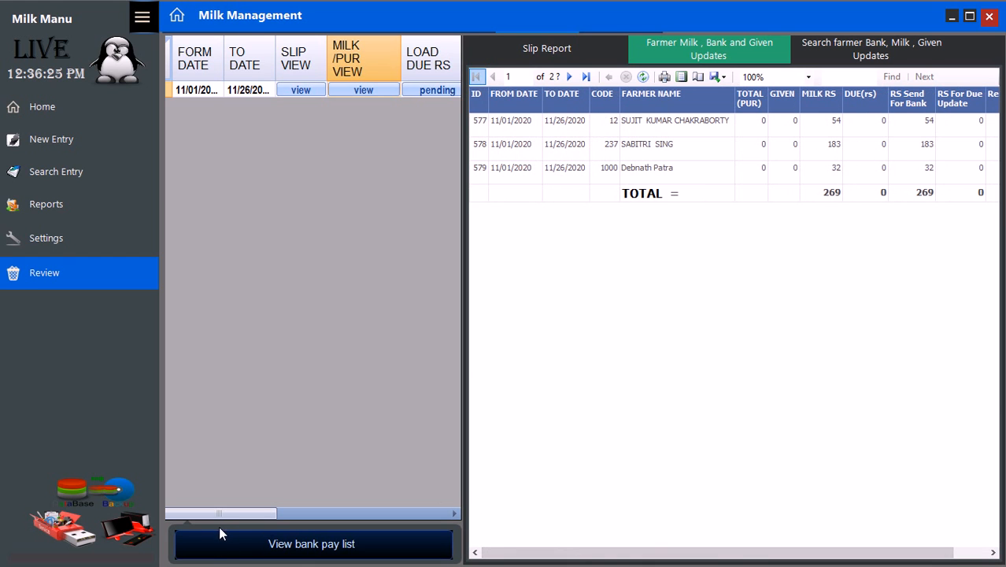
drag(222, 513, 279, 515)
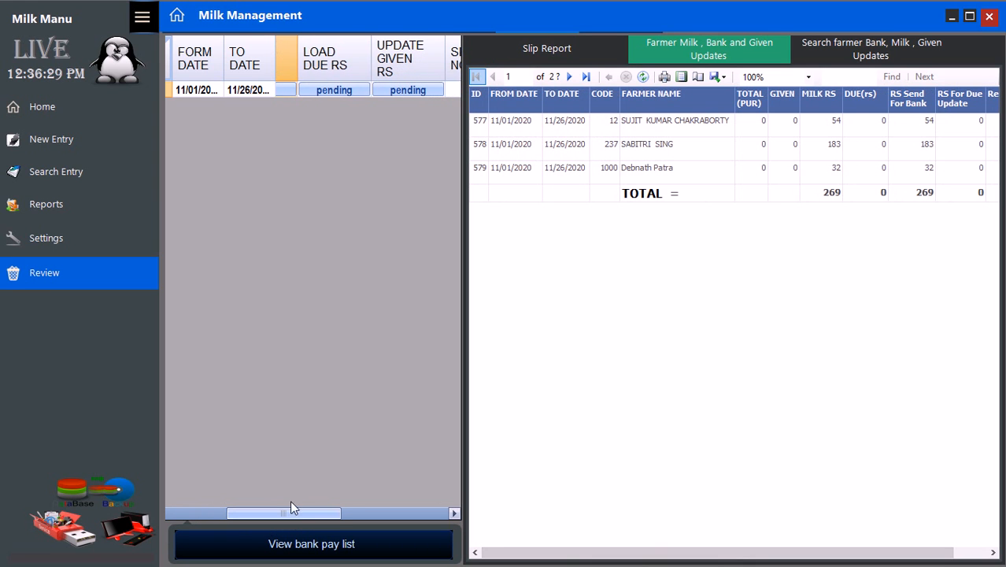
click(318, 91)
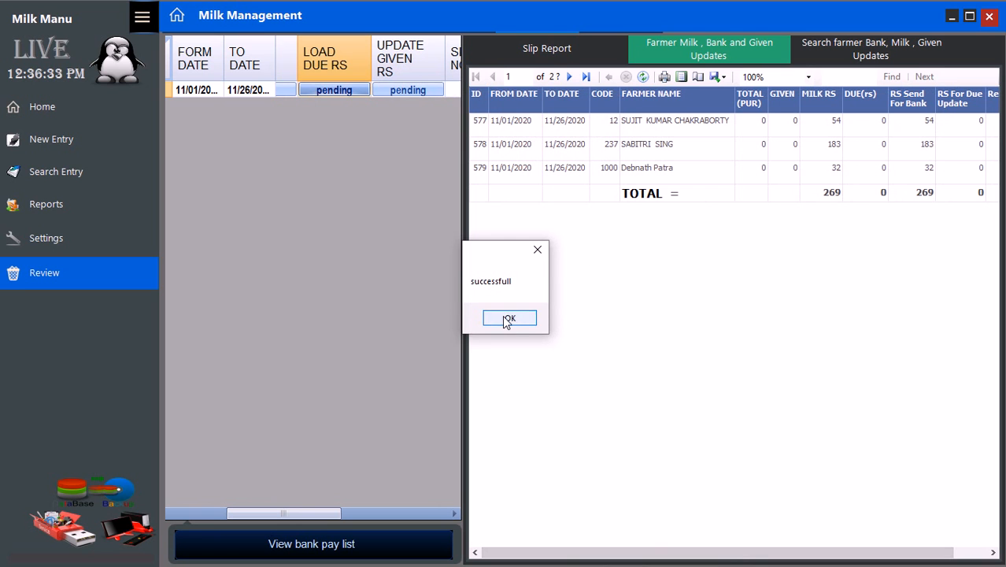
click(508, 318)
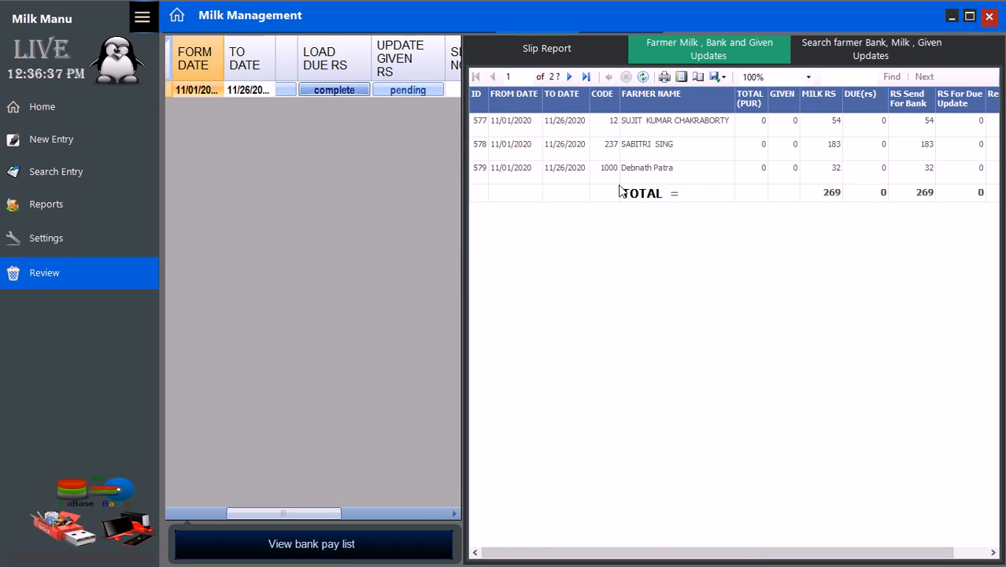
- Reload the farmer summary to show 60 due and a 237 bank total
click(644, 76)
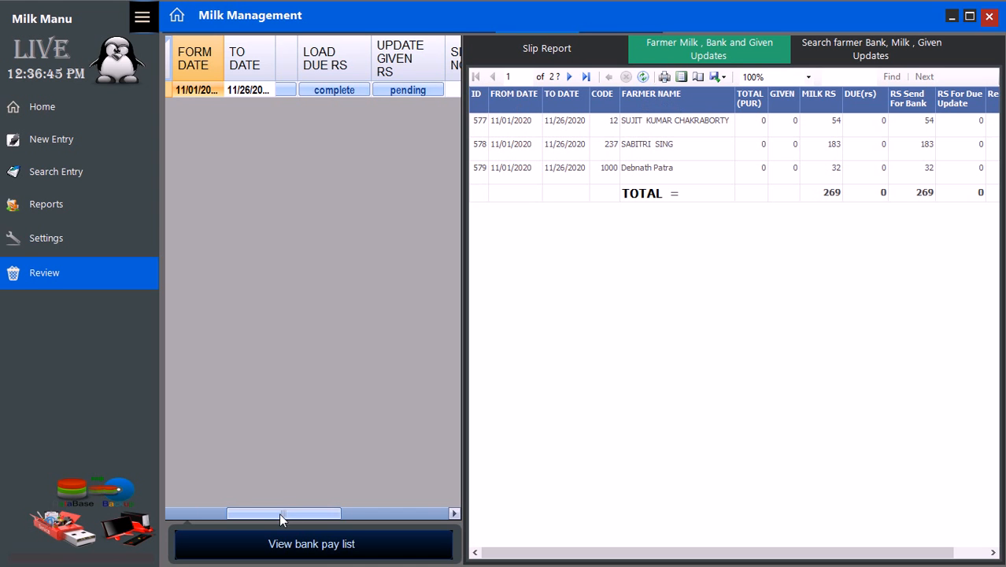
drag(279, 509, 217, 510)
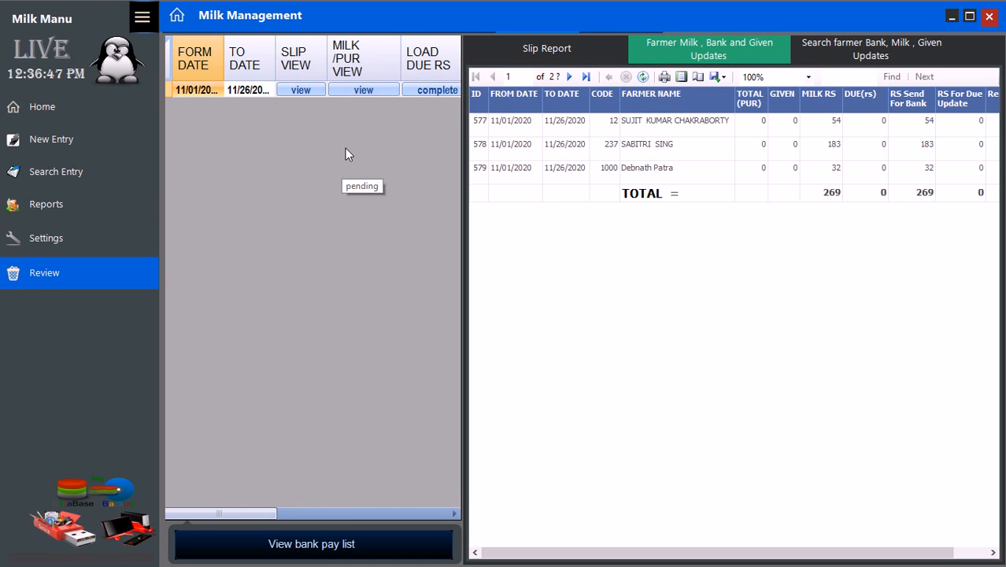
click(361, 89)
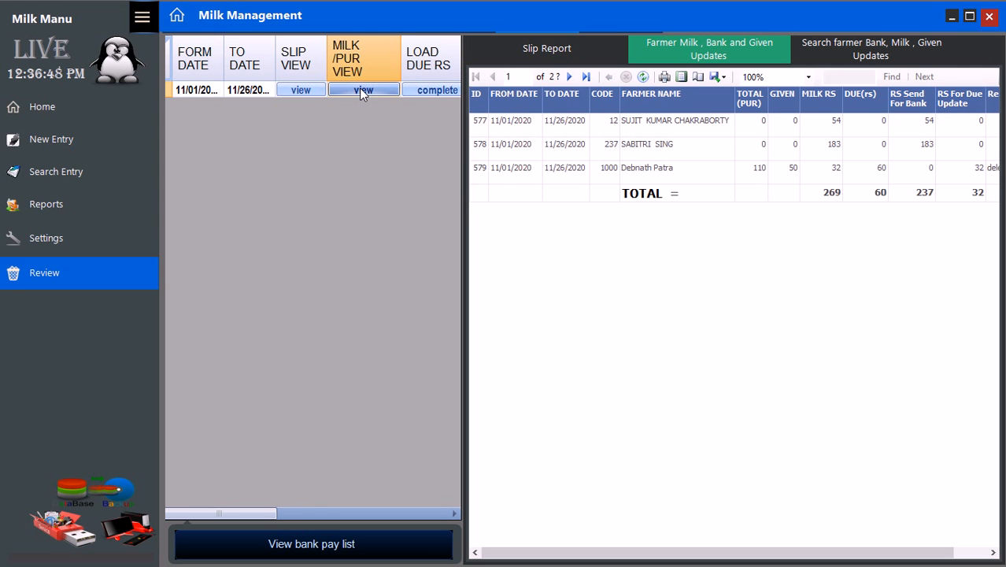
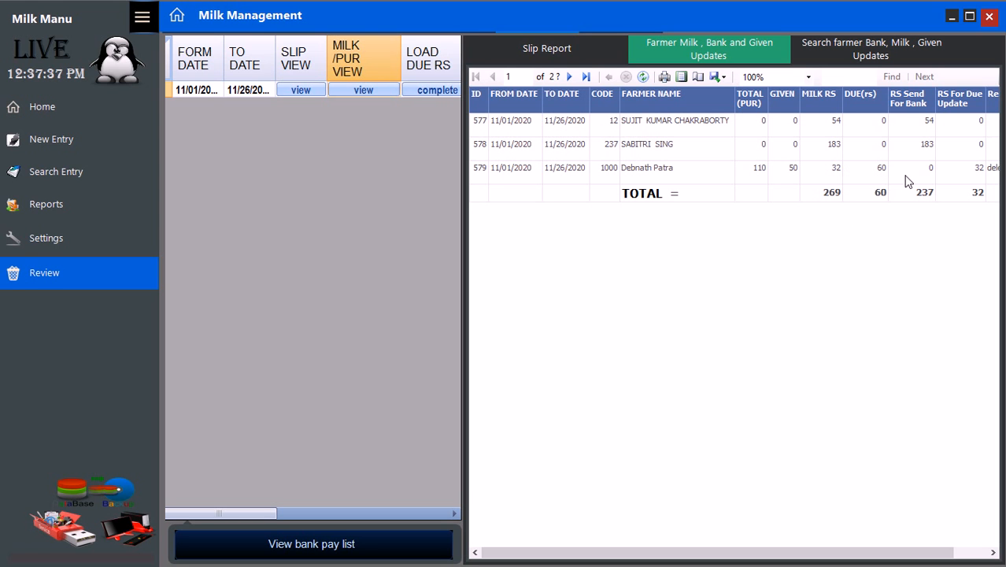
- Apply the pending given-rupees update and acknowledge the success message, showing 32 Rs for due update
drag(639, 556, 702, 562)
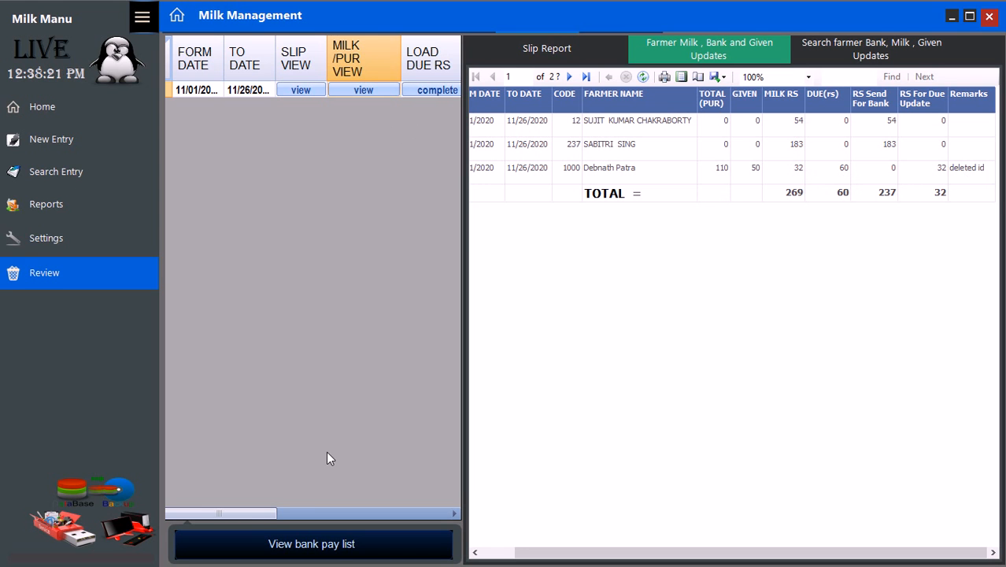
drag(264, 518, 322, 524)
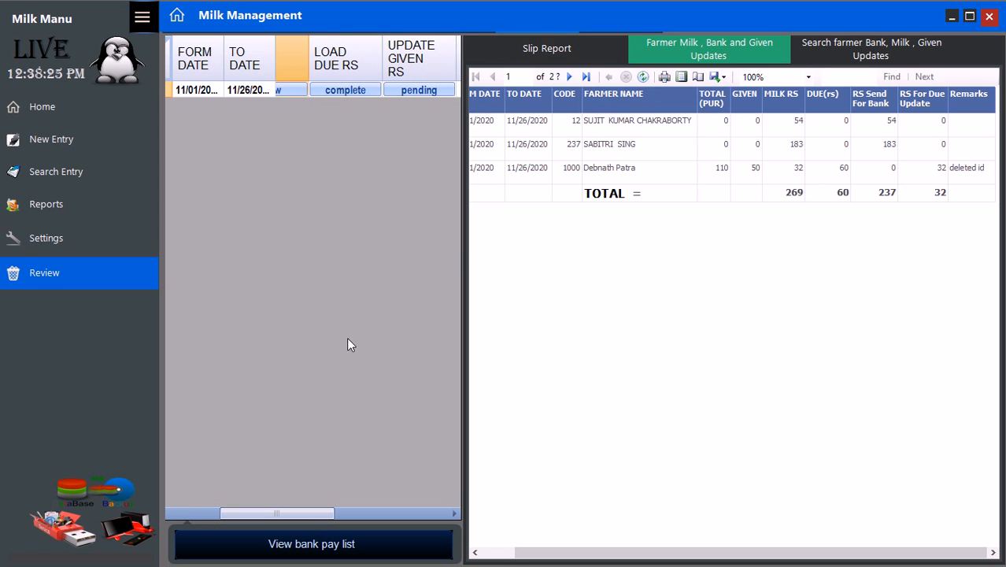
click(410, 93)
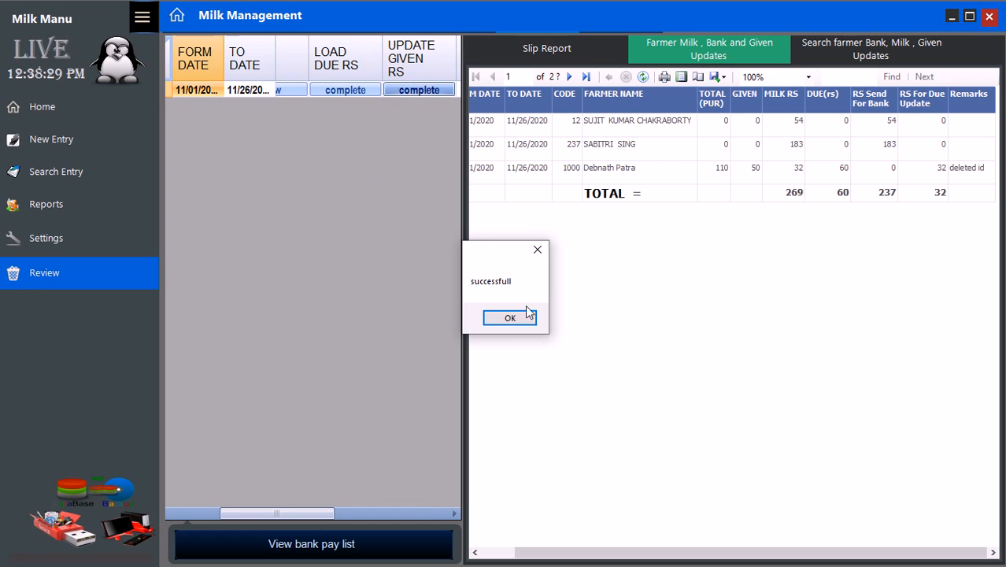
click(501, 318)
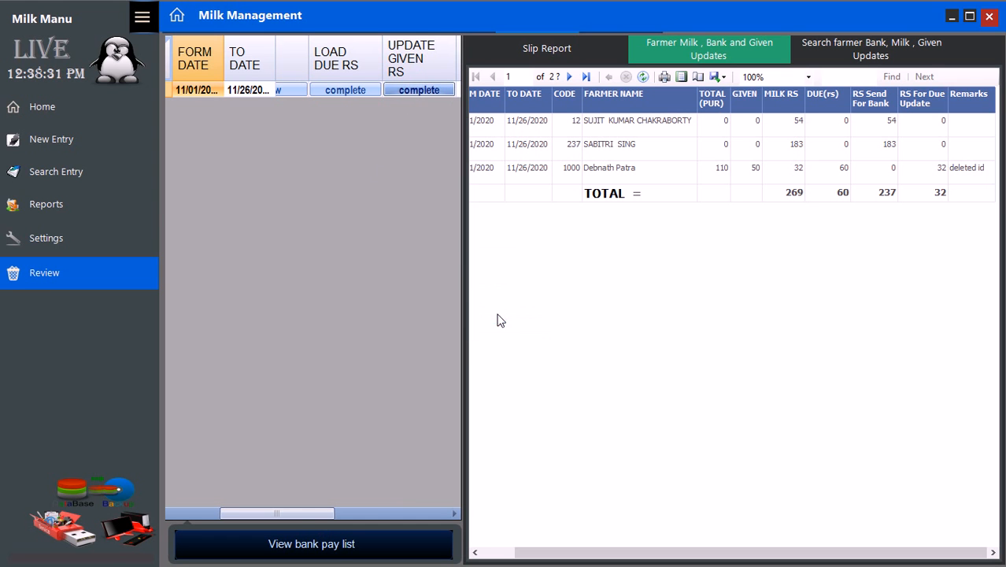
drag(292, 511, 419, 539)
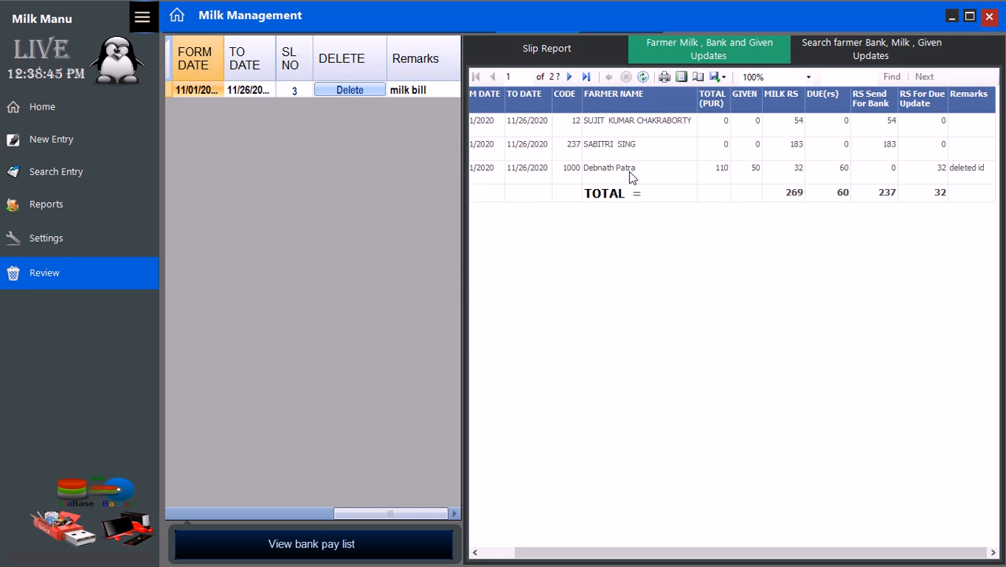
click(319, 556)
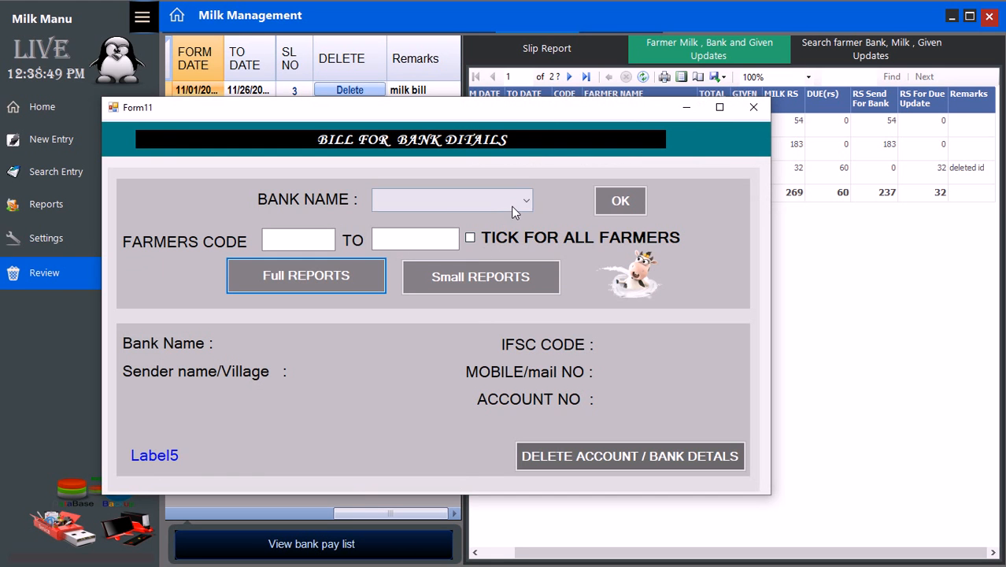
click(511, 205)
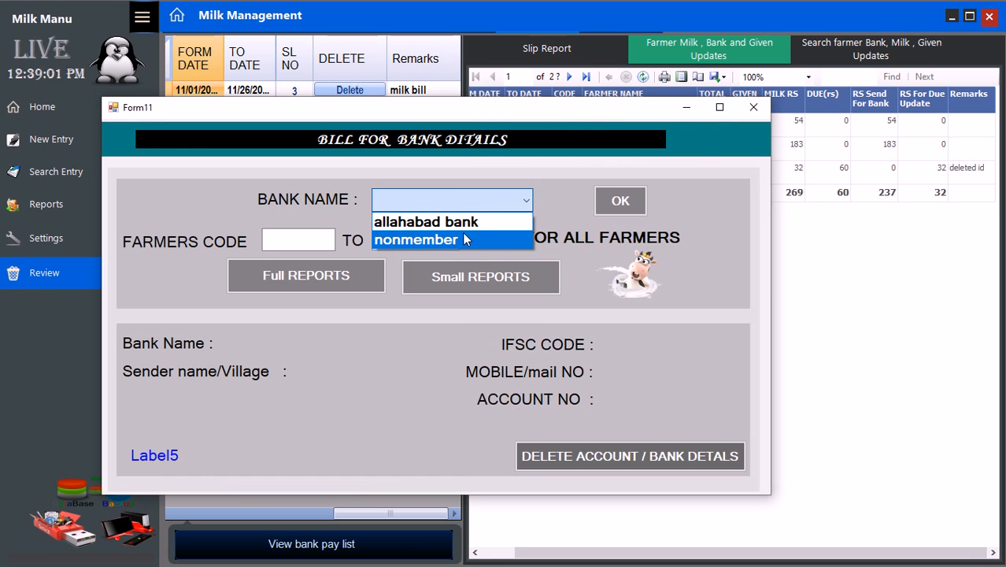
click(462, 240)
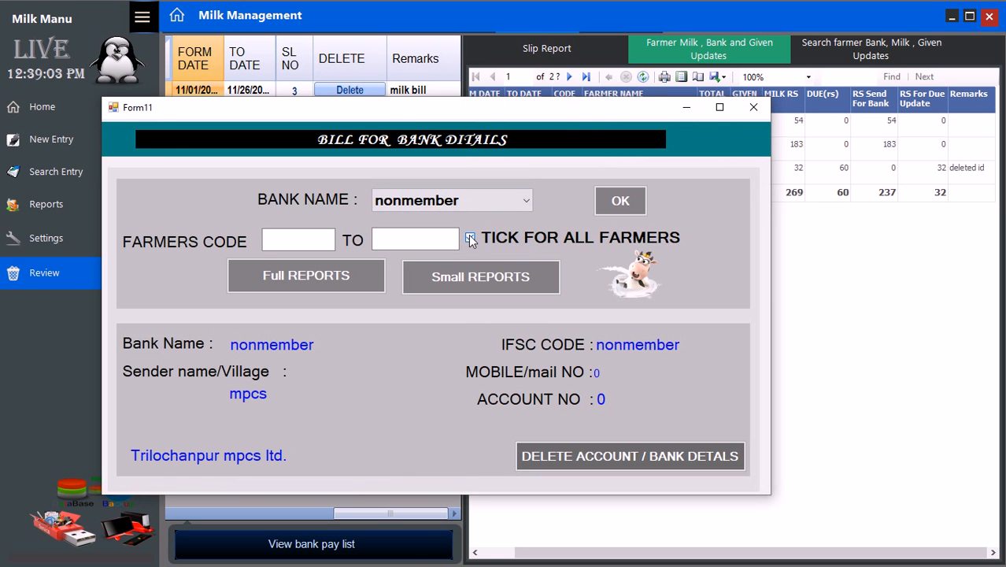
click(339, 276)
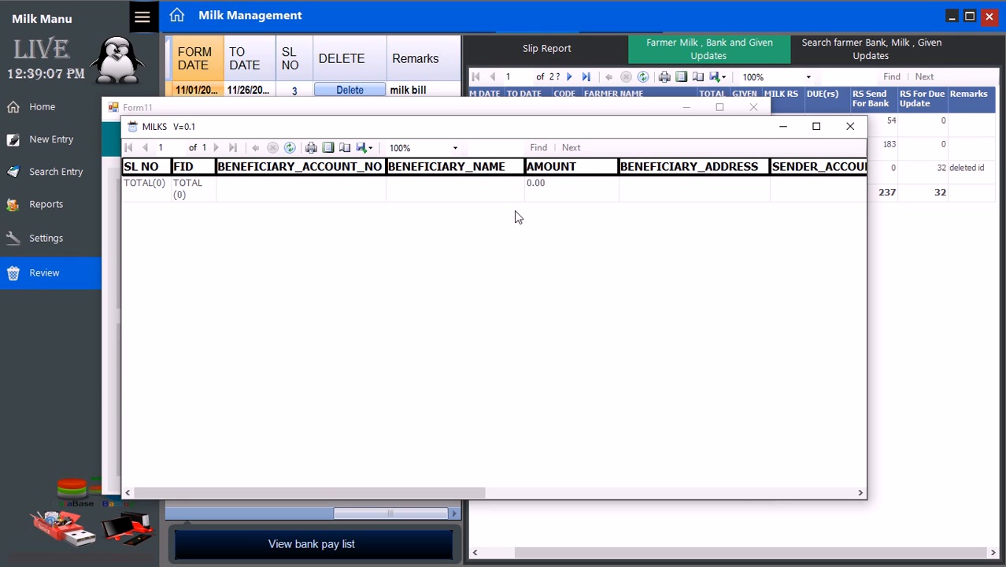
click(849, 127)
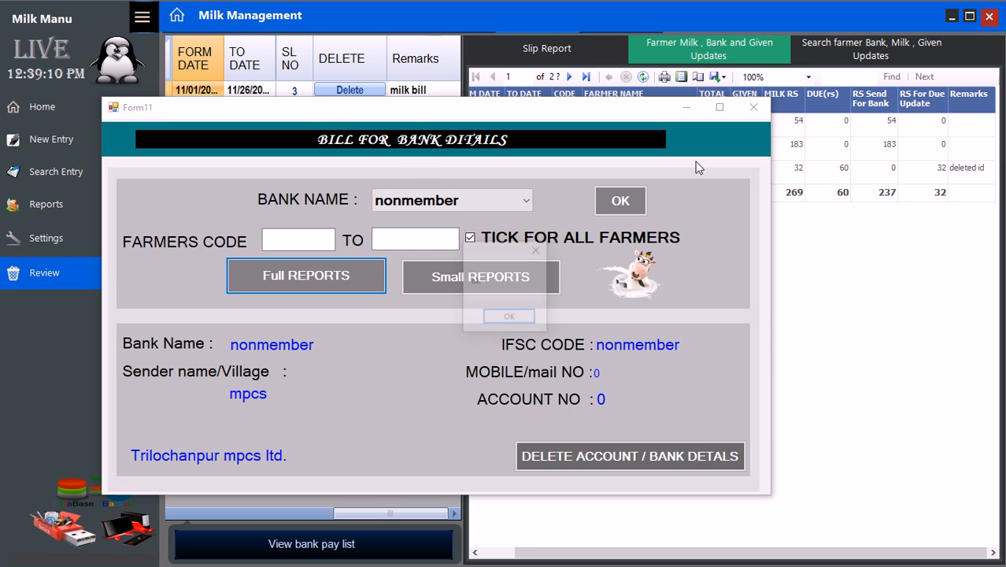
click(508, 316)
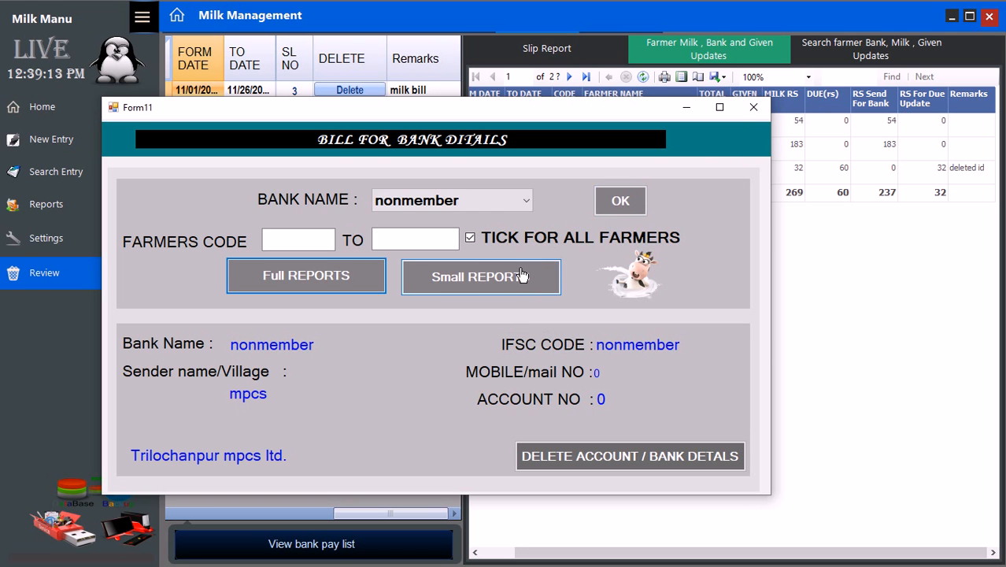
click(473, 203)
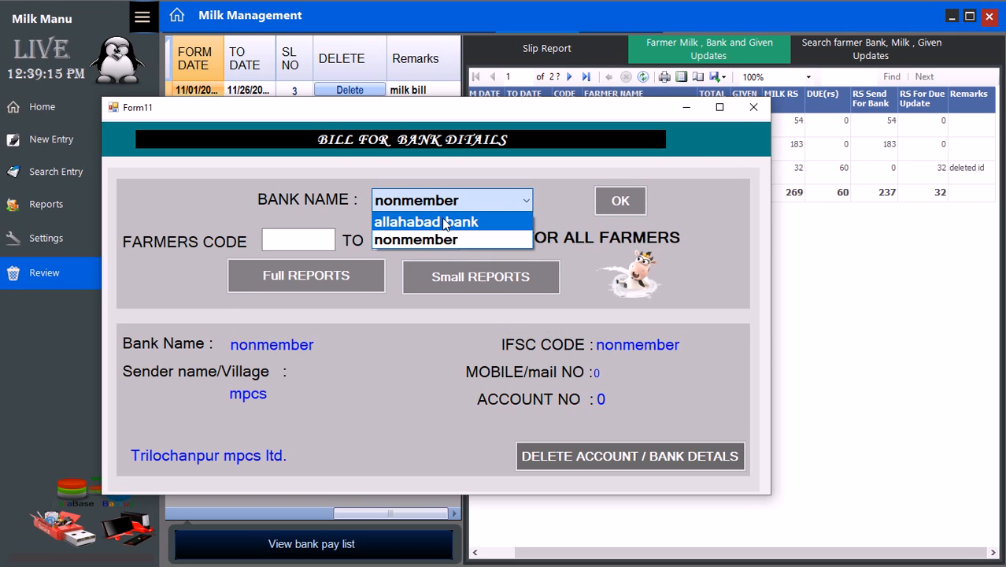
click(404, 222)
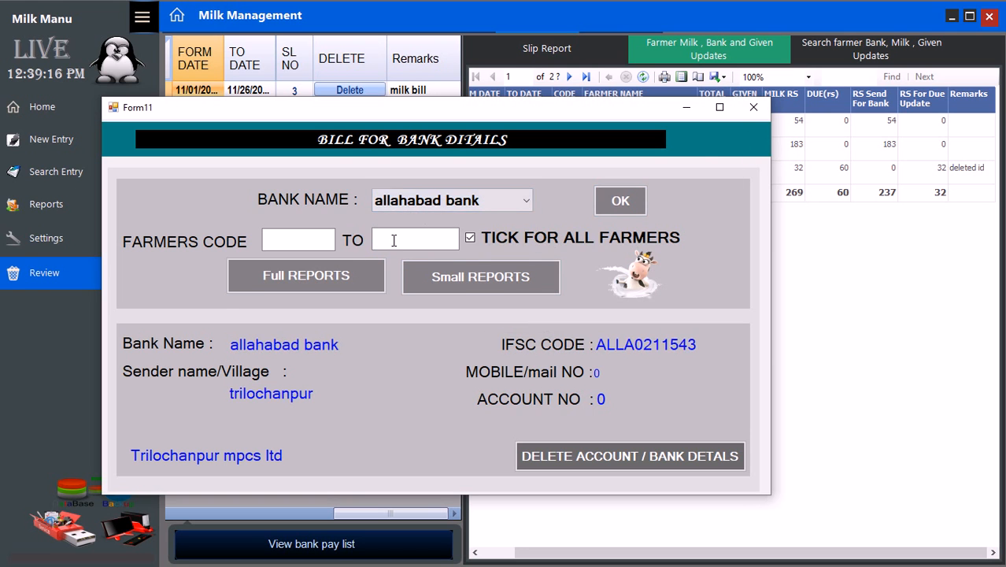
click(339, 277)
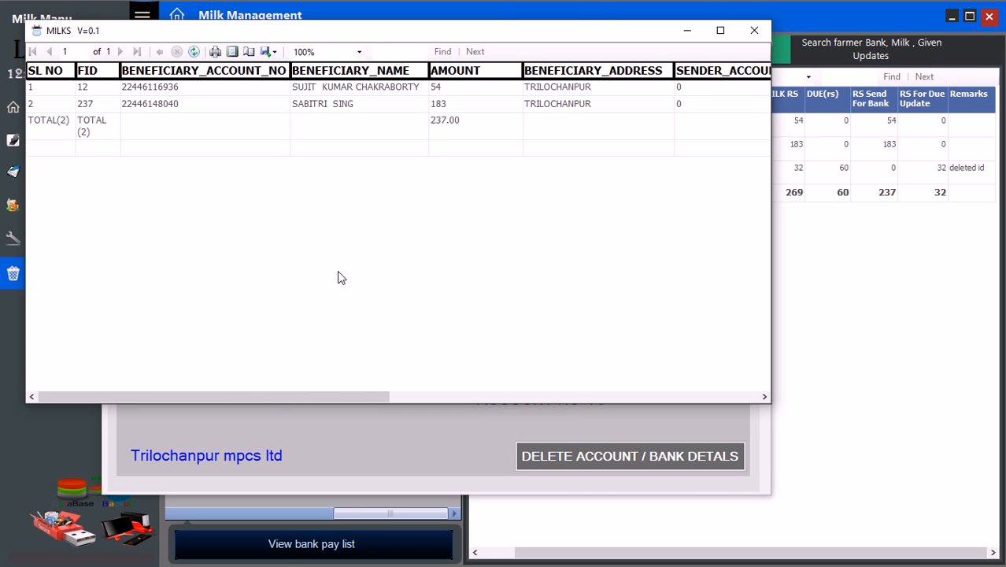
click(752, 31)
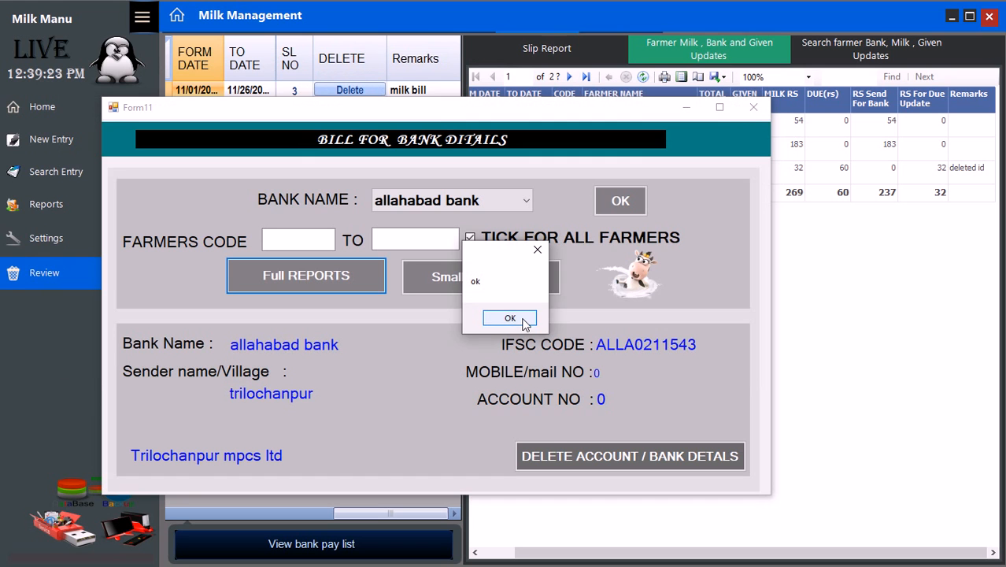
click(524, 320)
click(754, 109)
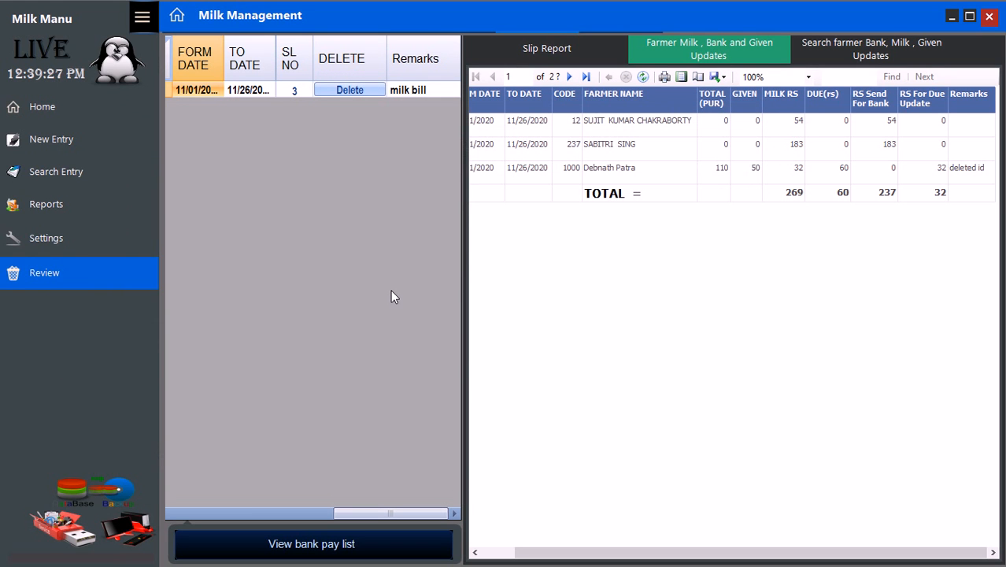
- Show the per-farmer payment slips and scroll to the last one: 32 milk Rs, current due 28
drag(351, 513, 168, 518)
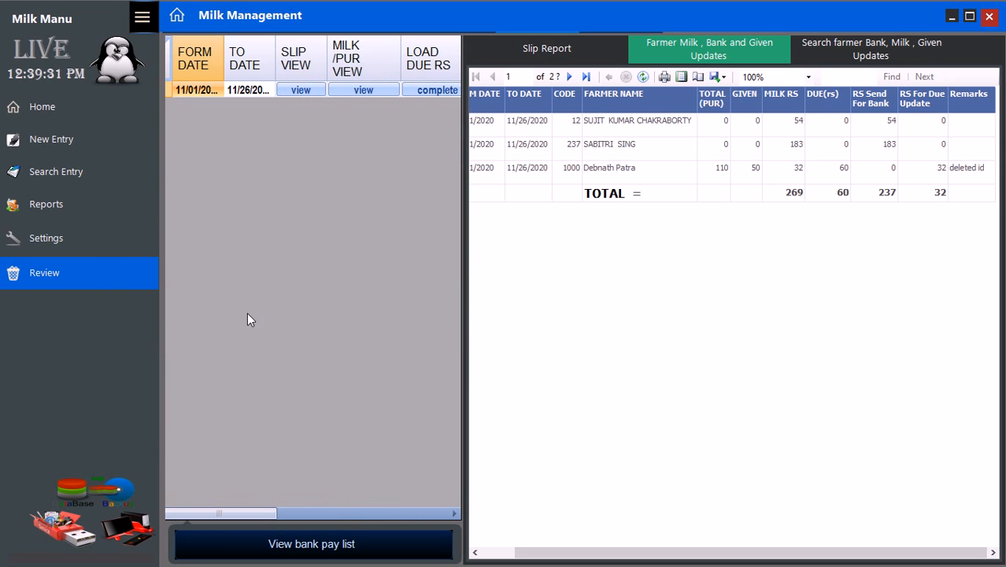
click(299, 91)
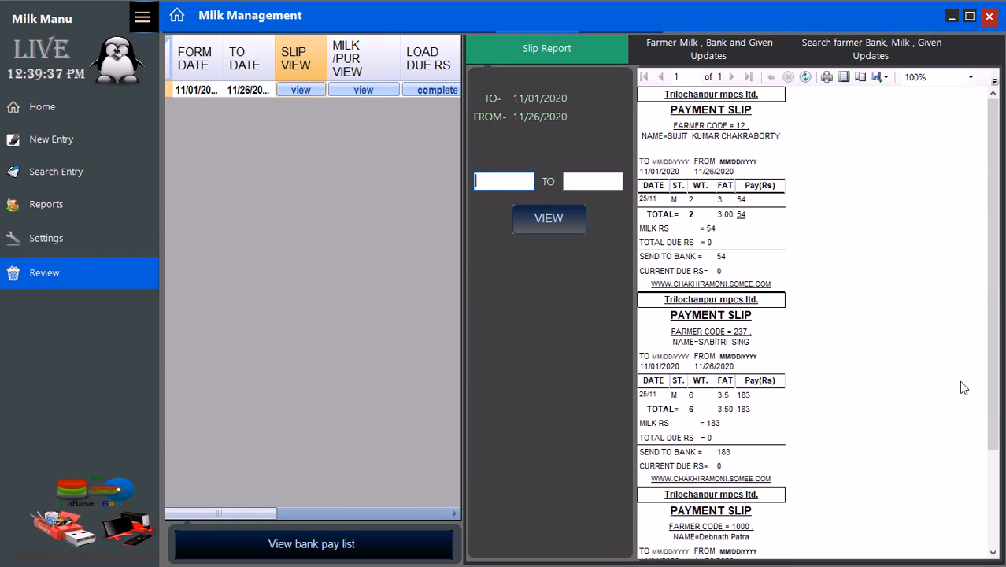
scroll(982, 433, down, 3)
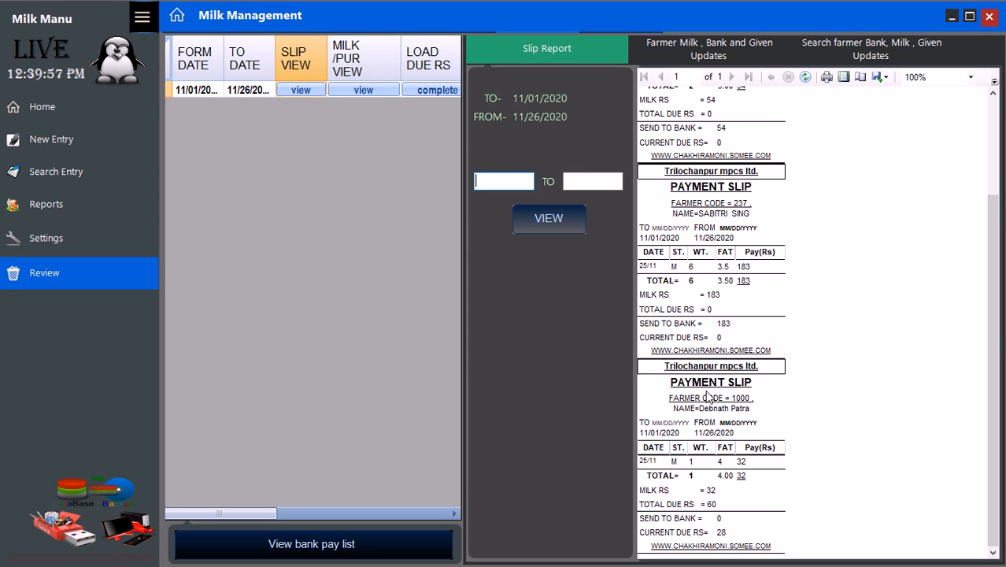
- Reopen the milk and given updates report; the 32 Rs row reads 'deleted id given update ok'
click(347, 90)
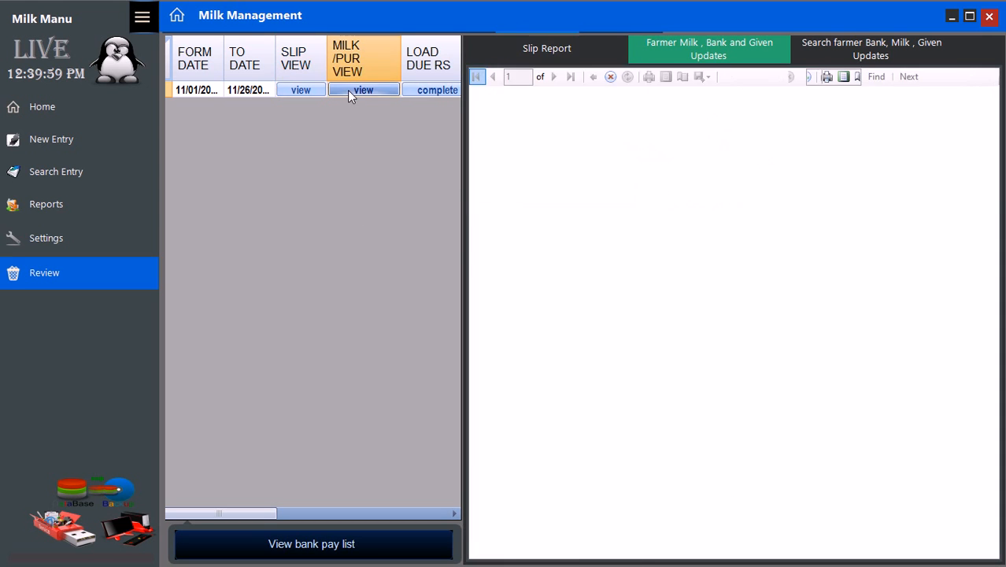
drag(593, 554, 626, 554)
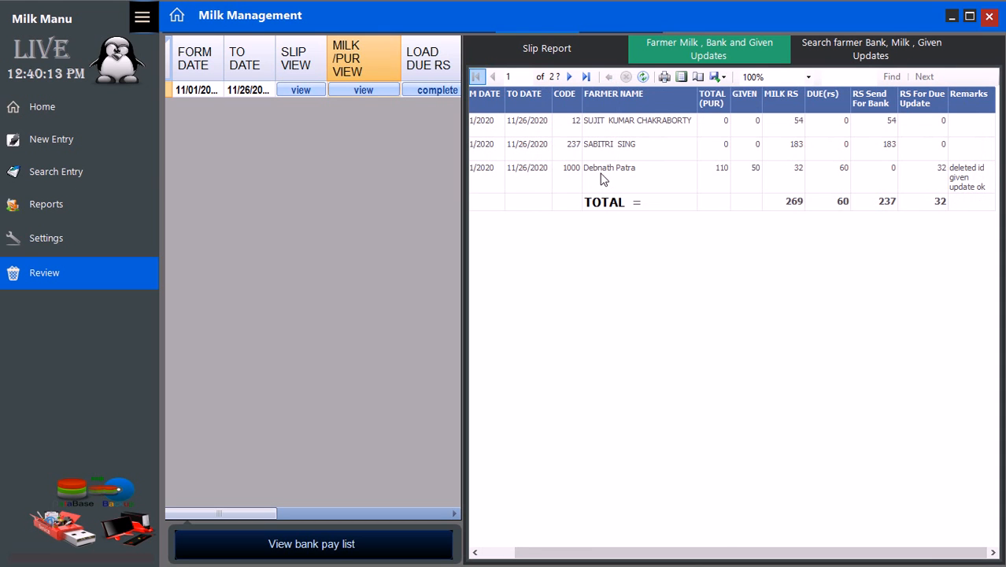
- Look up the farmer's purchases by ID (110 Rs total, 82 paid, 28 due) and return to the menu
click(988, 16)
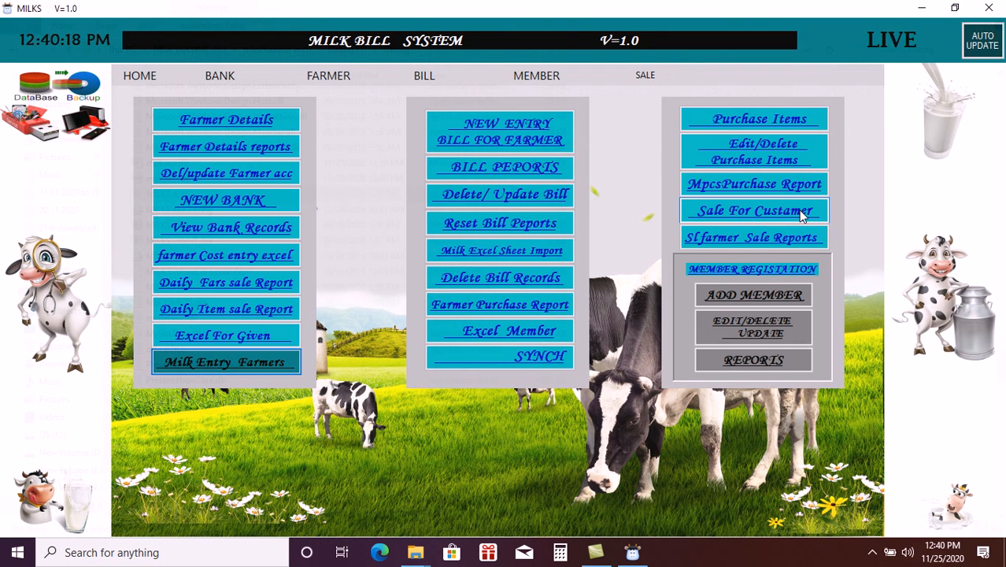
click(798, 209)
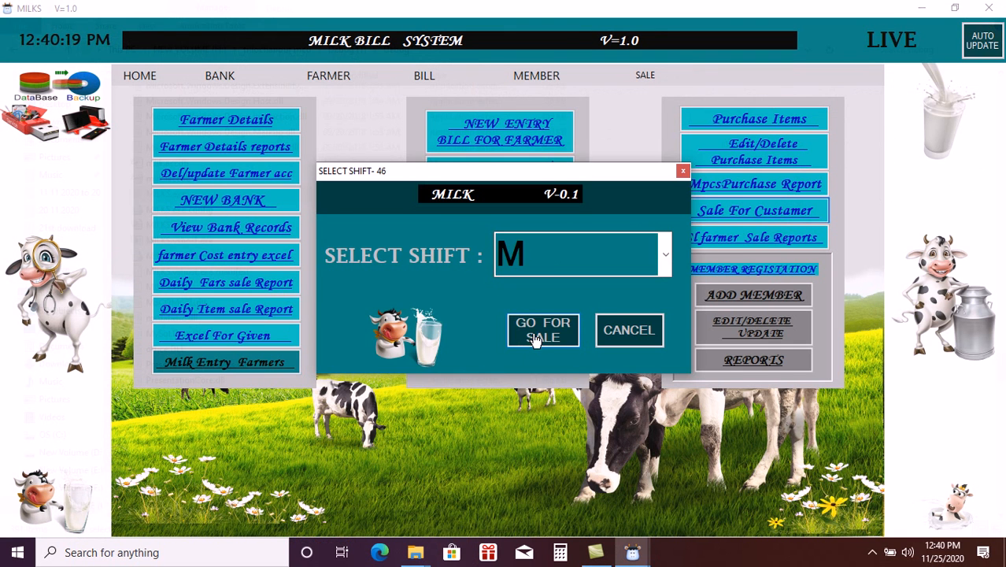
click(532, 336)
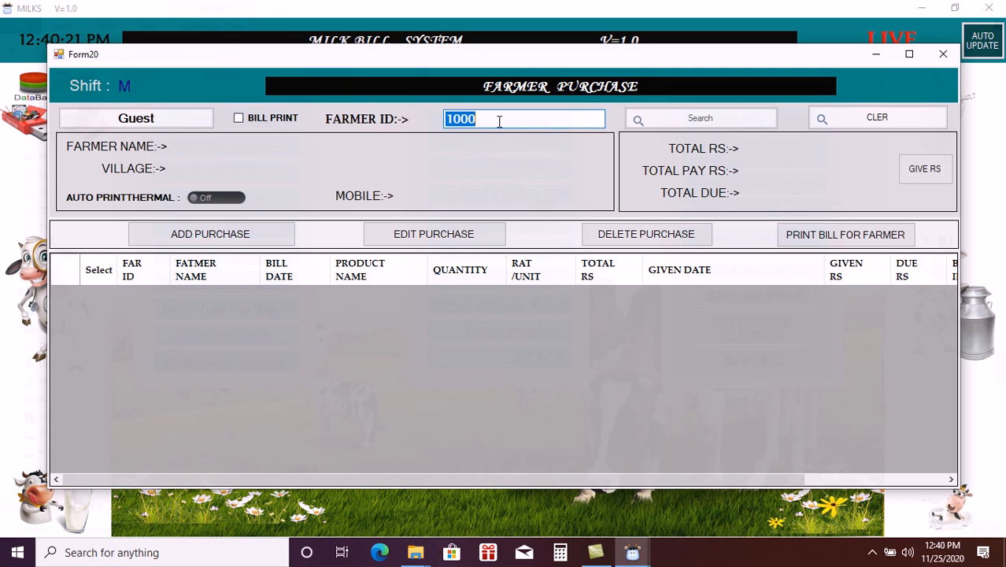
click(529, 121)
key(Return)
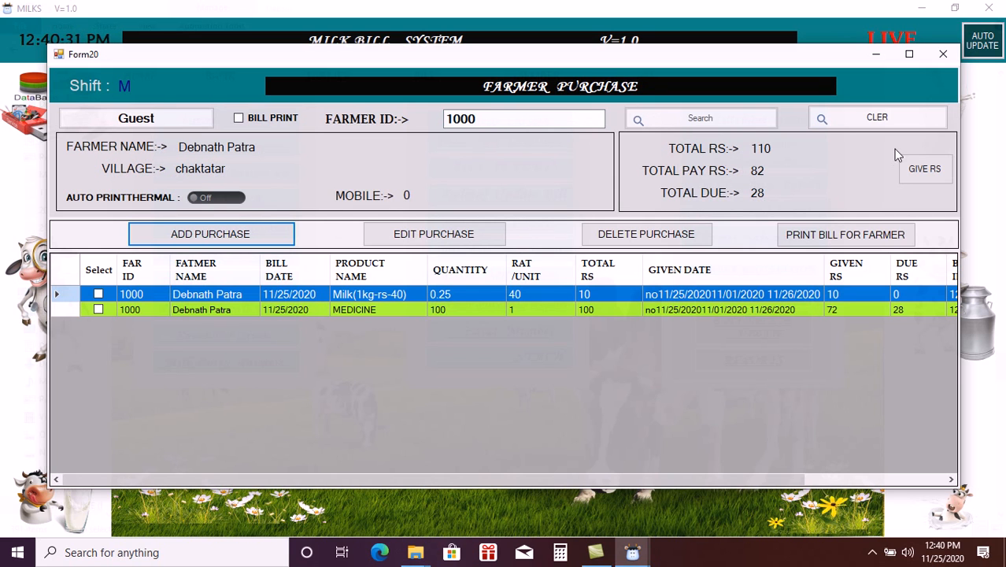
click(944, 55)
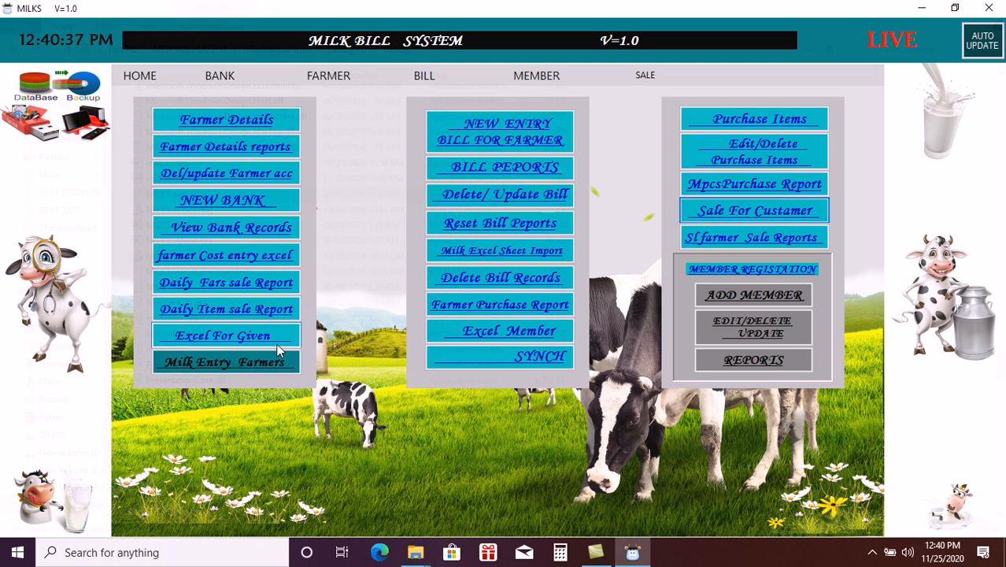
- Go to the Report Samery page under Reports, with dates 11/25/2020 to 11/25/2020
click(266, 367)
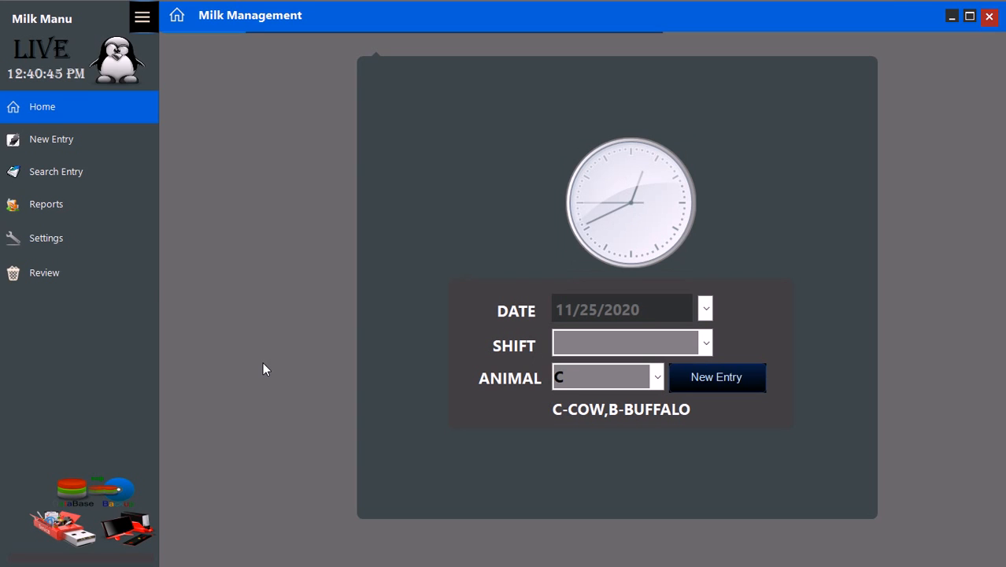
click(61, 216)
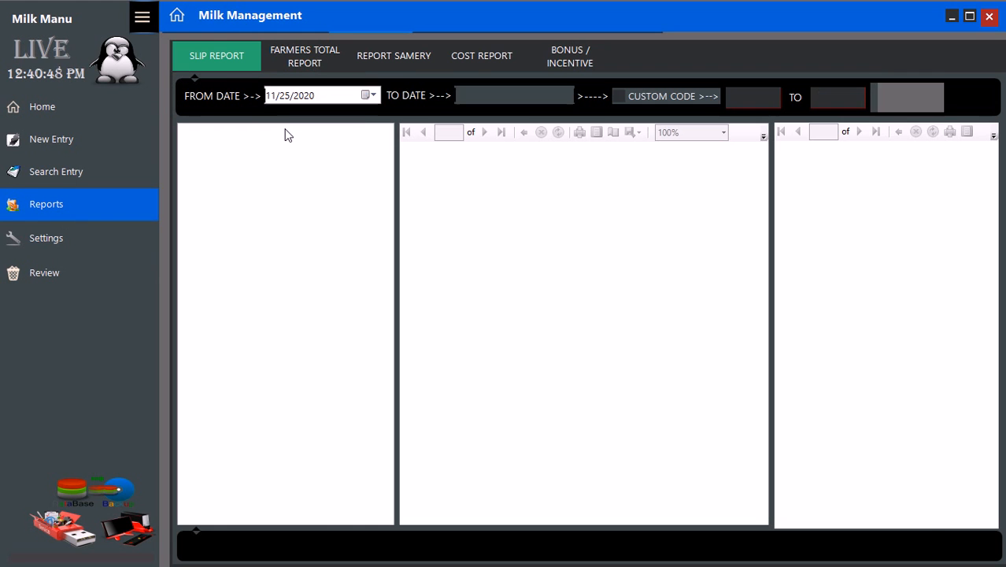
click(469, 58)
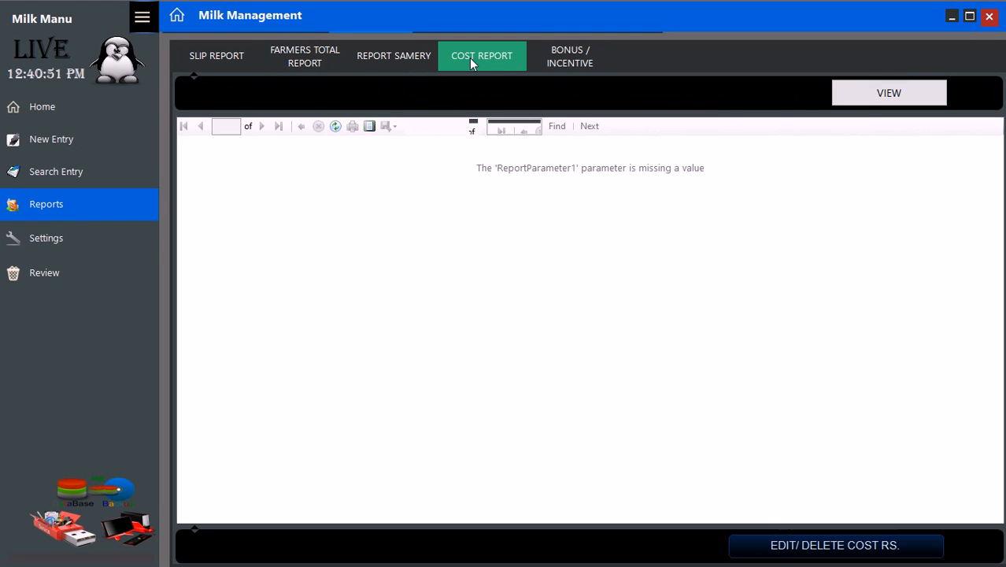
click(409, 55)
click(433, 95)
- Generate and print the 11/25/2020 summary report (2010 Rs given), then refresh and print it again
click(432, 95)
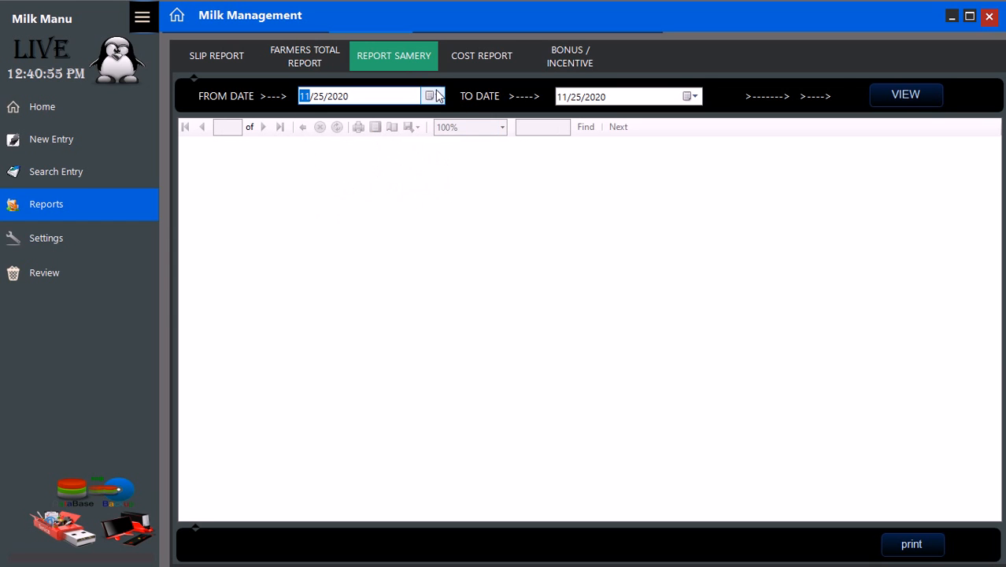
click(880, 103)
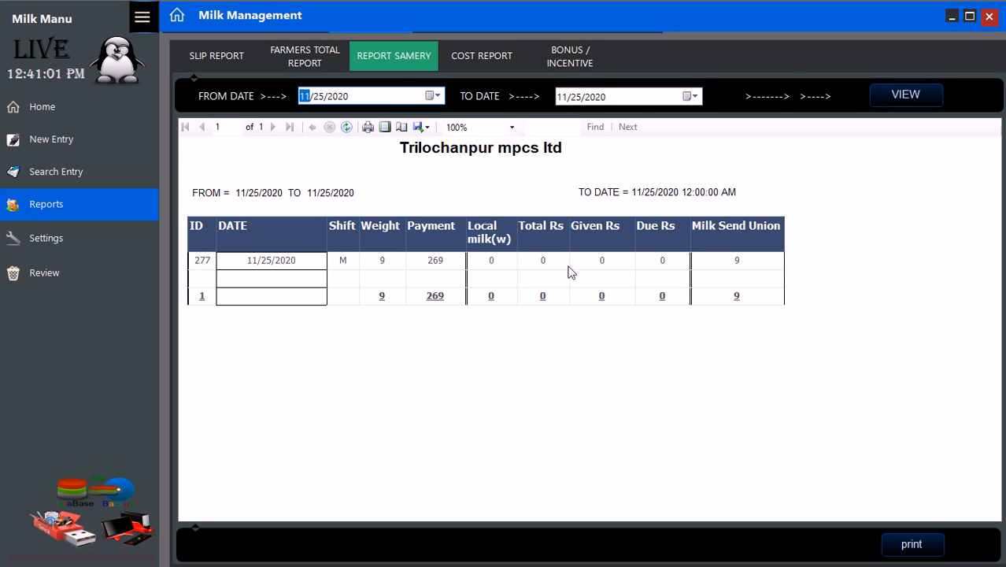
click(913, 546)
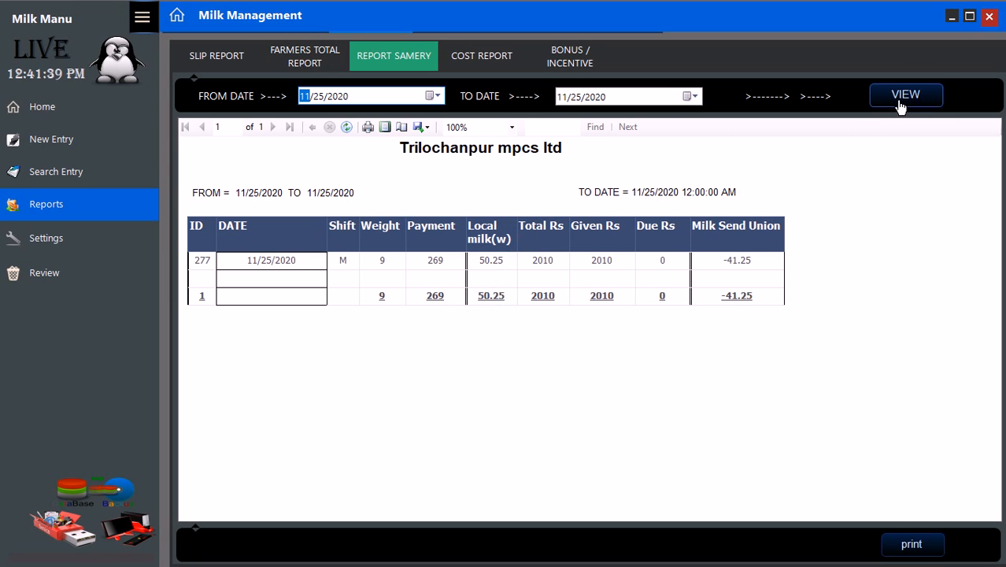
click(901, 104)
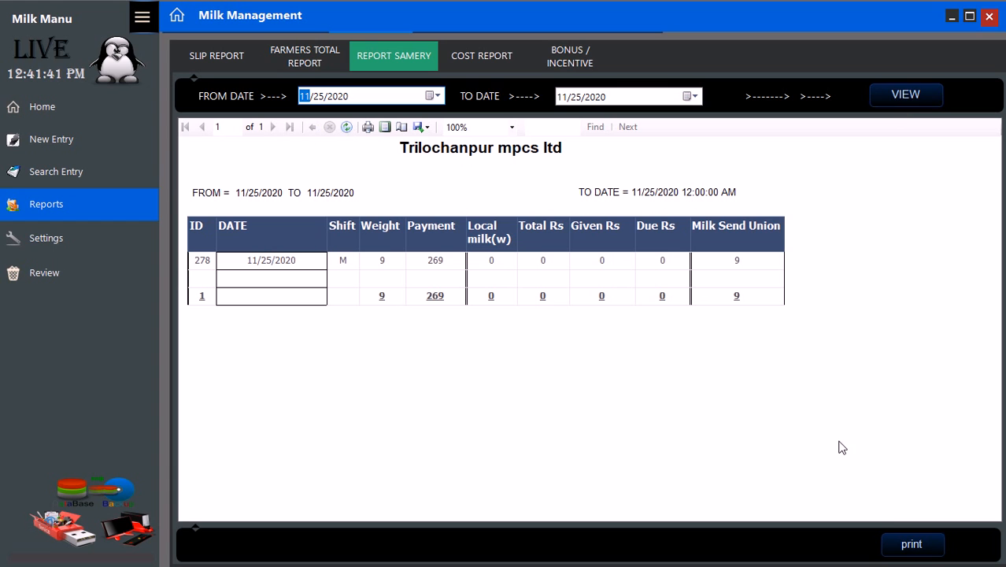
click(905, 550)
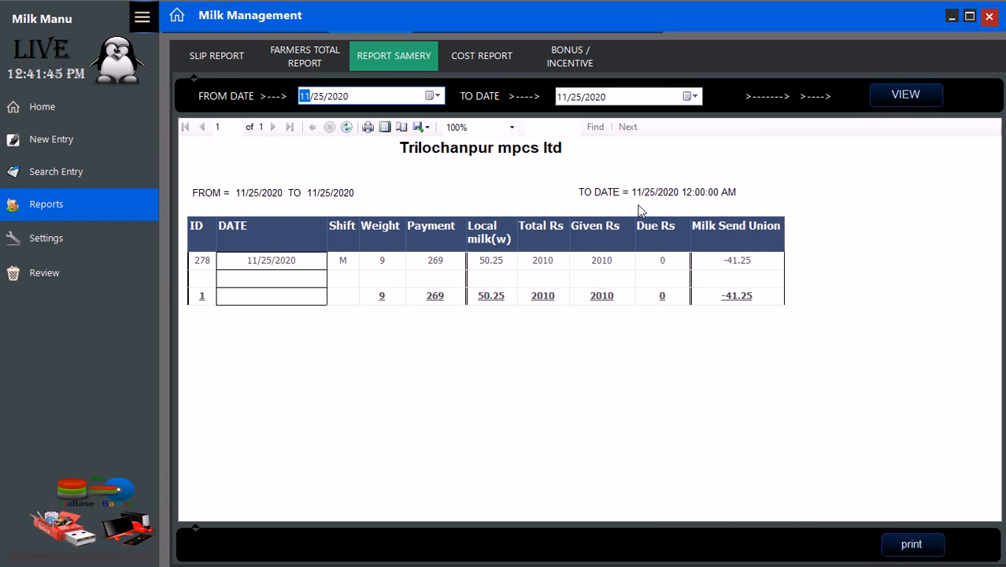
click(577, 66)
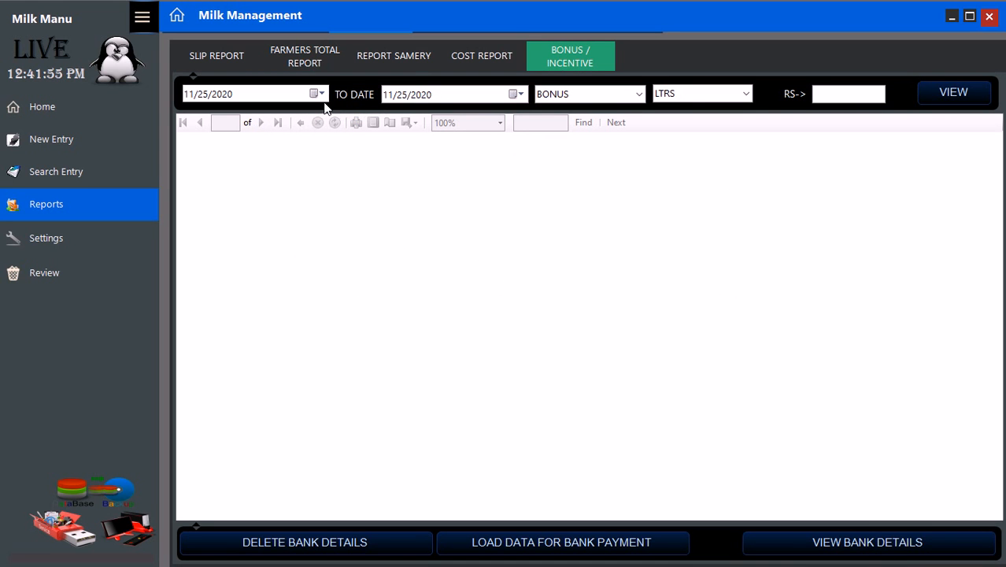
- Generate the bonus list at 5 Rs per litre: 3 farmers, 9 litres, 45 Rs bonus
click(840, 95)
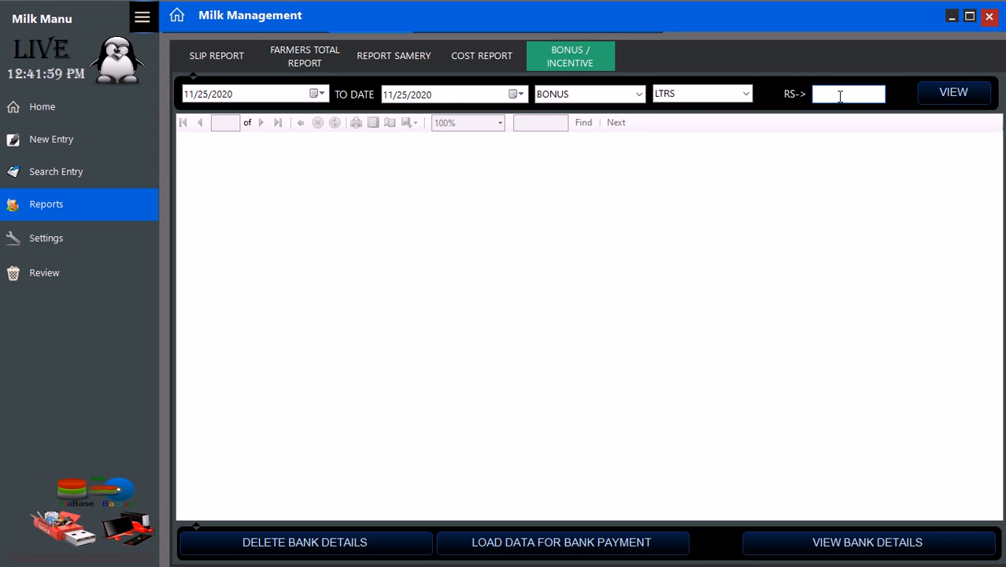
text(5)
click(945, 97)
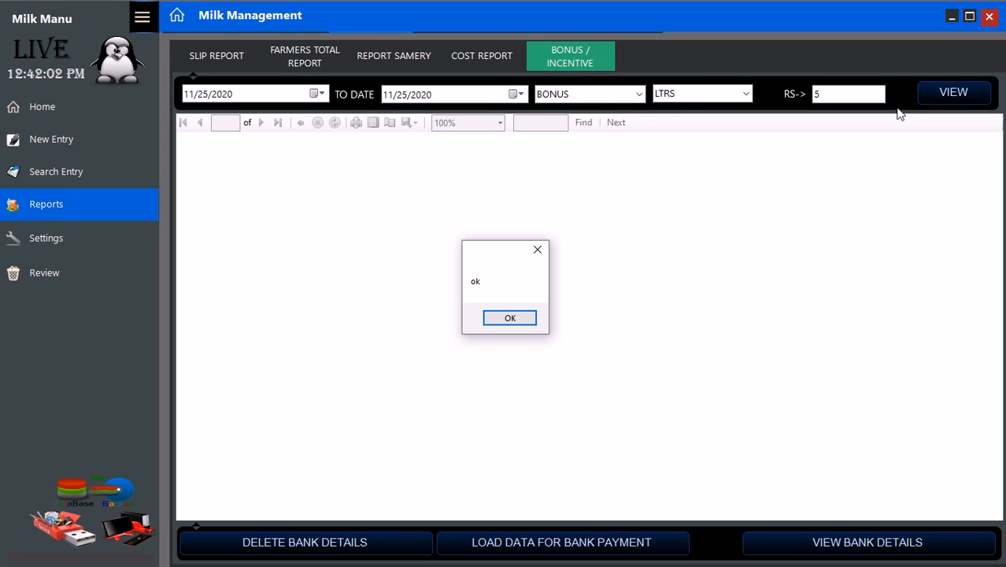
click(510, 321)
click(510, 319)
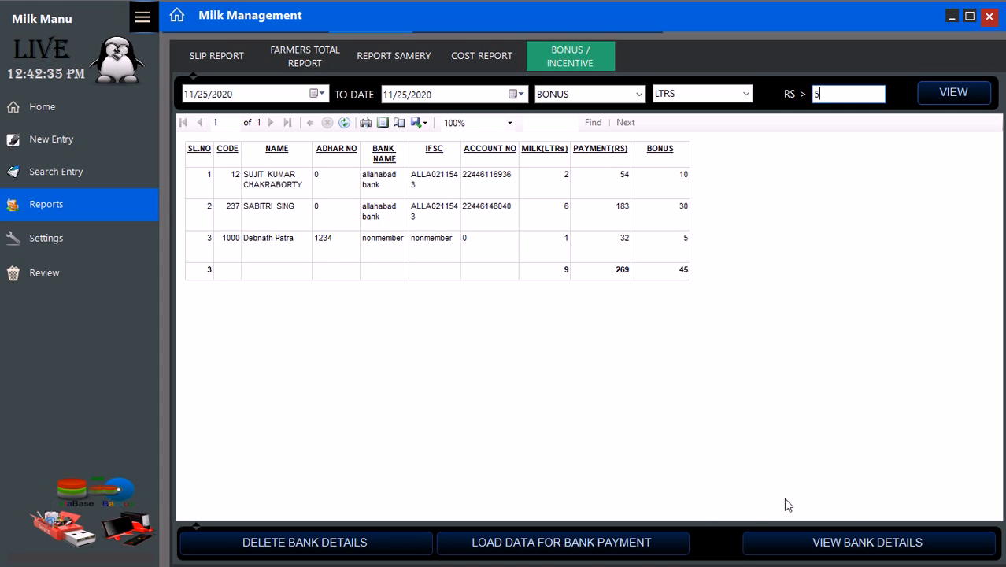
- Try loading the bonus data for bank payment and deleting bank details, cancelling the password prompt
click(591, 543)
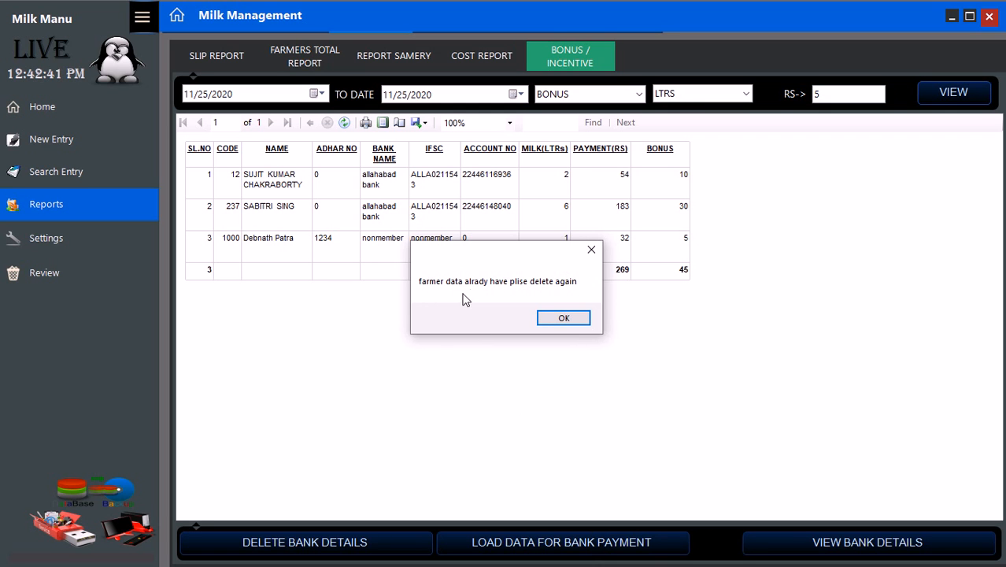
click(564, 318)
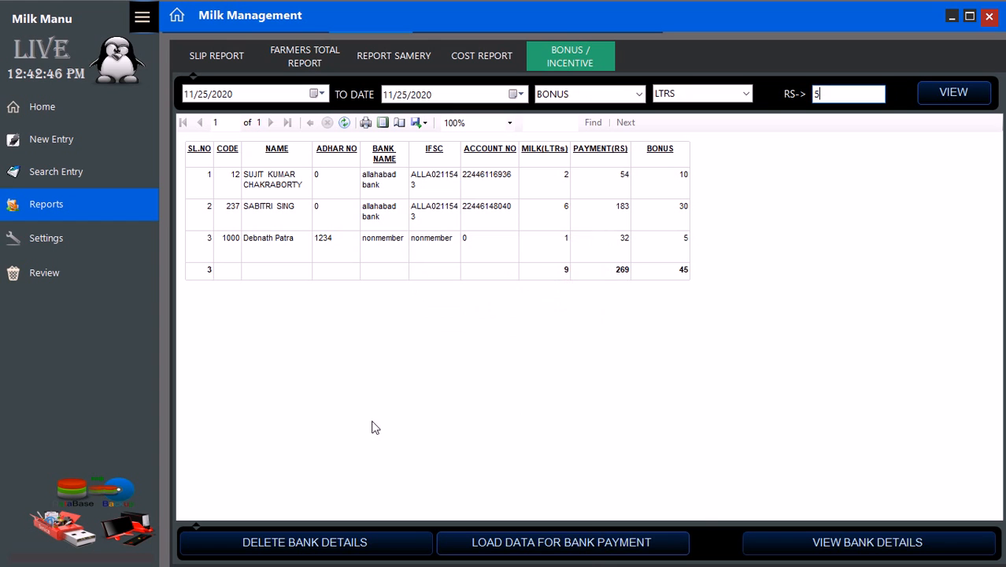
click(304, 544)
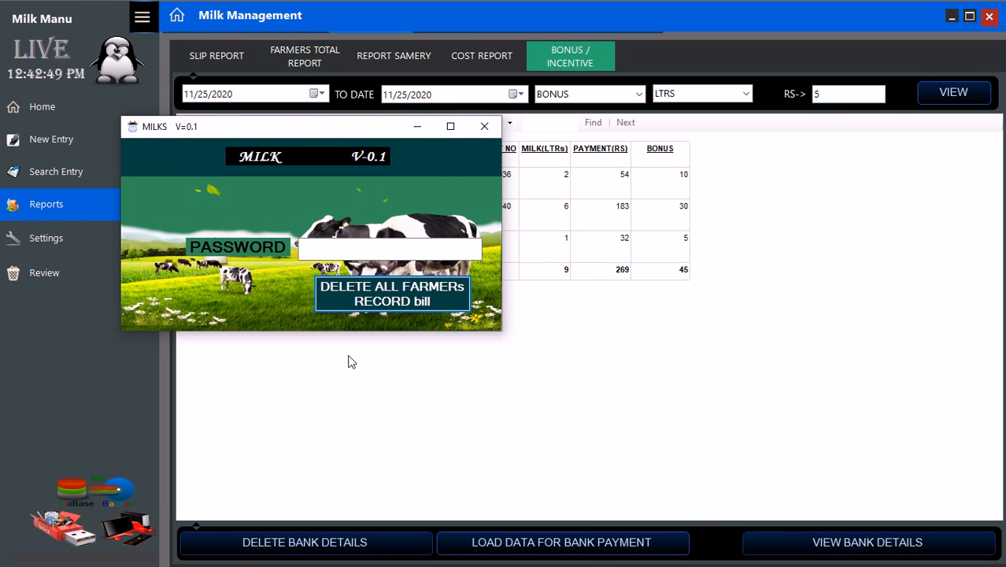
click(478, 132)
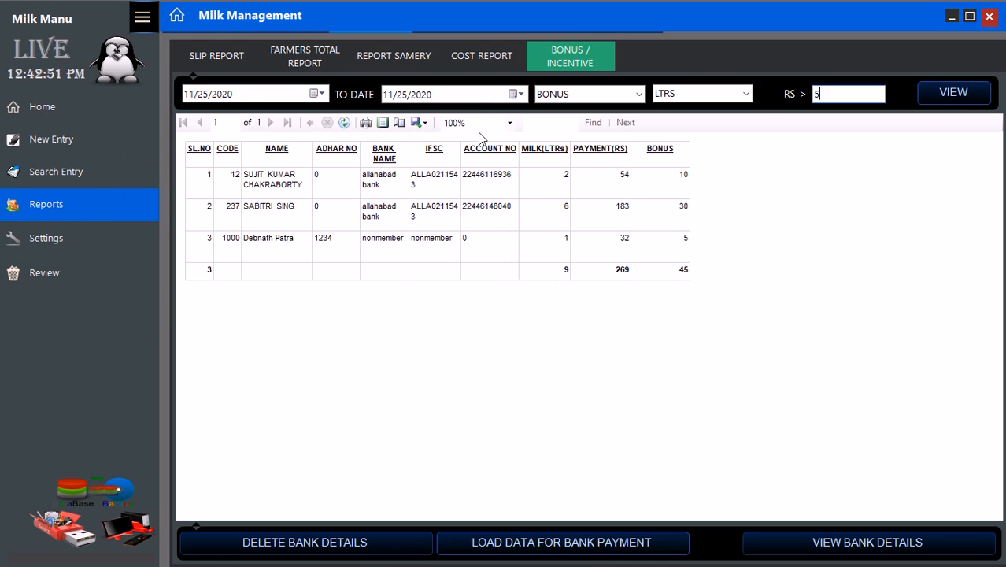
- View the milk and purchase records, then search the farmer by code showing 32 milk Rs and 60 due
click(88, 275)
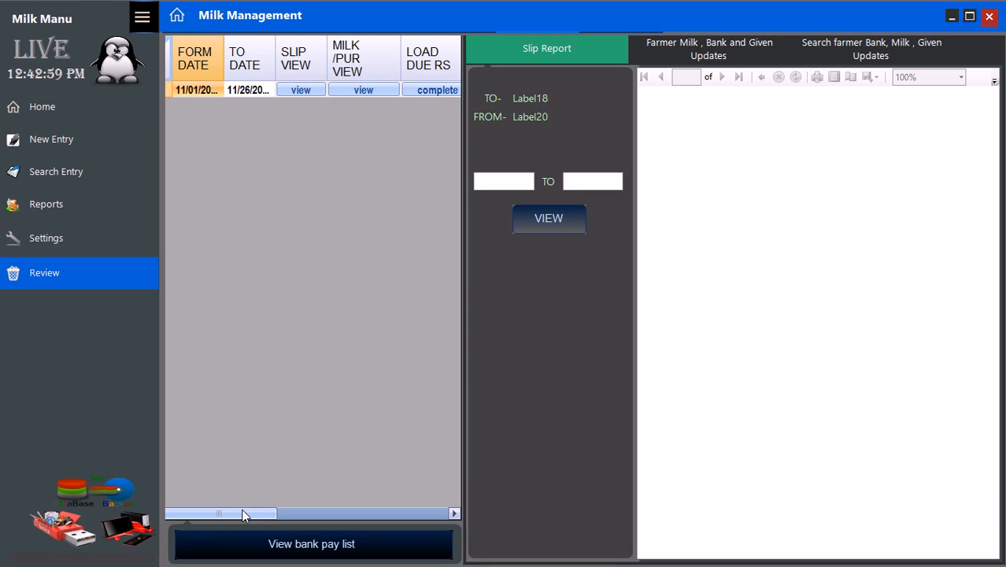
drag(242, 509, 199, 535)
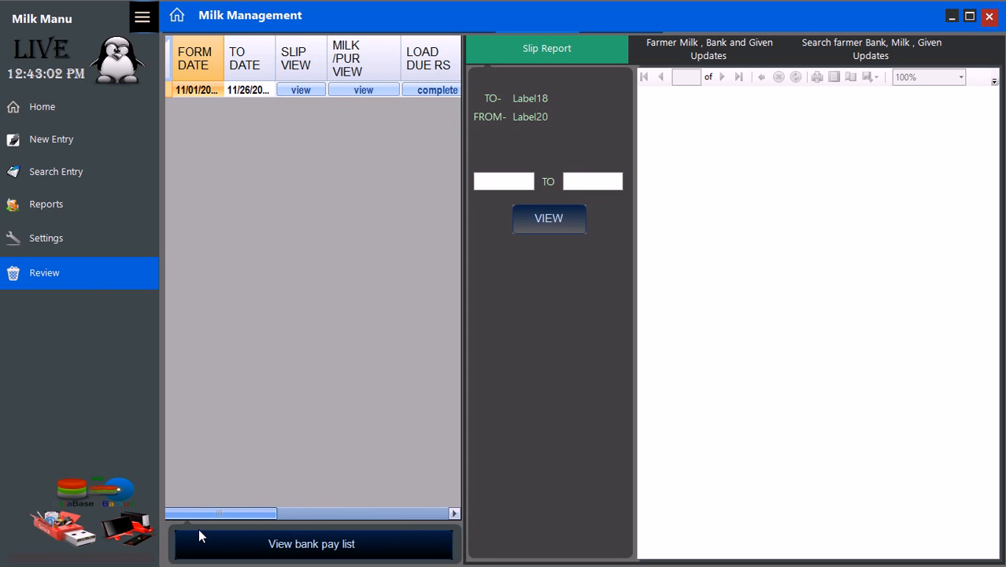
click(367, 92)
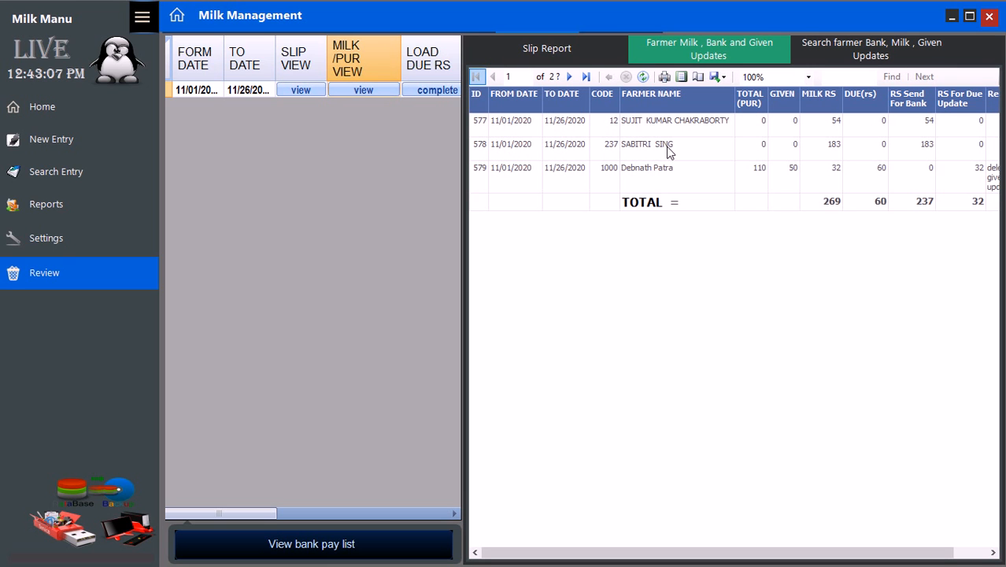
click(878, 53)
click(755, 93)
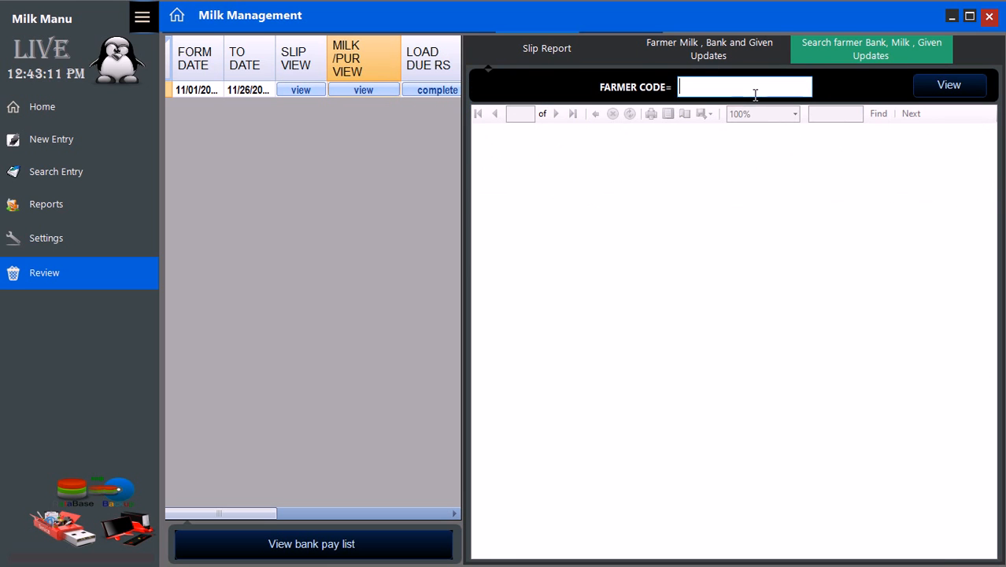
text(1000)
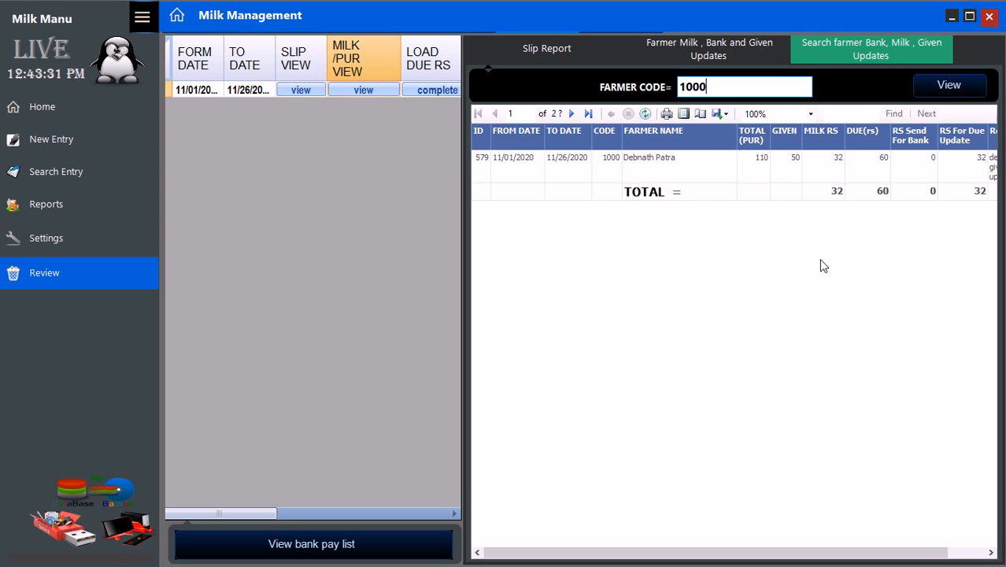
click(989, 17)
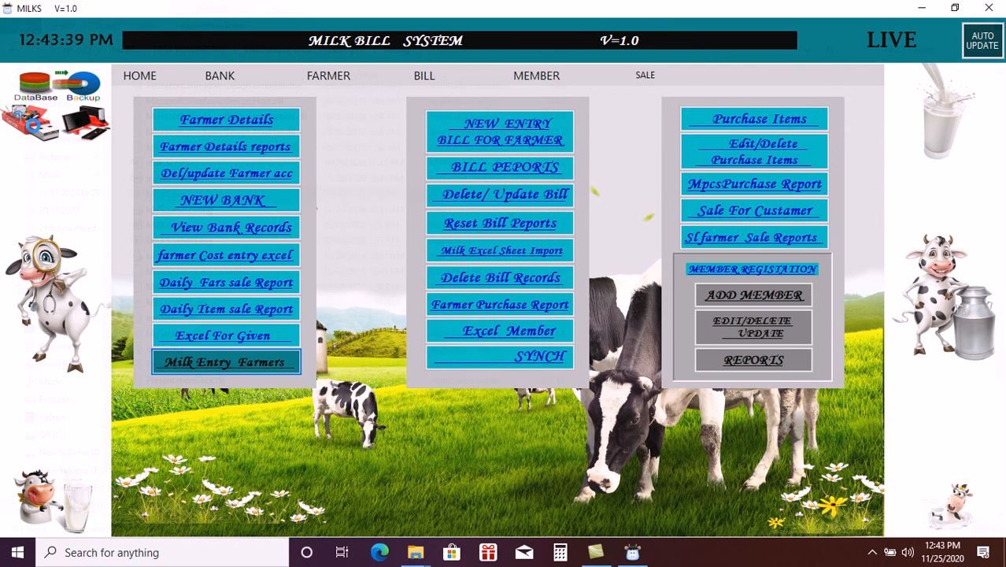
- Back up the database to NEW VOLUME (H:) and acknowledge the success message
click(33, 128)
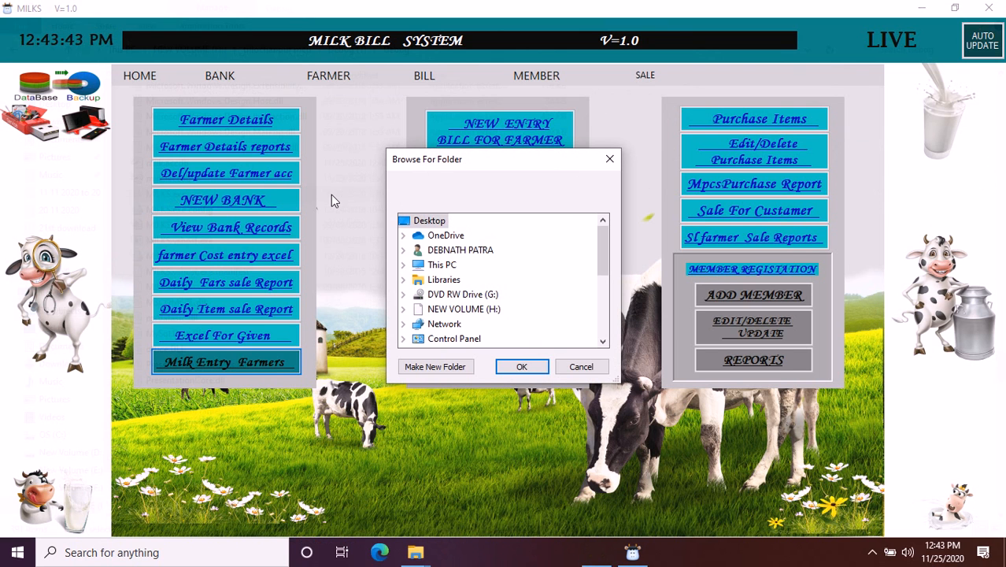
drag(602, 267, 598, 299)
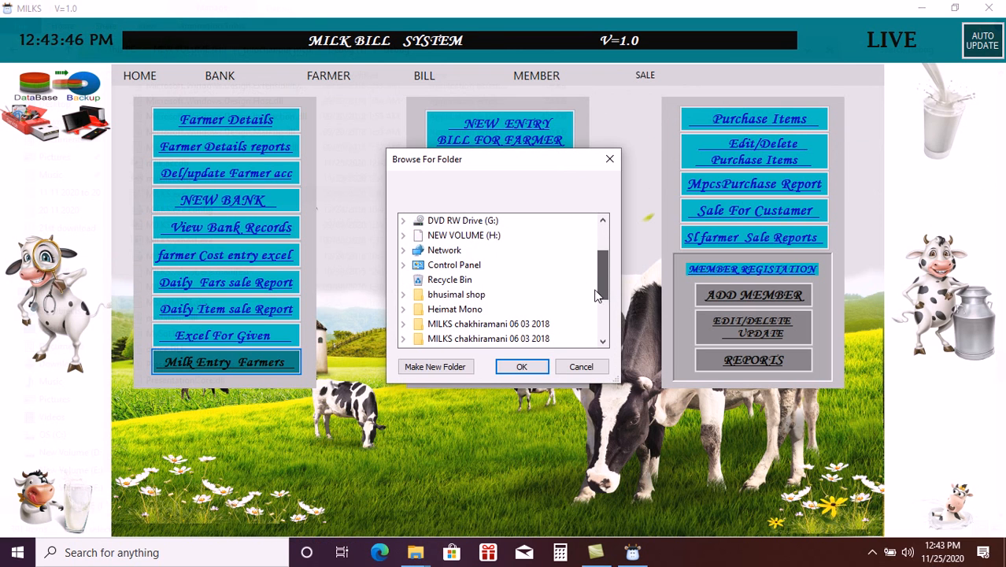
scroll(594, 276, up, 1)
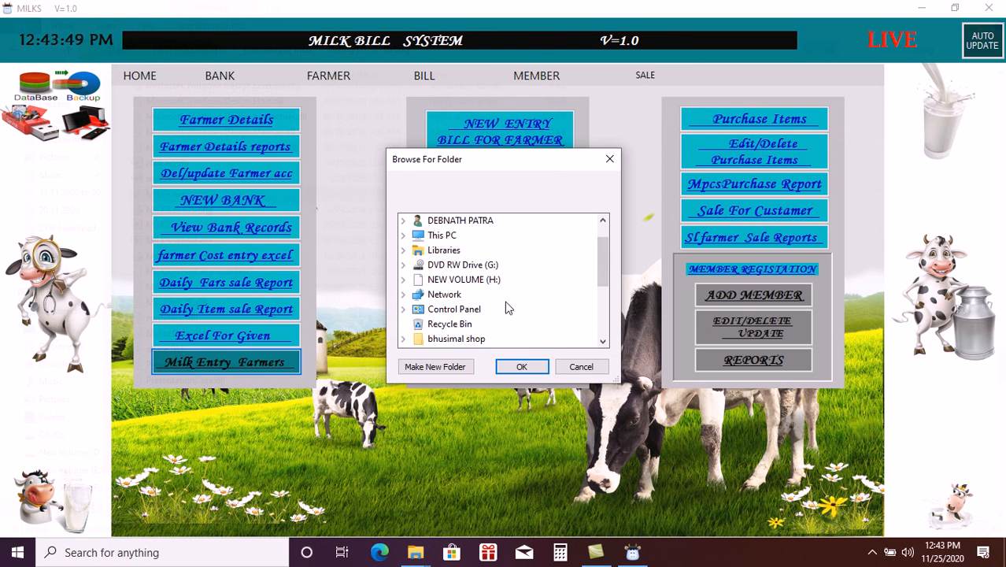
click(403, 279)
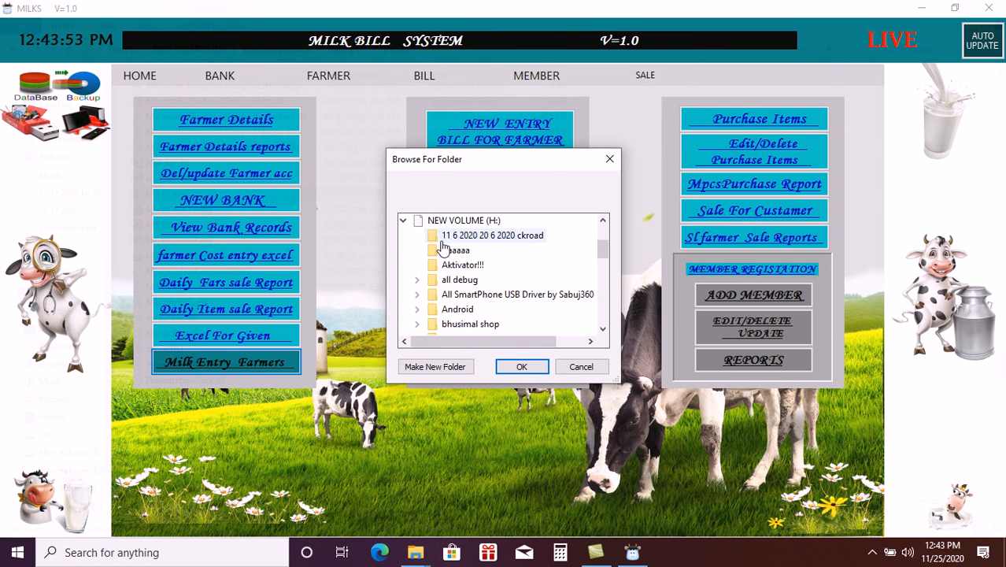
click(517, 368)
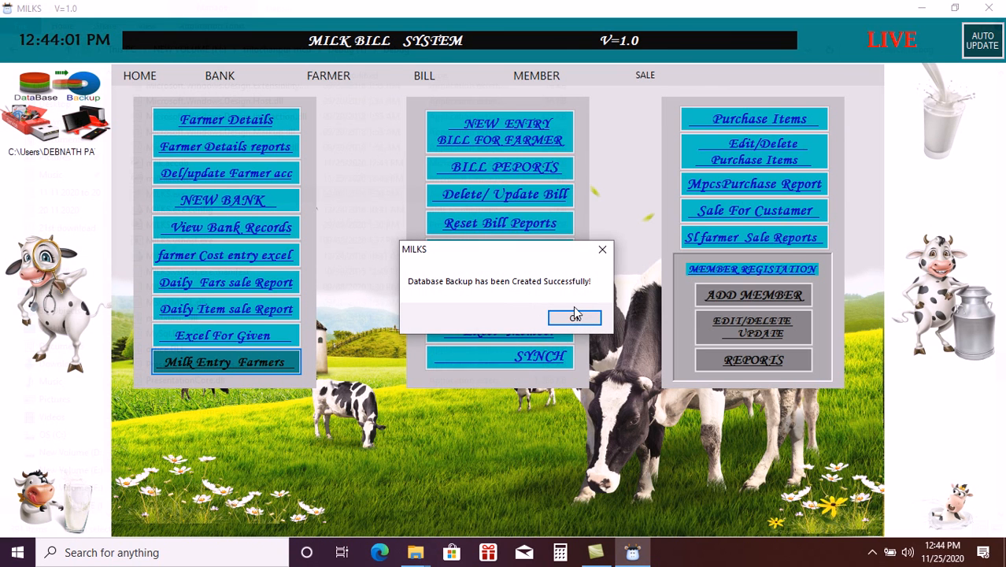
click(574, 318)
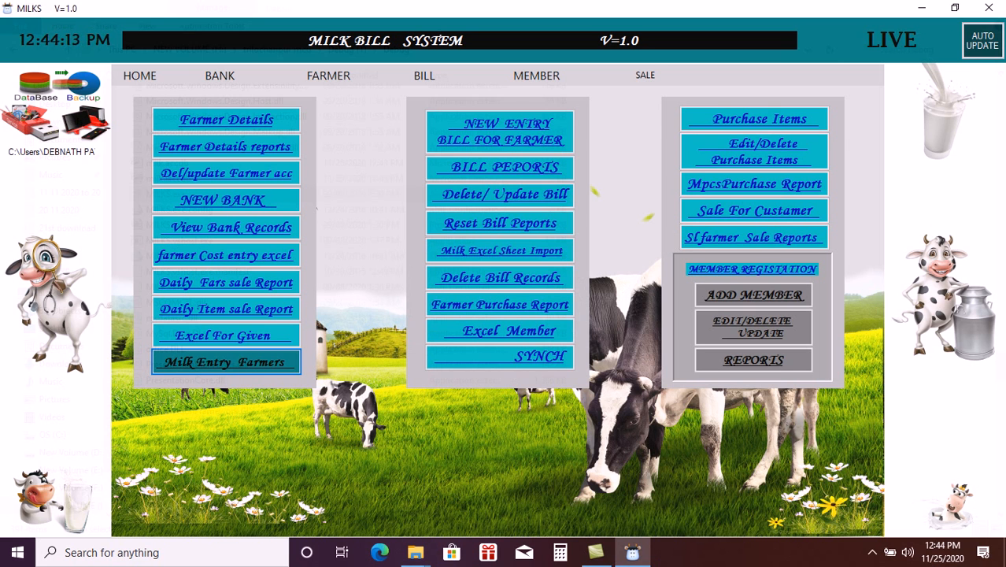
- Open the MILK SOFT DOWNLODER auto-update window, close it, and show the hidden tray icons
click(990, 35)
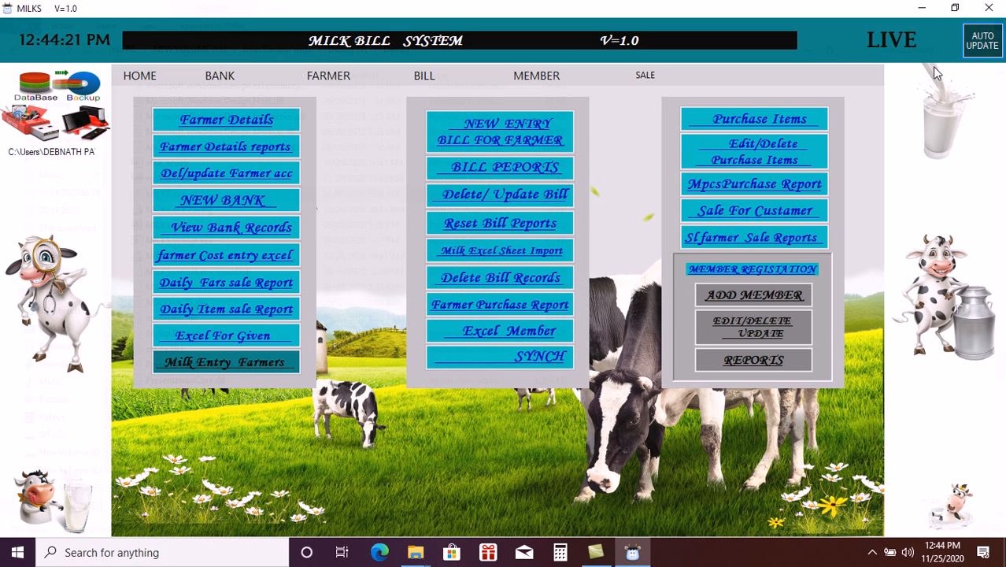
click(973, 52)
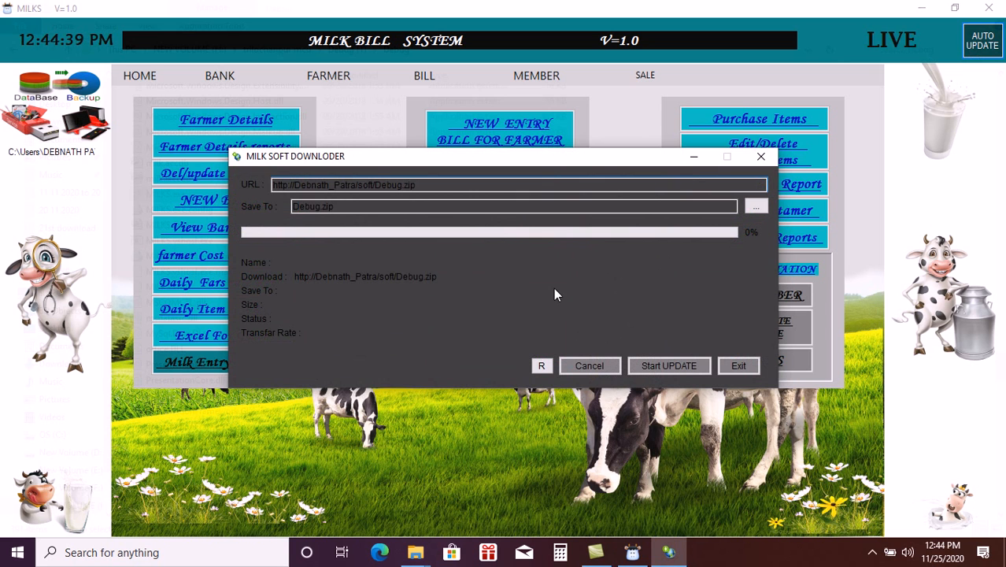
click(762, 162)
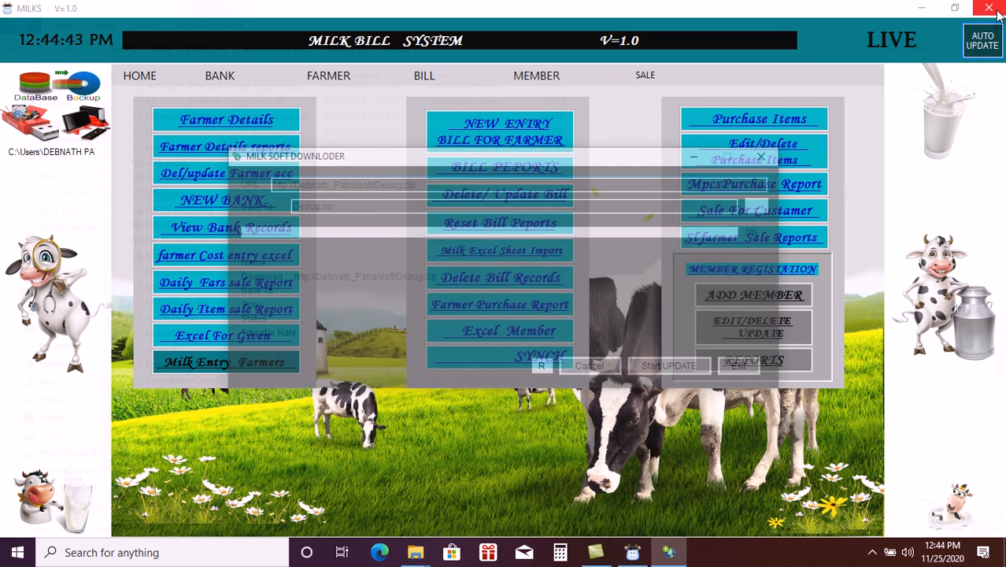
click(871, 552)
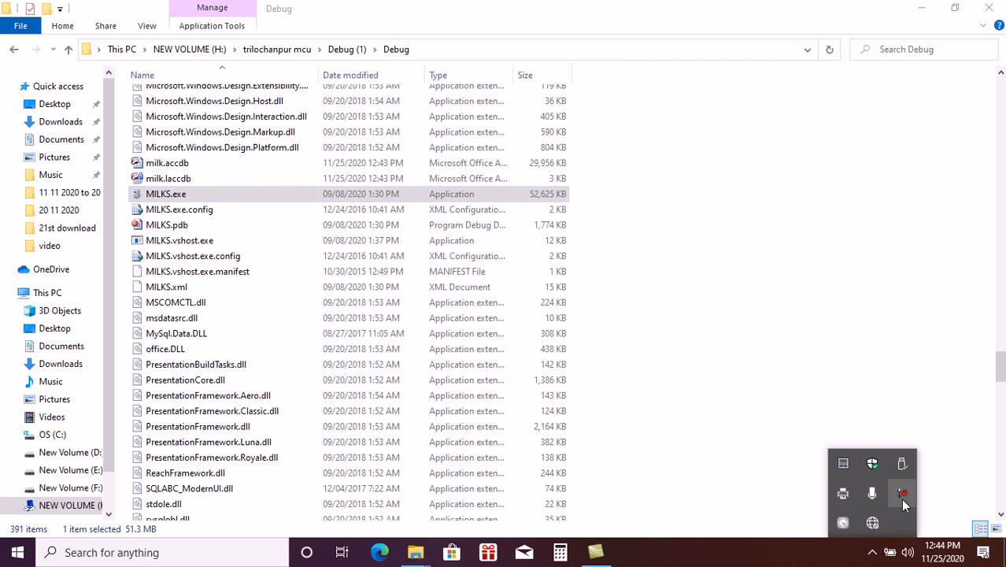